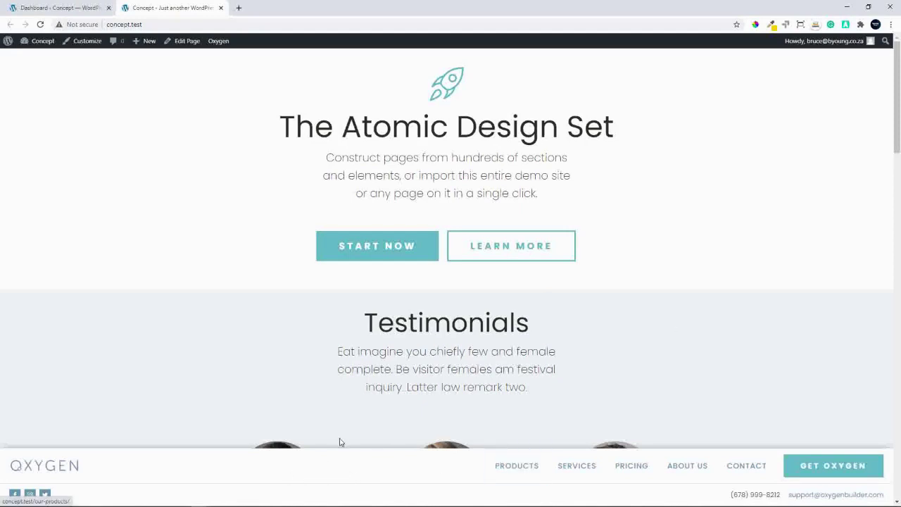
- Preview the home page in the browser's iPhone 5/SE device emulation with the developer tools docked on the right, and close them again
right_click(713, 193)
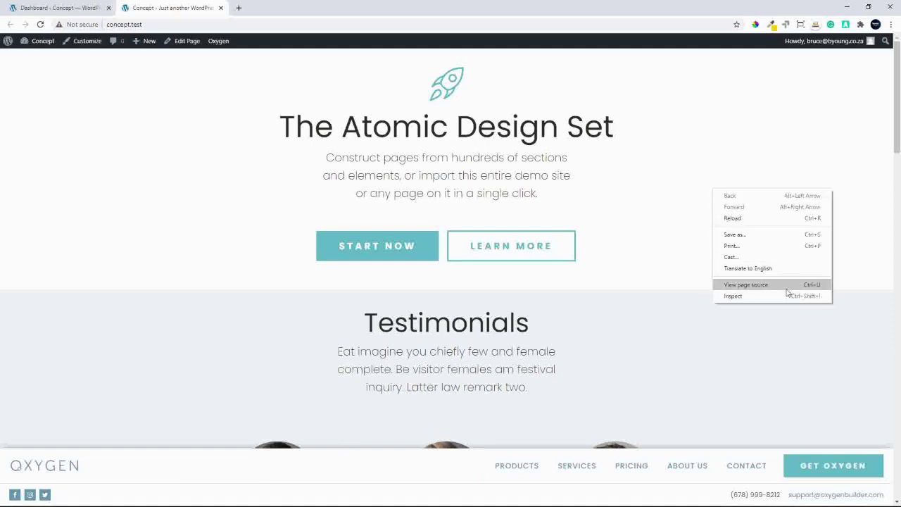
click(747, 297)
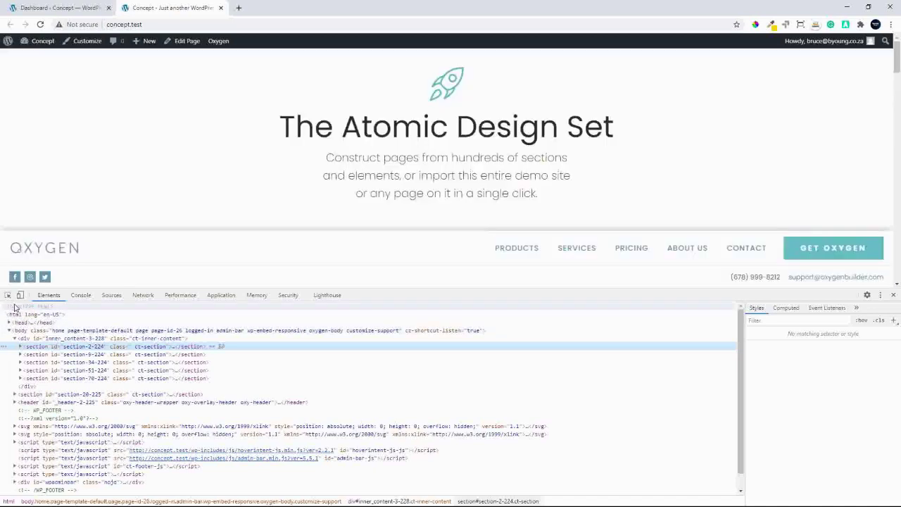
click(20, 297)
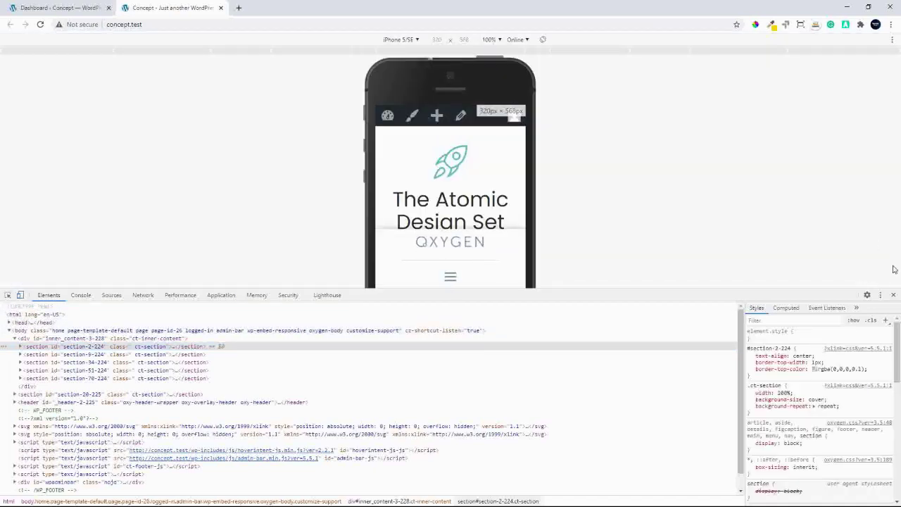
click(880, 295)
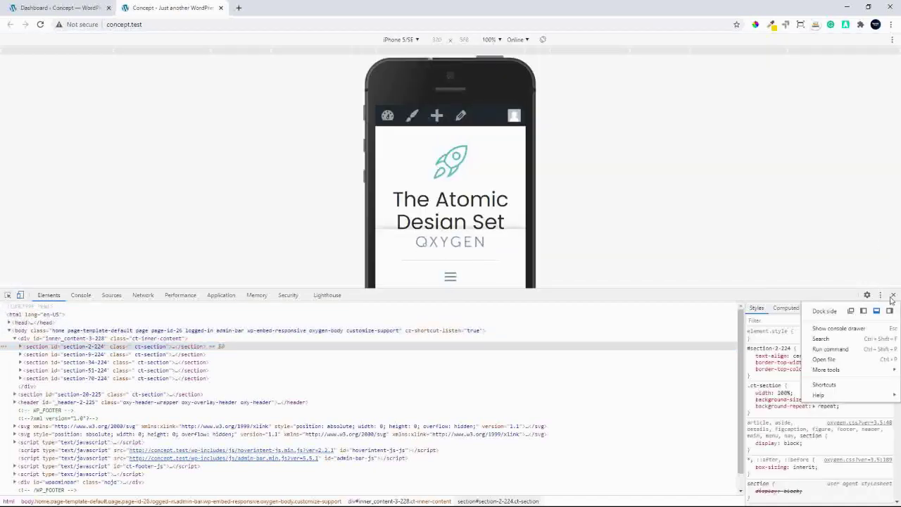
click(889, 311)
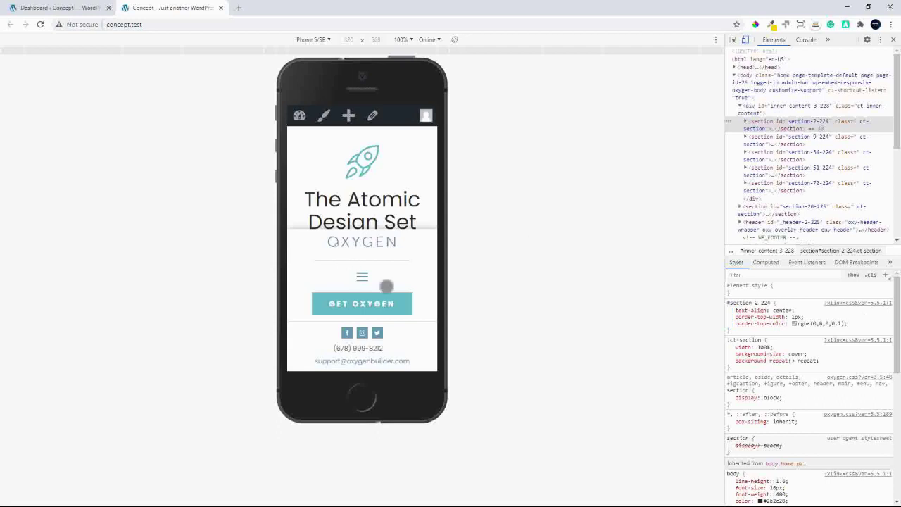
scroll(376, 236, down, 2)
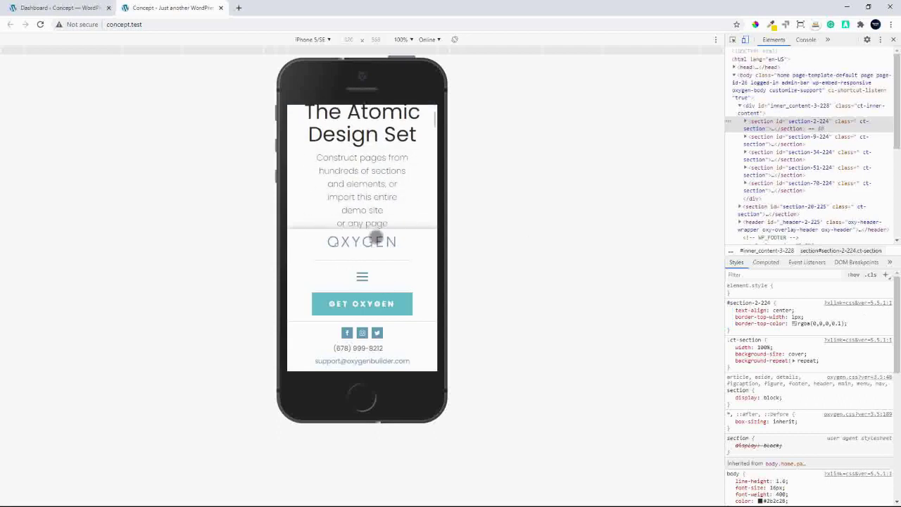
scroll(376, 236, up, 3)
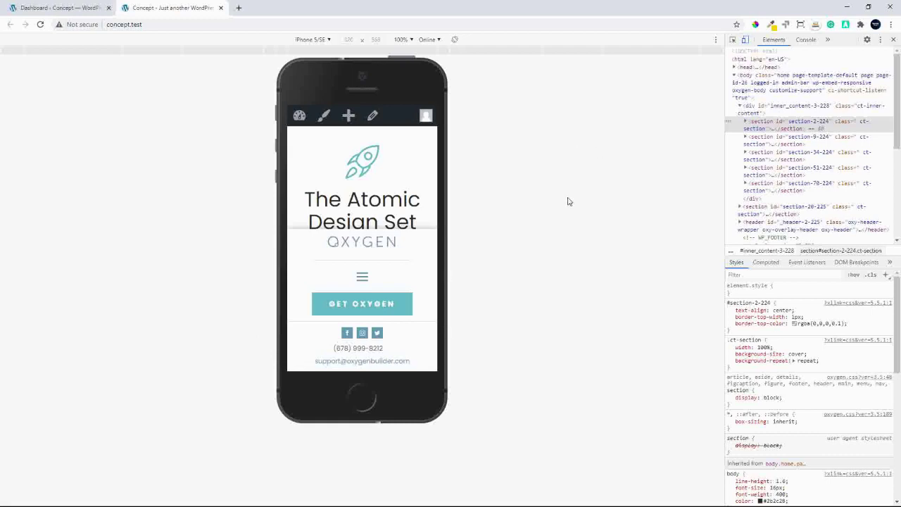
click(894, 40)
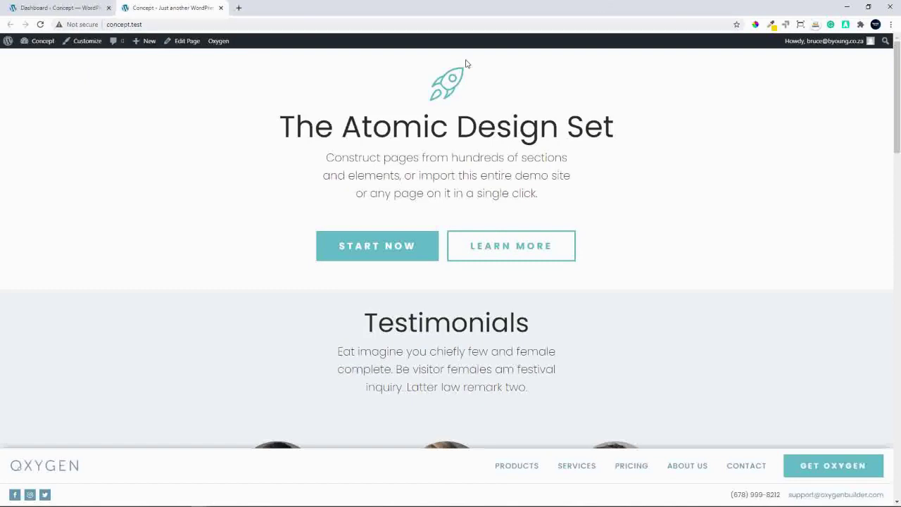
- Open the Main template from the WordPress dashboard in the Oxygen visual editor
click(70, 9)
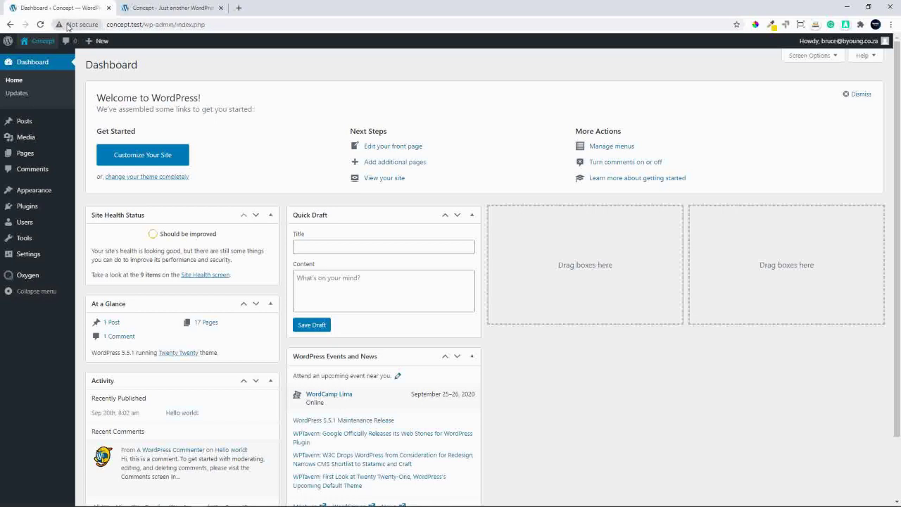
mouse_move(32, 276)
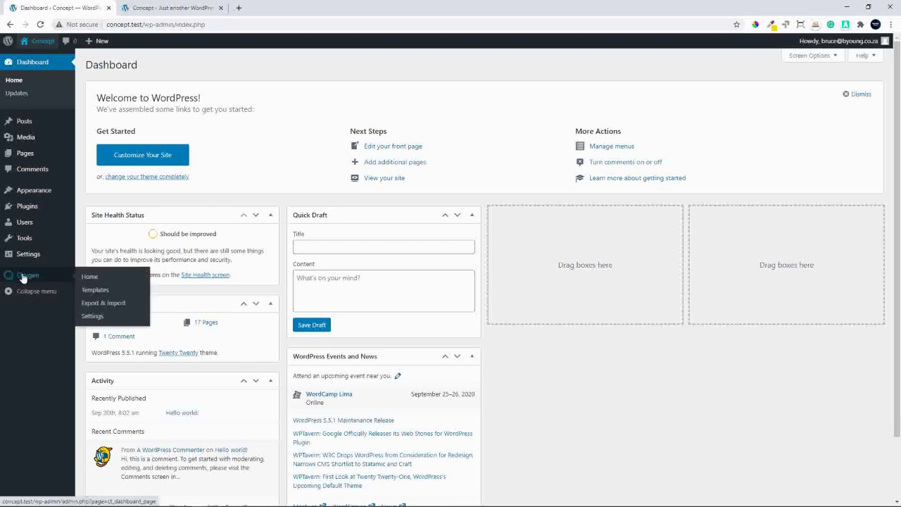
click(95, 290)
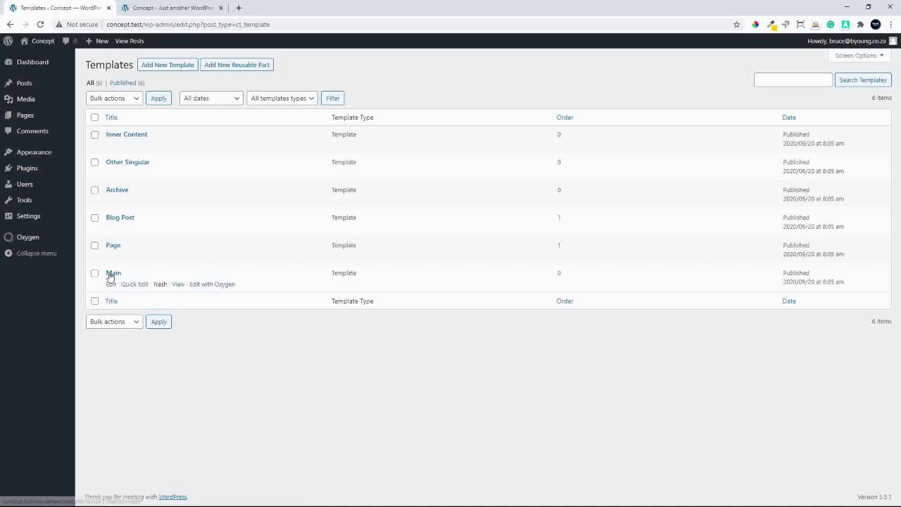
click(114, 274)
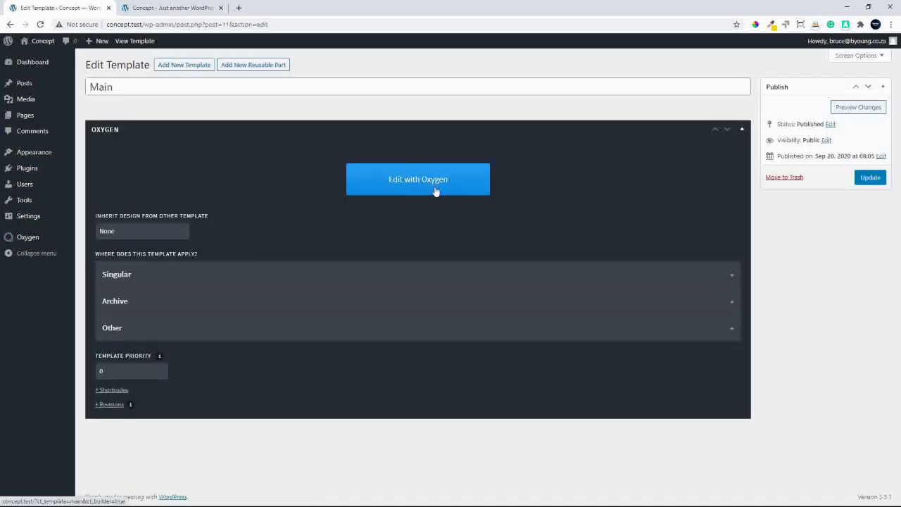
click(436, 190)
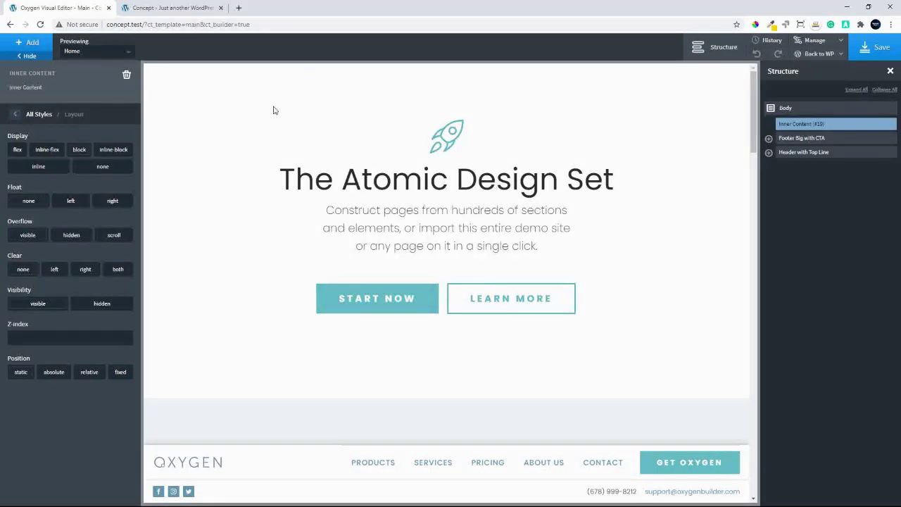
- Select the header row with the logo and switch its editing to the Less than 768px breakpoint
click(239, 466)
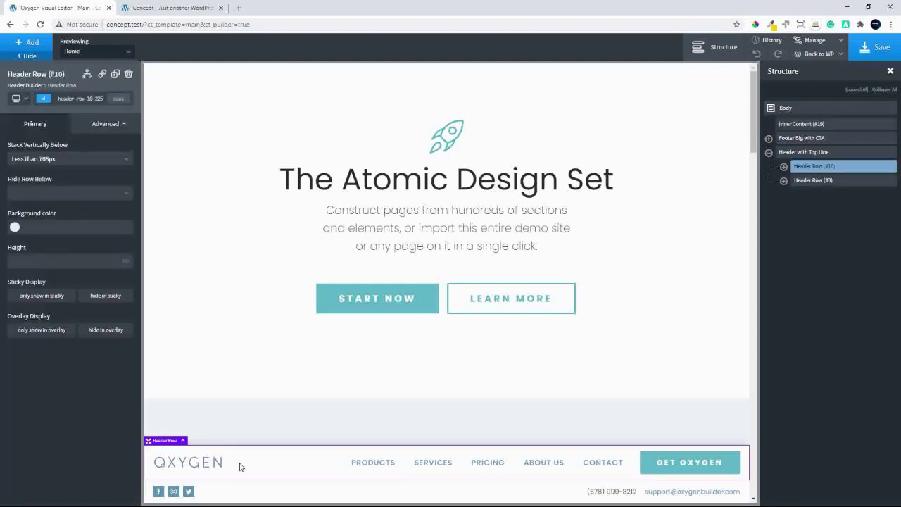
click(26, 101)
click(33, 154)
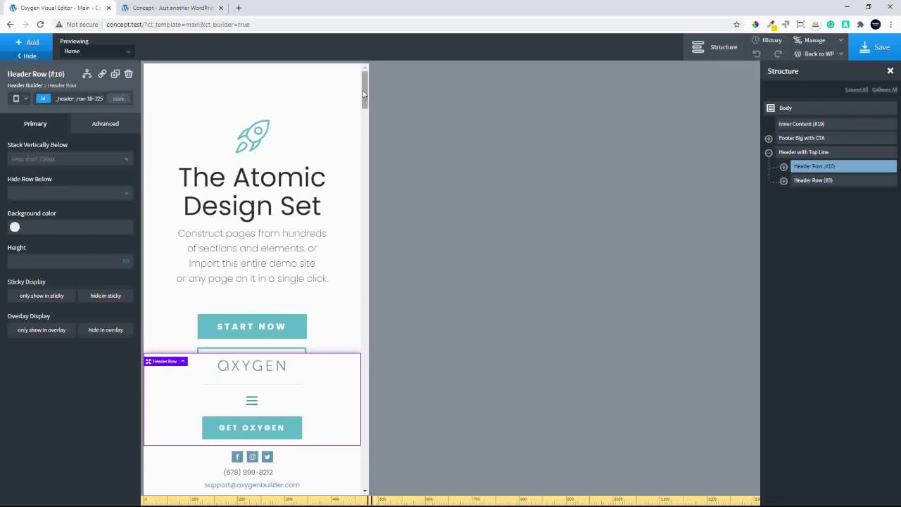
drag(364, 90, 366, 70)
- Set the layout display of the whole Header with Top Line element to none at the current breakpoint
click(797, 153)
right_click(816, 177)
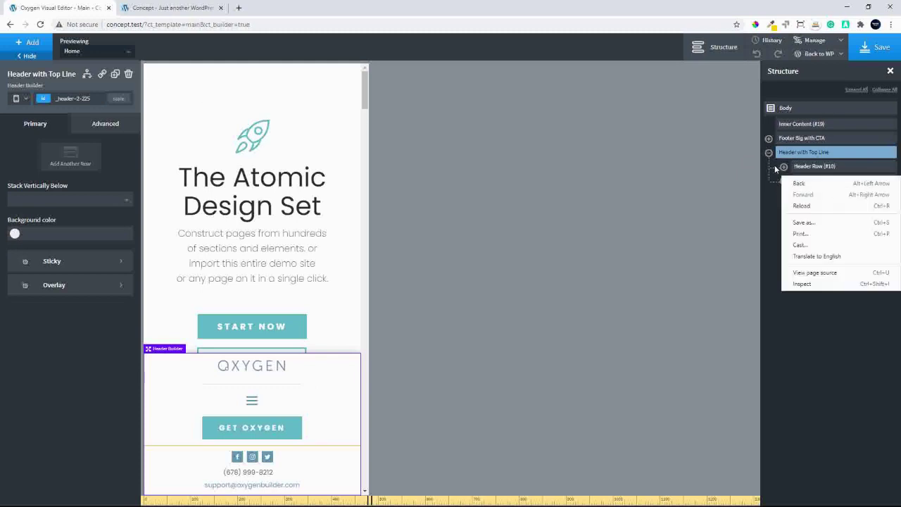
click(800, 156)
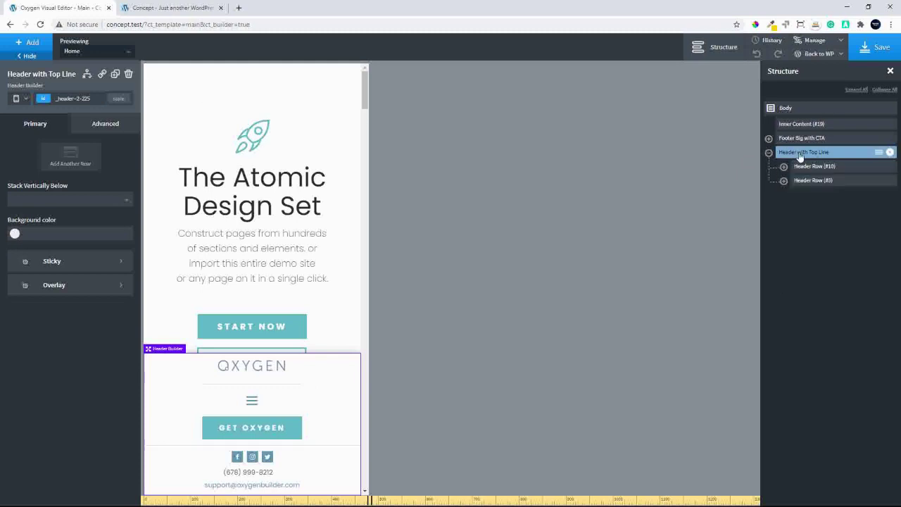
click(102, 125)
click(67, 200)
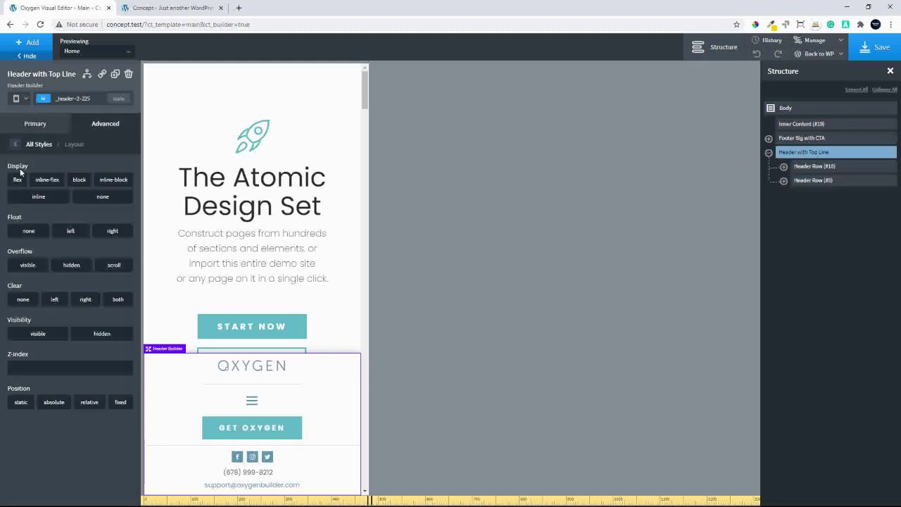
click(103, 200)
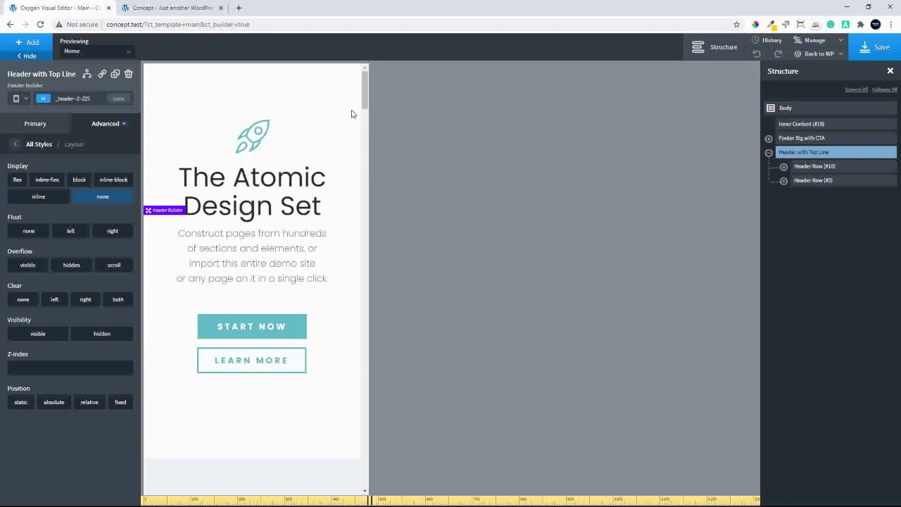
- Add a new section to the template and fill it with five divs by adding one and duplicating it
click(28, 42)
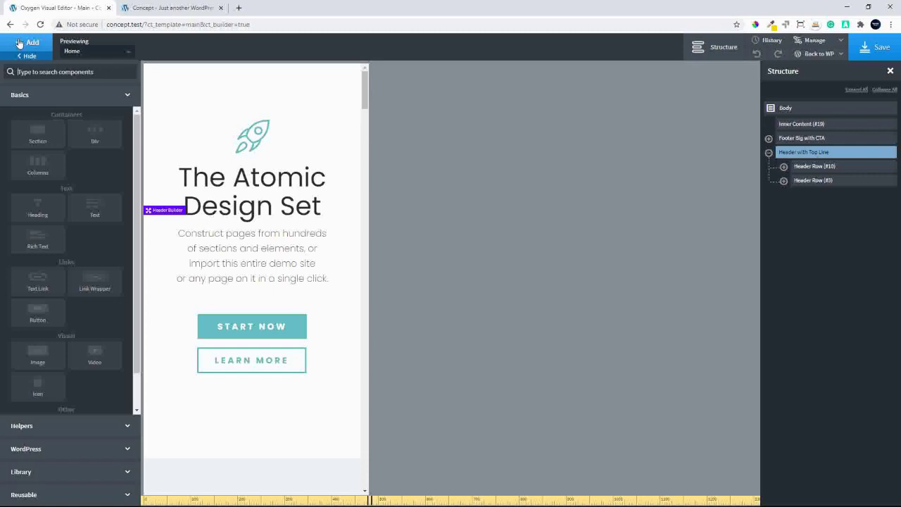
click(42, 134)
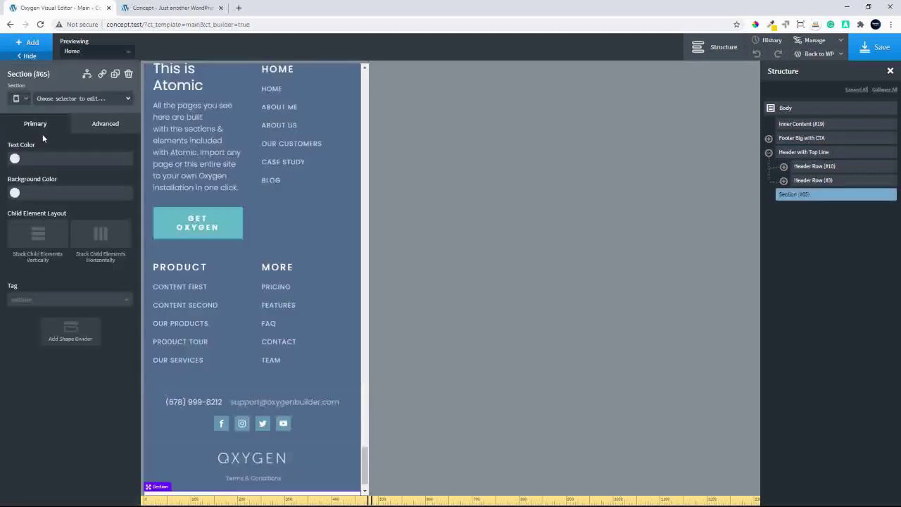
click(17, 46)
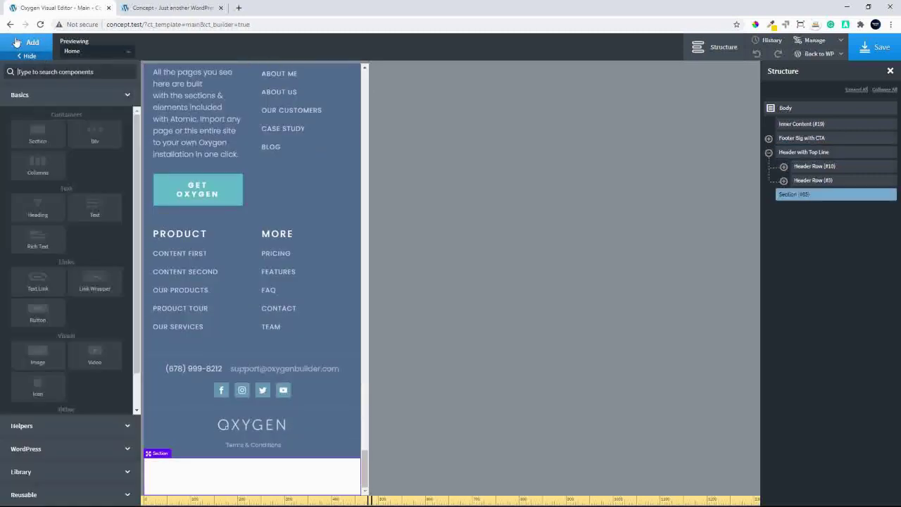
click(97, 139)
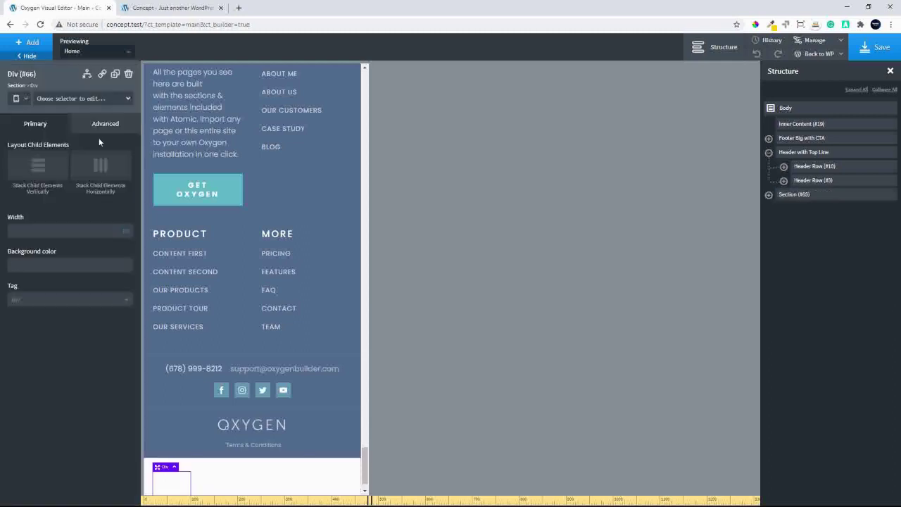
click(116, 75)
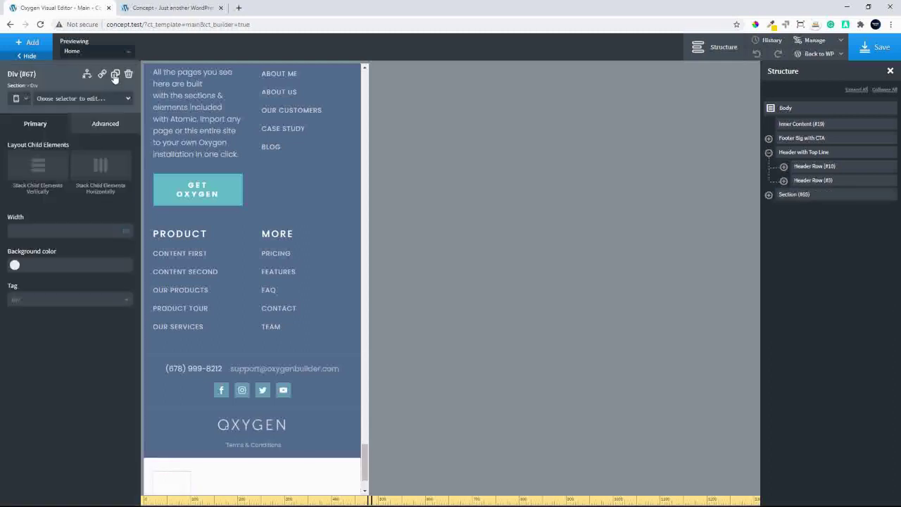
click(115, 75)
- Stack the new section's child elements horizontally at the current breakpoint
click(825, 197)
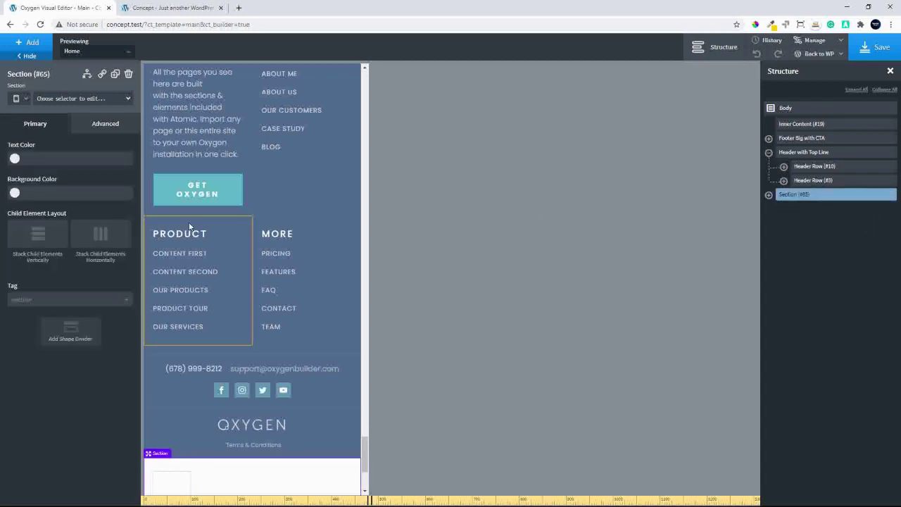
click(99, 236)
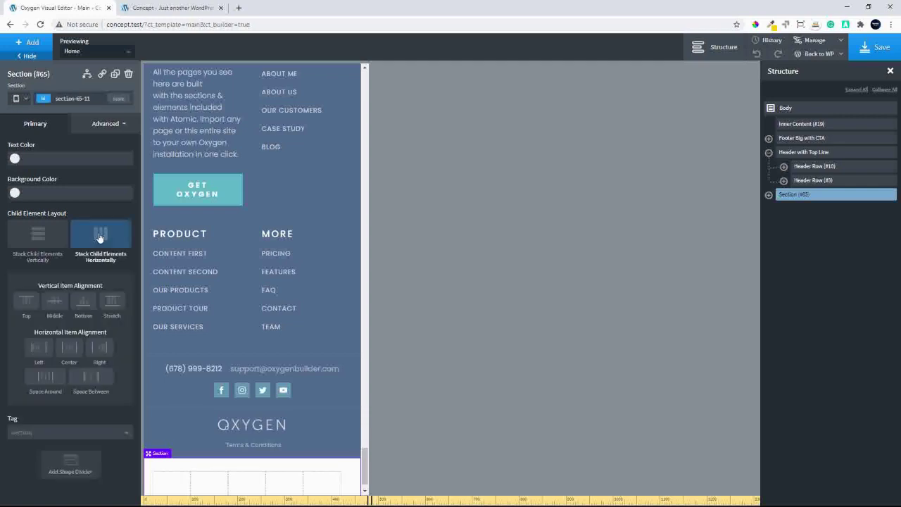
scroll(314, 438, down, 1)
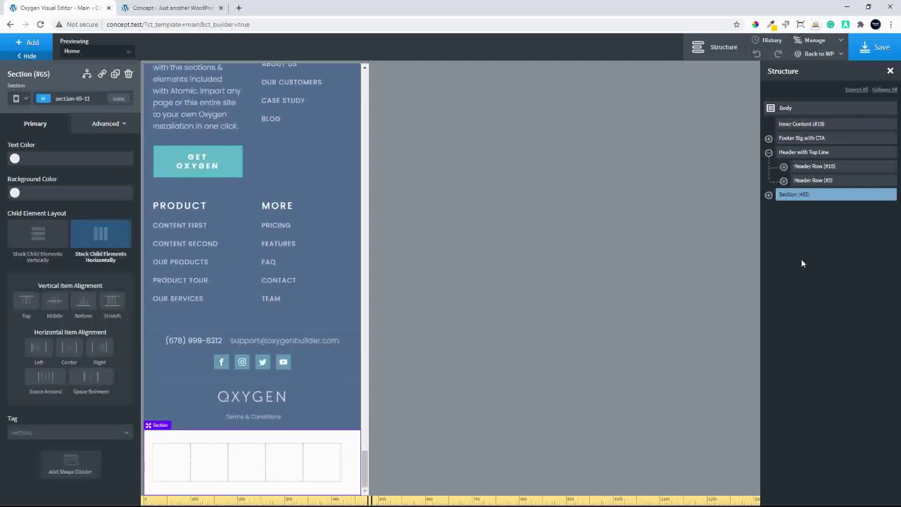
- Set the new section's container padding to 0 on all four sides and save the template
click(102, 125)
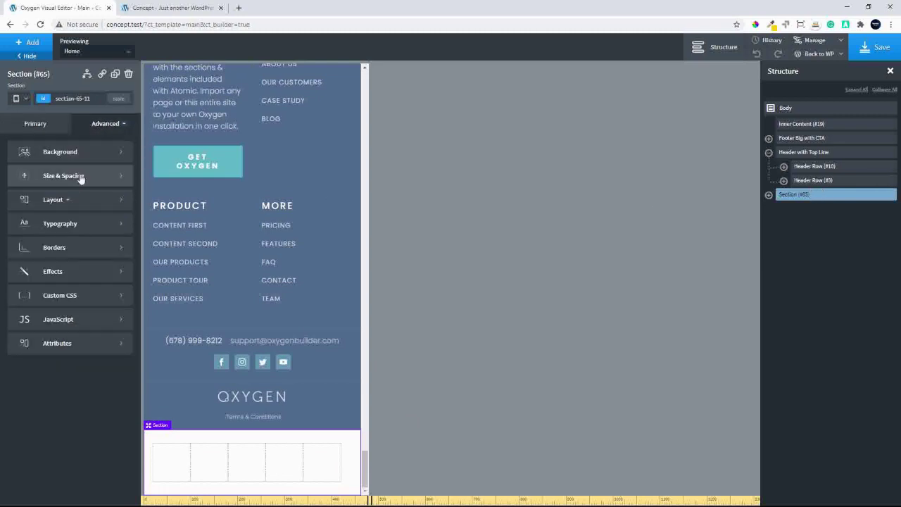
click(78, 177)
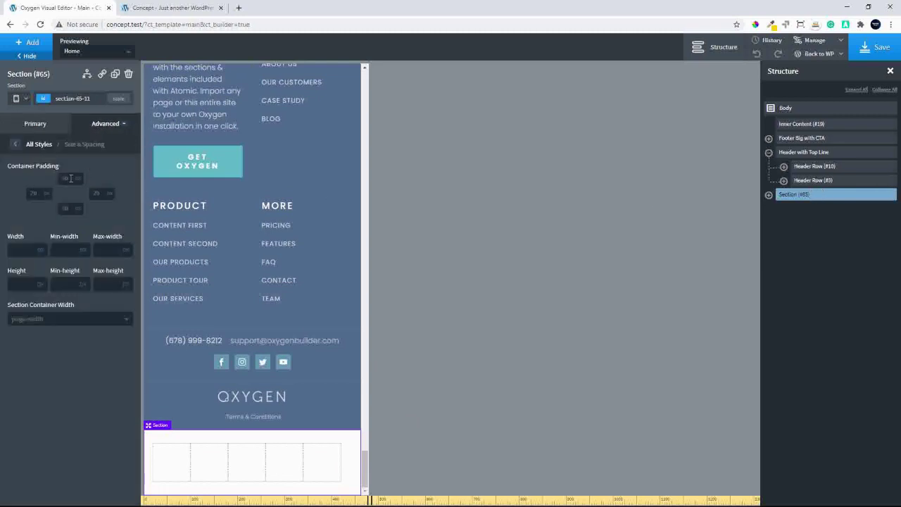
mouse_move(64, 203)
text(0)
click(68, 224)
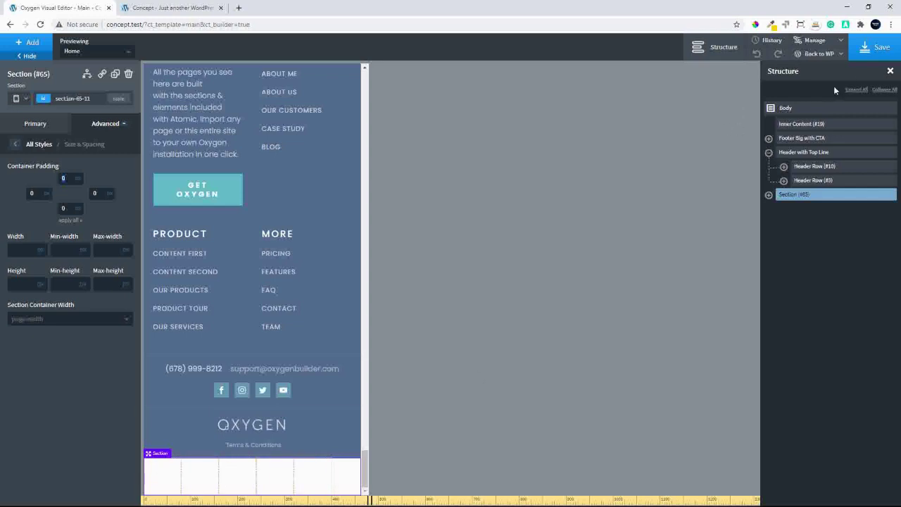
click(891, 49)
- Set the new section's layout display to none for all devices
click(15, 143)
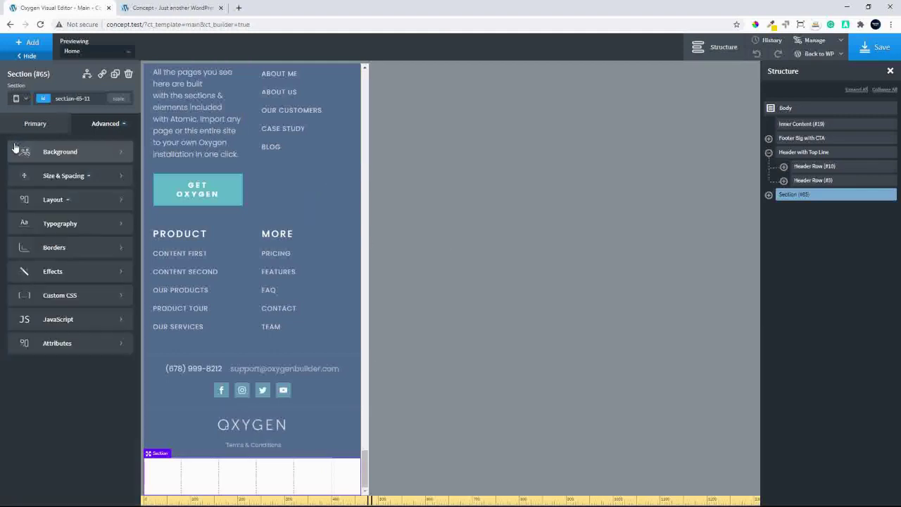
click(46, 198)
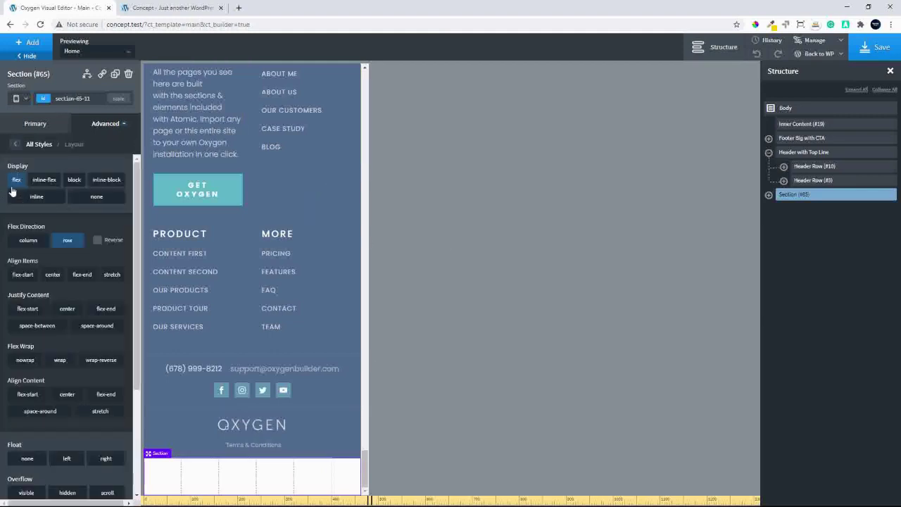
click(24, 100)
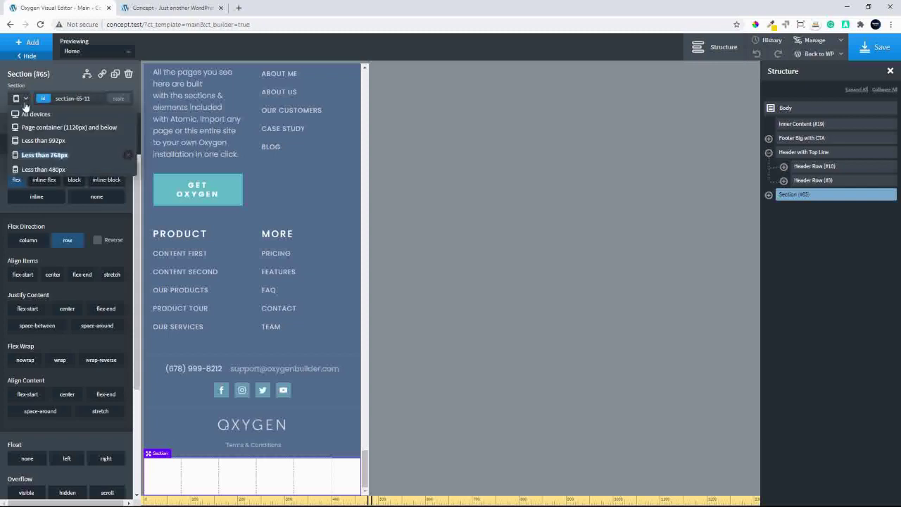
click(32, 114)
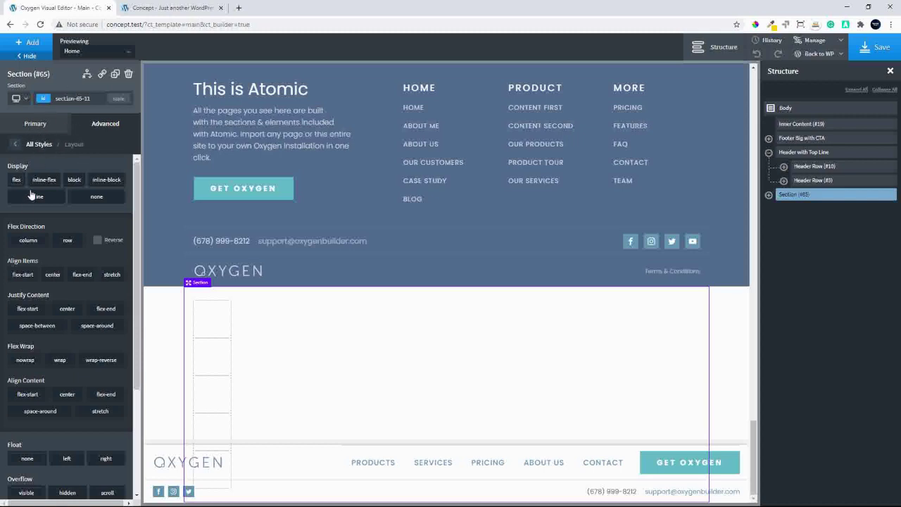
click(90, 199)
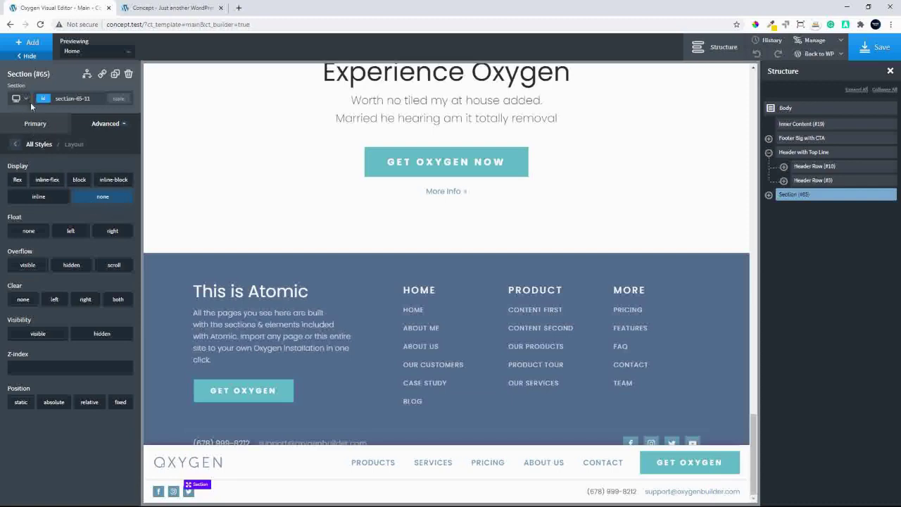
- For screens less than 768px, display the section as flex and give it a fixed position with left, bottom and right offsets of 0
click(21, 99)
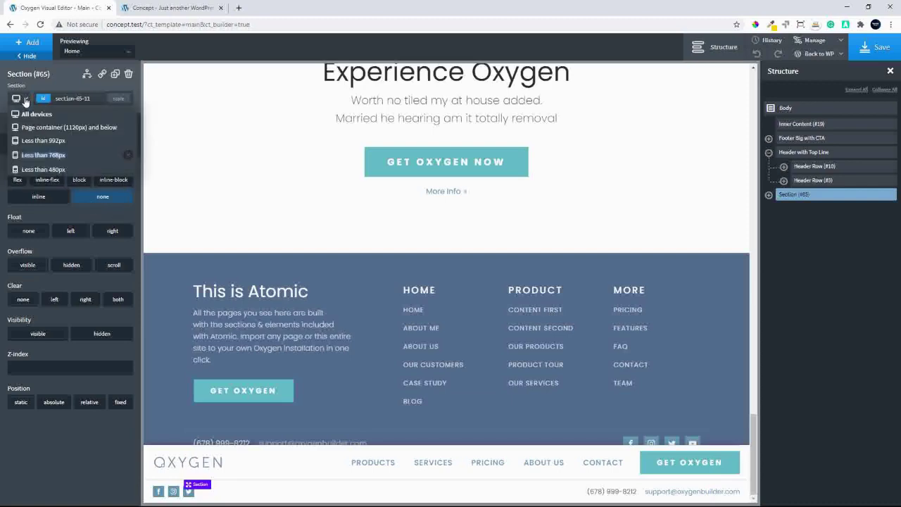
click(40, 156)
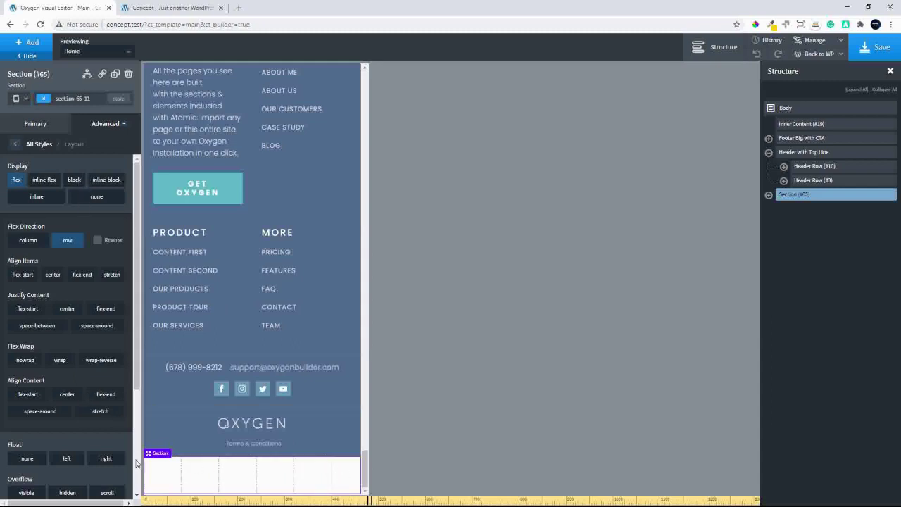
scroll(139, 462, down, 3)
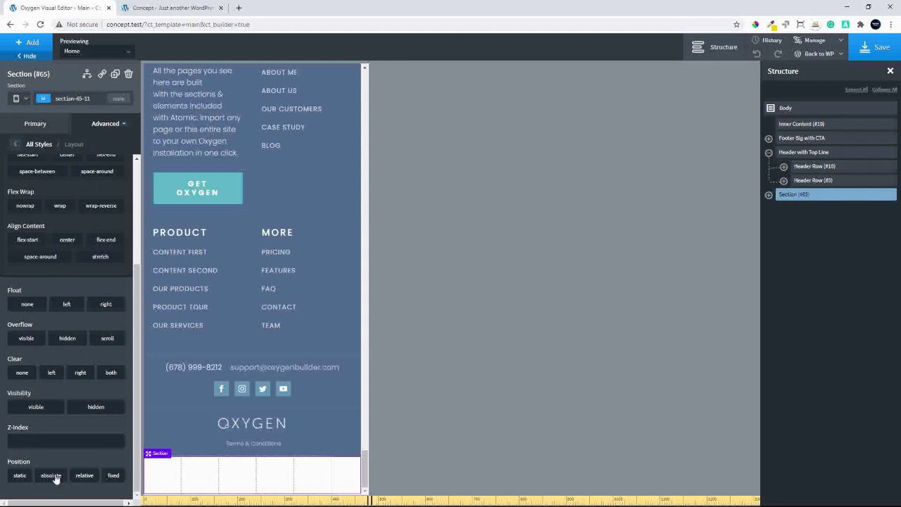
click(113, 476)
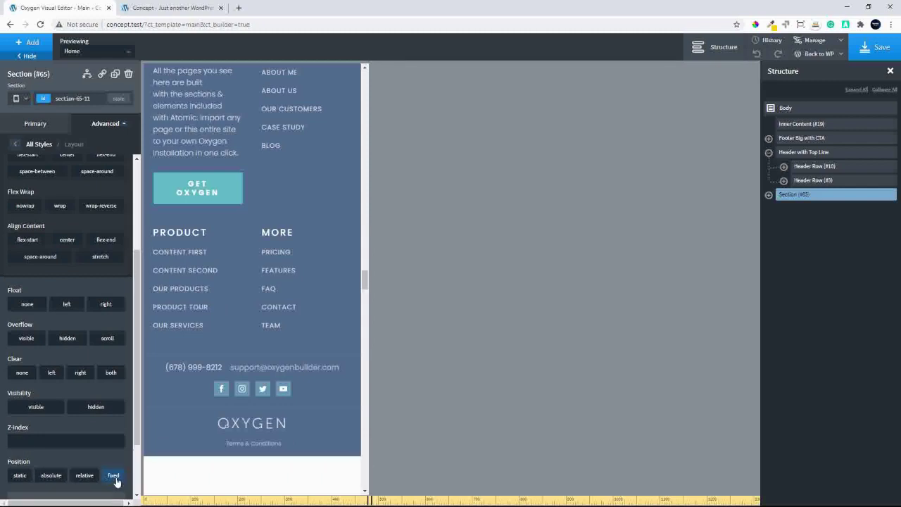
scroll(84, 450, down, 2)
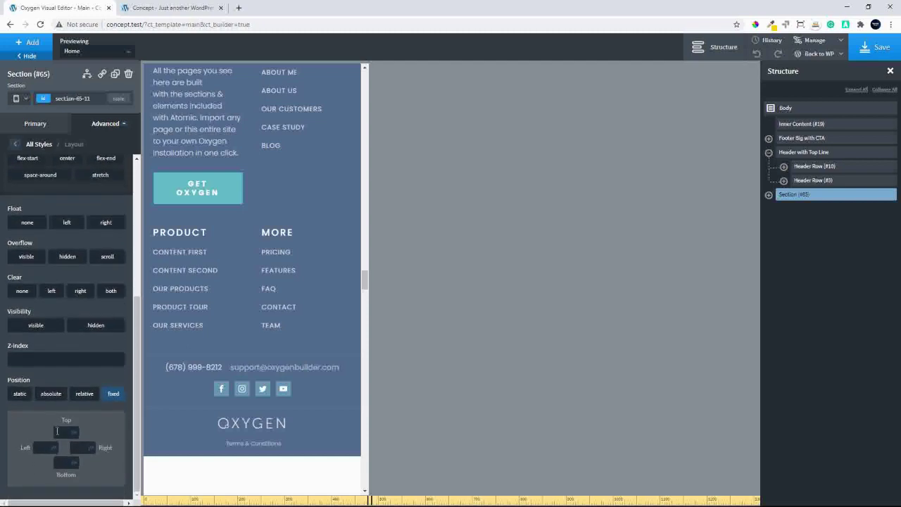
click(44, 450)
text(0)
click(68, 462)
text(0)
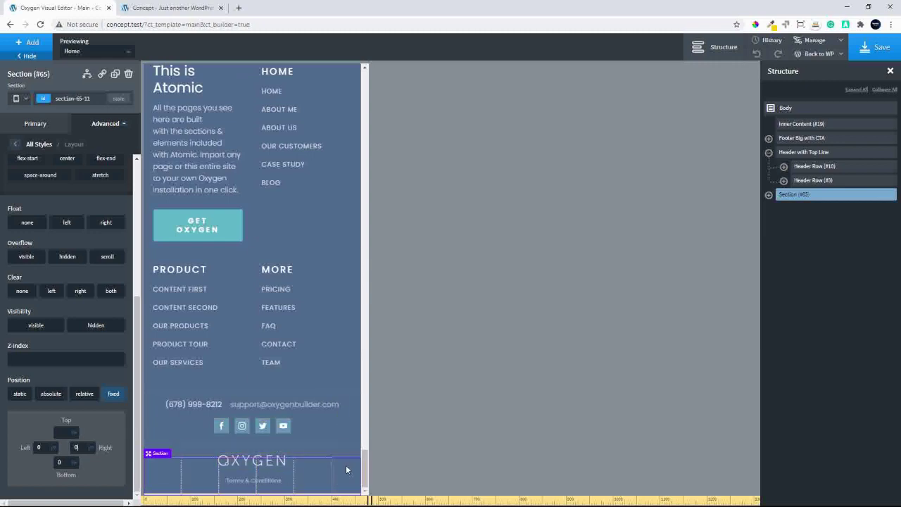
- Set the section's background color to the White swatch from the atomic color set
click(15, 144)
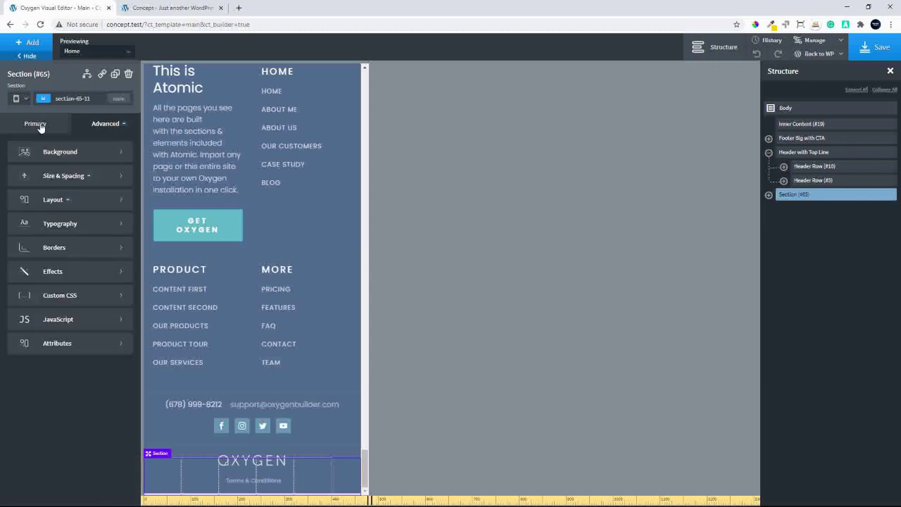
click(36, 123)
click(14, 194)
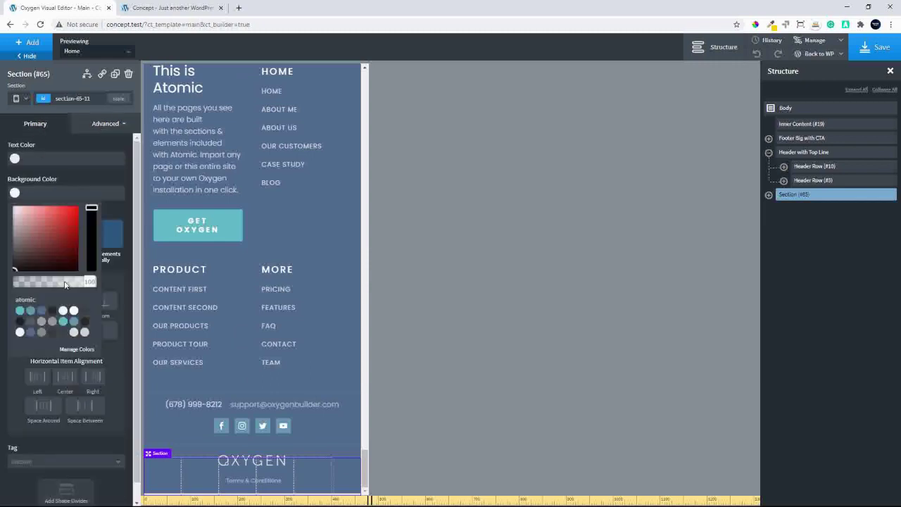
click(74, 310)
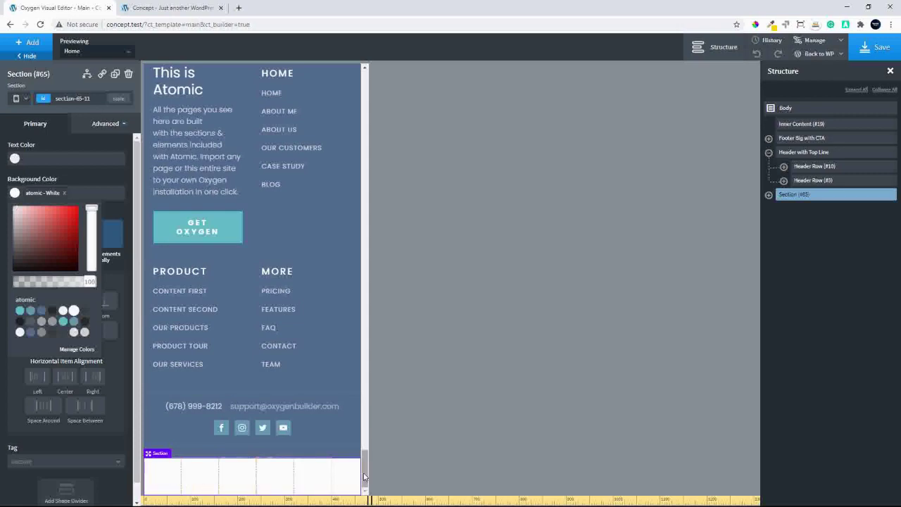
drag(377, 450, 346, 321)
scroll(345, 320, down, 10)
- Add an icon to the section's first div and change it to the Font Awesome home icon
click(161, 478)
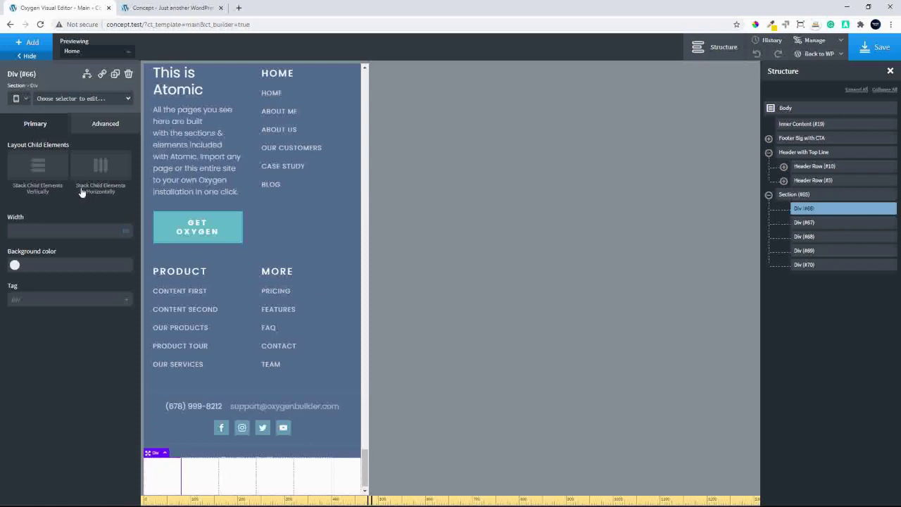
click(28, 42)
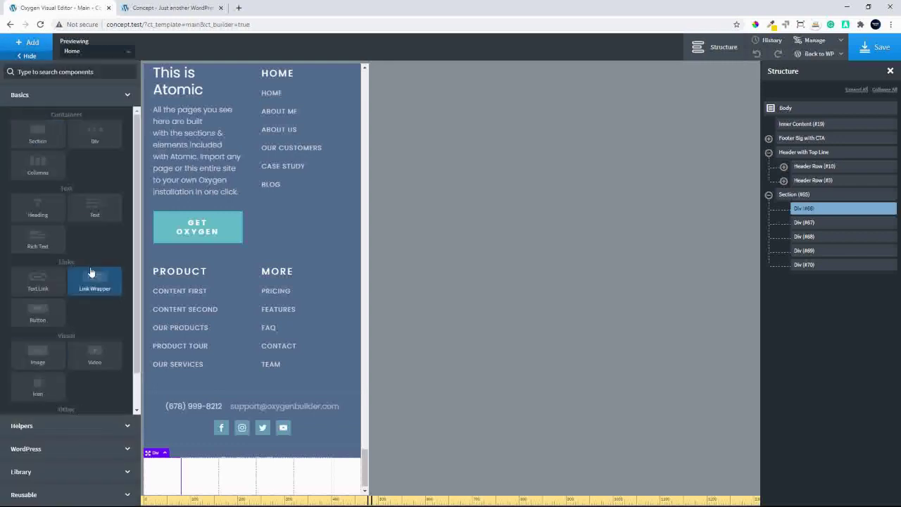
click(47, 379)
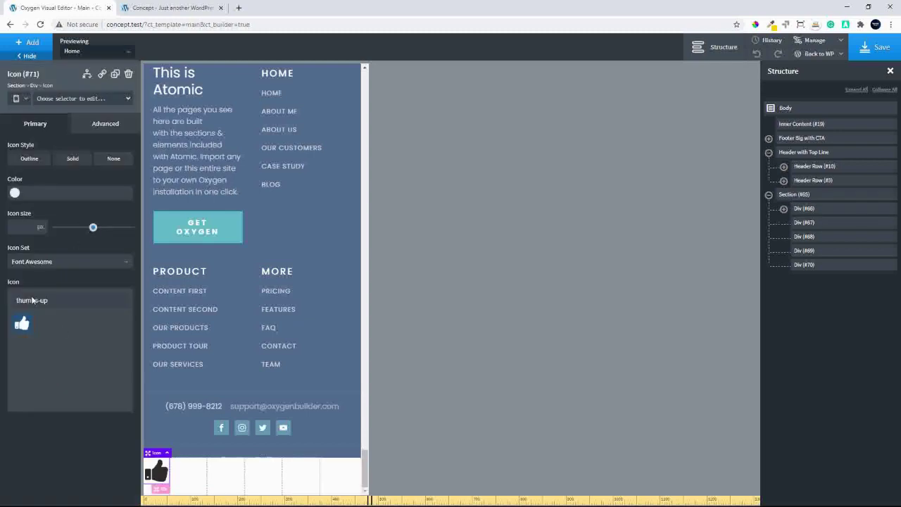
drag(57, 301, 4, 301)
text(house)
key(BackSpace)
key(BackSpace)
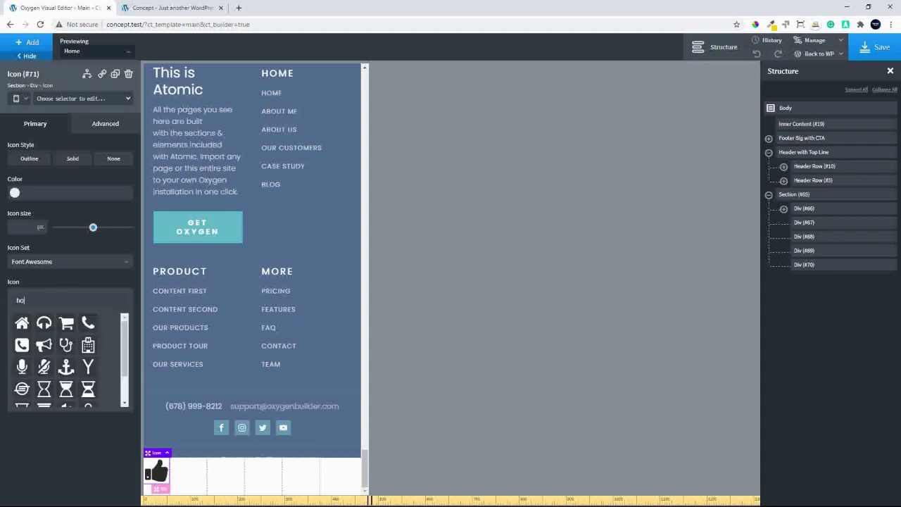
click(22, 323)
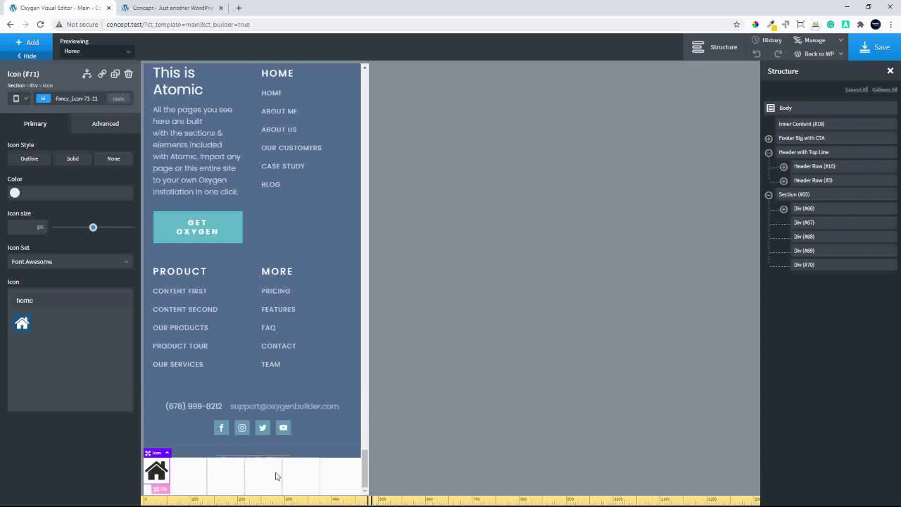
- Set the first div's width to 20% and stack its child elements vertically with middle vertical alignment
click(802, 211)
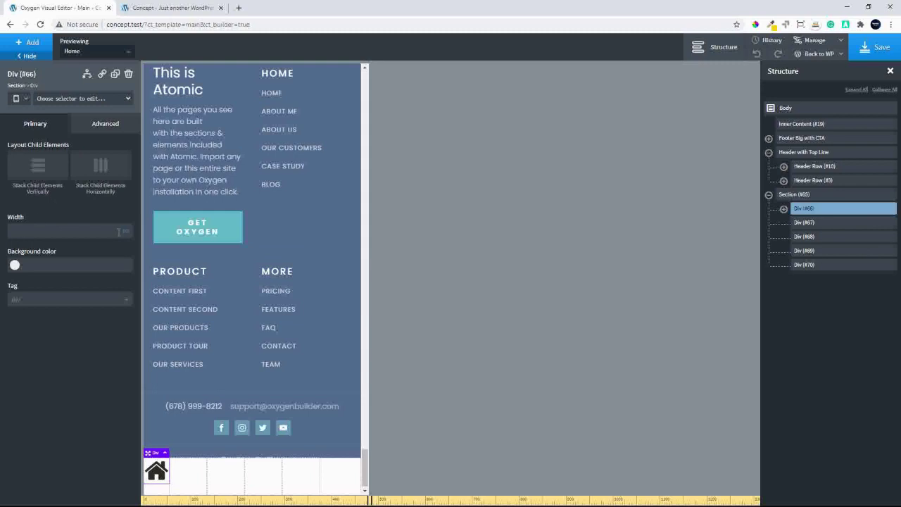
click(65, 233)
text(20)
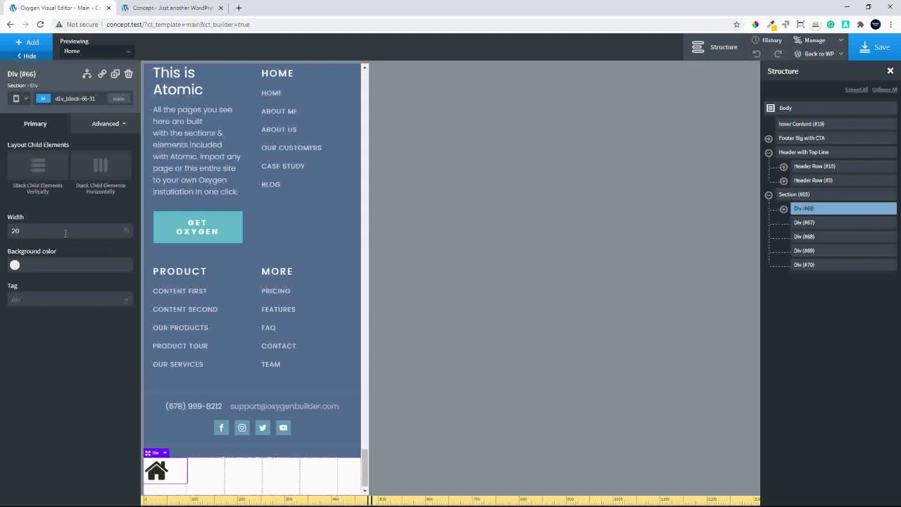
click(42, 167)
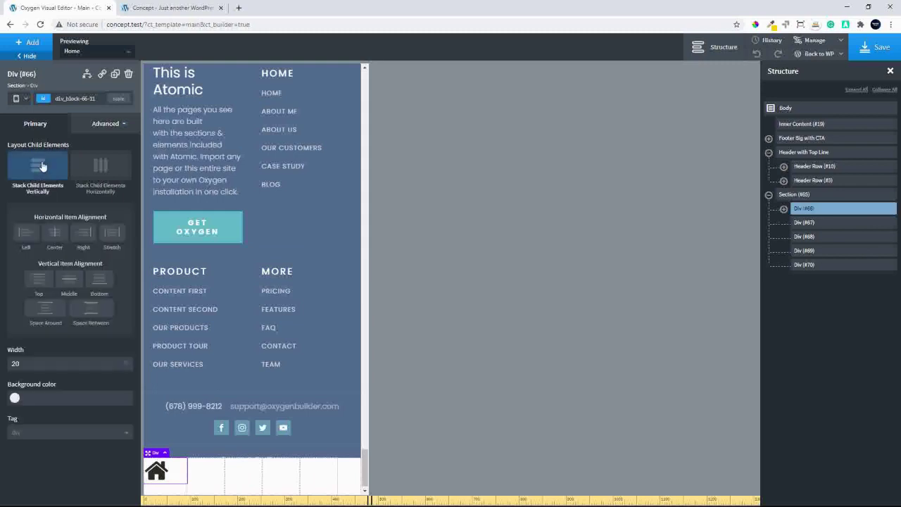
click(67, 280)
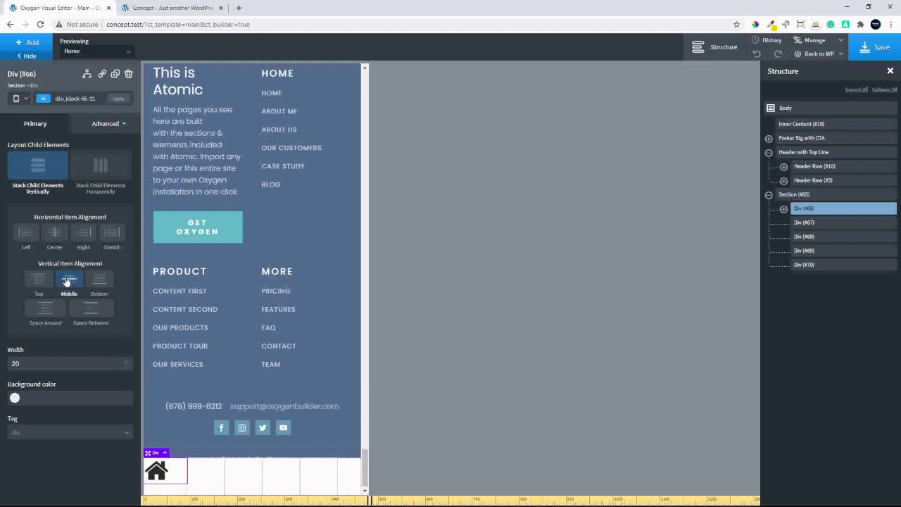
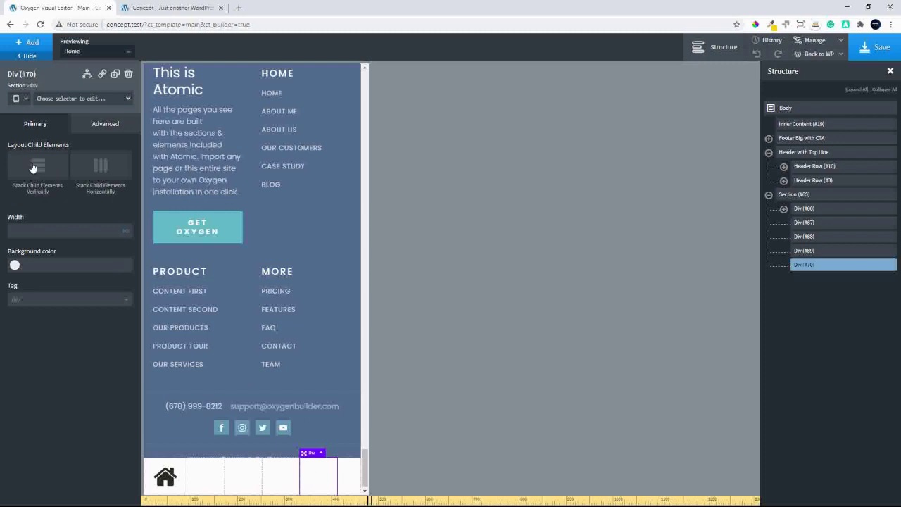
- Stack the fifth div's child elements vertically, aligned to the center horizontally and the middle vertically
click(38, 170)
click(70, 279)
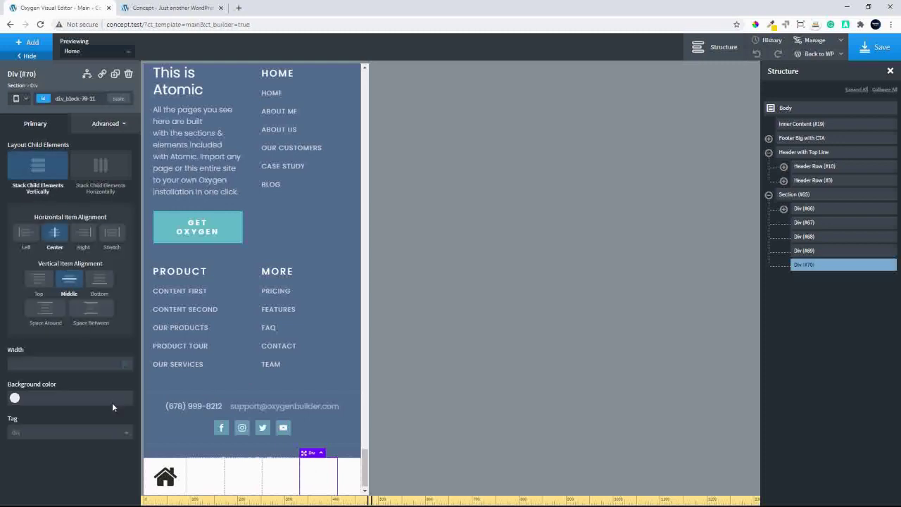
- Set the width of the remaining divs in the mobile section to 20%
click(205, 477)
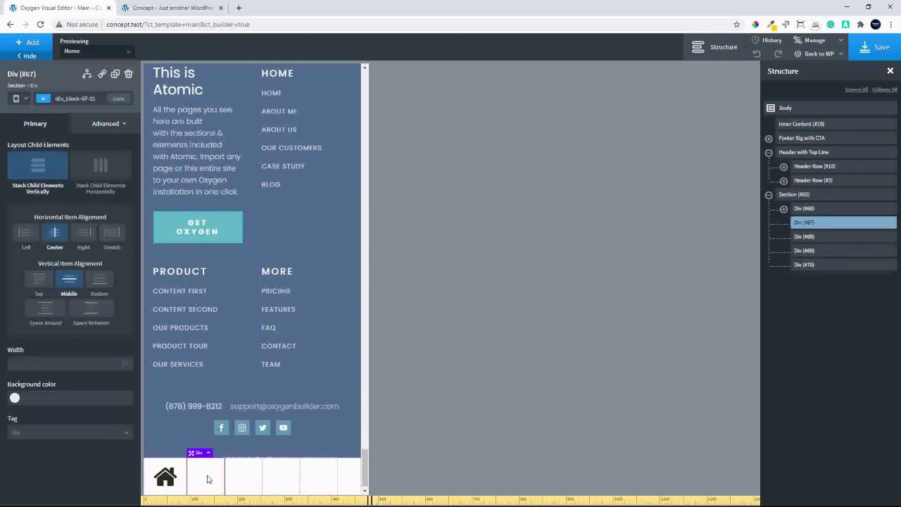
click(18, 365)
text(20)
mouse_move(130, 360)
click(247, 484)
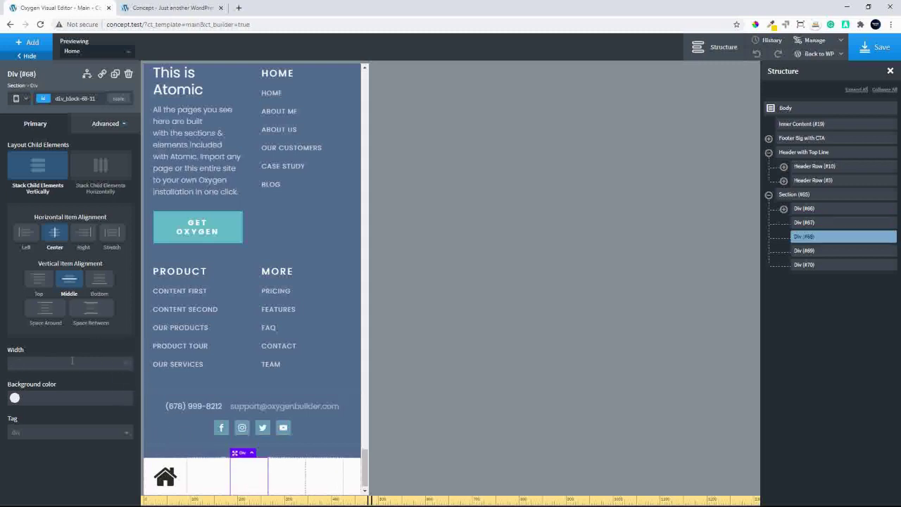
click(285, 479)
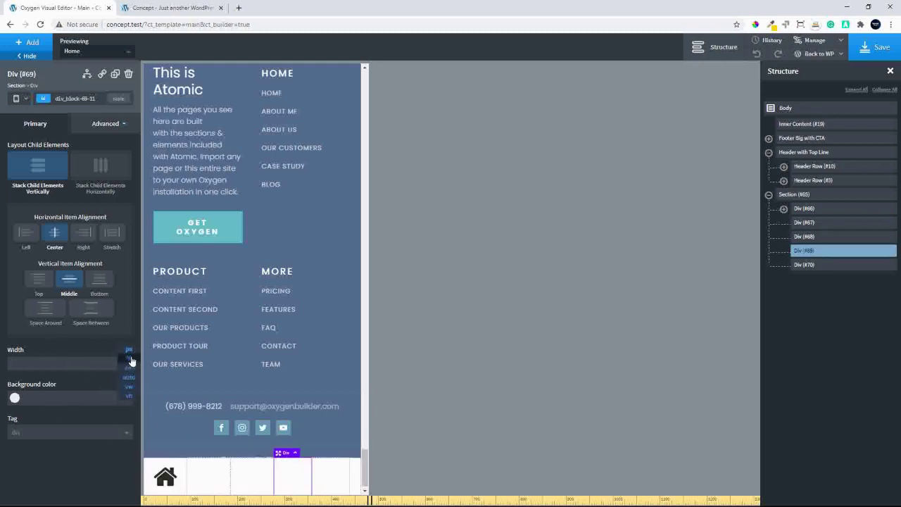
click(335, 482)
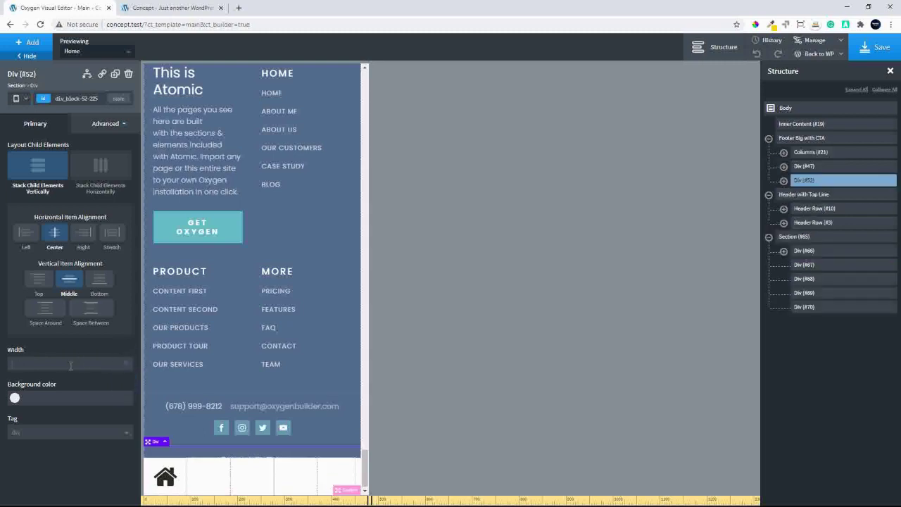
text(20)
- Add an icon element inside the section's second div
click(204, 476)
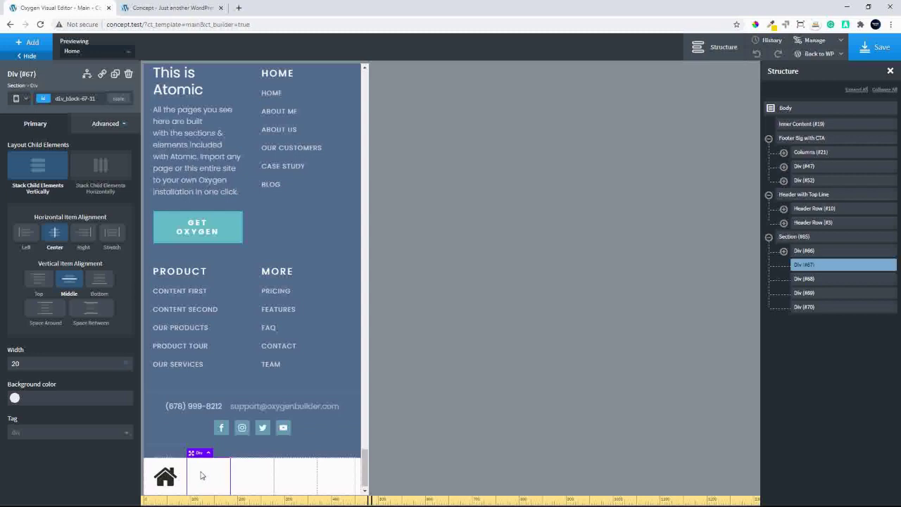
click(94, 121)
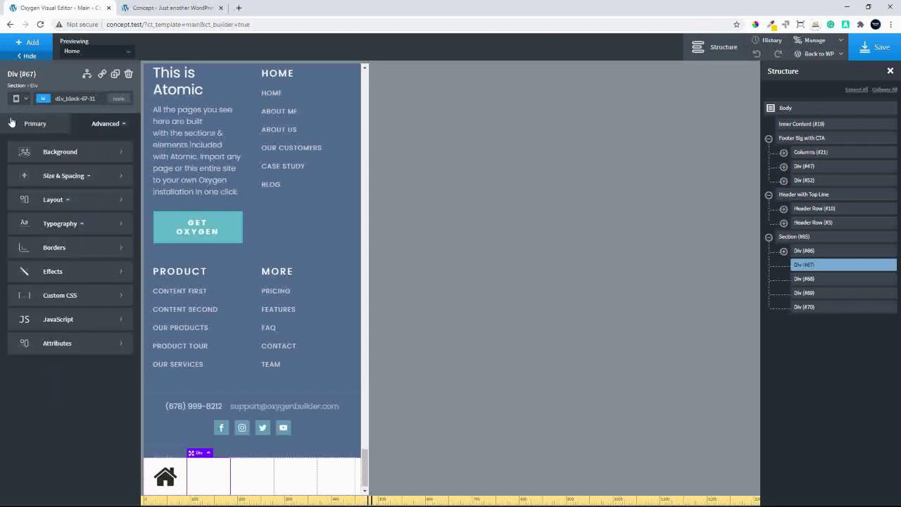
click(35, 123)
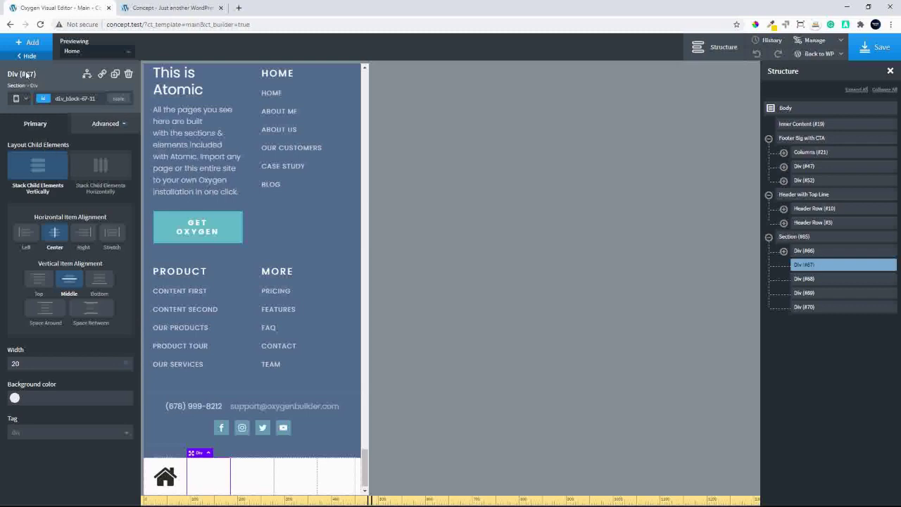
click(23, 47)
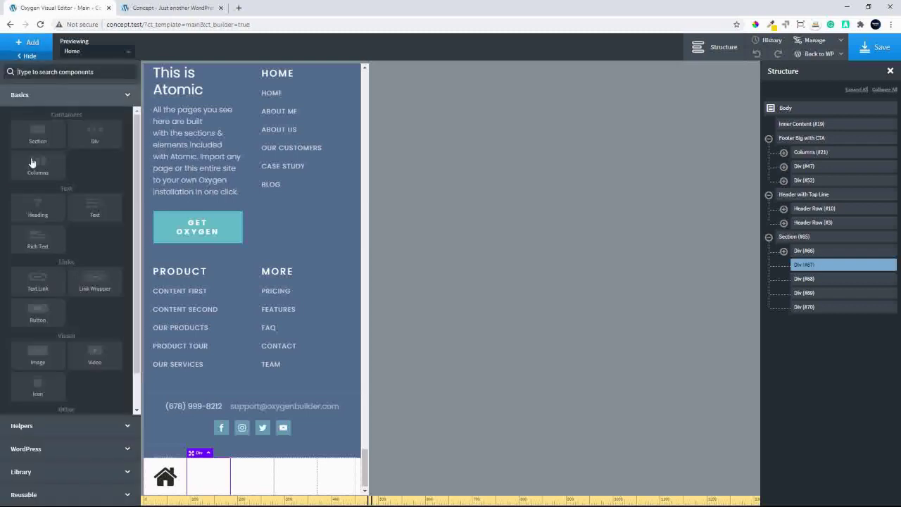
click(37, 384)
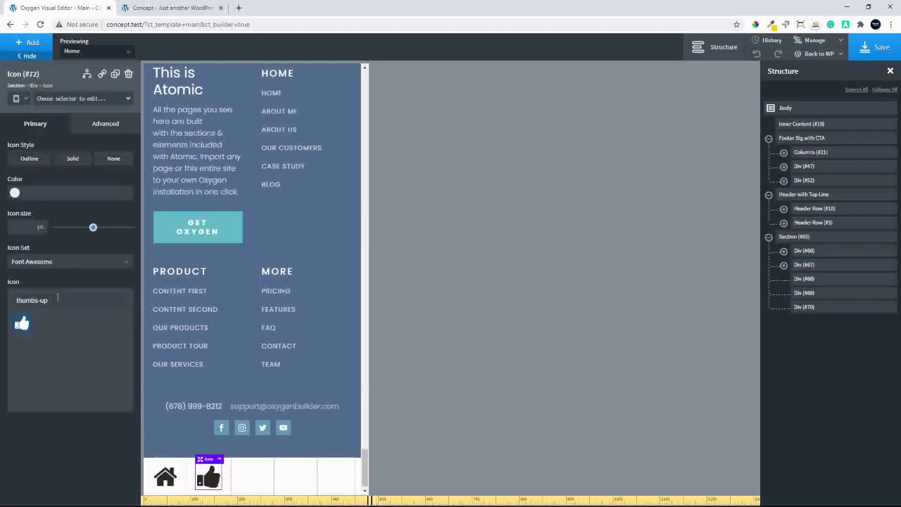
- Replace the thumbs-up icon in the section's second div with the Font Awesome coffee icon
drag(58, 296, 0, 299)
key(BackSpace)
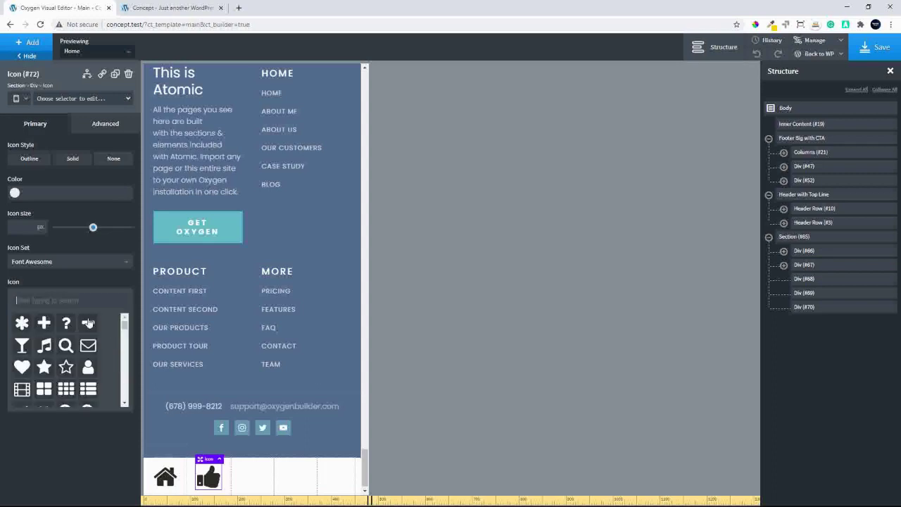
click(125, 373)
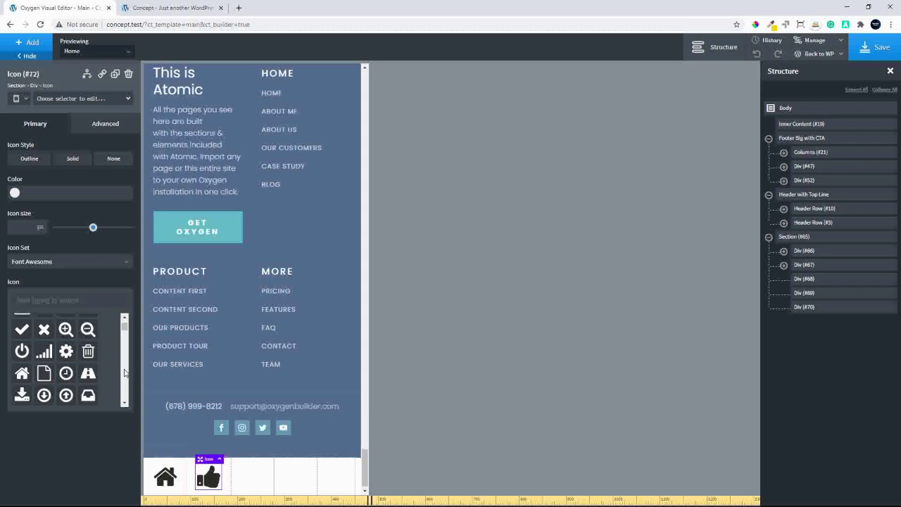
scroll(124, 373, down, 5)
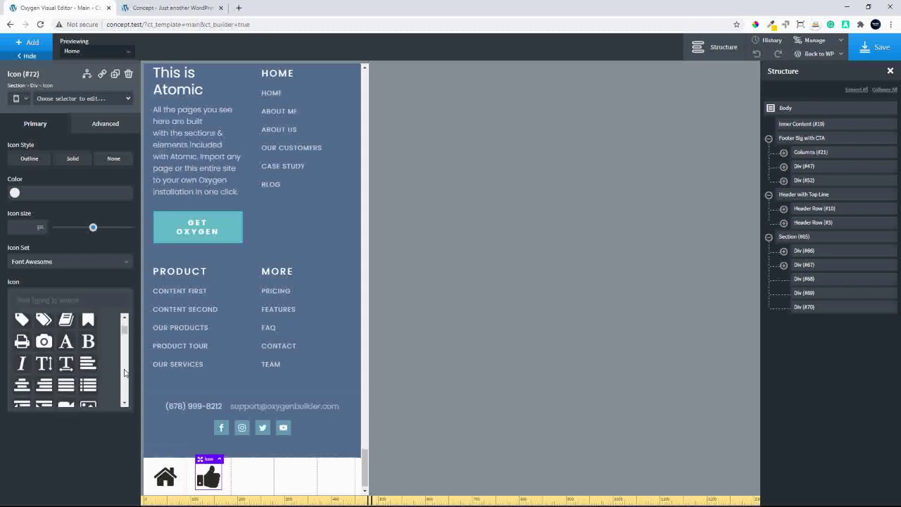
scroll(124, 373, down, 10)
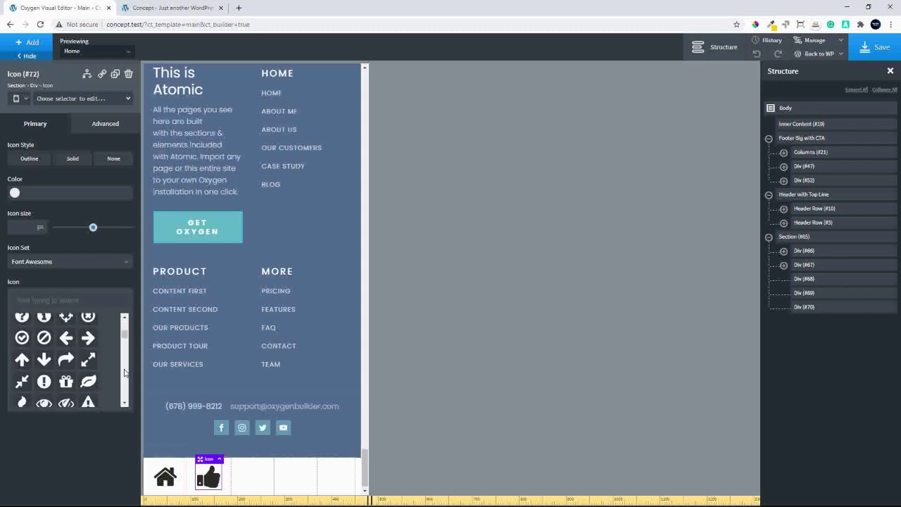
scroll(125, 373, down, 8)
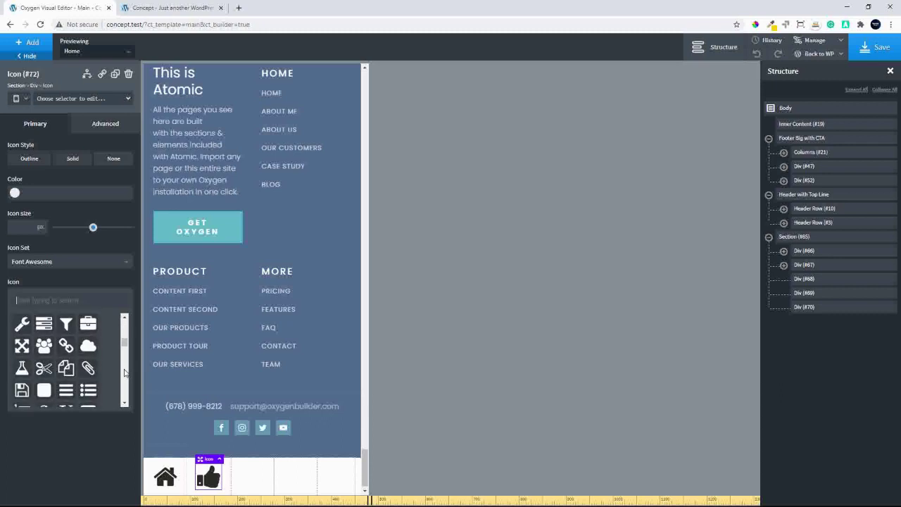
scroll(124, 373, down, 3)
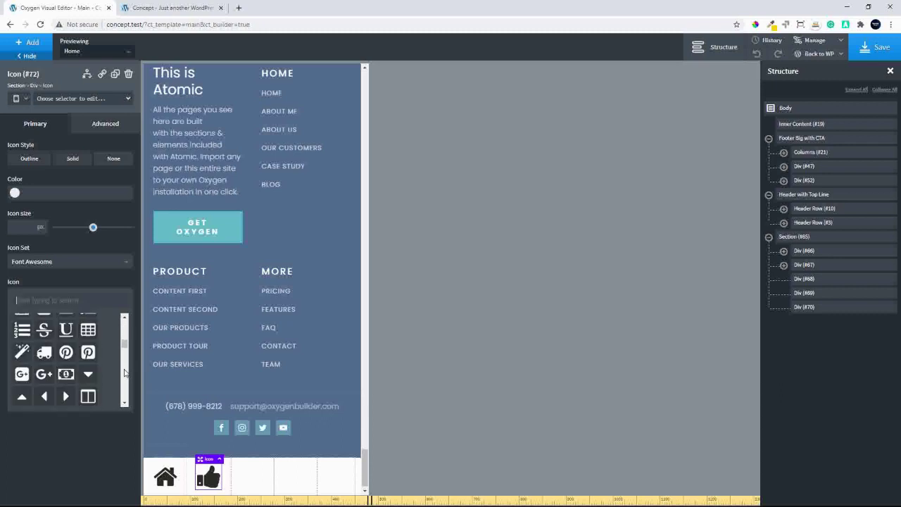
scroll(125, 373, down, 8)
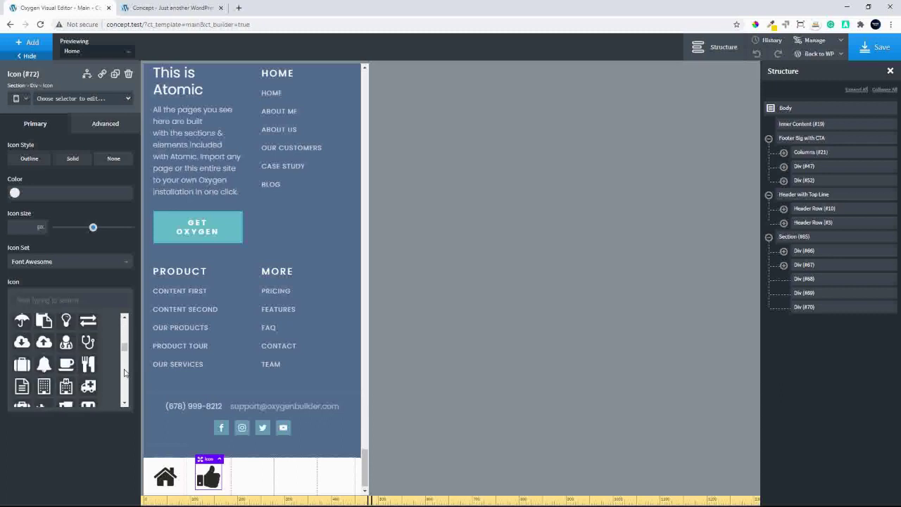
click(66, 364)
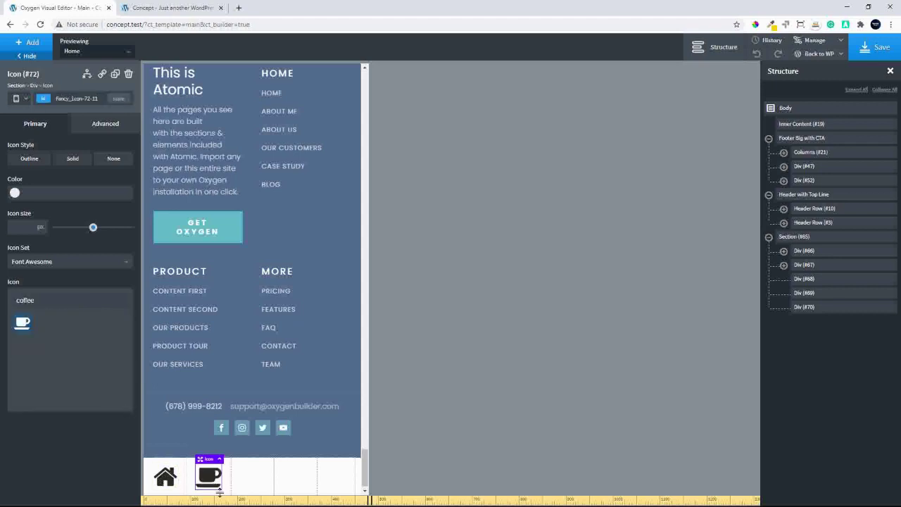
- Add an icon element inside the section's third div and set it to the plain phone handset icon
click(249, 482)
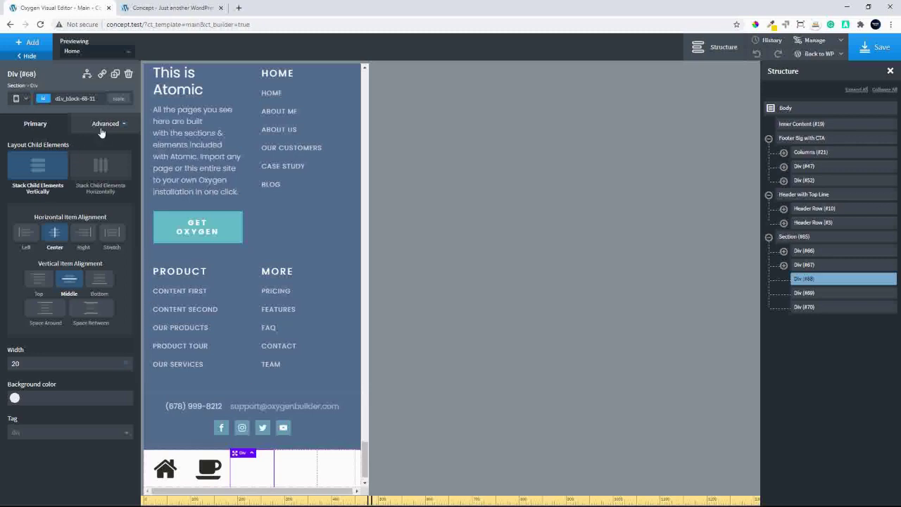
click(20, 44)
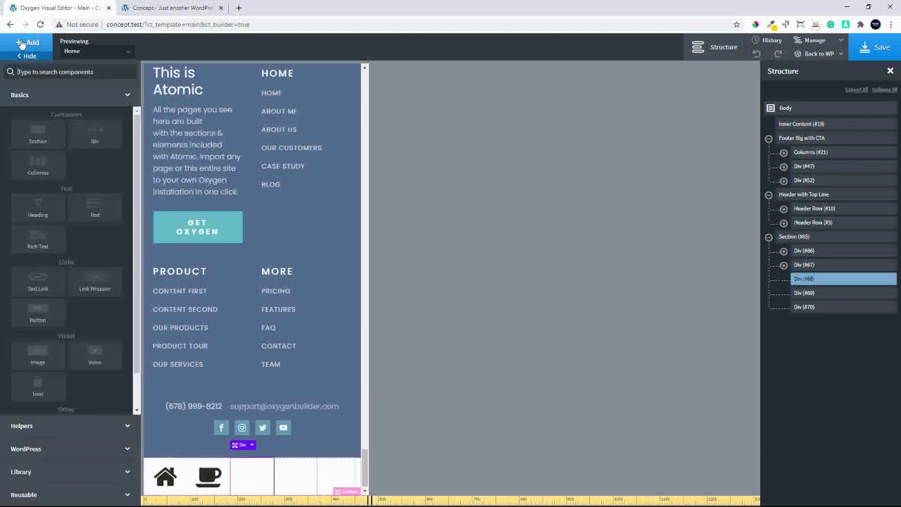
click(38, 388)
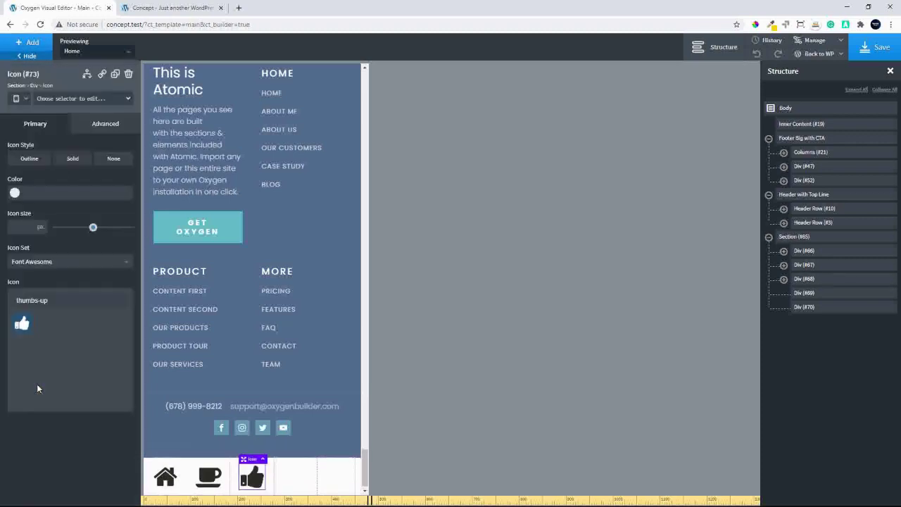
drag(52, 295, 3, 297)
text(phone)
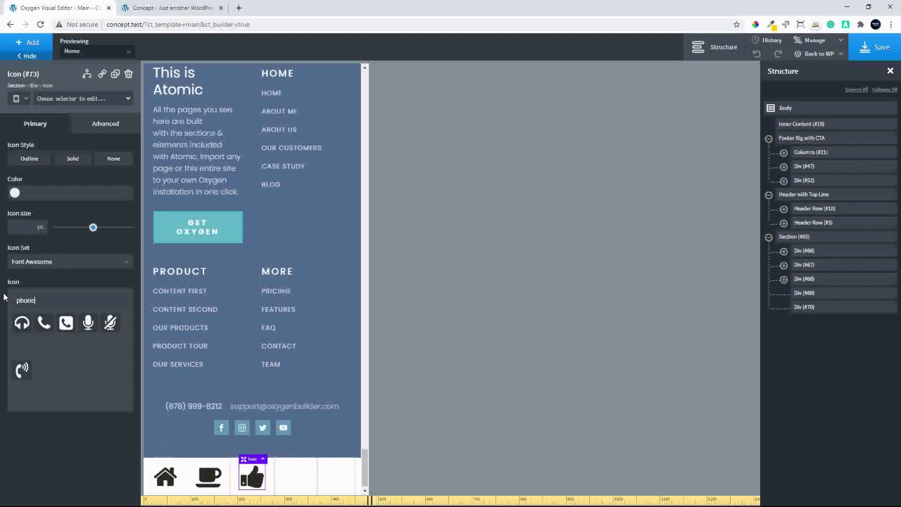
click(44, 323)
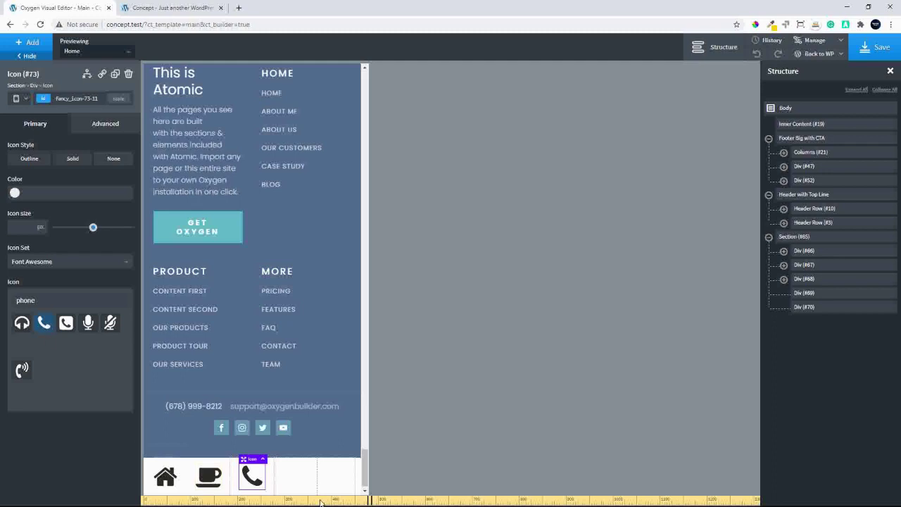
- Add an icon element inside the section's fourth div
click(293, 478)
click(293, 481)
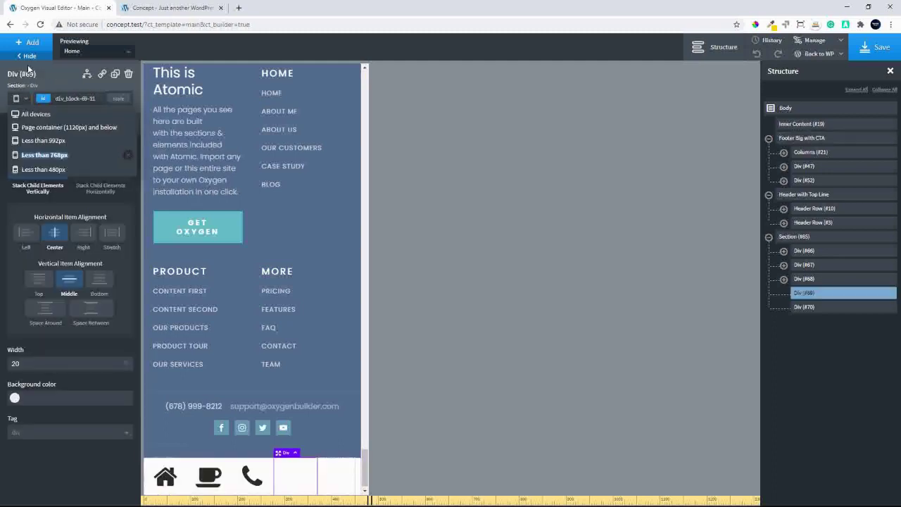
click(31, 43)
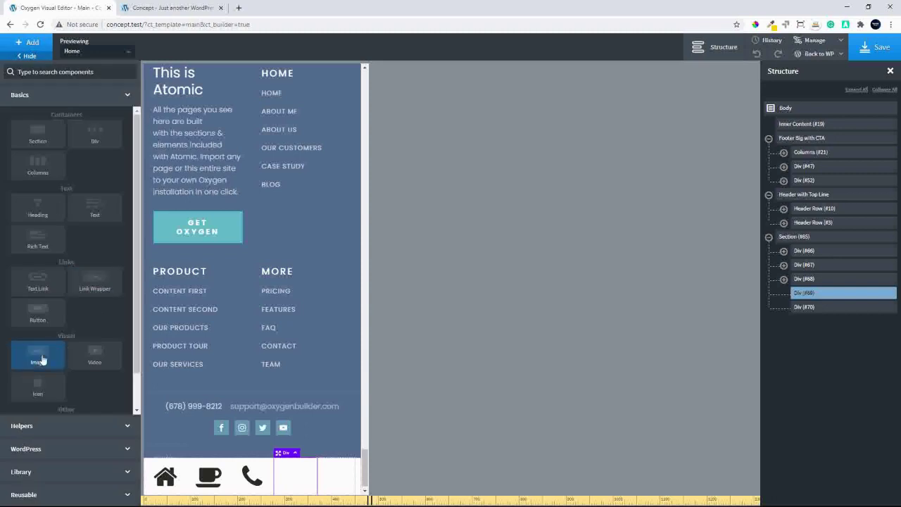
click(37, 383)
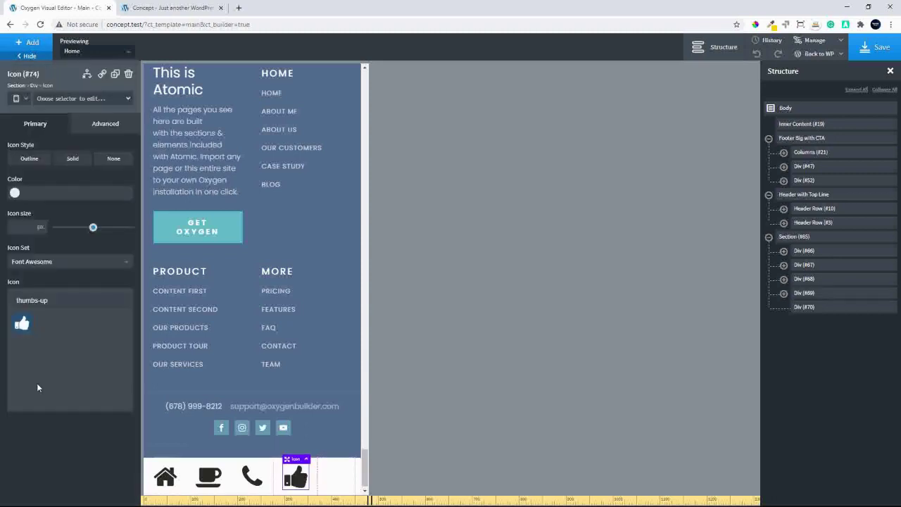
- Replace the thumbs-up icon in the fourth div with the Font Awesome envelope-open icon
drag(63, 300, 9, 302)
text(mail)
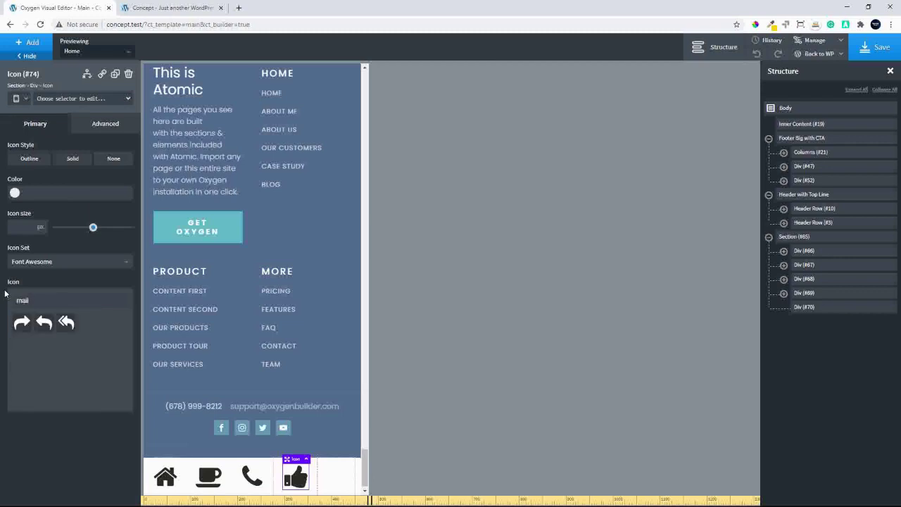
key(BackSpace)
key(BackSpace)
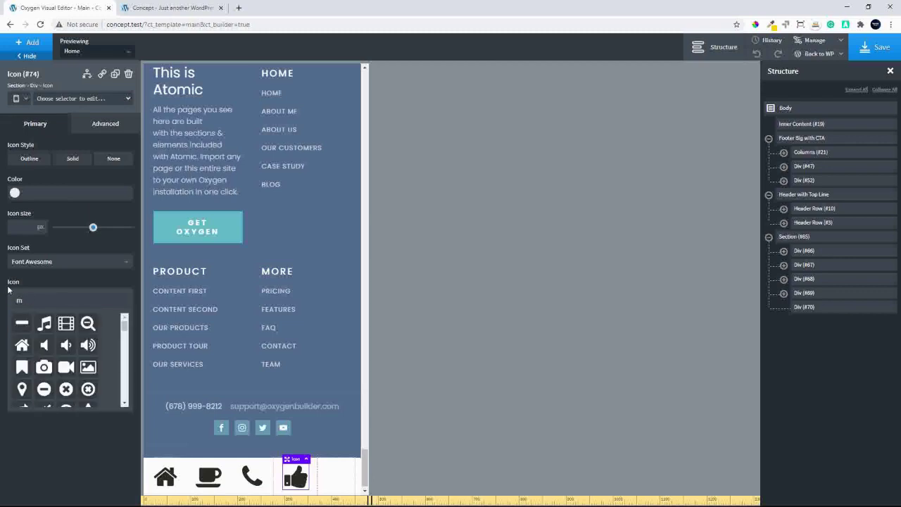
key(BackSpace)
text(enve)
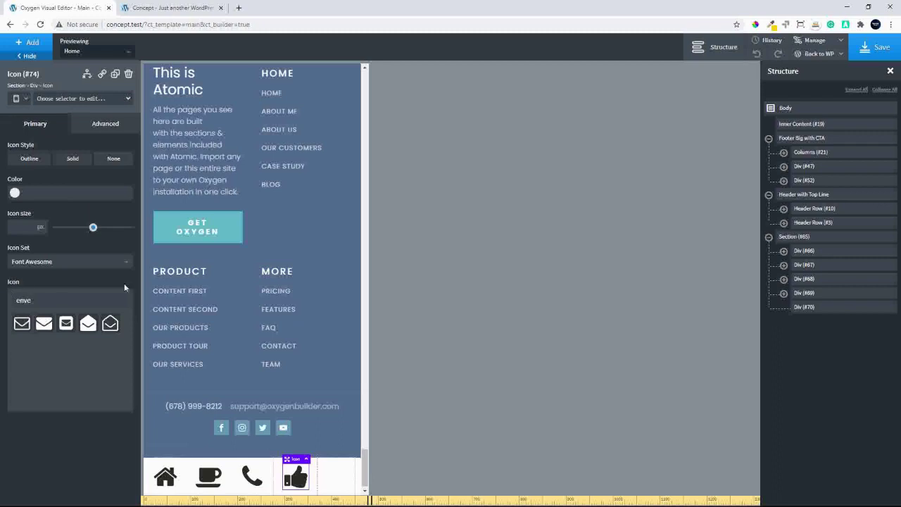
click(44, 325)
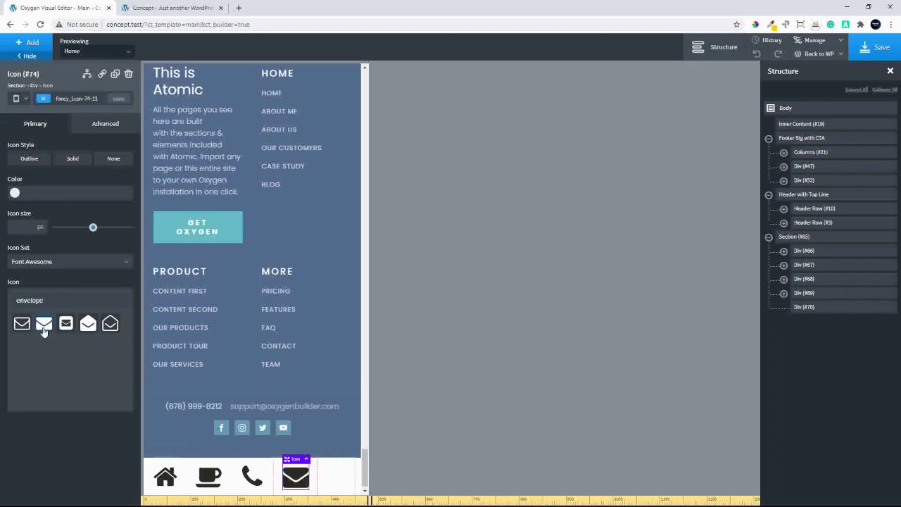
click(22, 324)
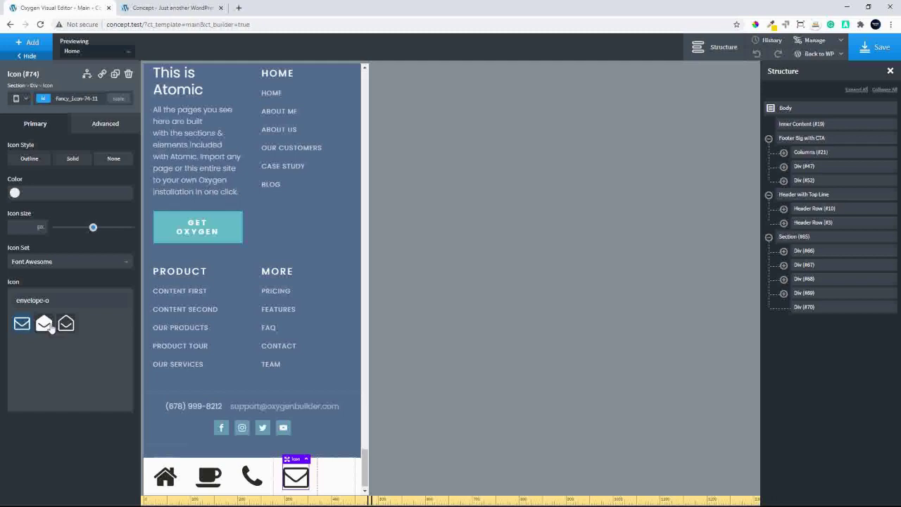
click(48, 325)
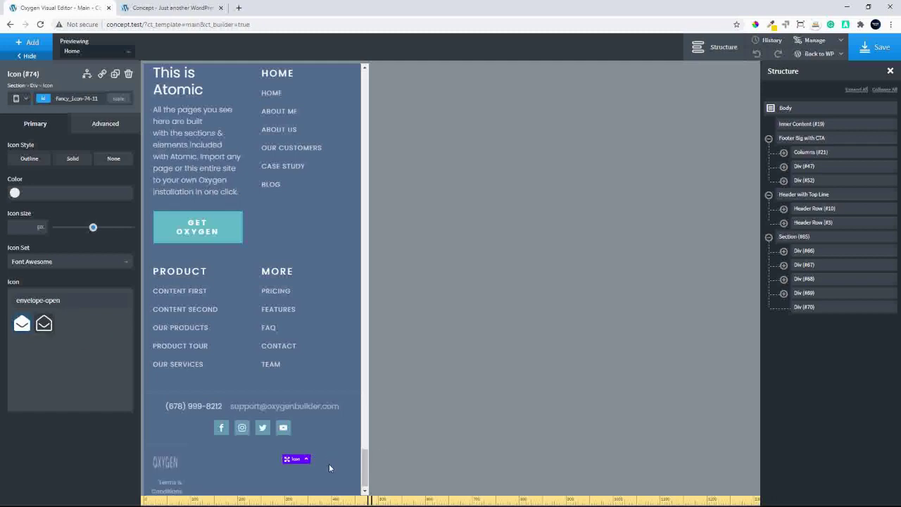
- Add an icon element inside the section's fifth div
click(336, 479)
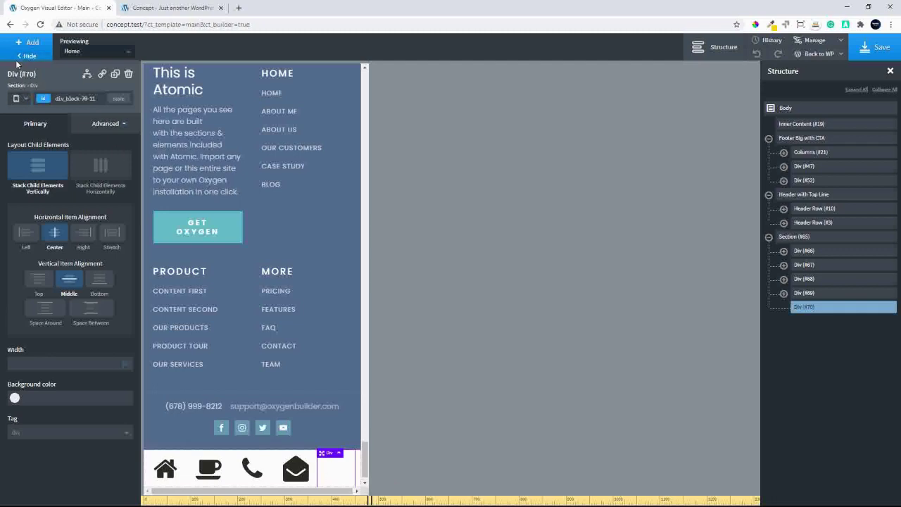
click(27, 42)
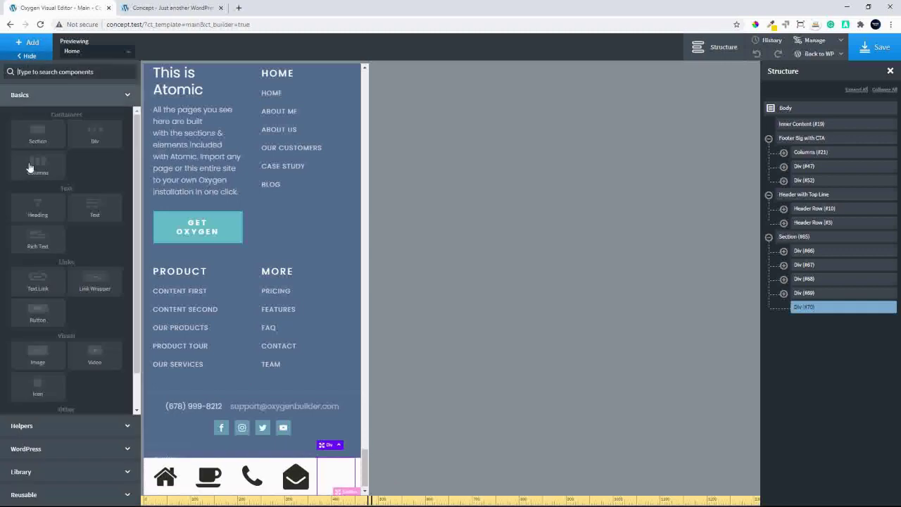
click(37, 383)
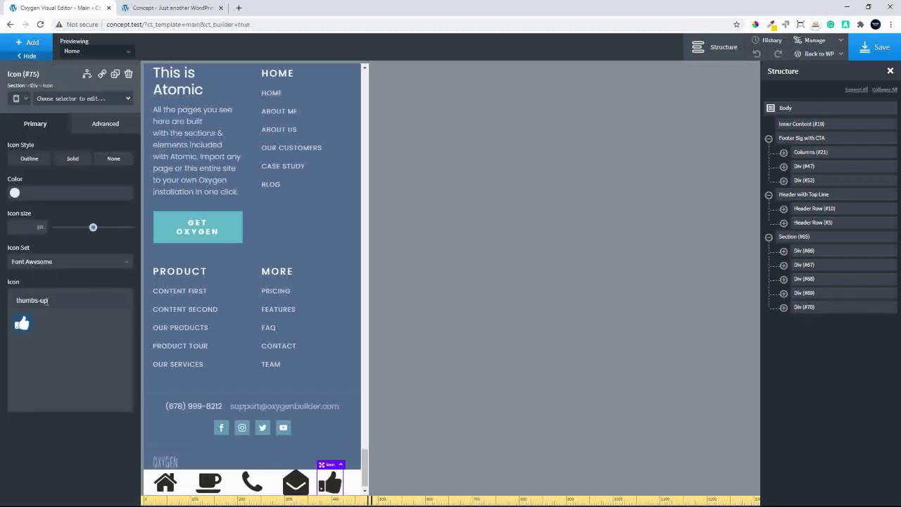
- Replace the thumbs-up icon in the fifth div with the Font Awesome align-justify icon to serve as a menu symbol
drag(50, 300, 2, 292)
text(ham)
key(BackSpace)
key(BackSpace)
key(BackSpace)
key(BackSpace)
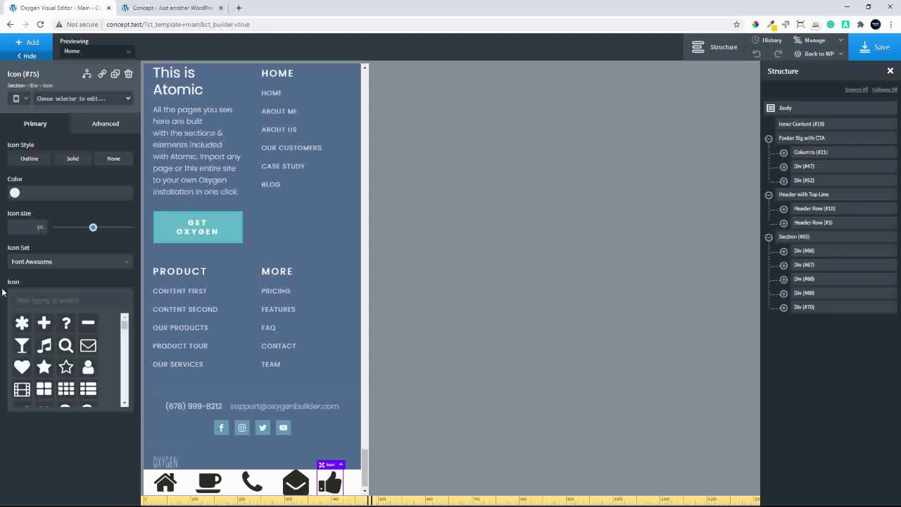
text(menu)
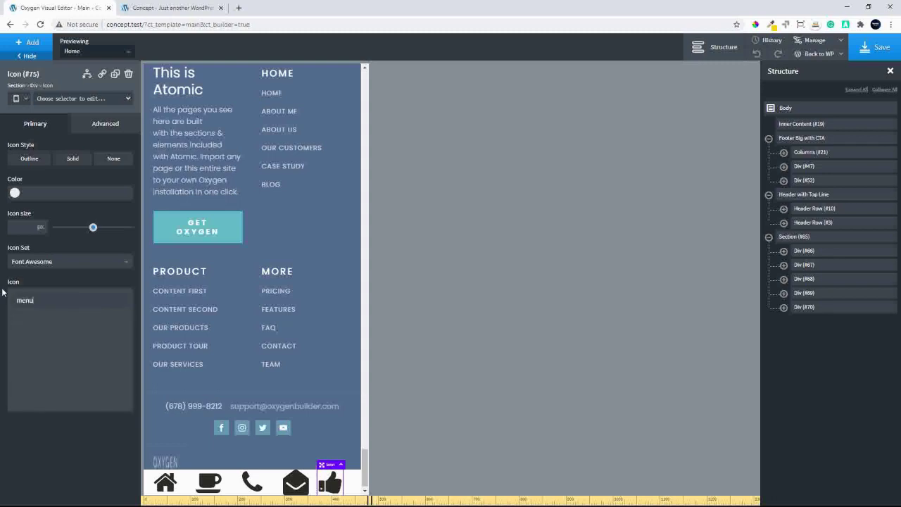
key(BackSpace)
key(BackSpace)
key(BackSpace)
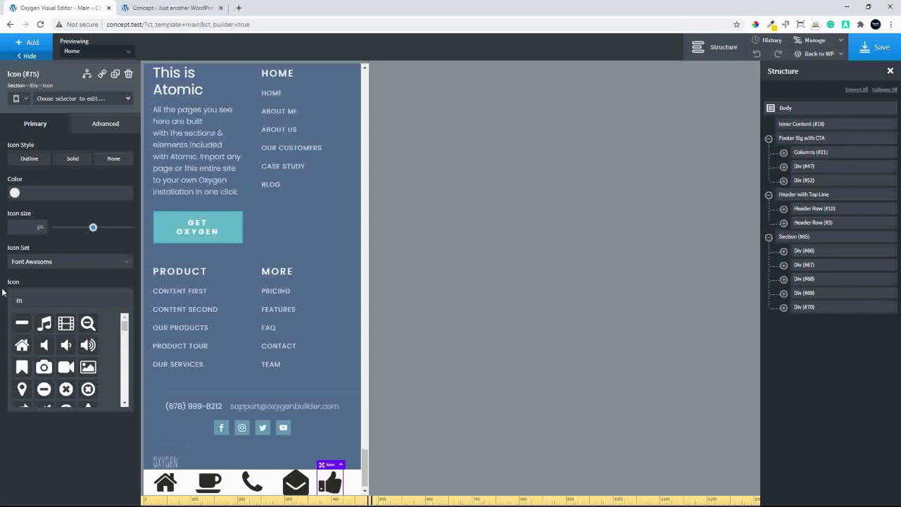
key(BackSpace)
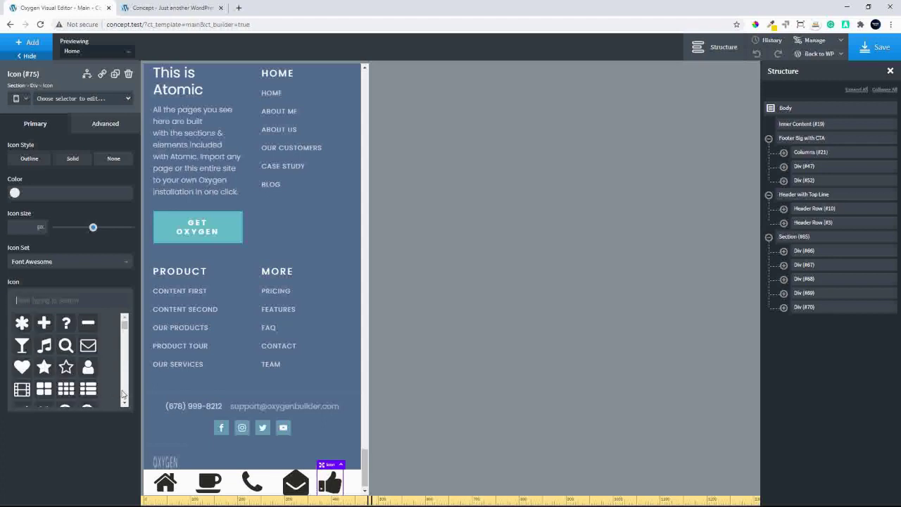
scroll(122, 394, down, 5)
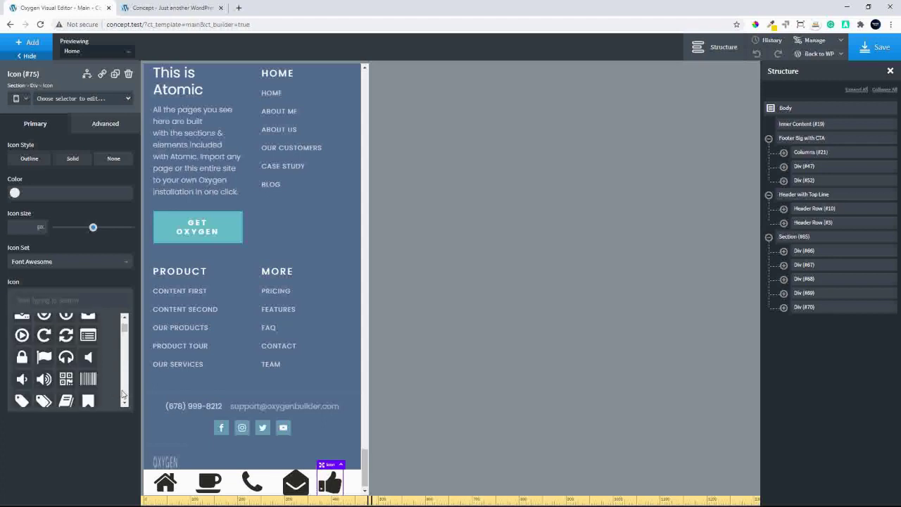
scroll(122, 394, down, 4)
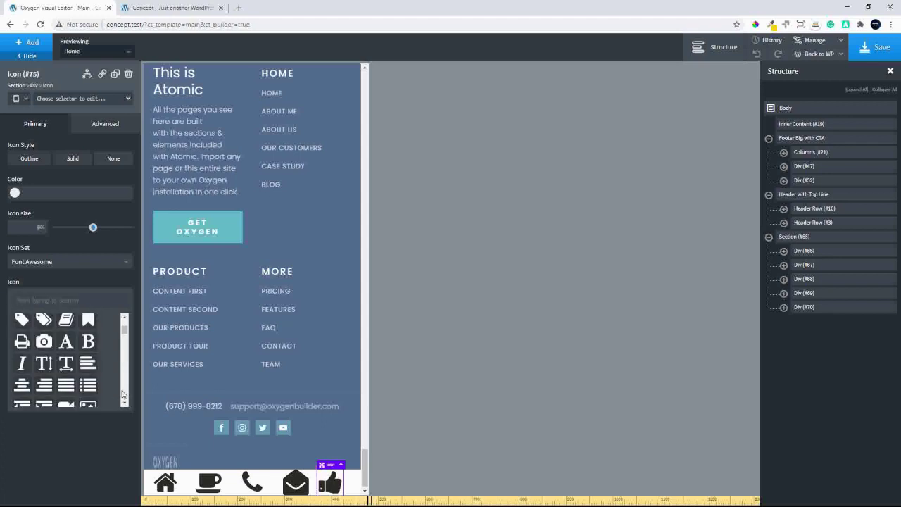
click(73, 382)
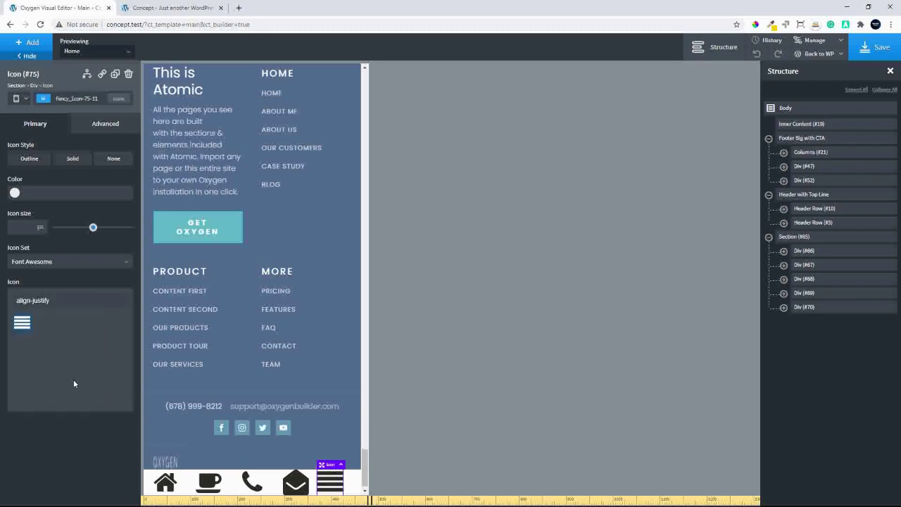
- Set the width of the section's fifth div to 20%
click(355, 486)
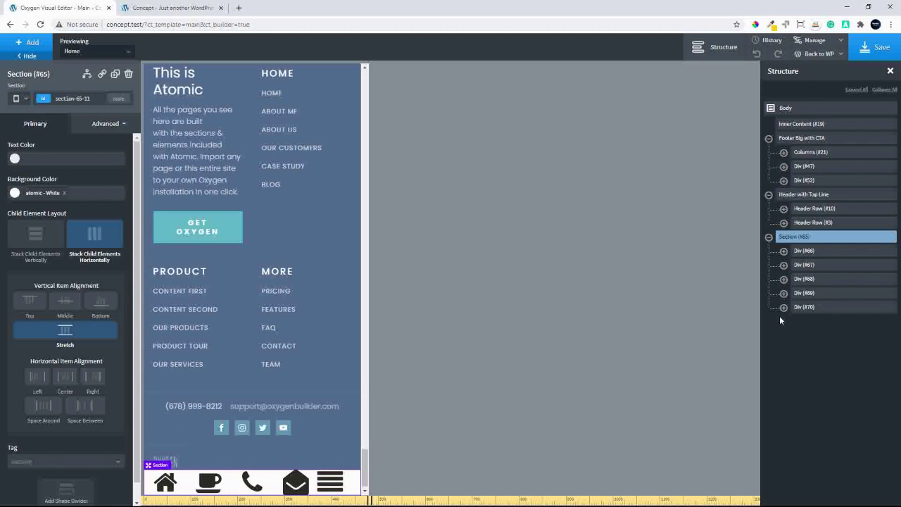
click(804, 307)
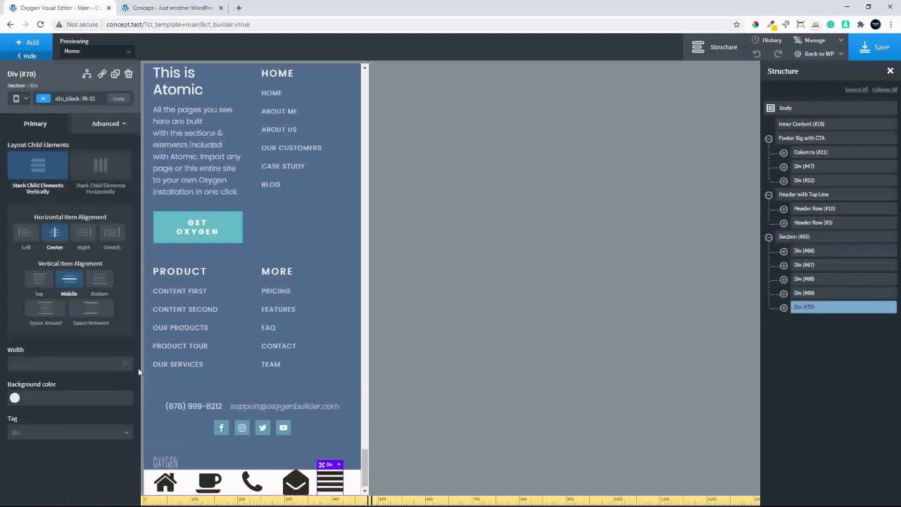
click(54, 364)
text(20)
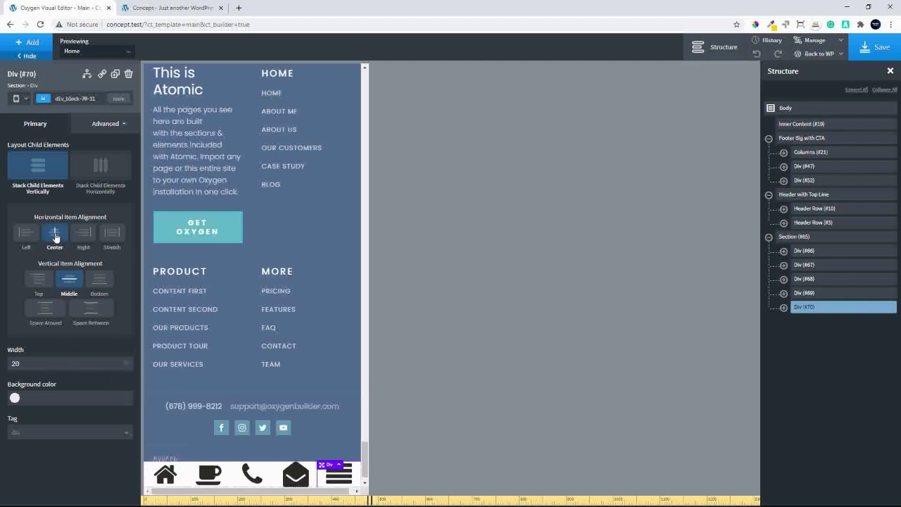
- Align the fifth div's content to the vertical middle and set its padding to 5 px on all sides
click(63, 280)
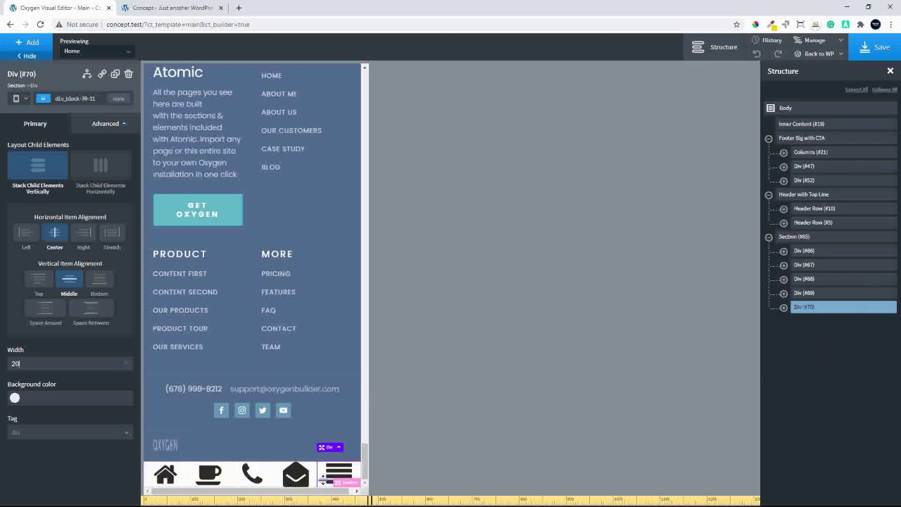
click(107, 126)
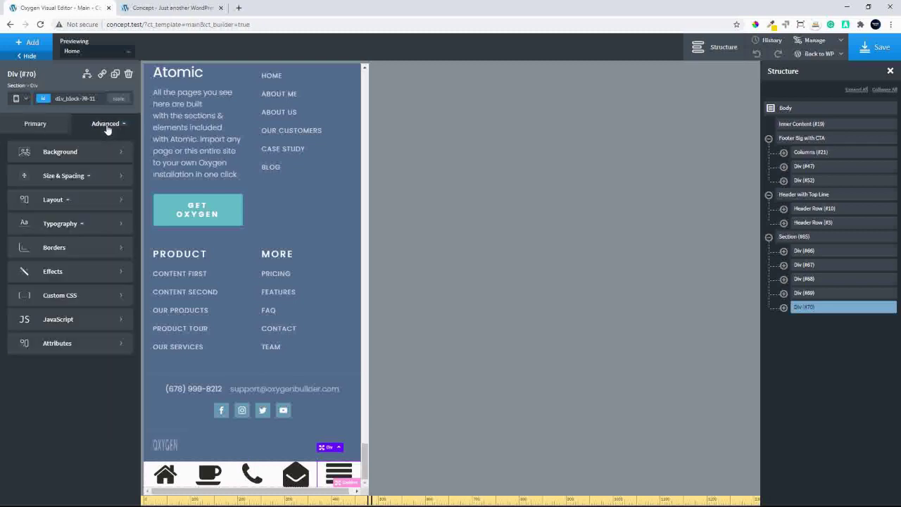
click(57, 178)
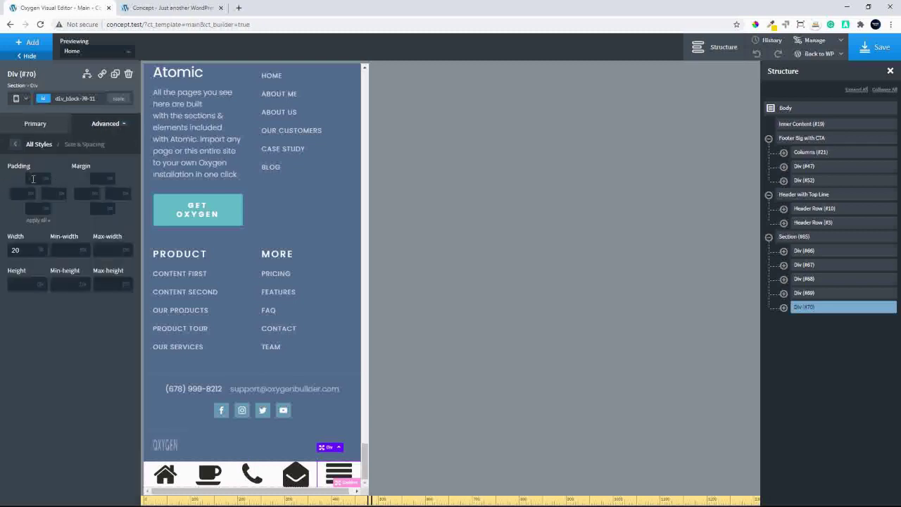
click(33, 178)
text(5)
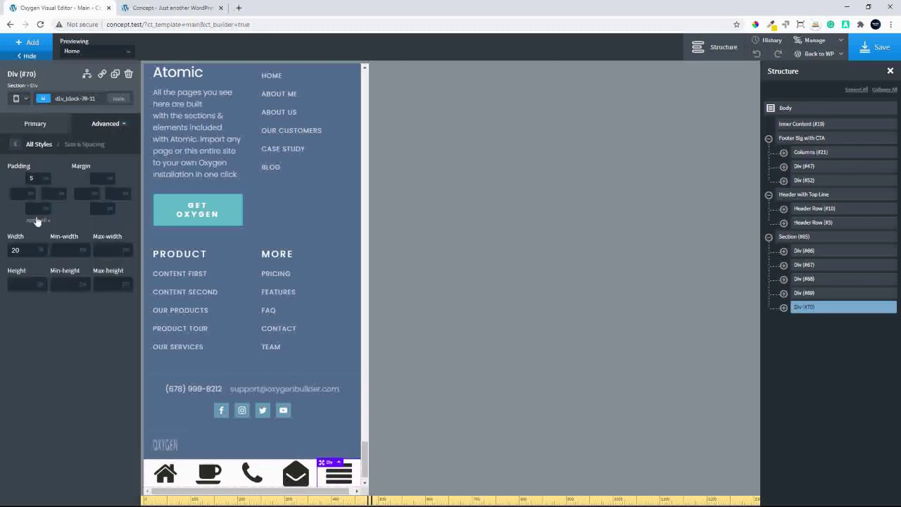
click(36, 222)
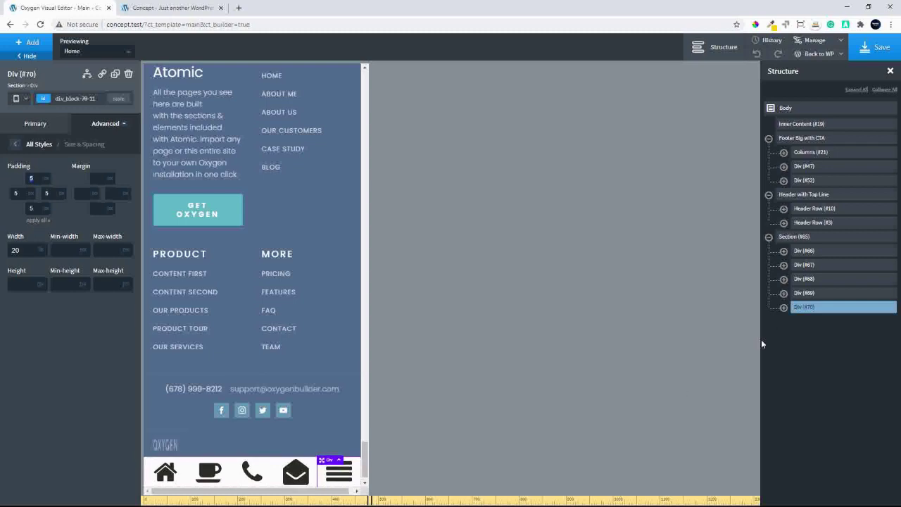
- Set the padding of the fourth div, holding the envelope icon, to 5 px on all sides
click(816, 294)
click(99, 127)
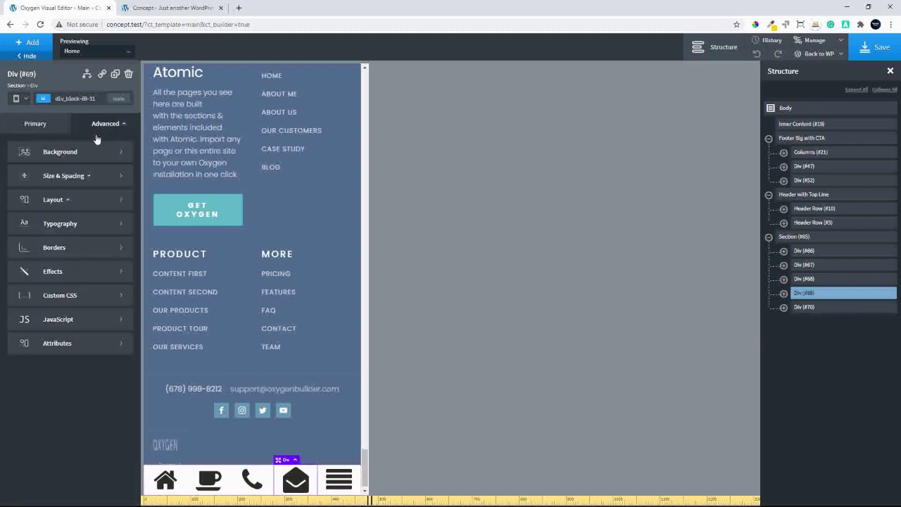
click(69, 176)
click(33, 176)
text(5)
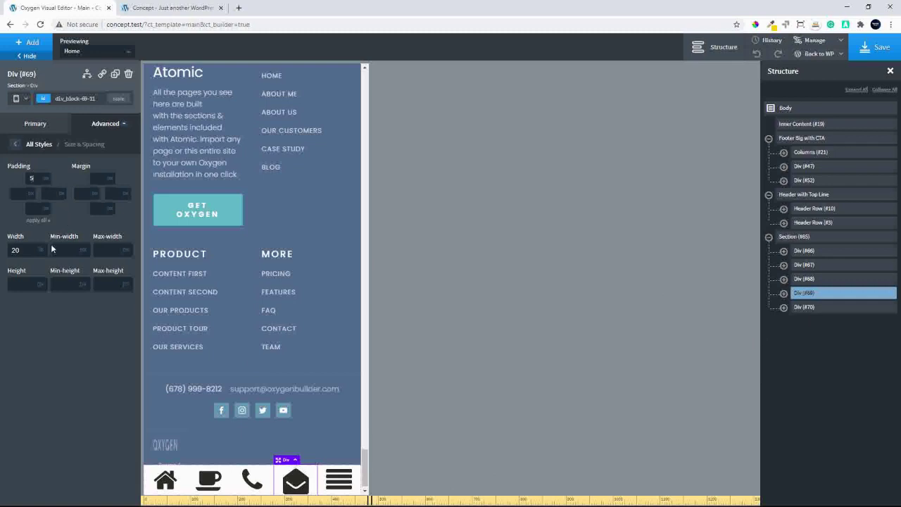
click(37, 219)
- Set the padding of the third div, holding the phone icon, to 5 px on all sides
click(259, 478)
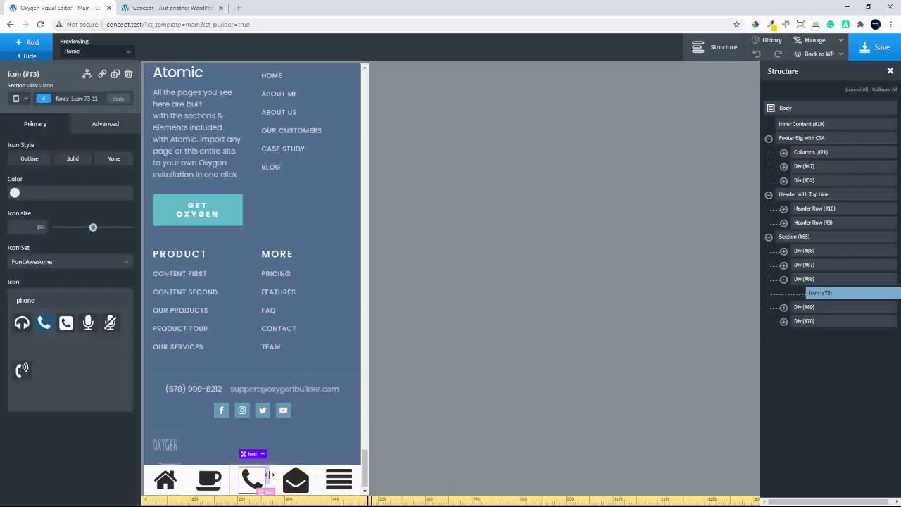
click(265, 479)
click(102, 123)
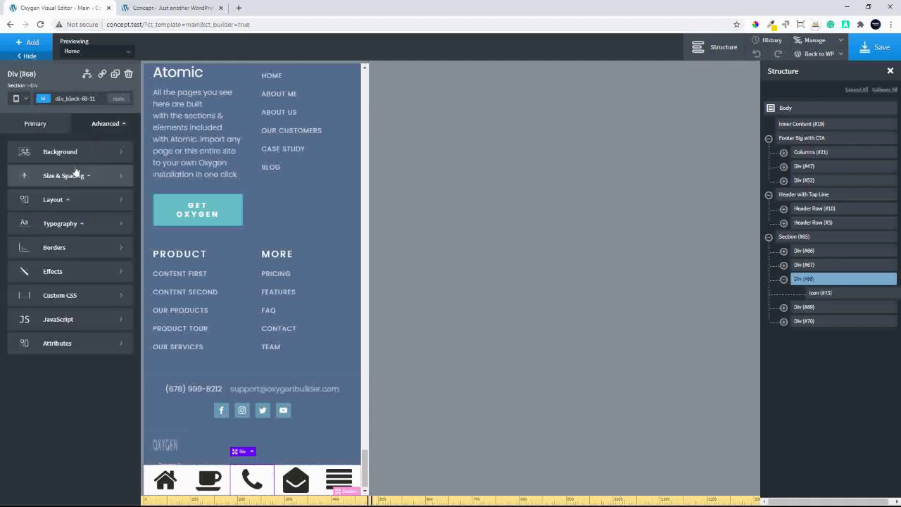
click(74, 176)
click(42, 181)
text(5)
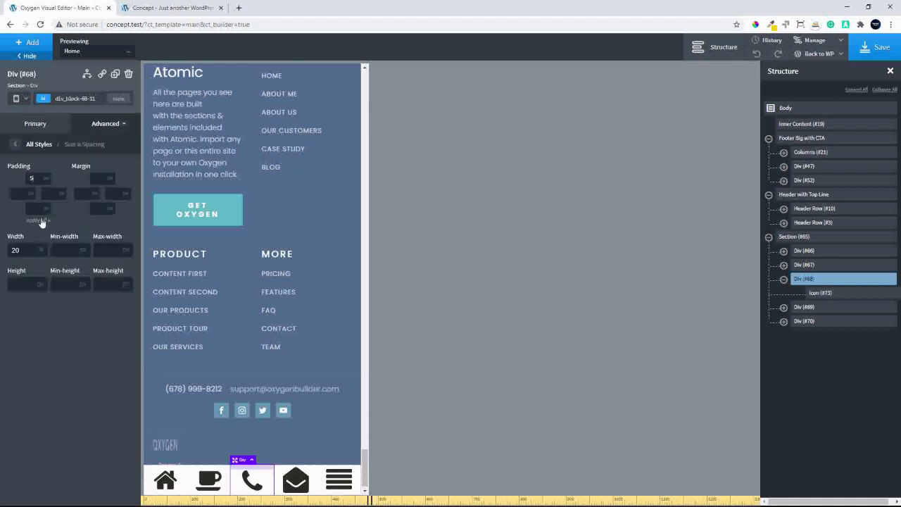
click(38, 220)
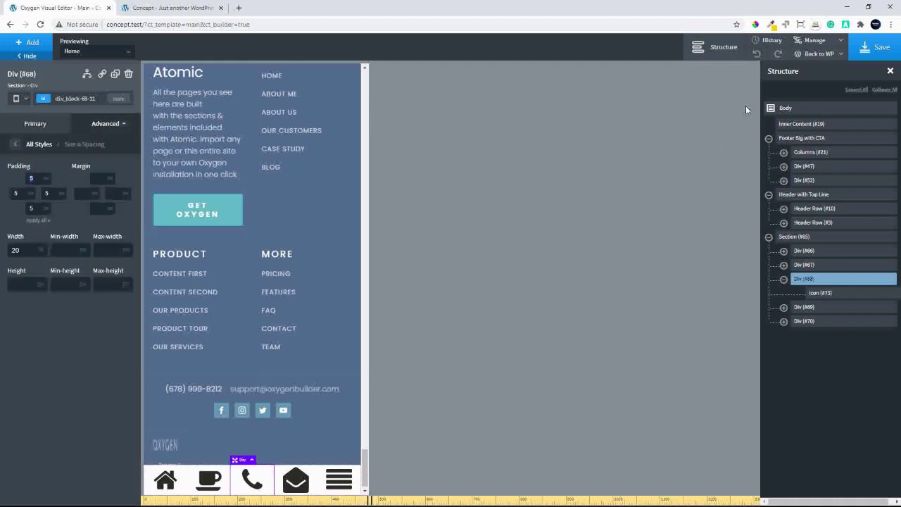
- Set the padding of the second div, holding the coffee icon, to 5 px on all sides
click(808, 266)
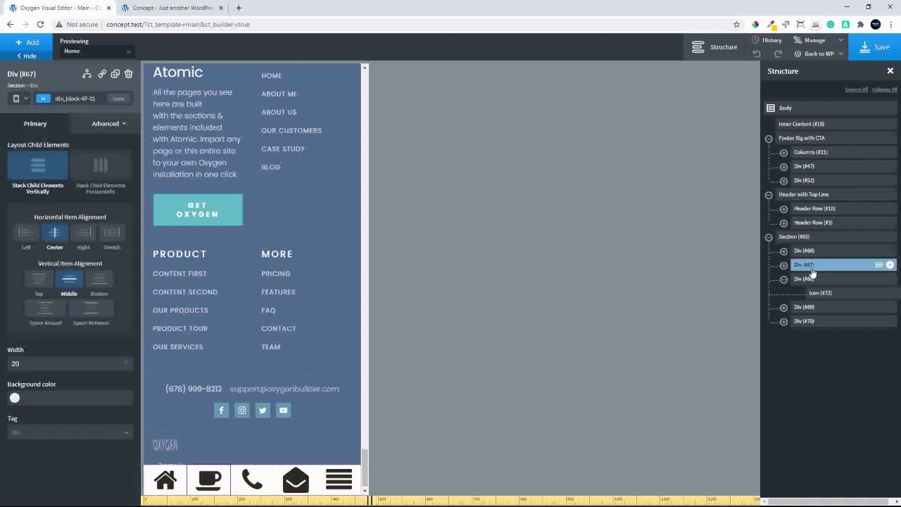
click(102, 124)
click(57, 176)
click(32, 175)
text(5)
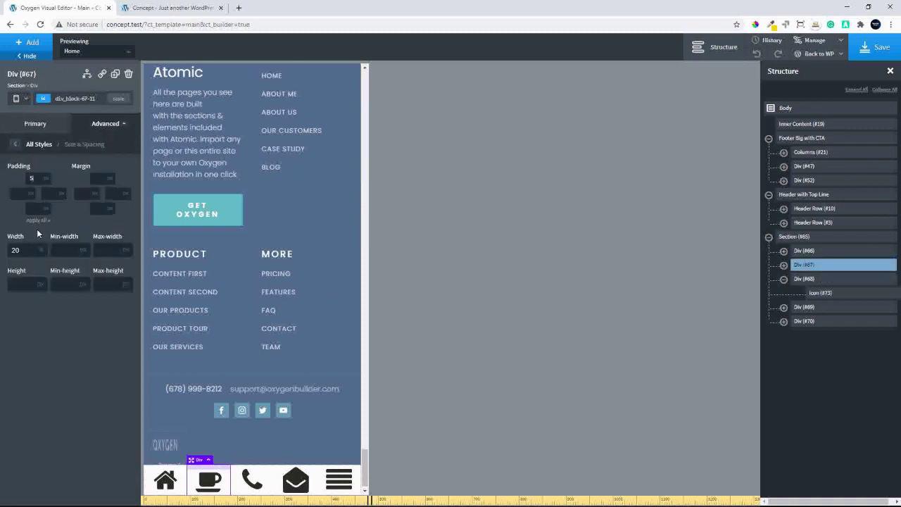
click(39, 221)
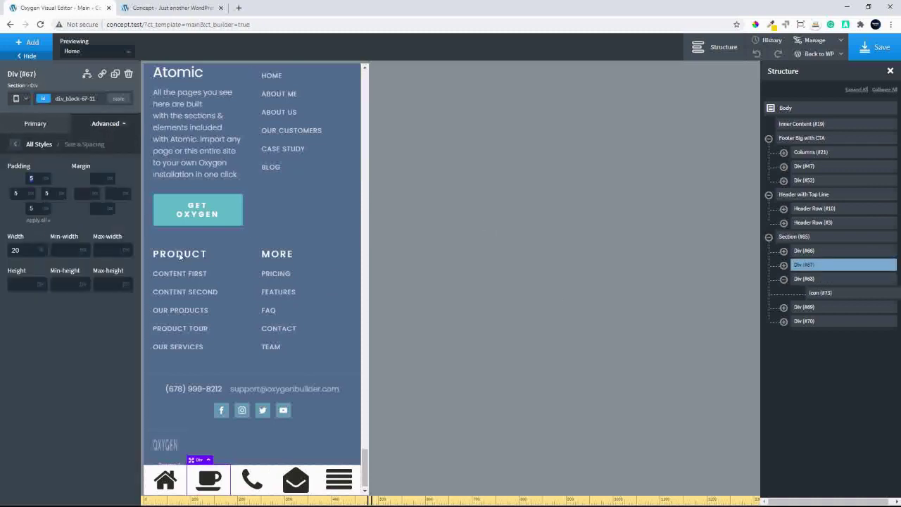
- Set the padding of the first div, holding the home icon, to 5 px on all sides
click(829, 251)
click(99, 123)
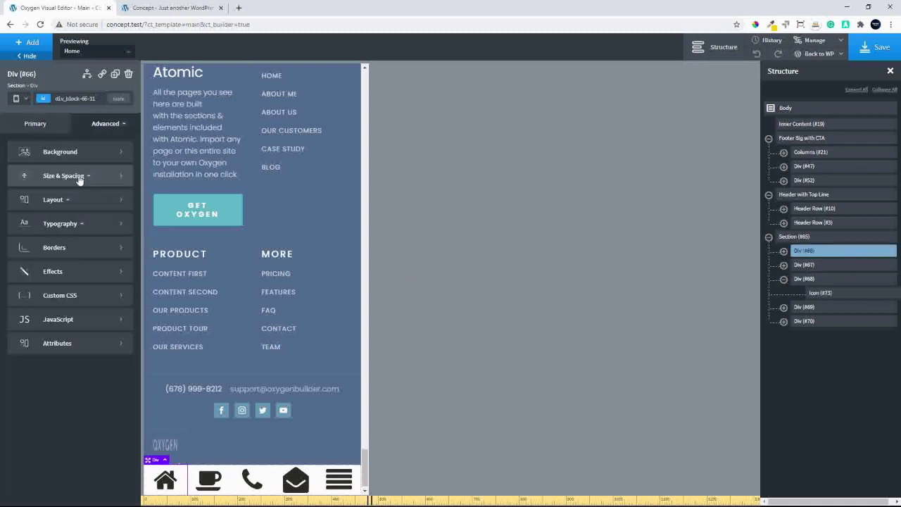
click(63, 176)
click(34, 178)
text(5)
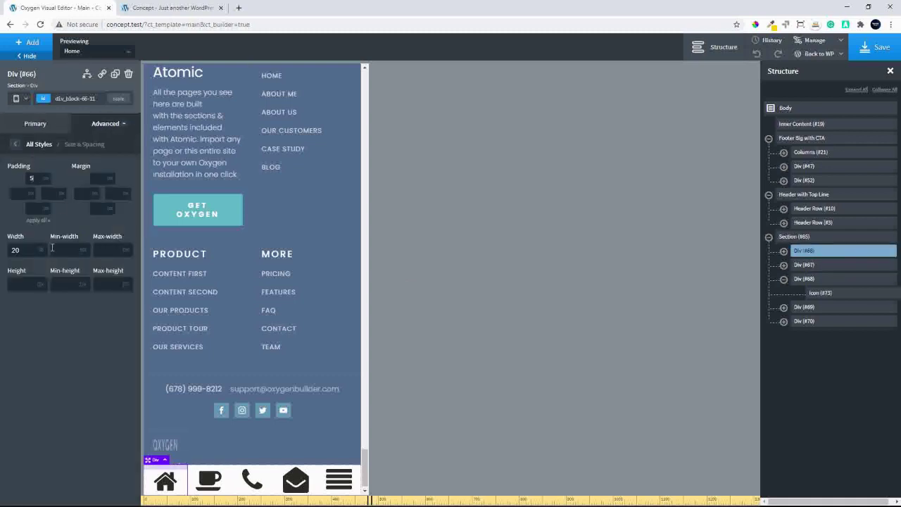
click(41, 221)
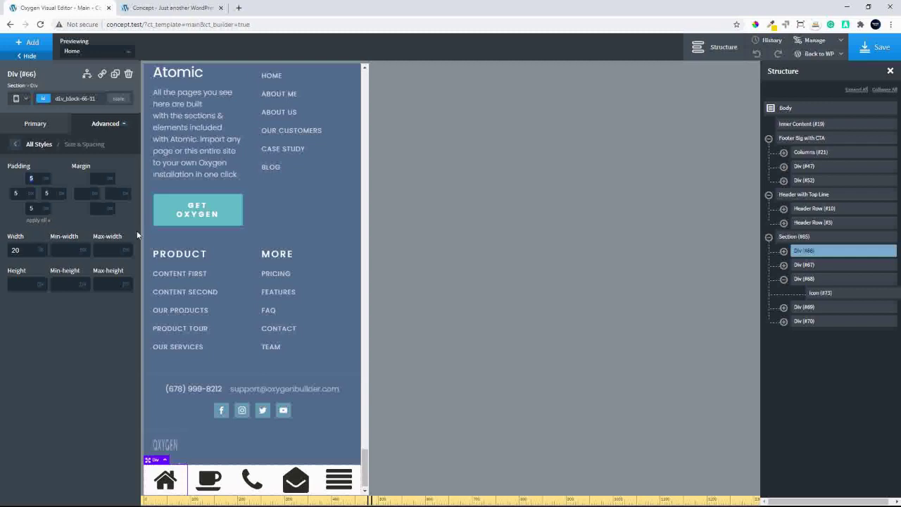
- Check the size and spacing settings of the fourth div
click(814, 311)
click(114, 130)
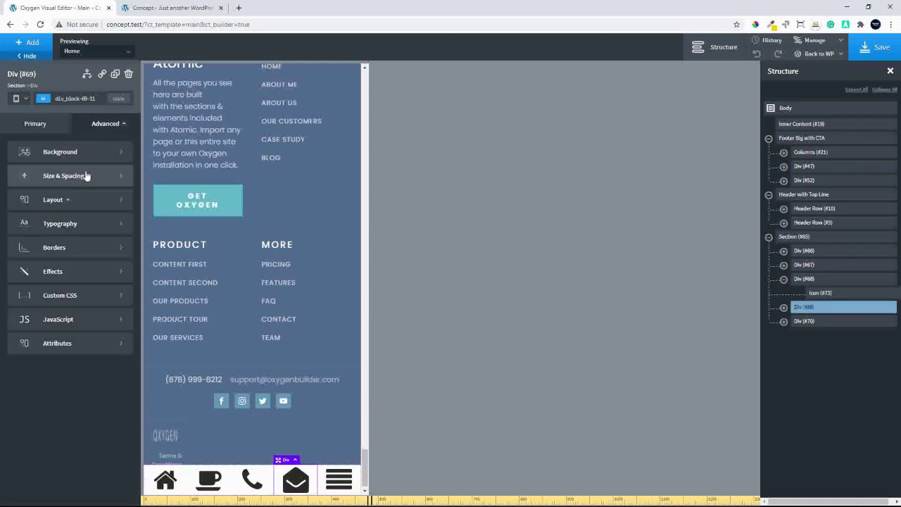
click(72, 177)
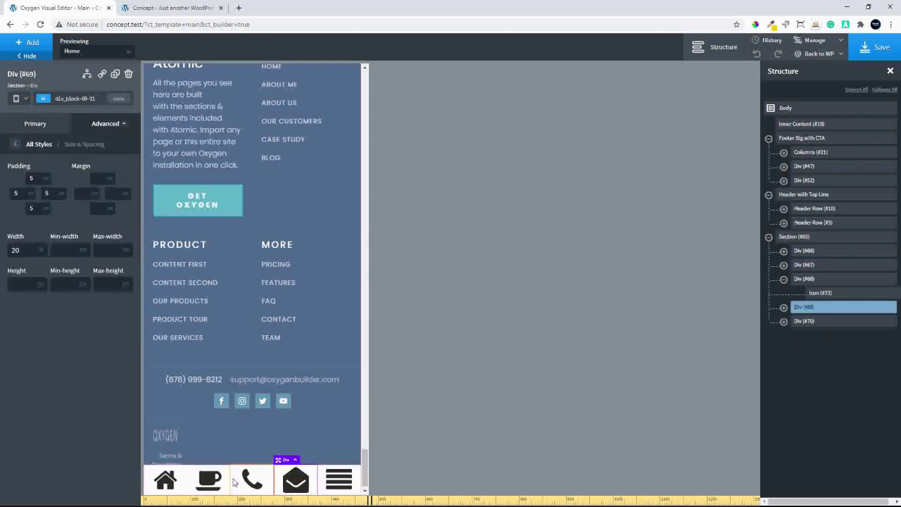
- Save the template and preview the reloaded front-end page in the browser's mobile device view
click(881, 50)
click(156, 12)
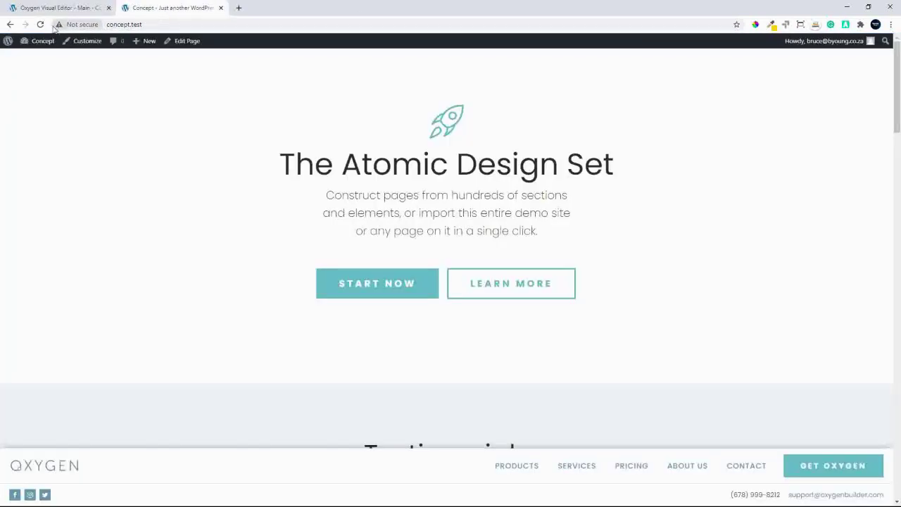
key(F5)
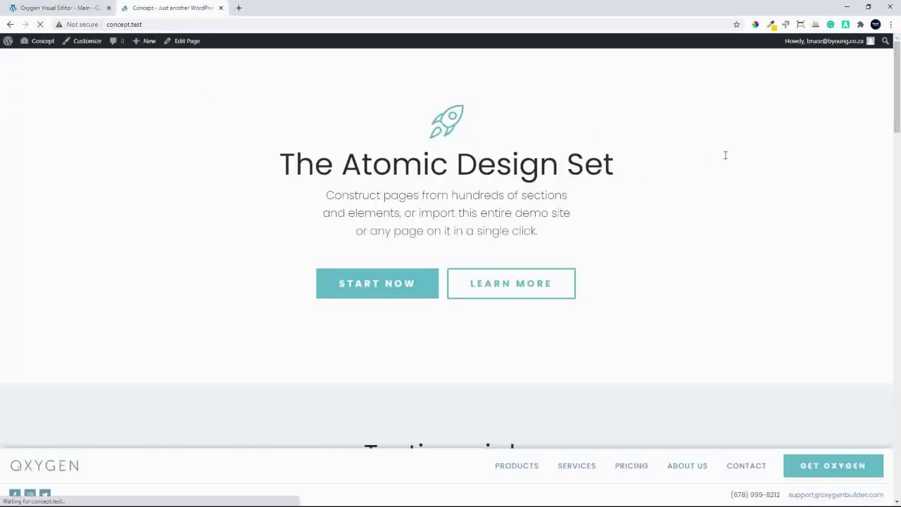
right_click(762, 144)
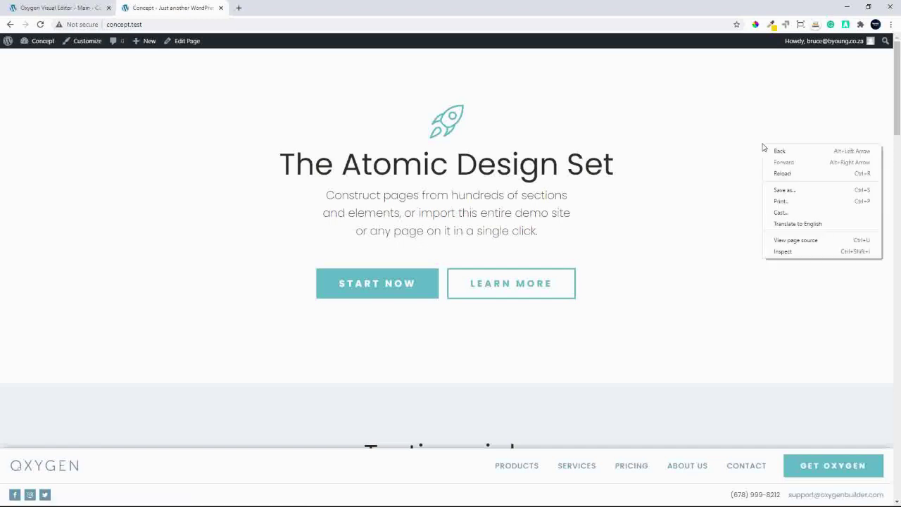
click(767, 252)
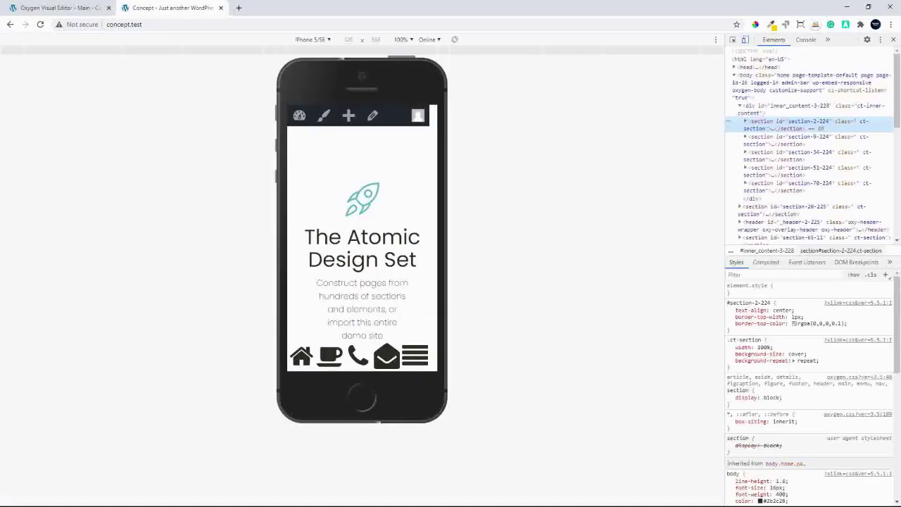
- Switch back to the Oxygen editor and set the home icon's size to 50 px
click(65, 7)
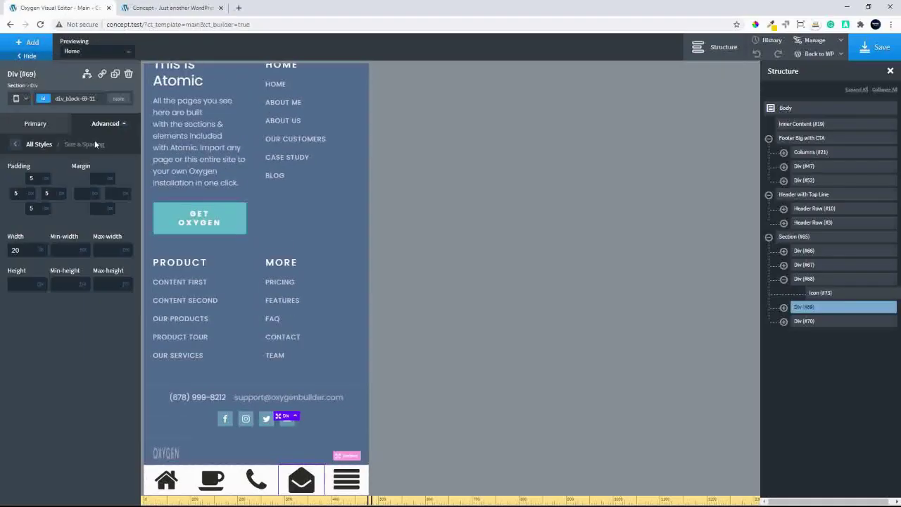
click(170, 486)
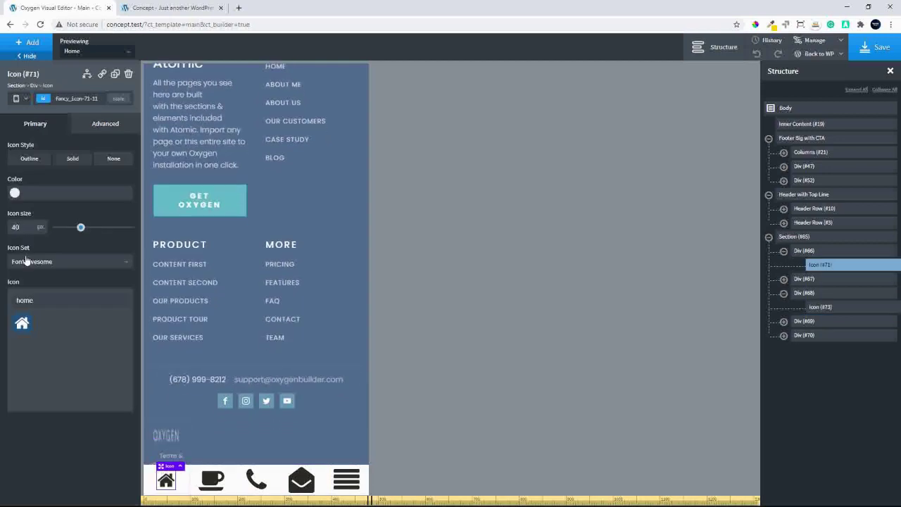
key(BackSpace)
key(BackSpace)
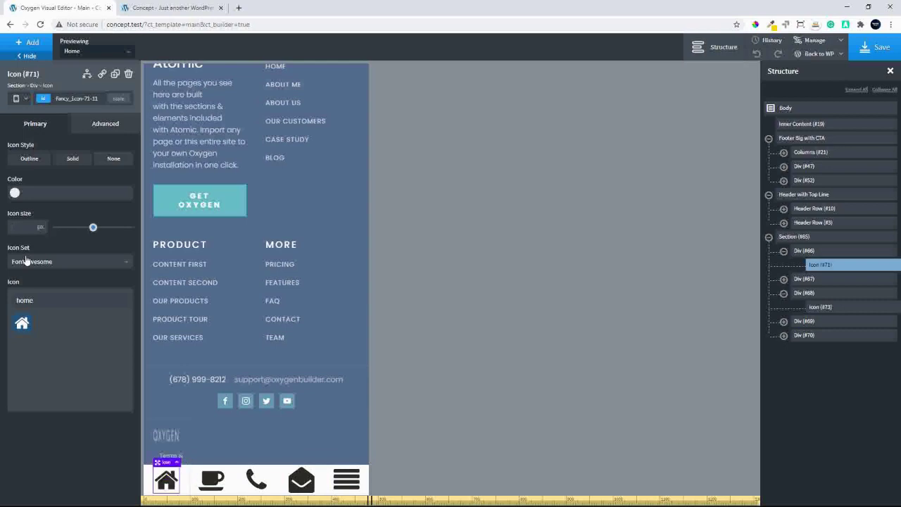
text(50)
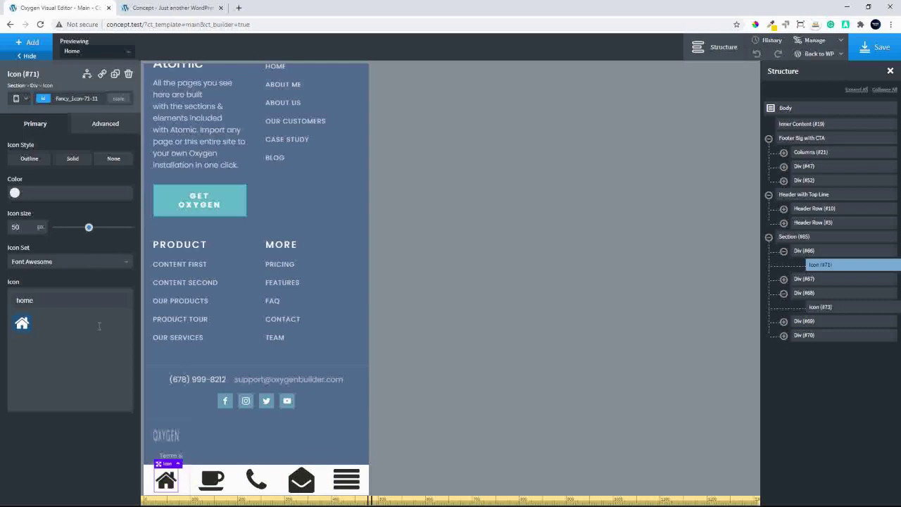
- Set the size of the coffee icon and the phone icon to 50 px each
click(211, 480)
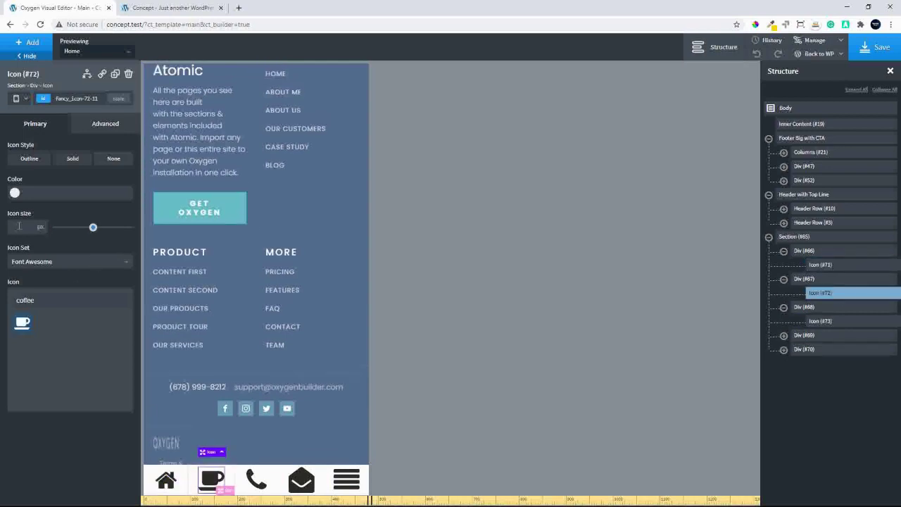
text(50)
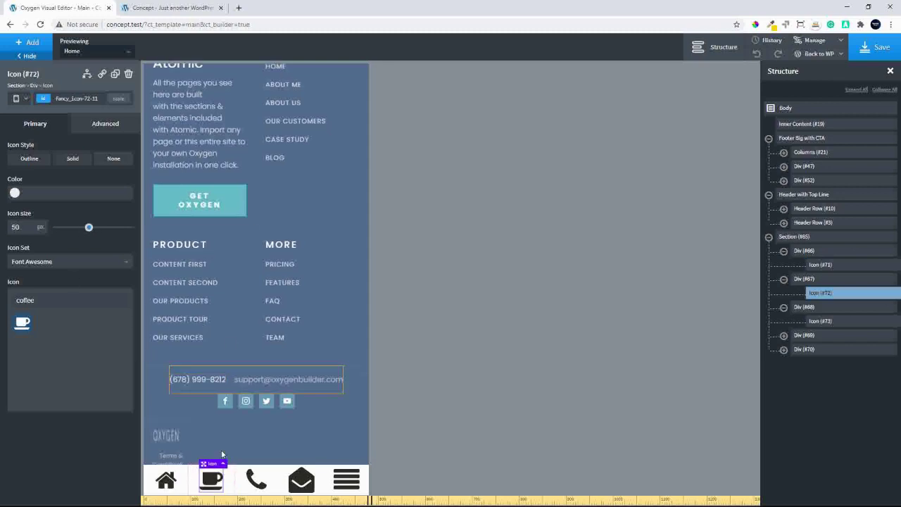
click(258, 480)
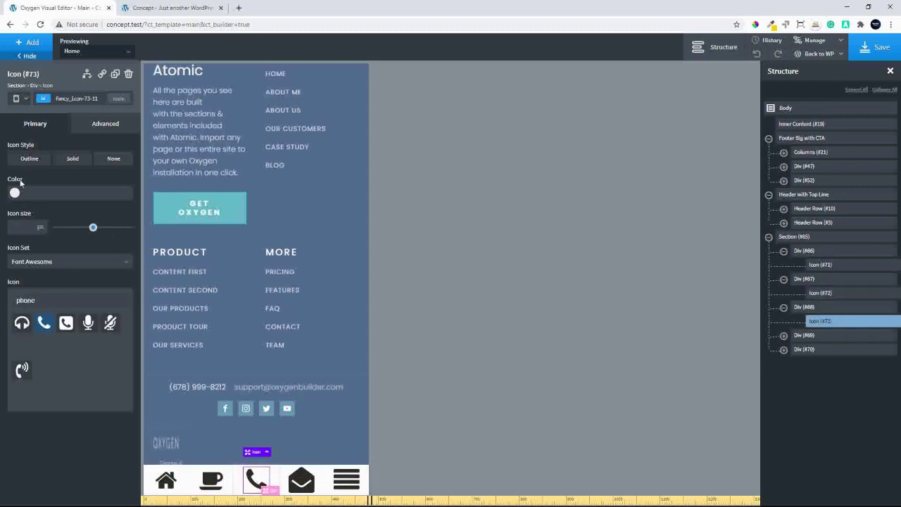
text(50)
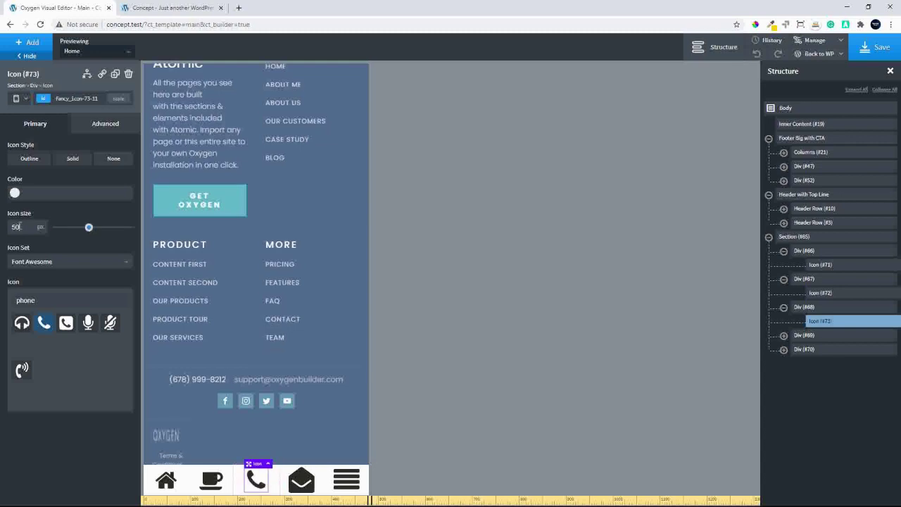
- Set the size of the envelope icon and the menu icon to 50 px each
click(297, 485)
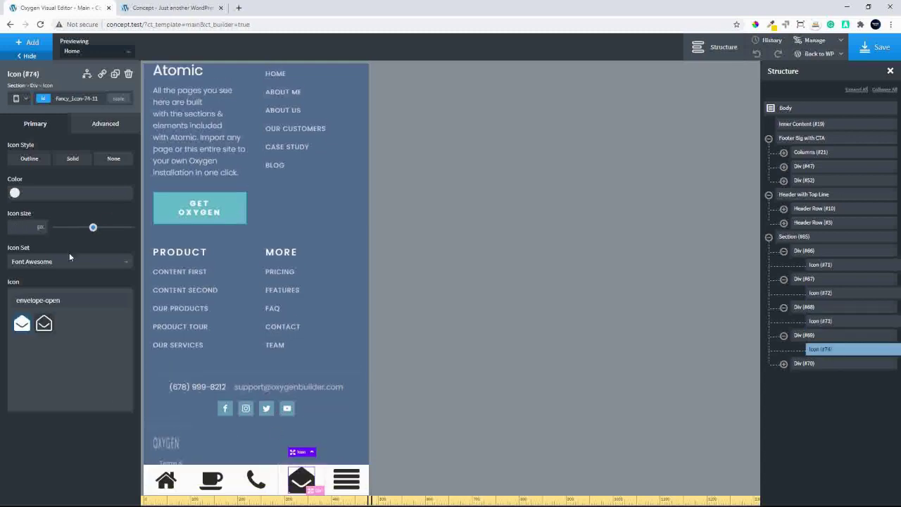
click(14, 227)
text(50)
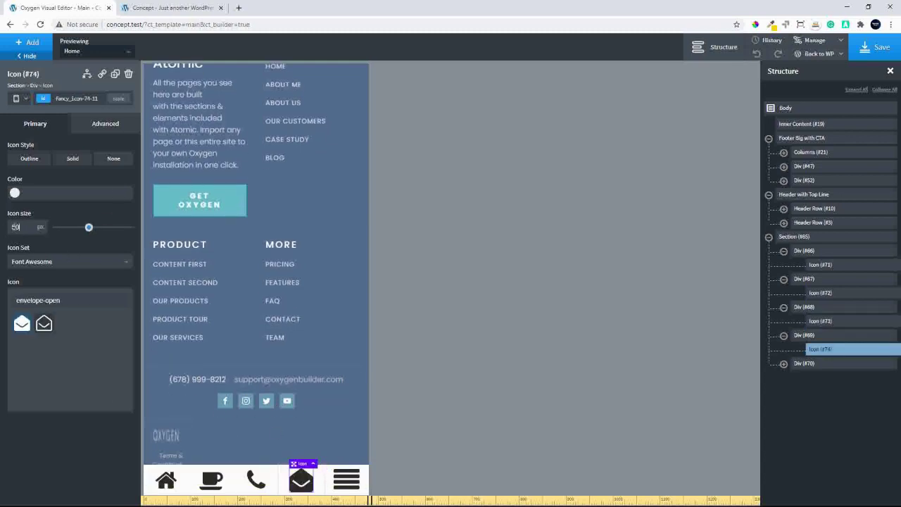
click(346, 485)
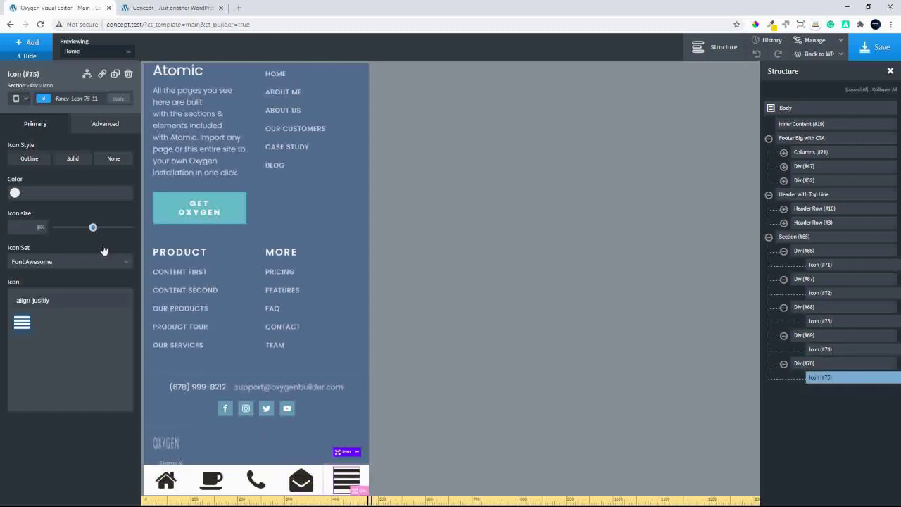
click(19, 227)
text(50)
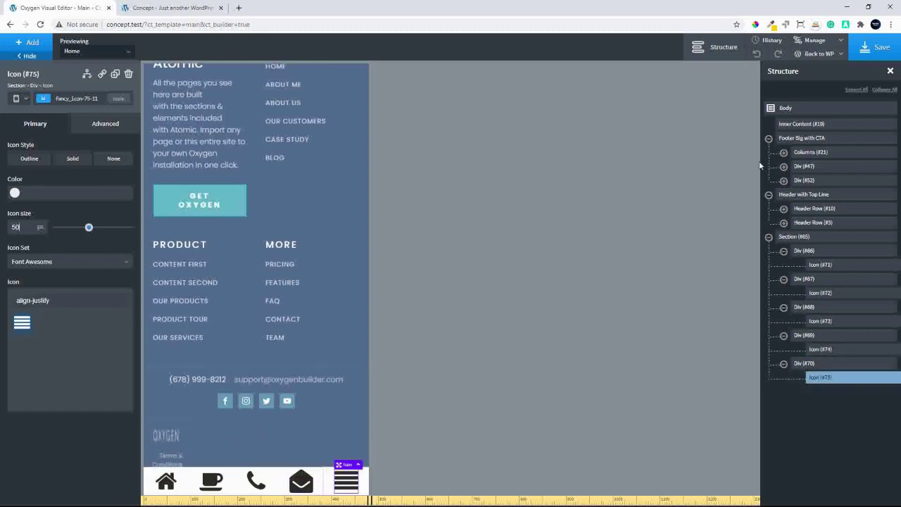
- Save the template and reload the front-end page to check the resized icons in the mobile device view
click(876, 47)
click(178, 9)
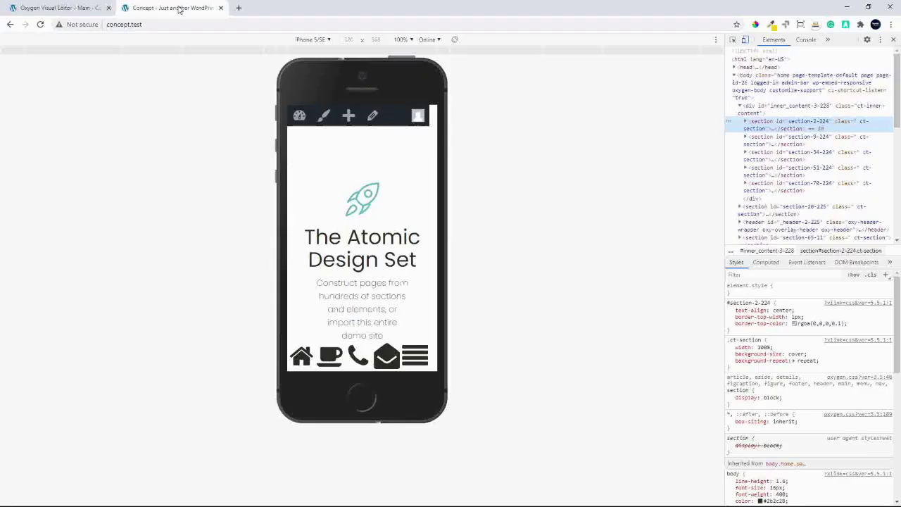
click(40, 24)
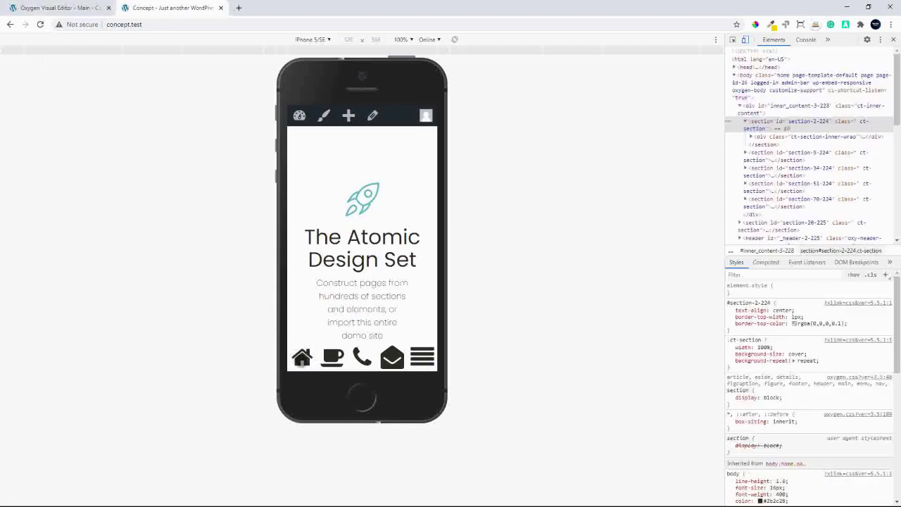
- Back in the Oxygen editor, set the envelope and menu icons' size to 40 px each and save the template
click(55, 5)
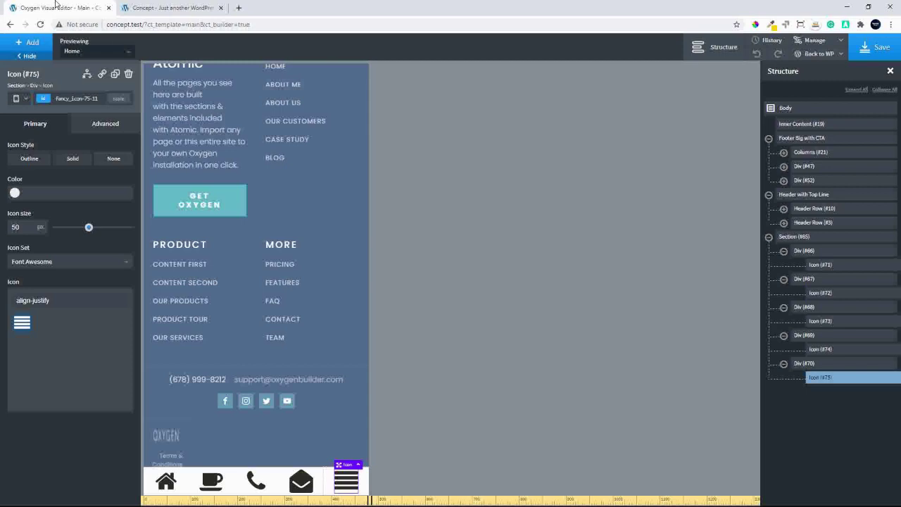
click(302, 484)
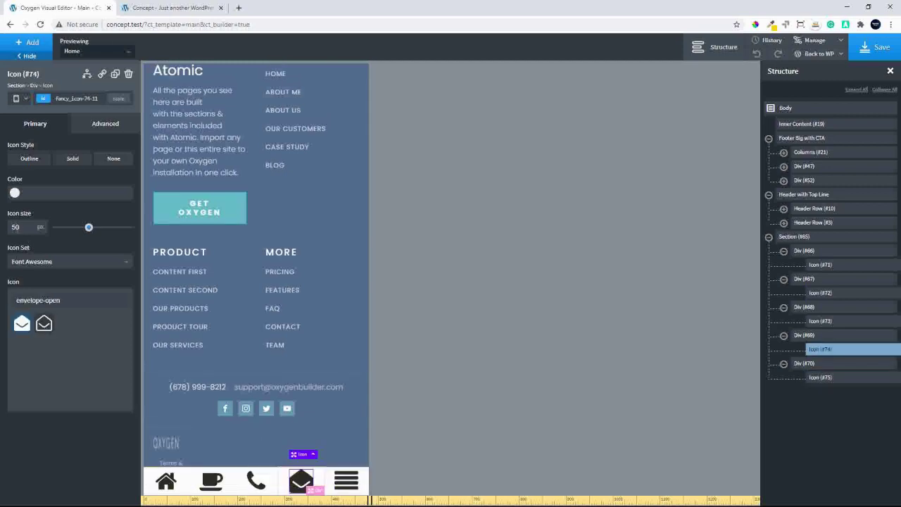
text(40)
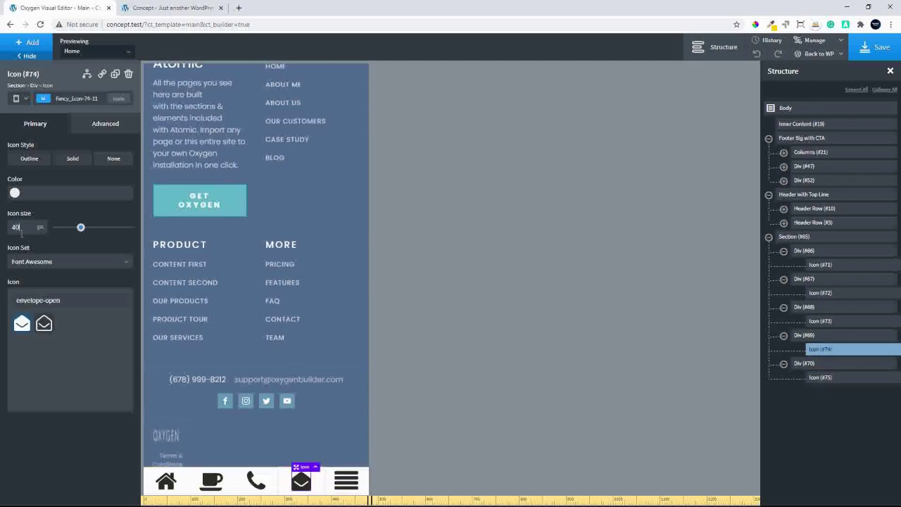
click(346, 481)
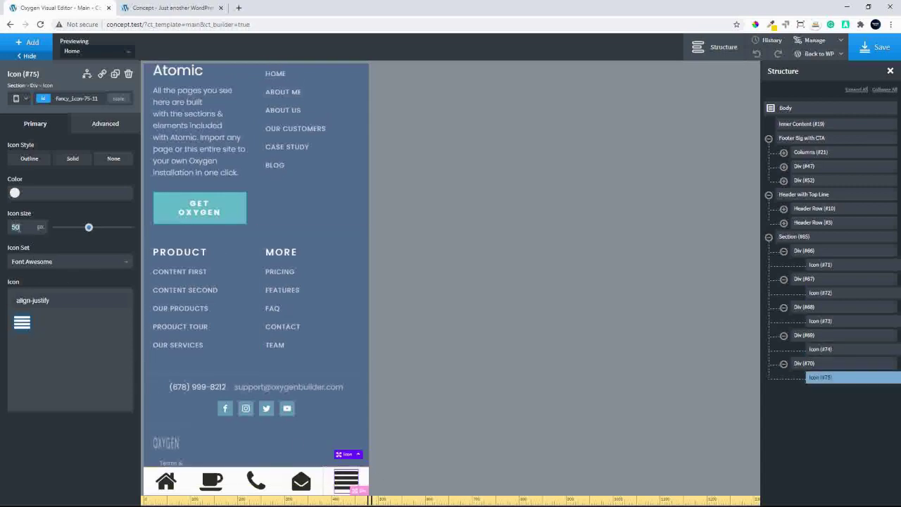
text(40)
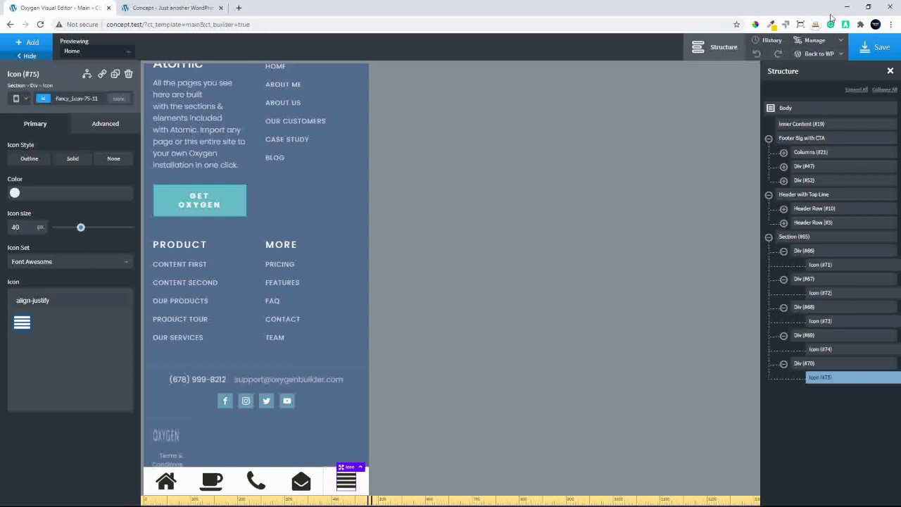
click(882, 48)
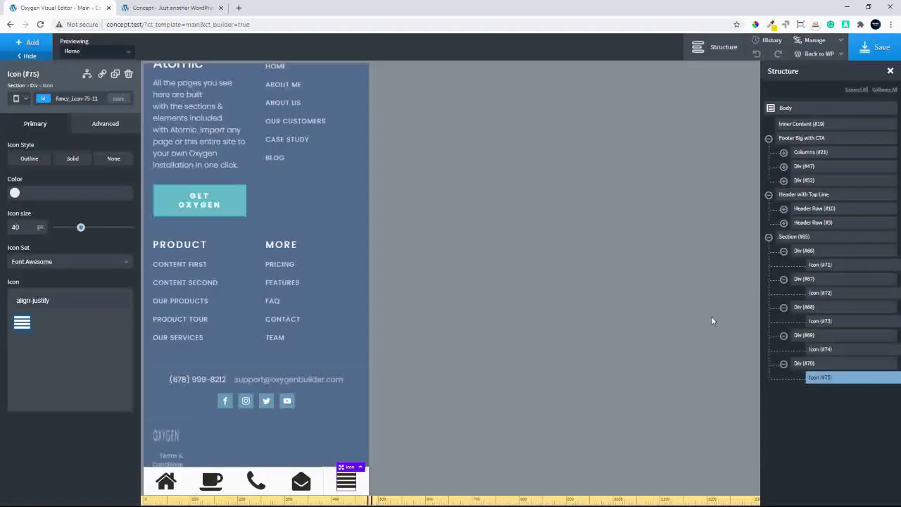
- Turn the home icon's div into a link wrapper with the URL "/"
click(829, 254)
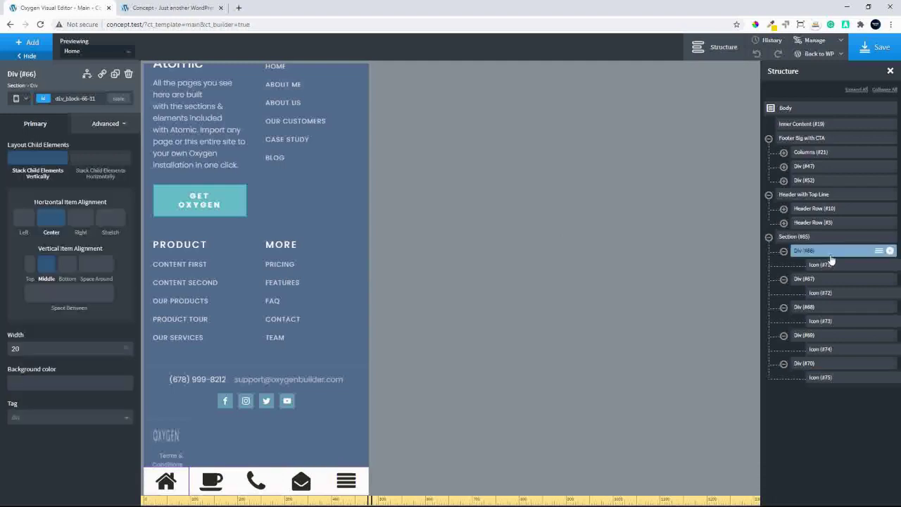
click(102, 75)
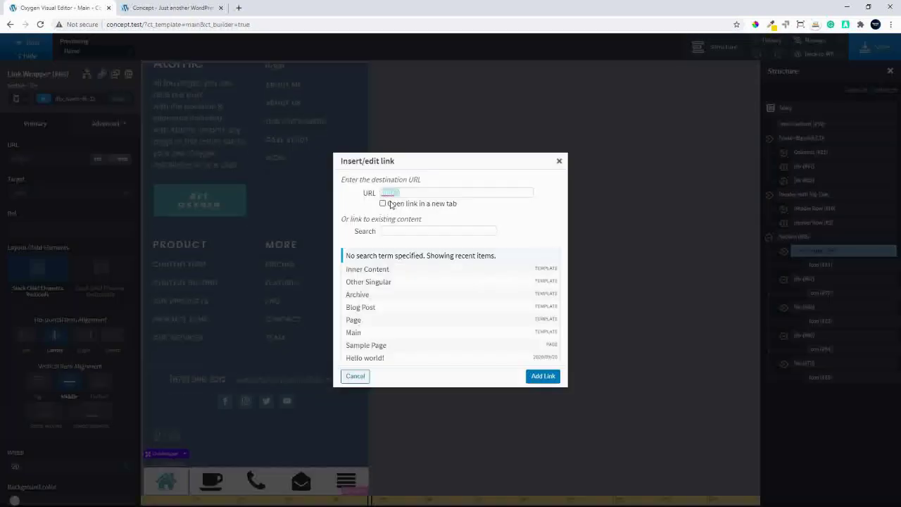
text(/)
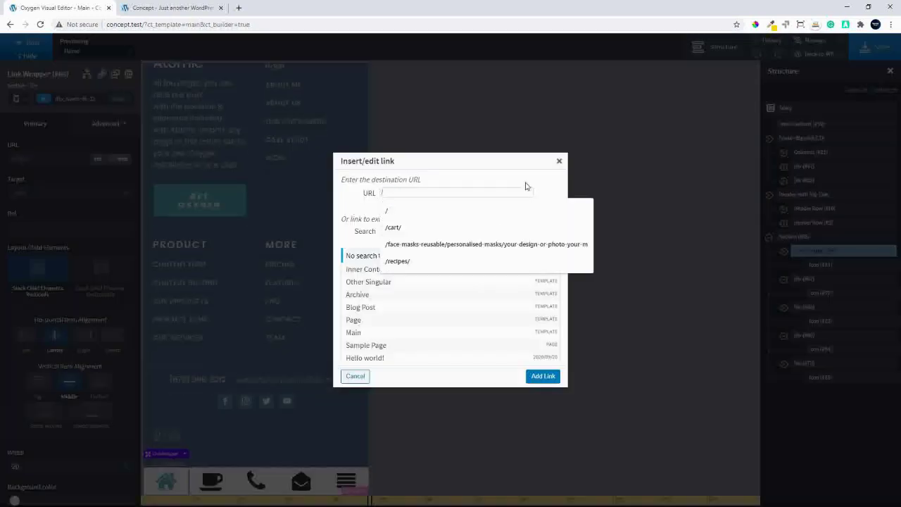
key(Escape)
click(546, 376)
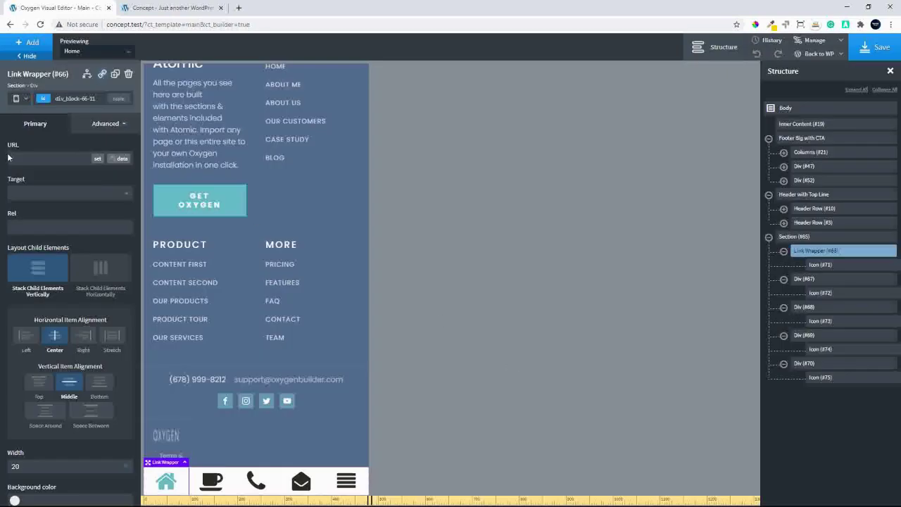
- On the front-end page, close the developer tools and copy the link address of the Products menu item
click(225, 478)
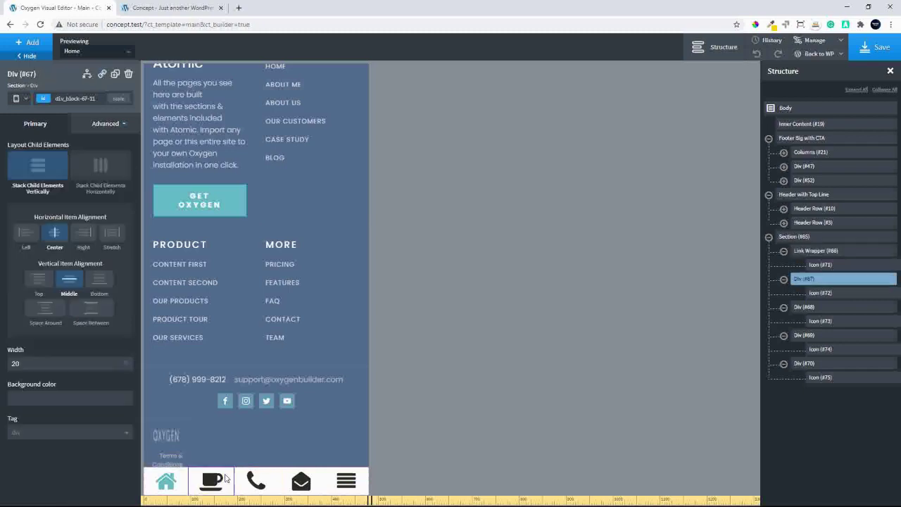
click(161, 10)
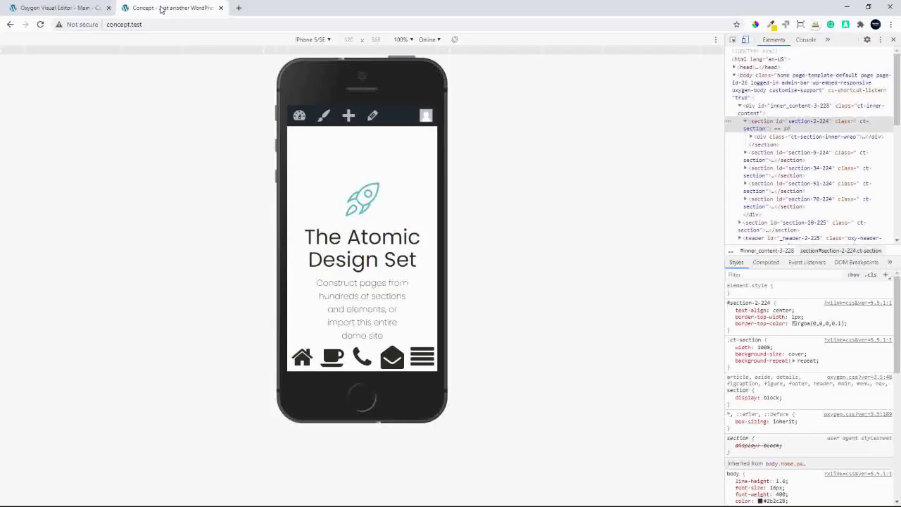
click(893, 39)
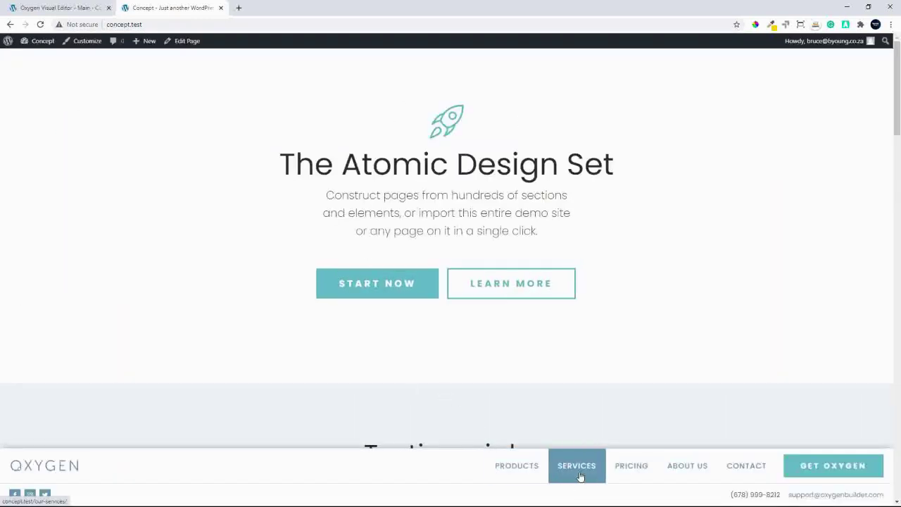
right_click(530, 469)
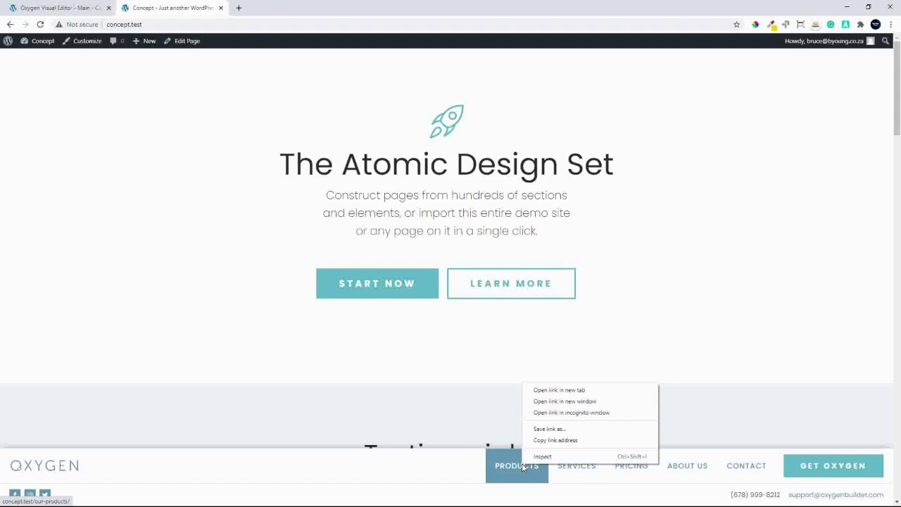
click(550, 439)
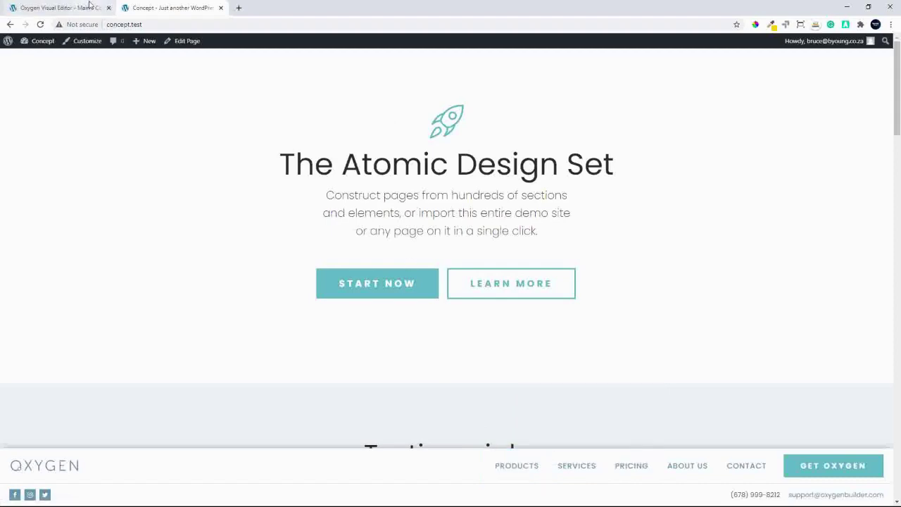
click(57, 8)
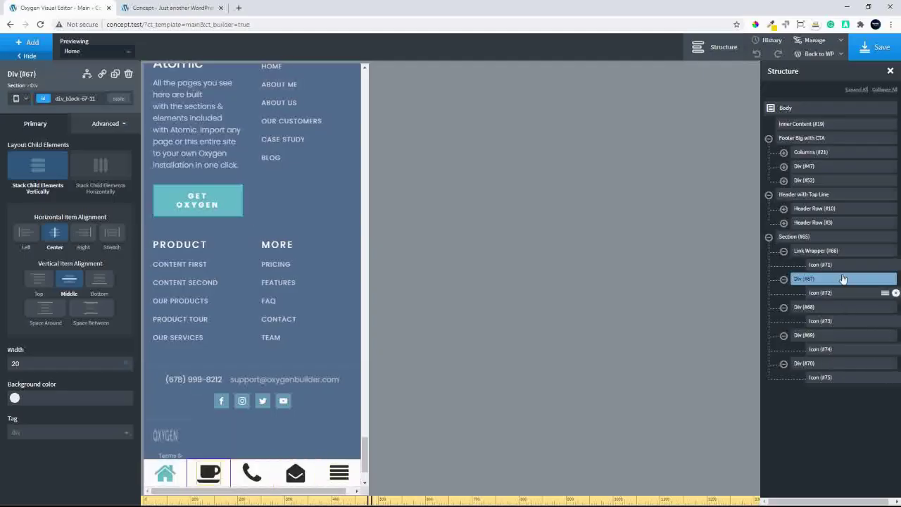
click(99, 74)
key(ctrl+v)
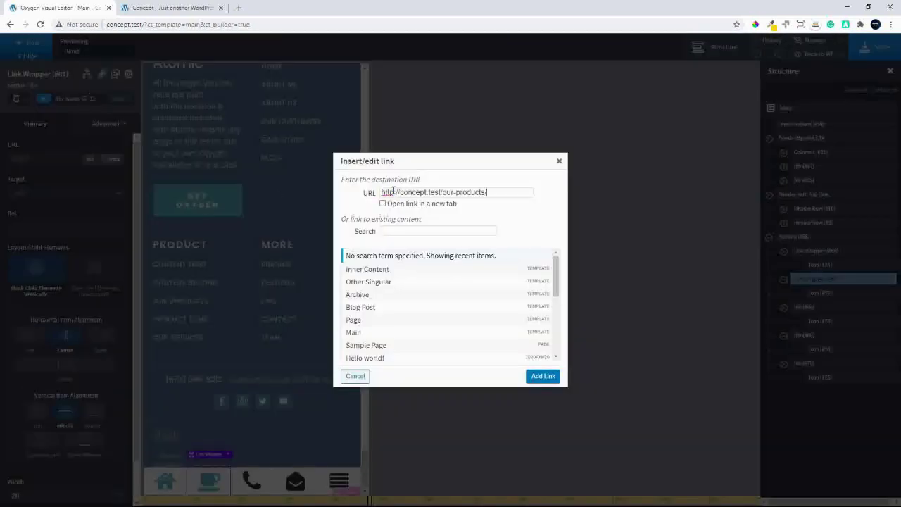
click(543, 376)
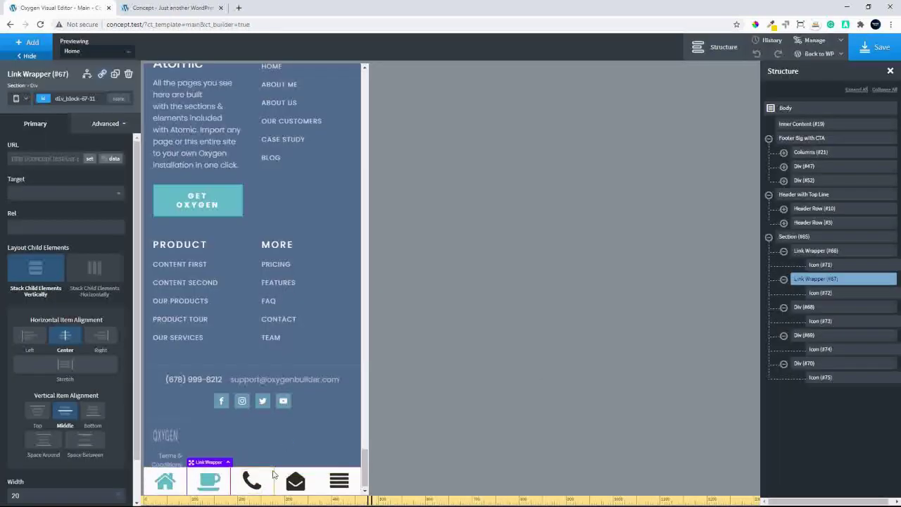
- Turn the phone icon's div into a link wrapper with a tel: URL containing the phone number
click(803, 310)
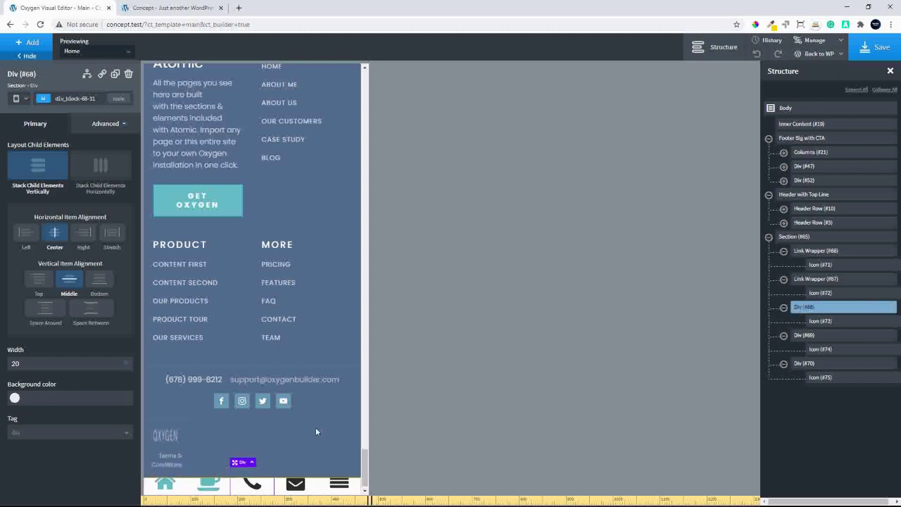
click(102, 74)
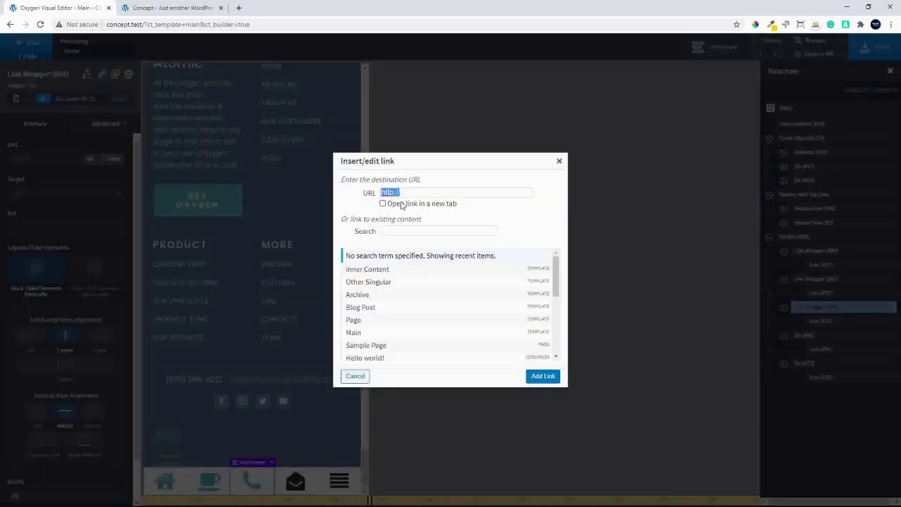
text(tel)
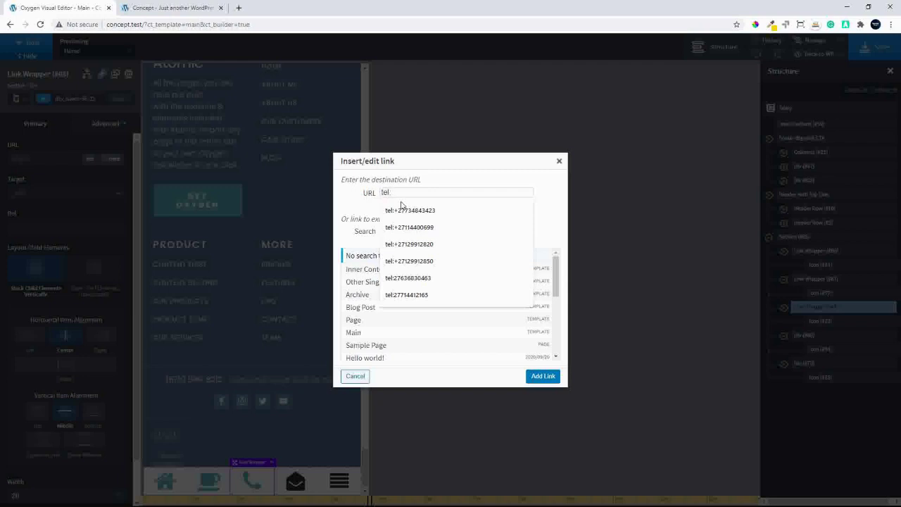
text(:+2)
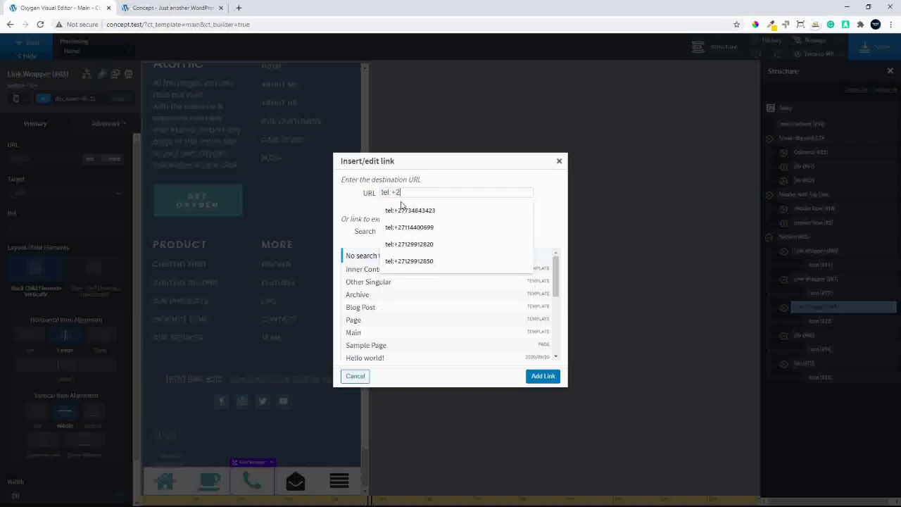
text(712345678)
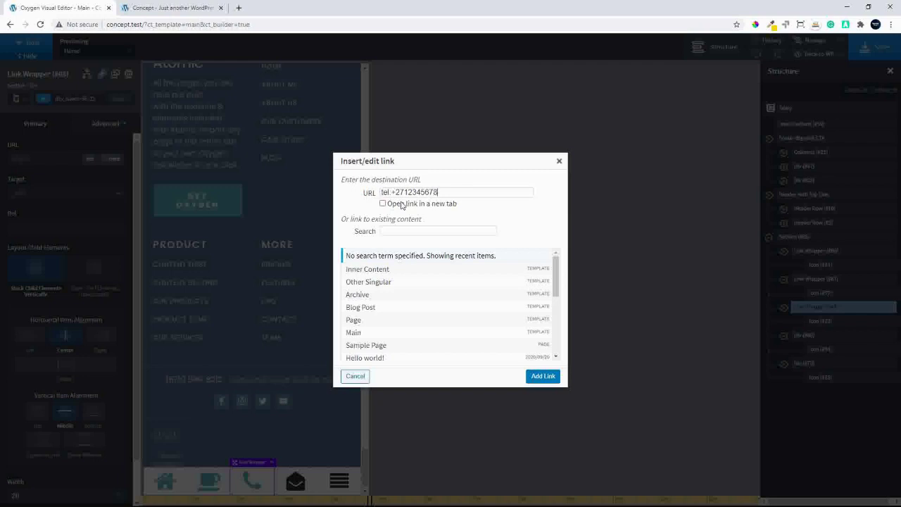
click(543, 376)
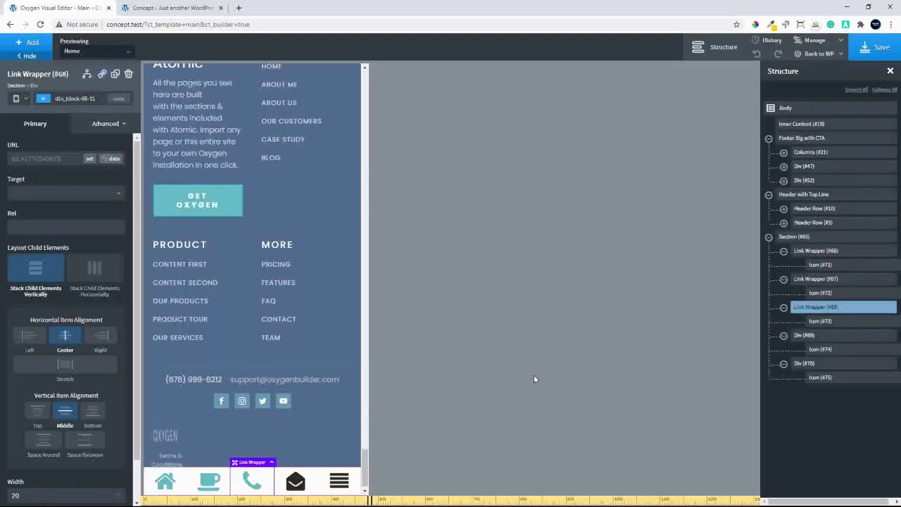
- Turn the envelope icon's div into a link wrapper pointing to the existing Contact page, found by searching "contact"
click(313, 482)
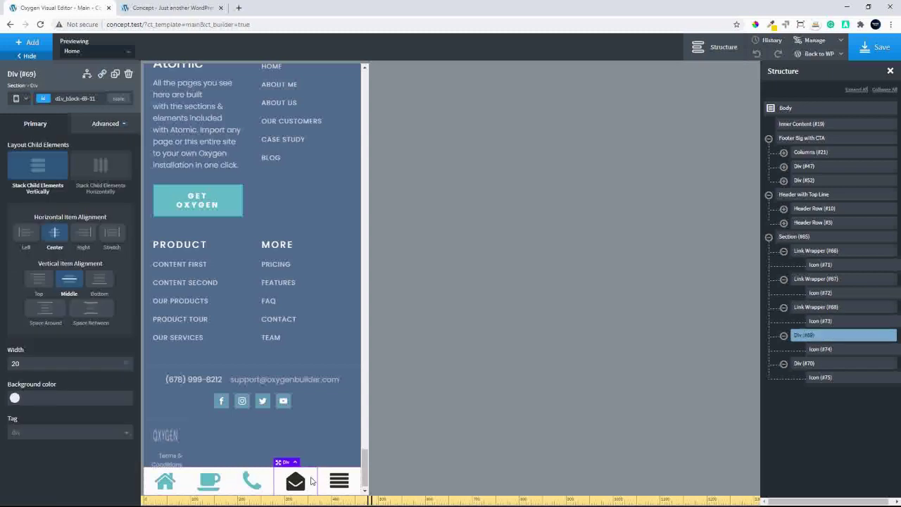
click(101, 73)
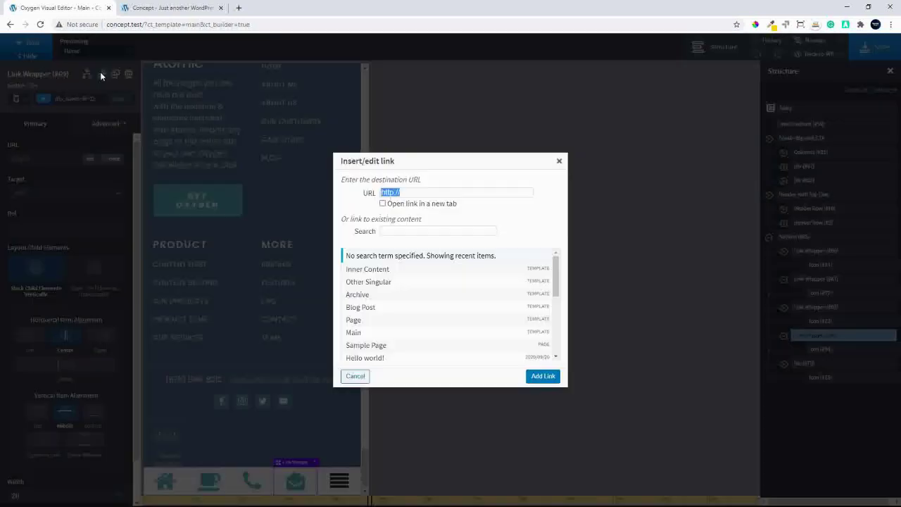
click(392, 231)
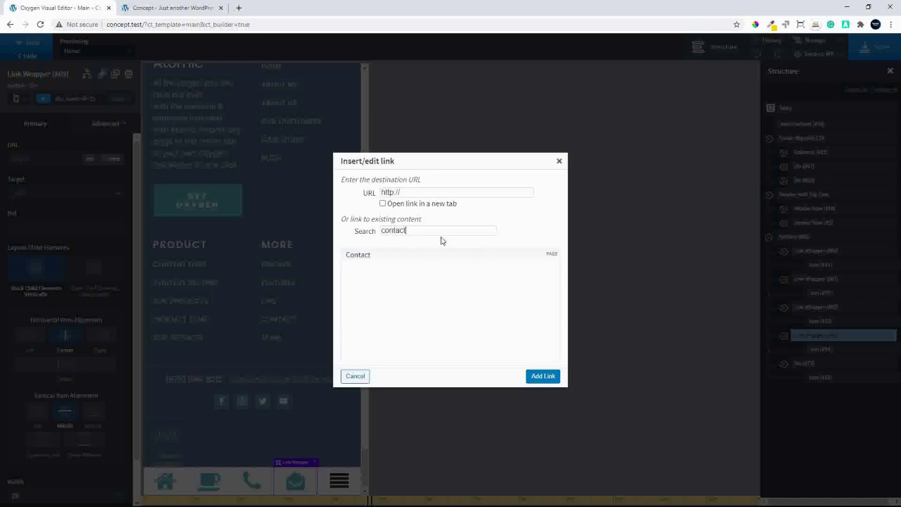
click(357, 255)
click(536, 375)
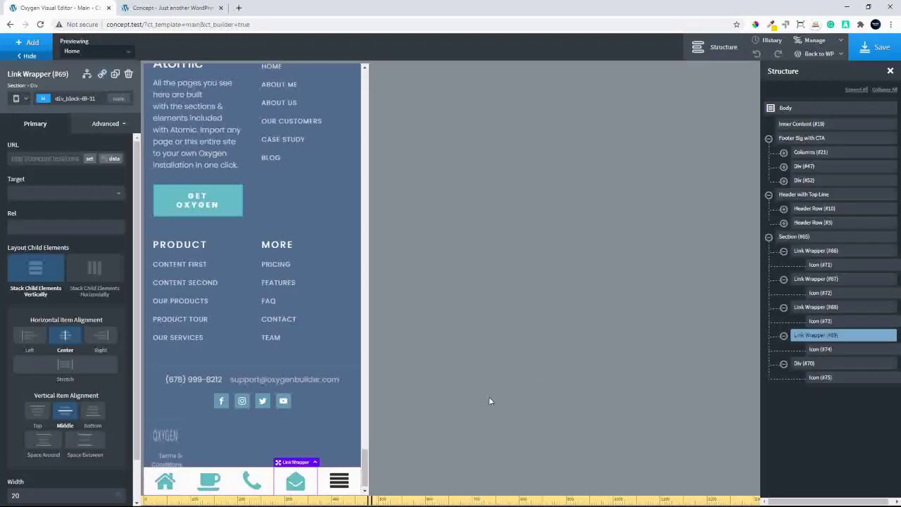
- Select the menu icon's div and add a Modal helper component to the template
click(338, 478)
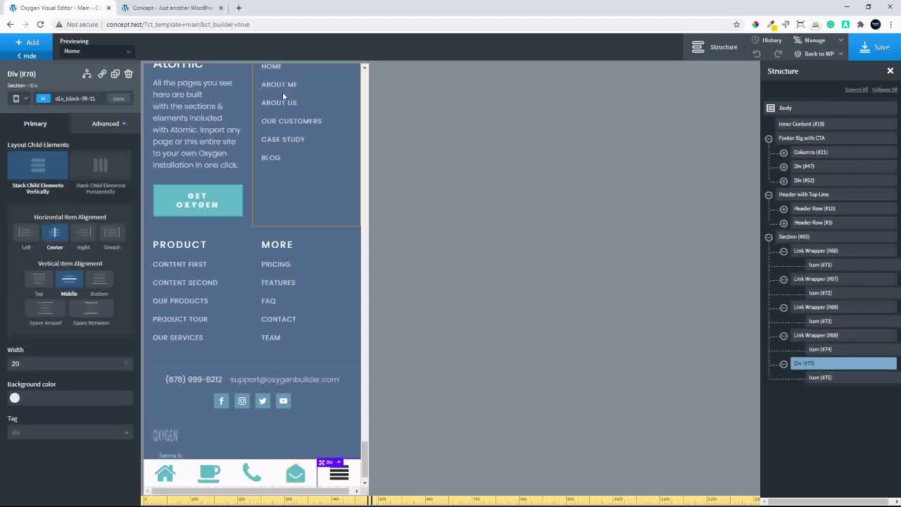
click(36, 45)
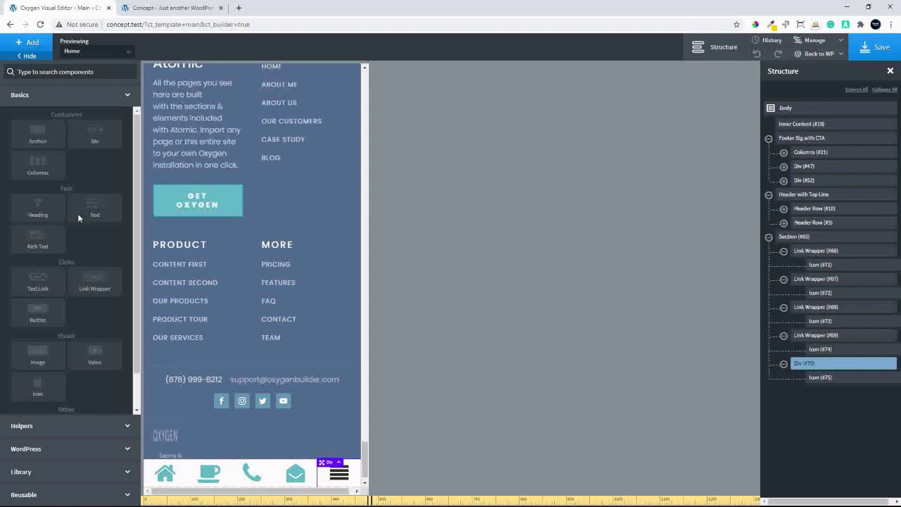
click(44, 425)
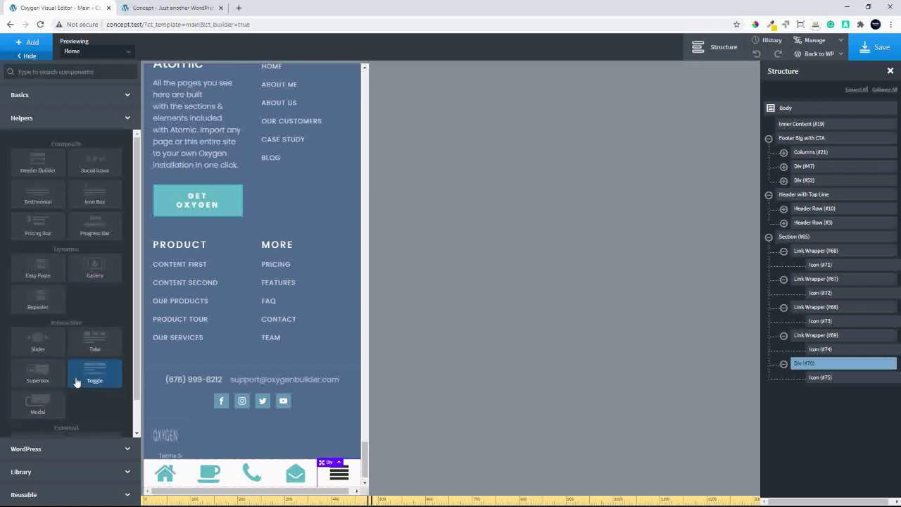
scroll(77, 381, down, 1)
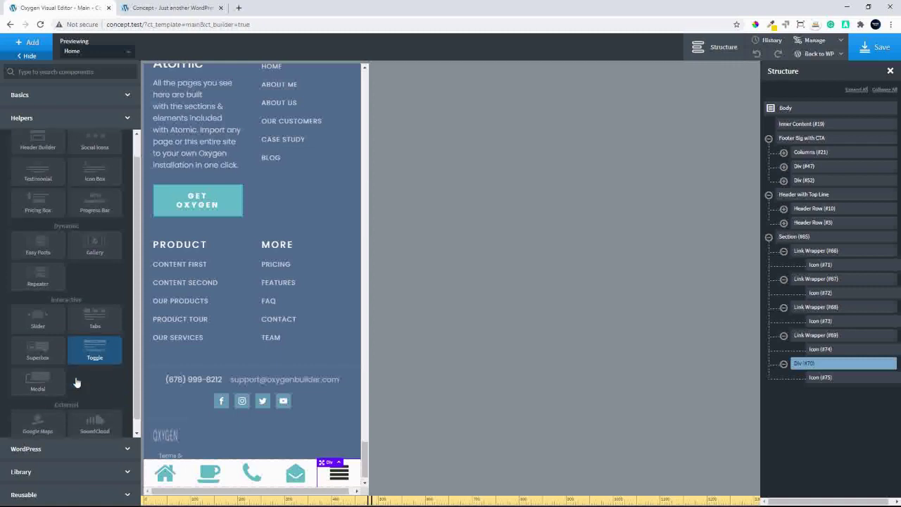
click(40, 380)
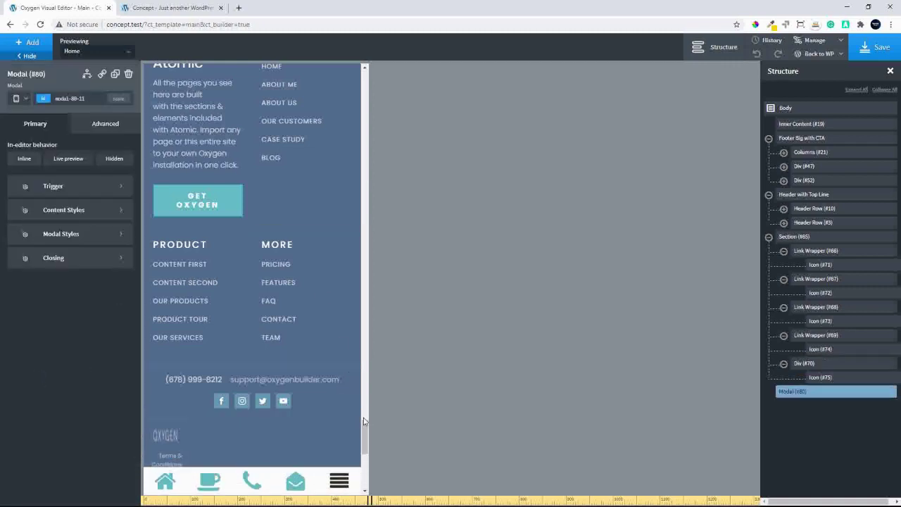
- Save the template, reload the home page on the live site, and inspect it in the iPhone 5/SE mobile view
mouse_move(365, 425)
mouse_down()
mouse_move(366, 482)
mouse_move(361, 372)
mouse_move(363, 414)
mouse_up()
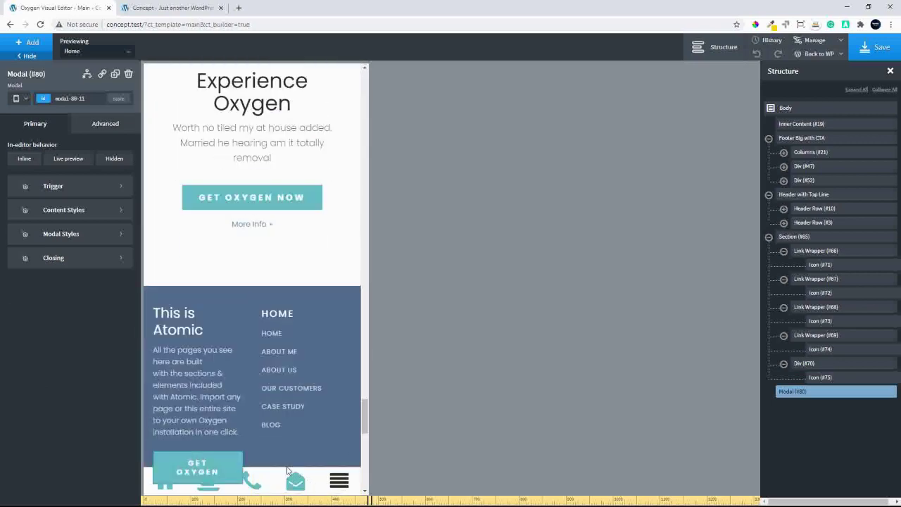
click(873, 45)
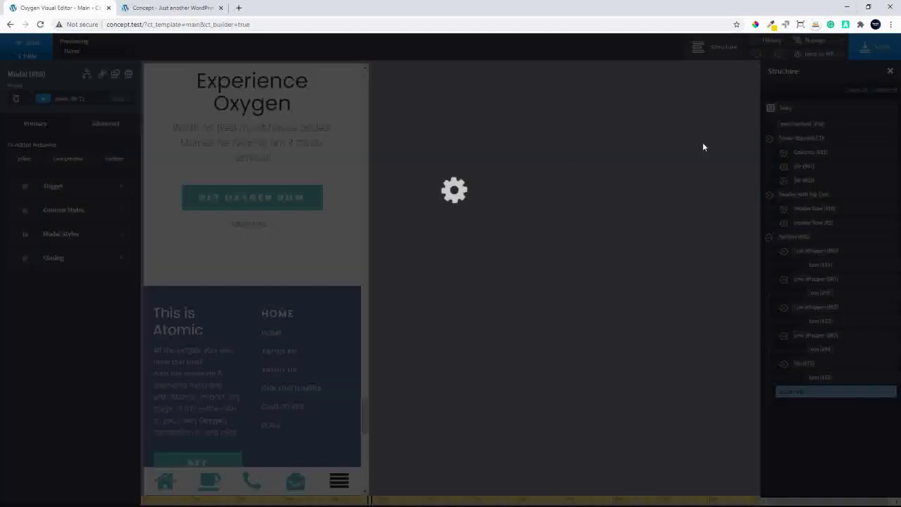
click(164, 8)
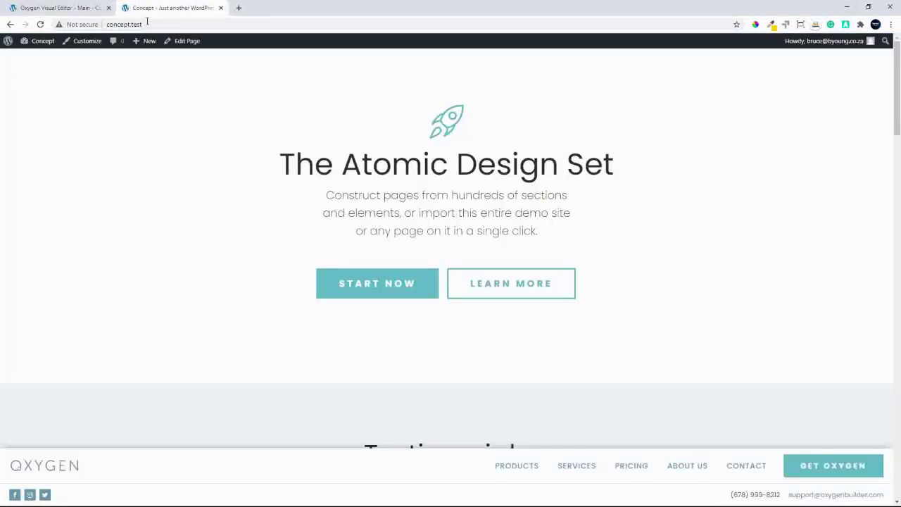
click(40, 23)
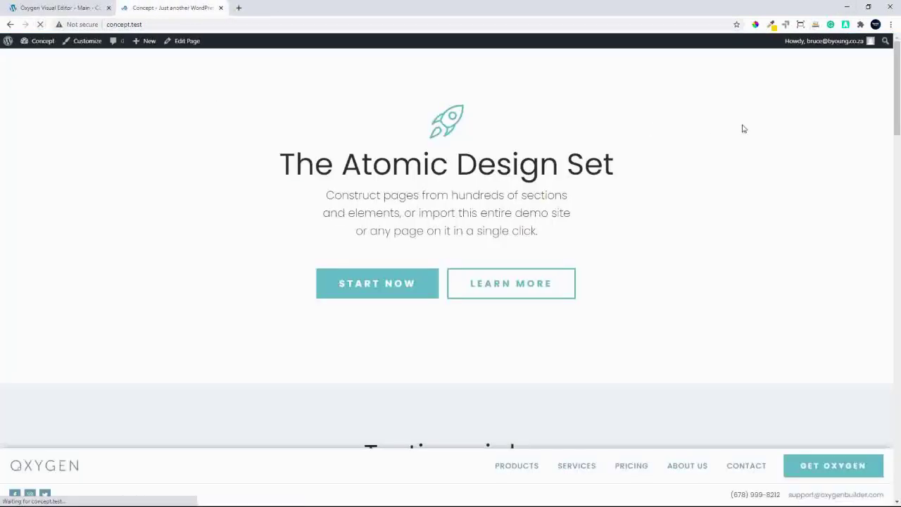
right_click(762, 150)
click(801, 260)
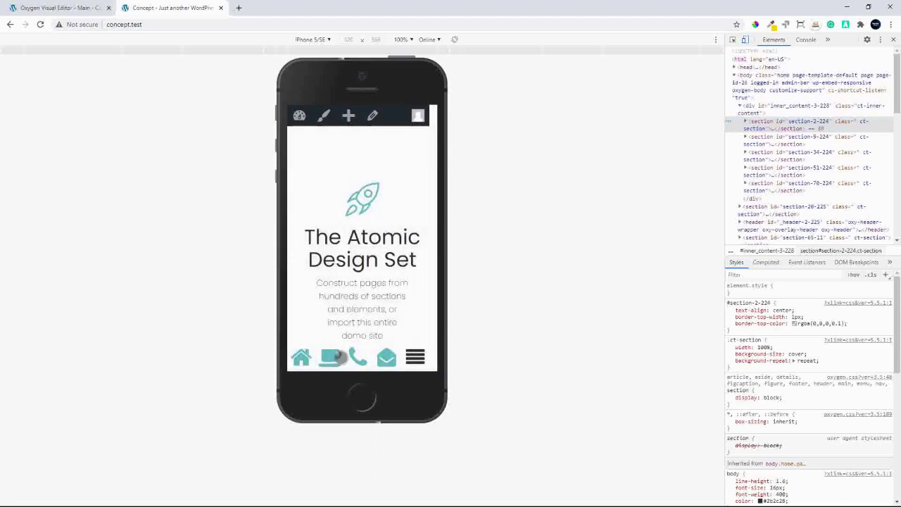
- Test the home, products and phone links of the bottom navigation in the mobile preview, dismissing each call prompt
click(335, 357)
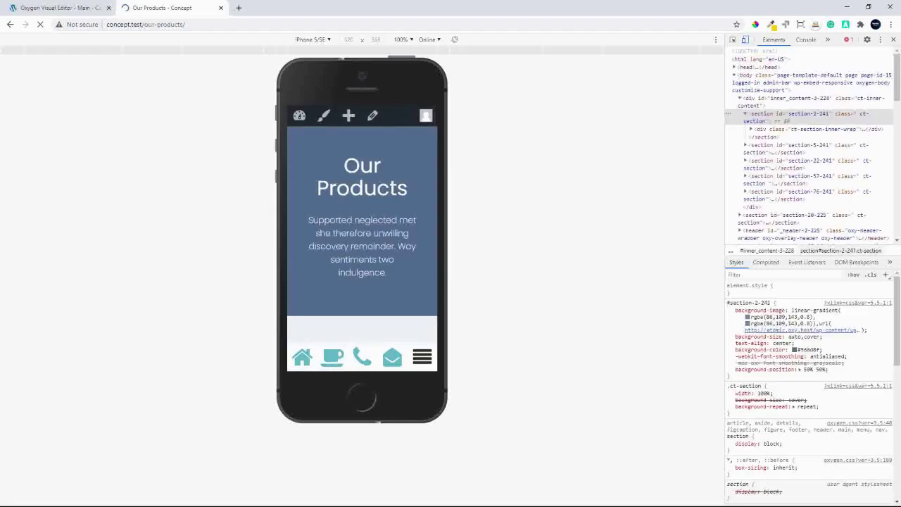
click(361, 358)
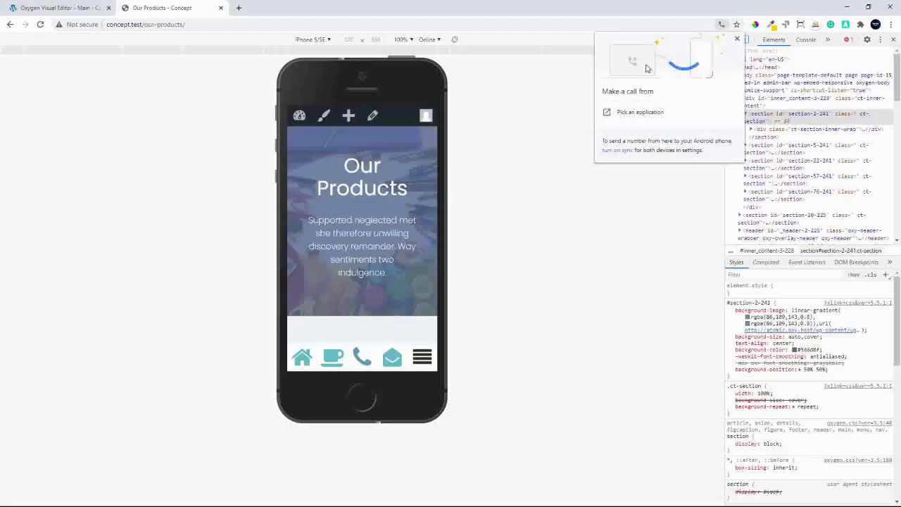
click(737, 39)
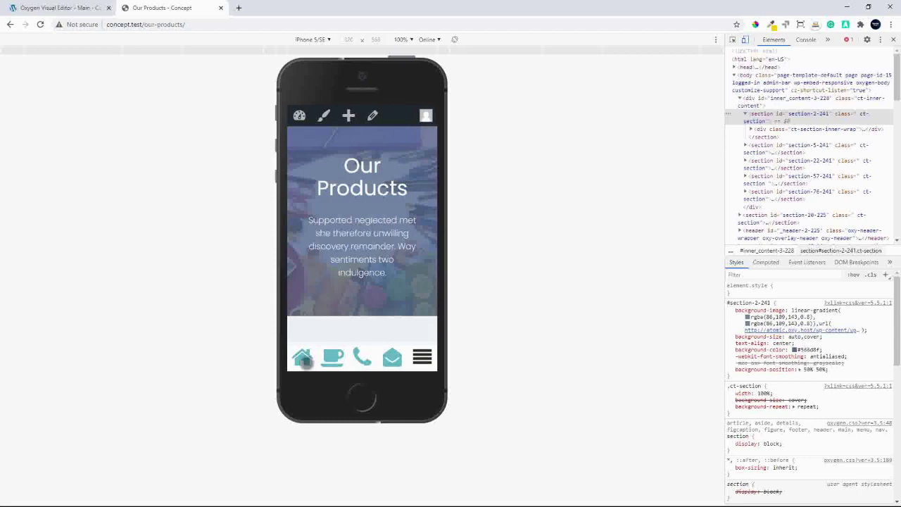
click(302, 357)
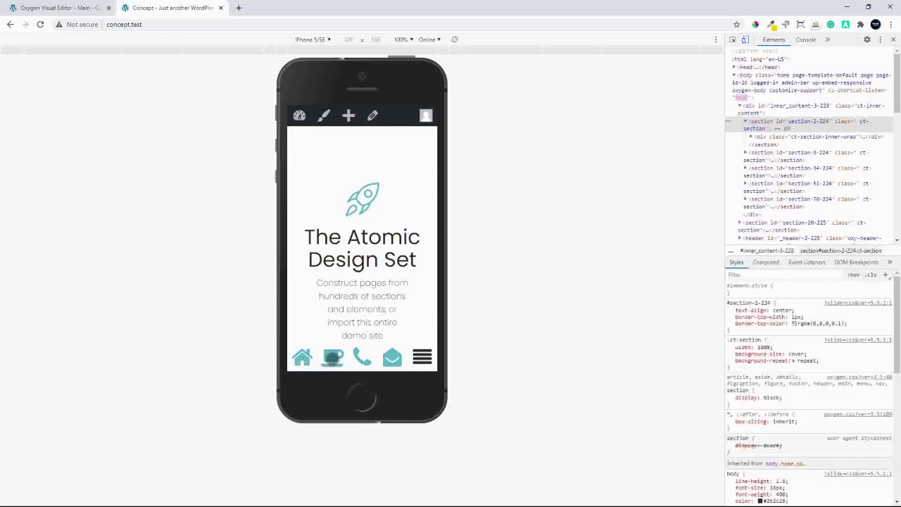
click(333, 356)
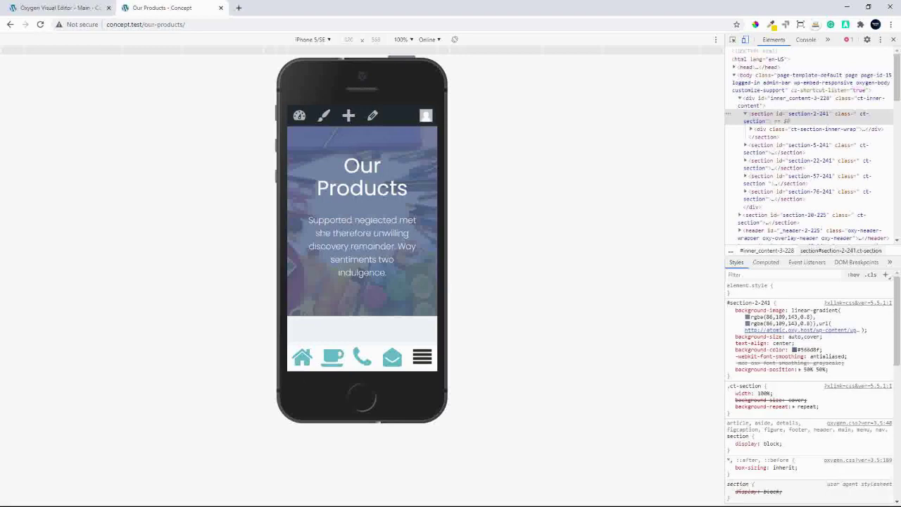
click(360, 359)
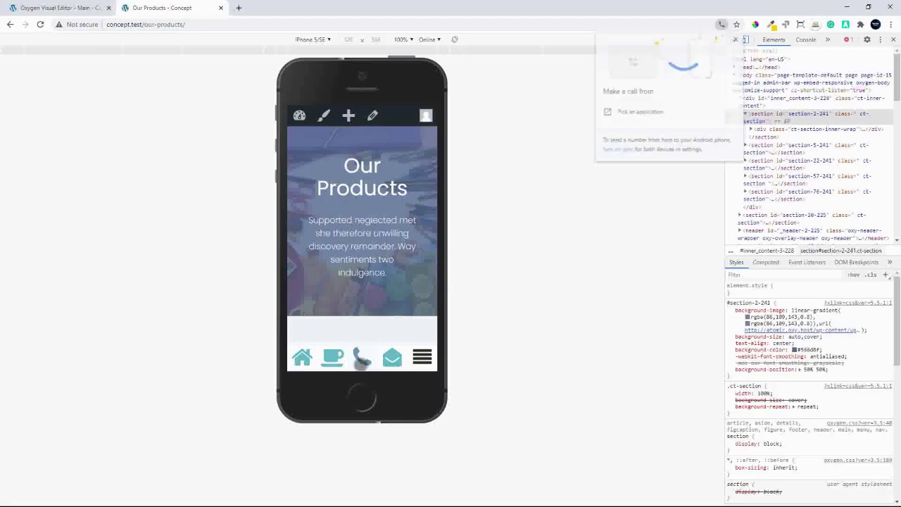
click(738, 40)
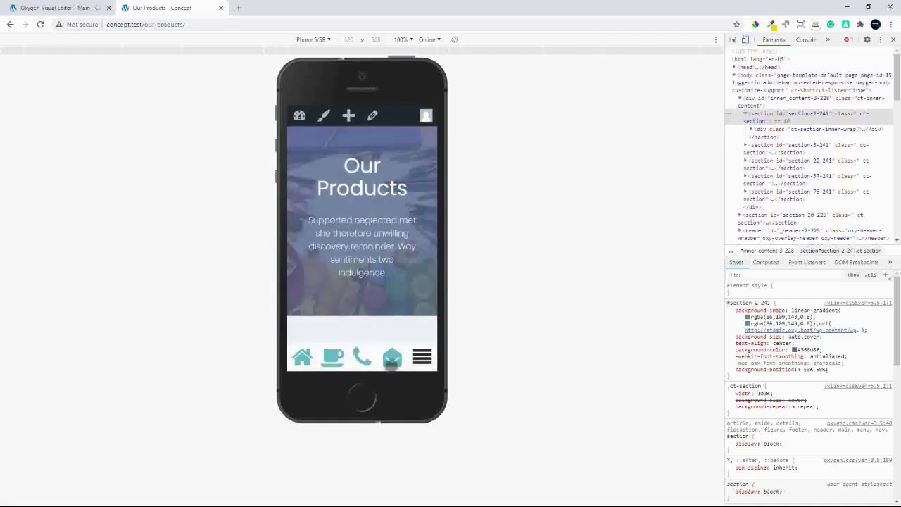
- Return to the Oxygen editor and add a Div with a width of 90% inside the modal
click(71, 10)
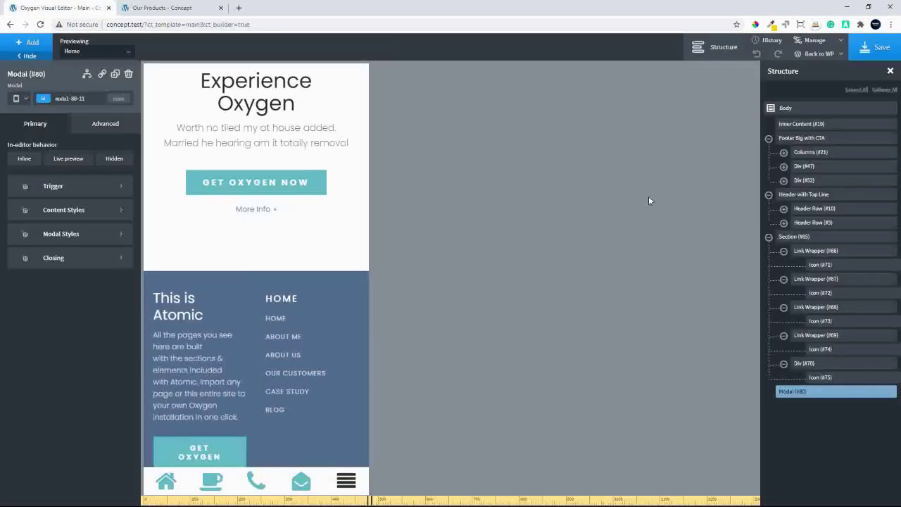
scroll(308, 418, down, 2)
scroll(307, 418, down, 5)
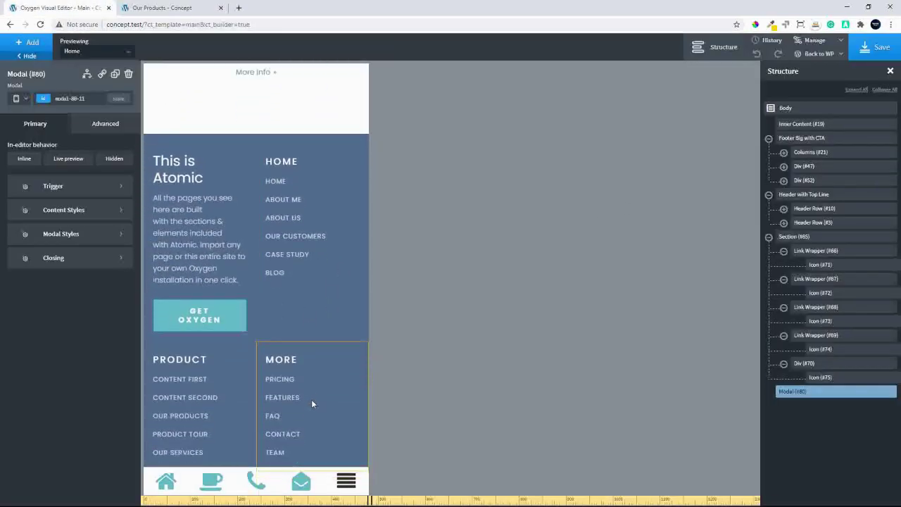
scroll(316, 397, down, 6)
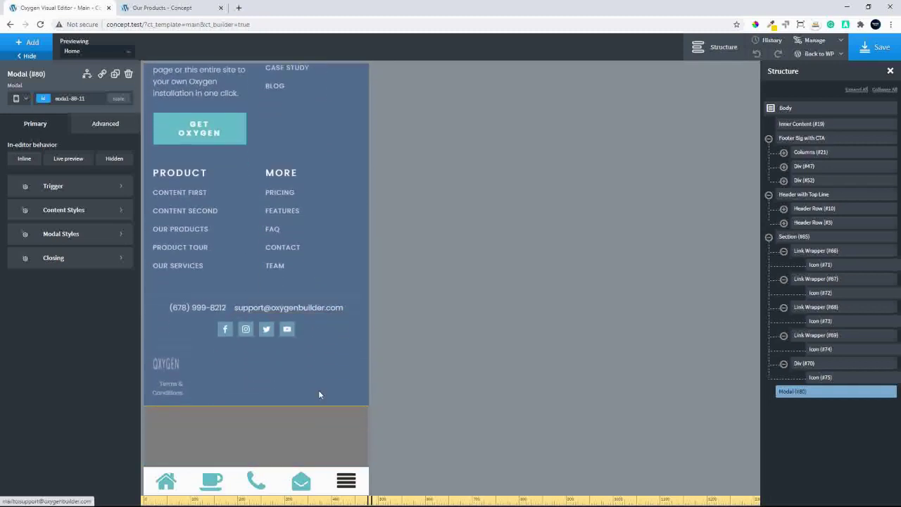
scroll(319, 393, down, 6)
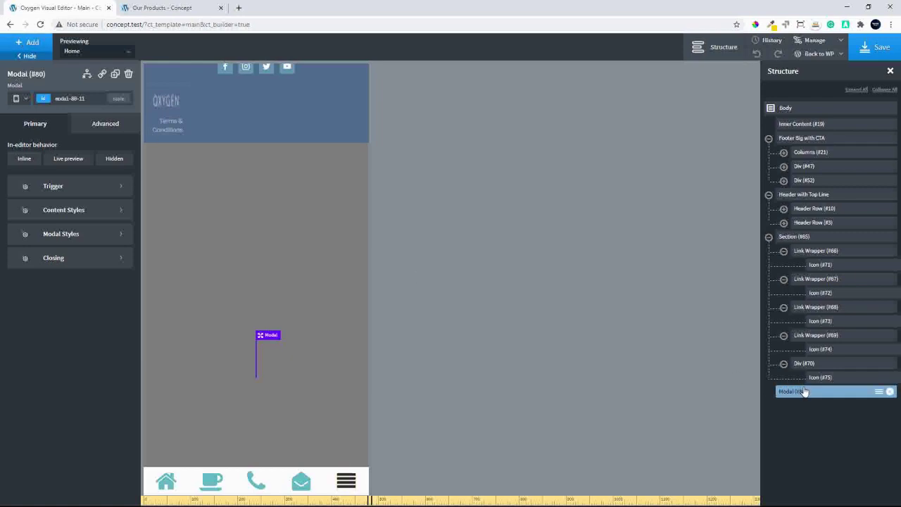
click(31, 43)
click(26, 94)
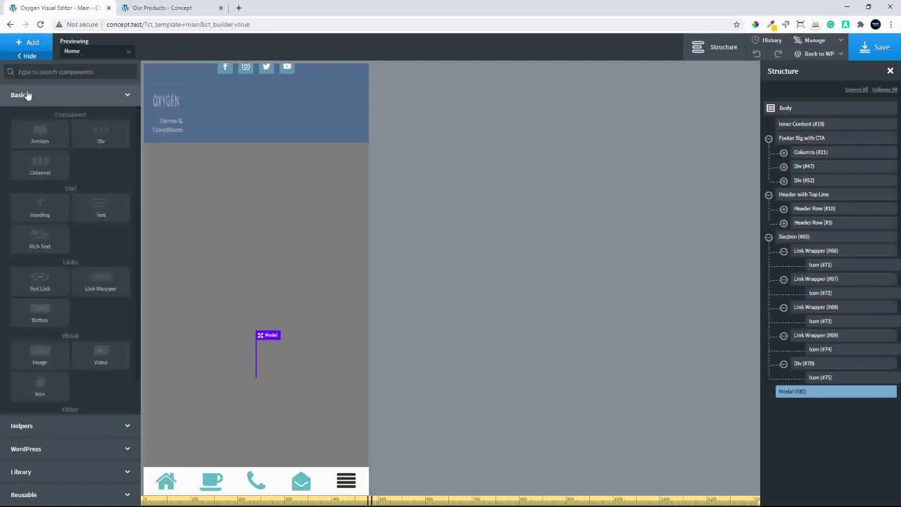
click(100, 137)
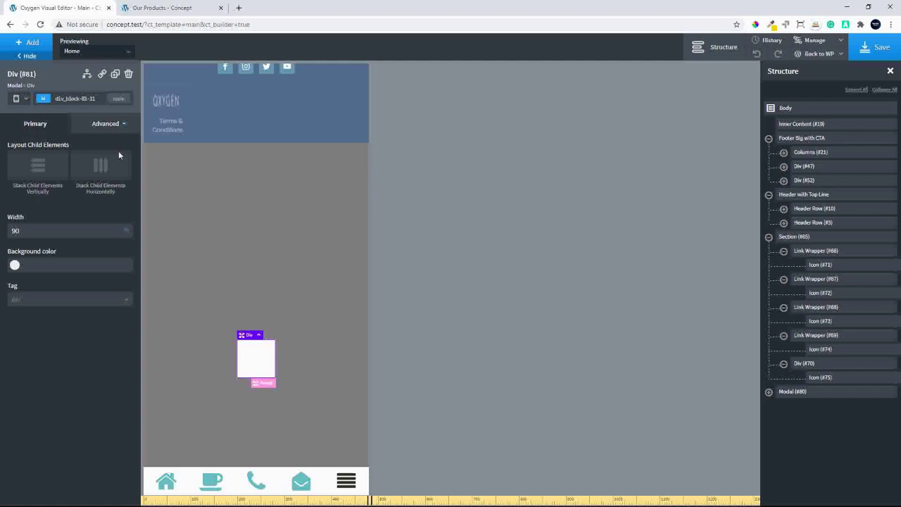
- Select the modal and set its content background color to atomic - White with child elements stacked vertically
click(769, 391)
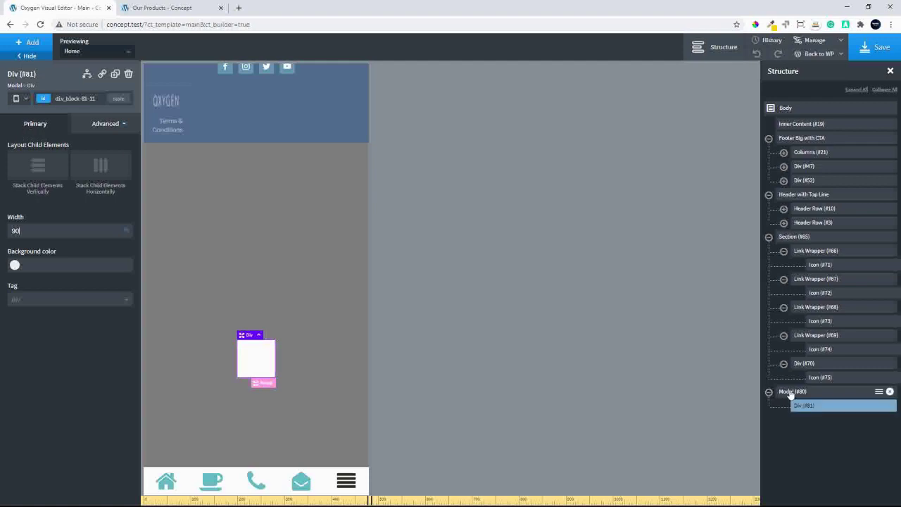
click(789, 392)
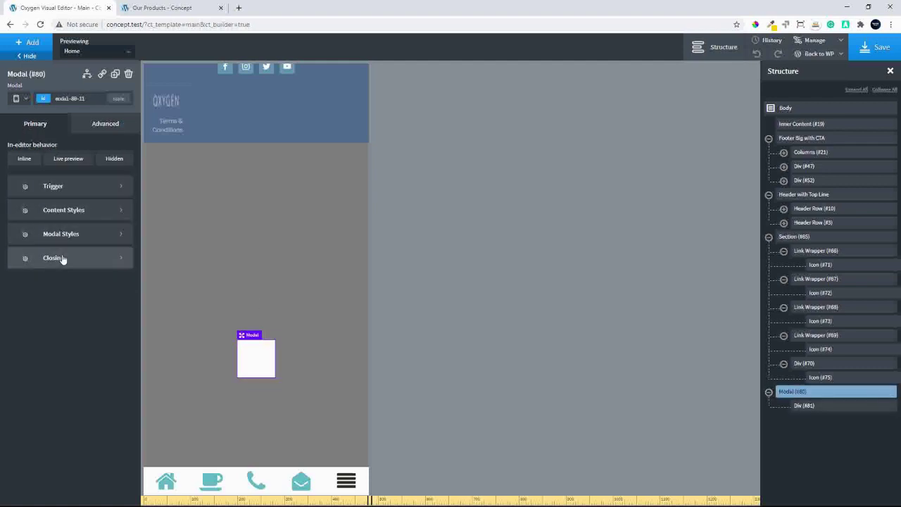
click(83, 220)
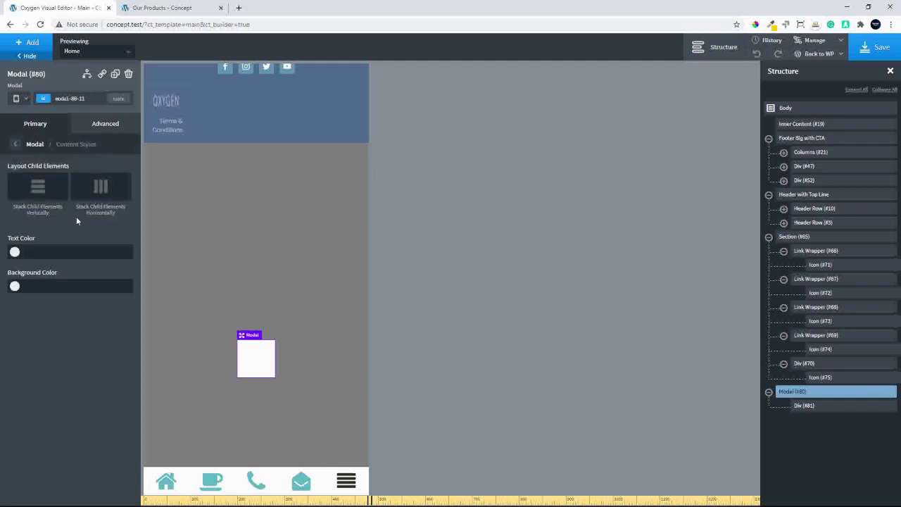
click(14, 286)
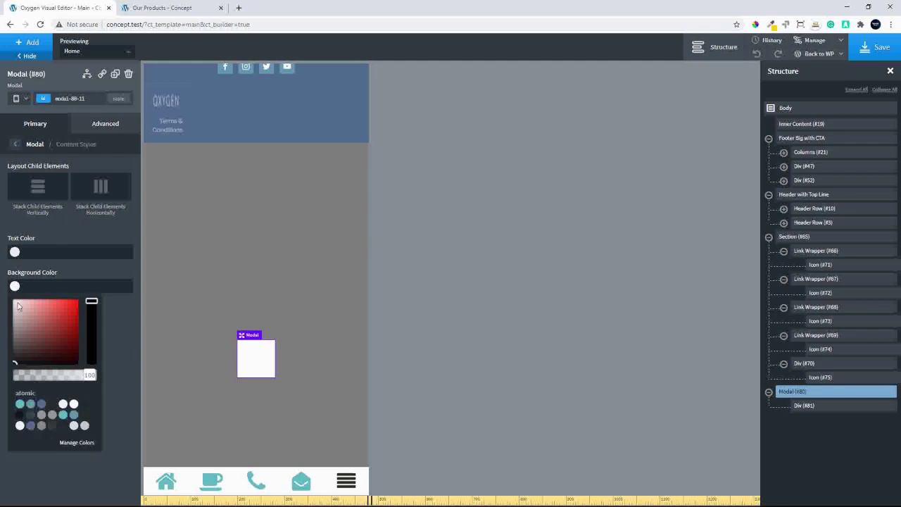
click(74, 405)
click(75, 236)
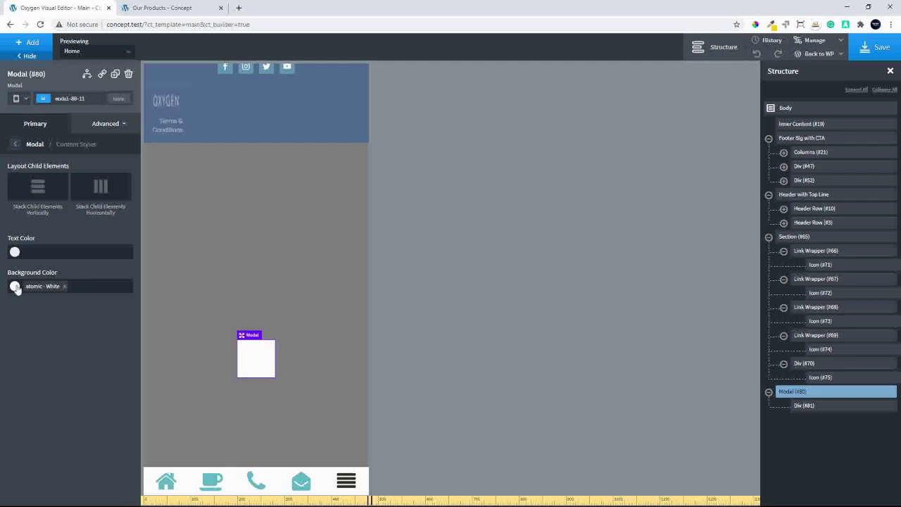
click(40, 188)
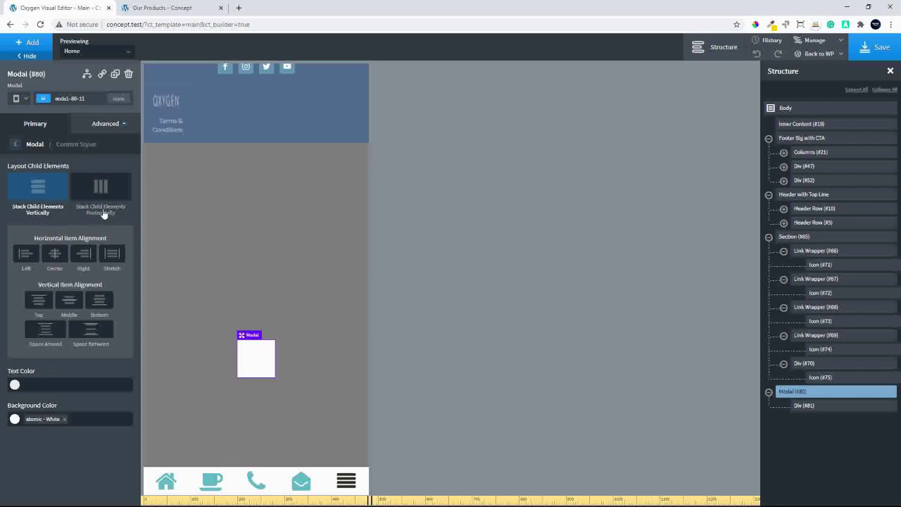
click(17, 145)
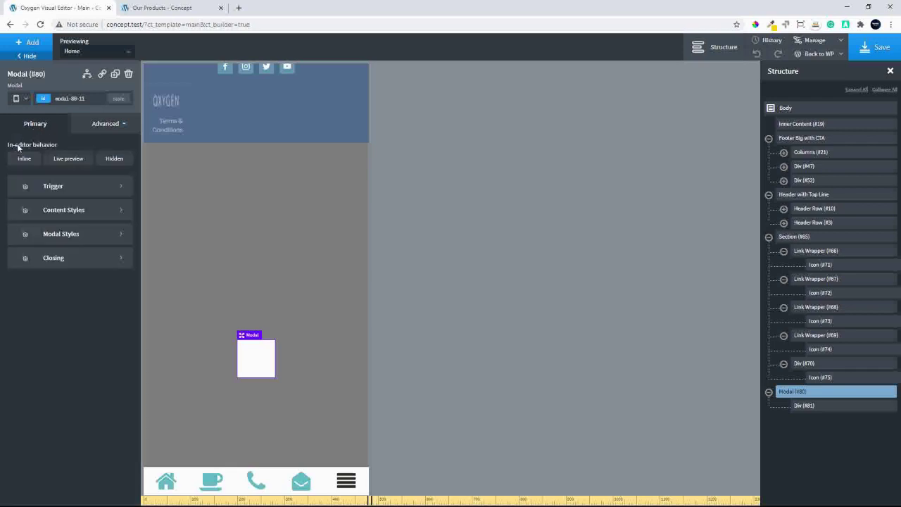
click(75, 212)
click(15, 145)
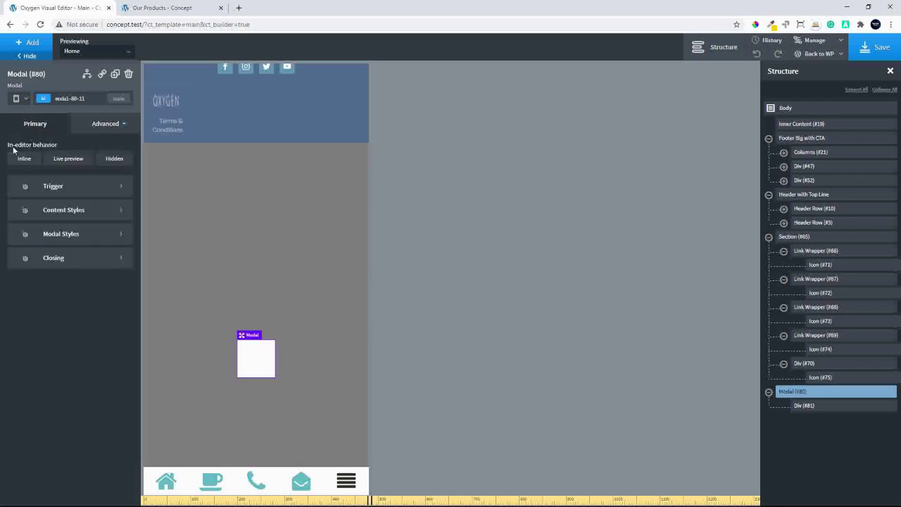
- Set the modal's width to 90% in its modal styles
click(60, 234)
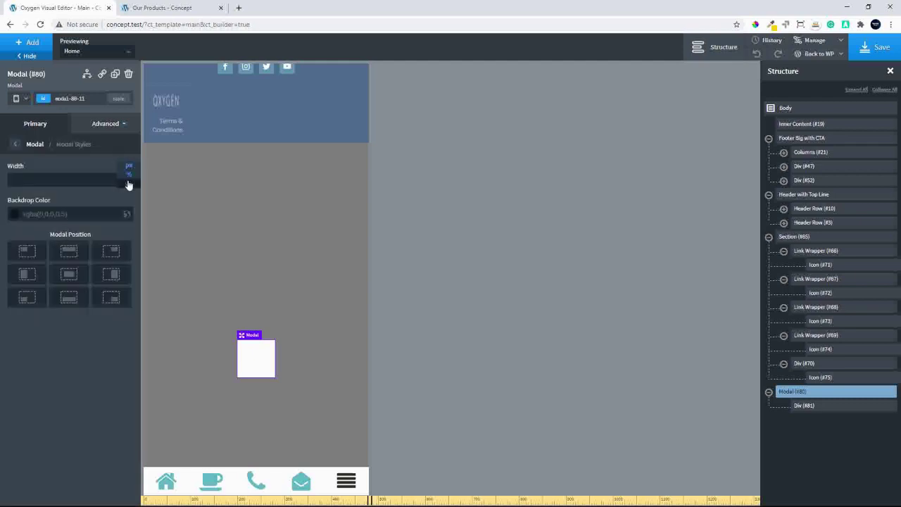
click(71, 180)
text(90)
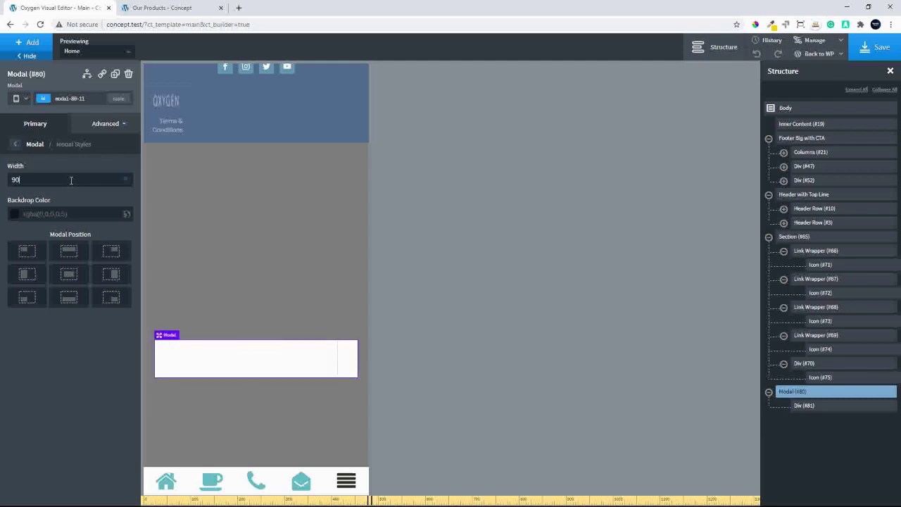
click(16, 145)
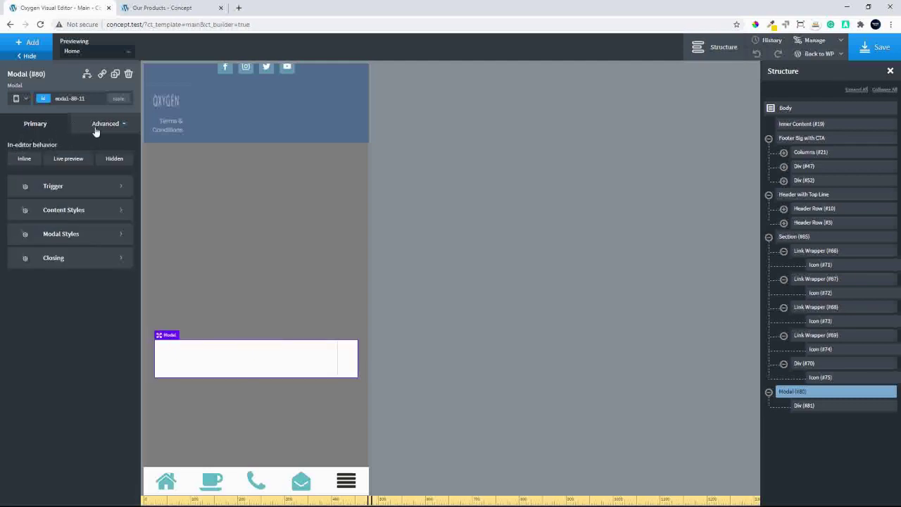
- Give the modal's borders a radius of 5 px
click(99, 127)
click(66, 247)
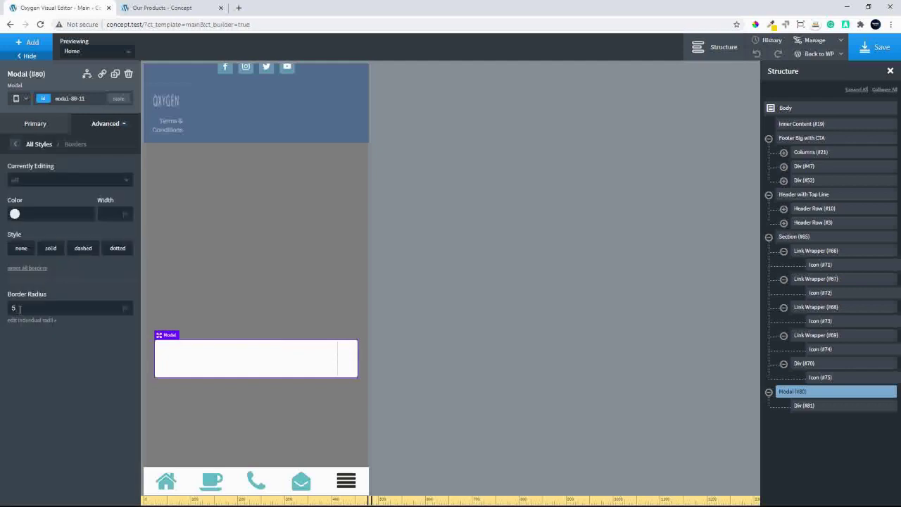
click(15, 145)
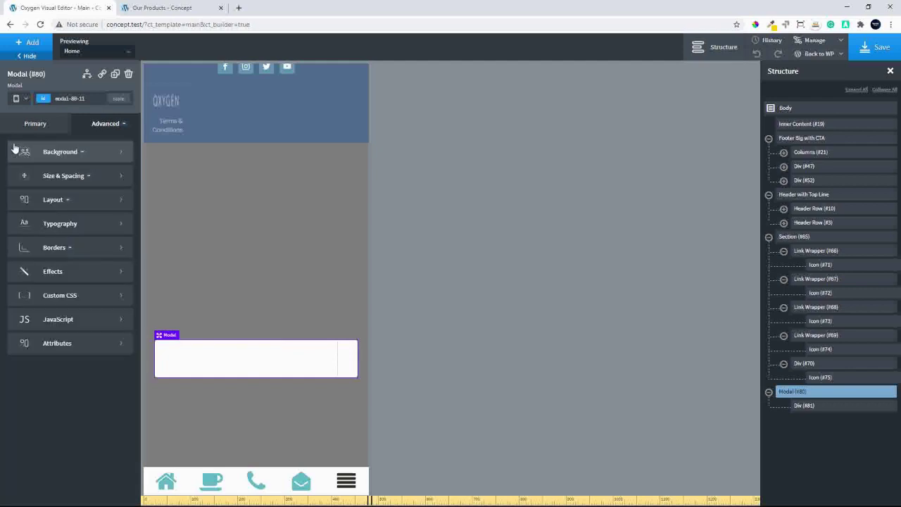
- Insert a close button into the modal from its closing settings and open the button's advanced styling options
click(26, 128)
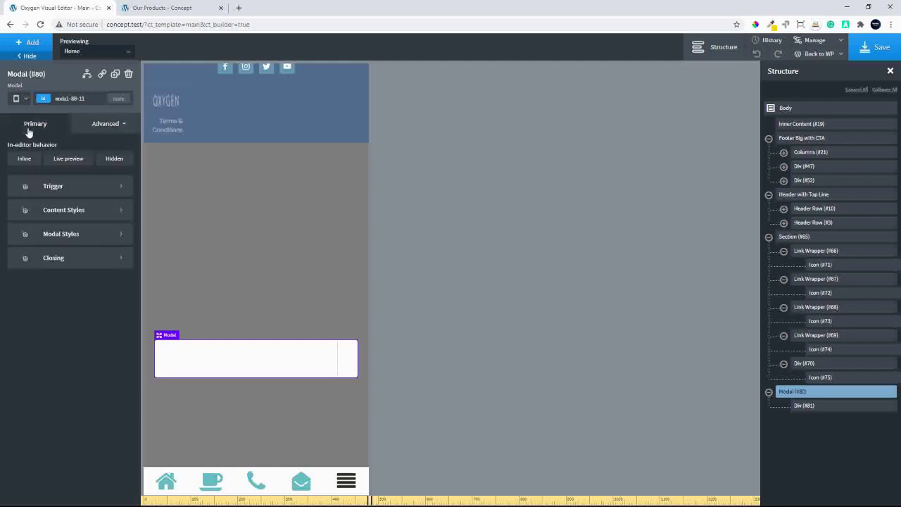
click(56, 258)
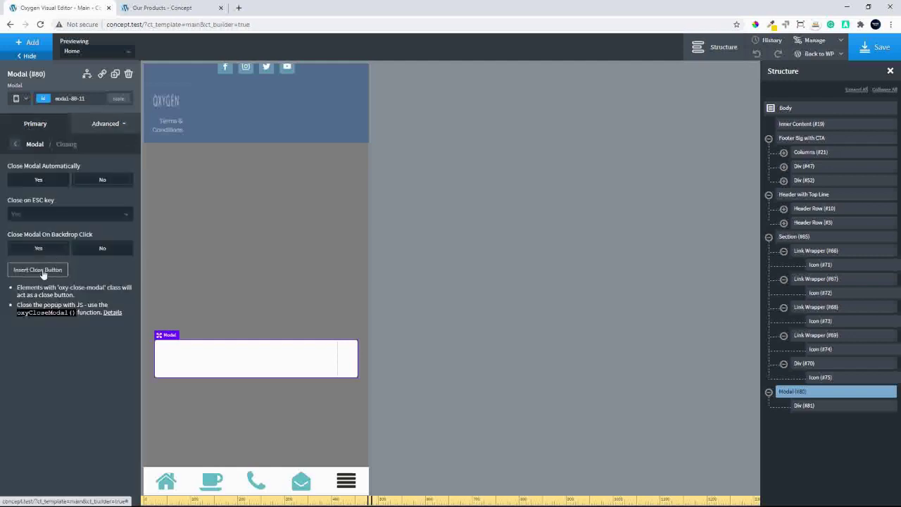
click(42, 268)
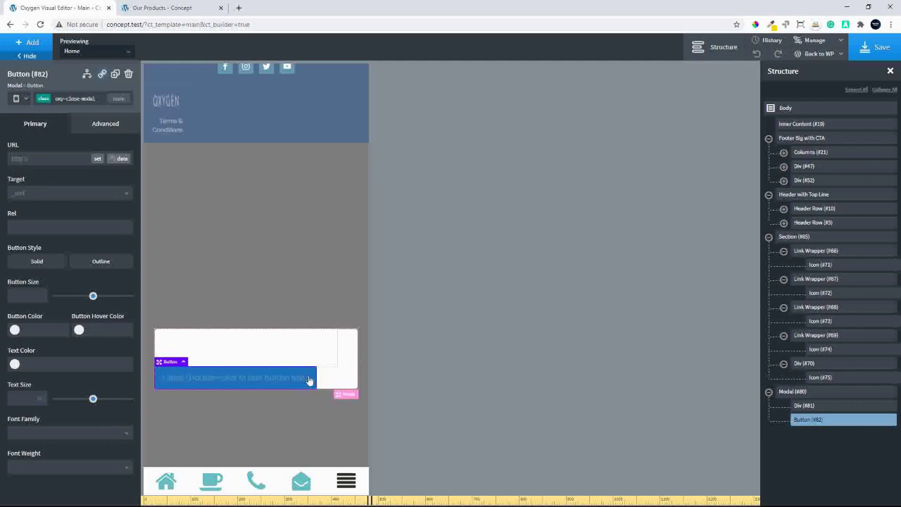
click(106, 125)
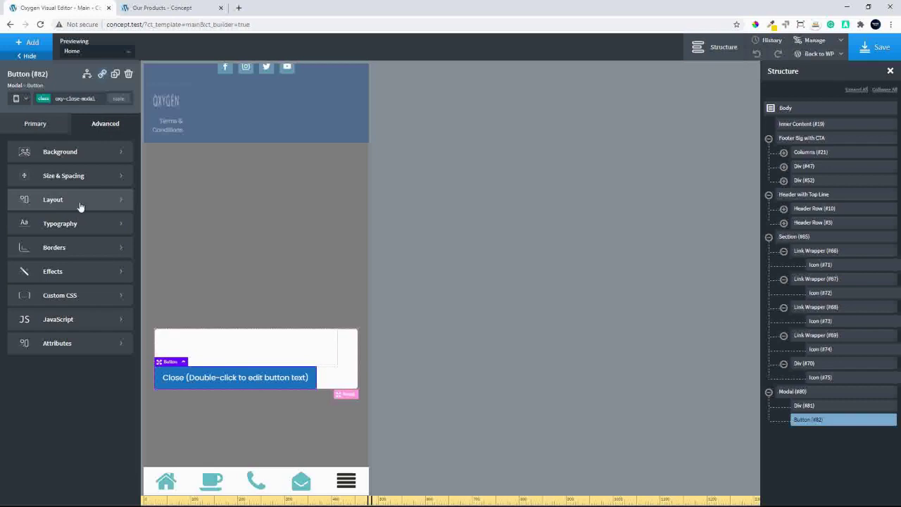
- Set the modal close button's width to 100%
click(80, 205)
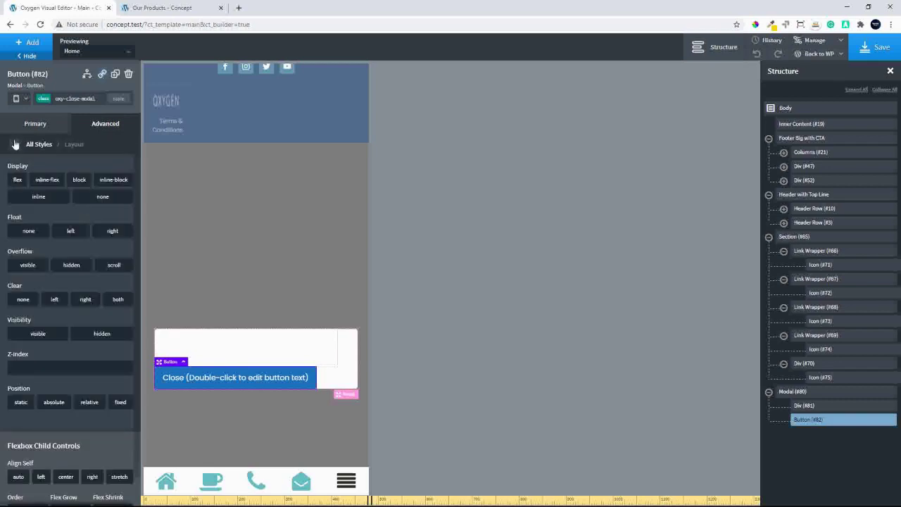
click(19, 145)
click(76, 185)
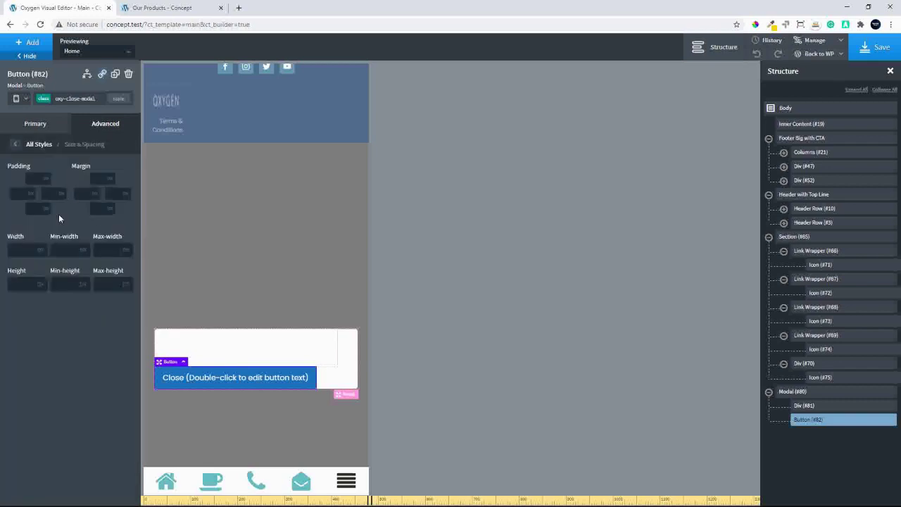
click(26, 254)
text(100)
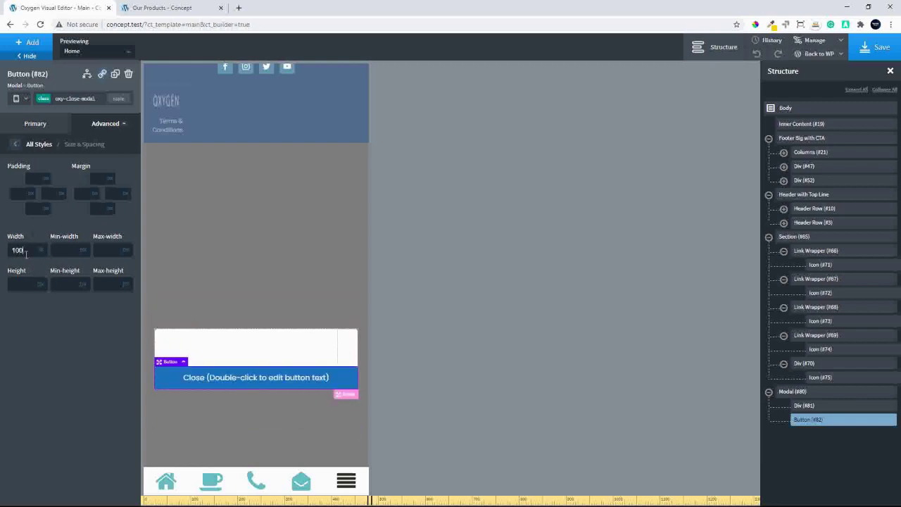
- Center the modal's vertically stacked content horizontally in its content styles
click(325, 354)
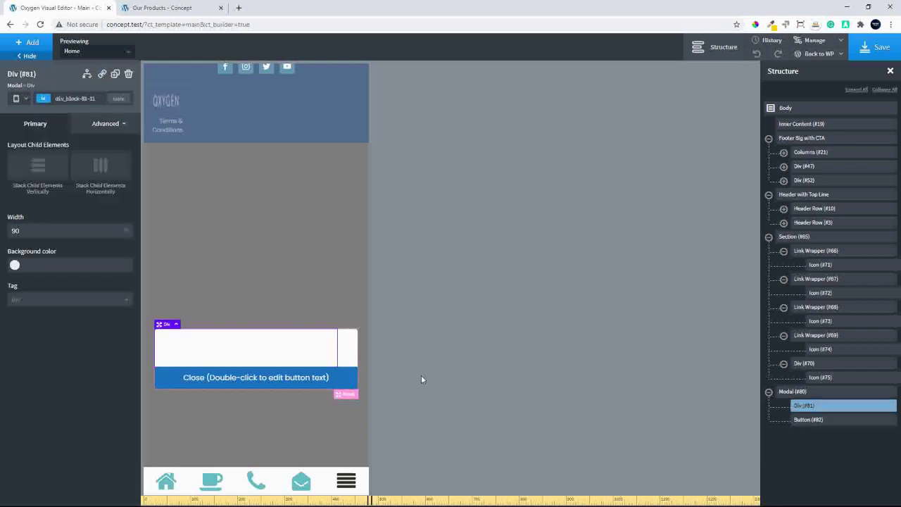
click(346, 354)
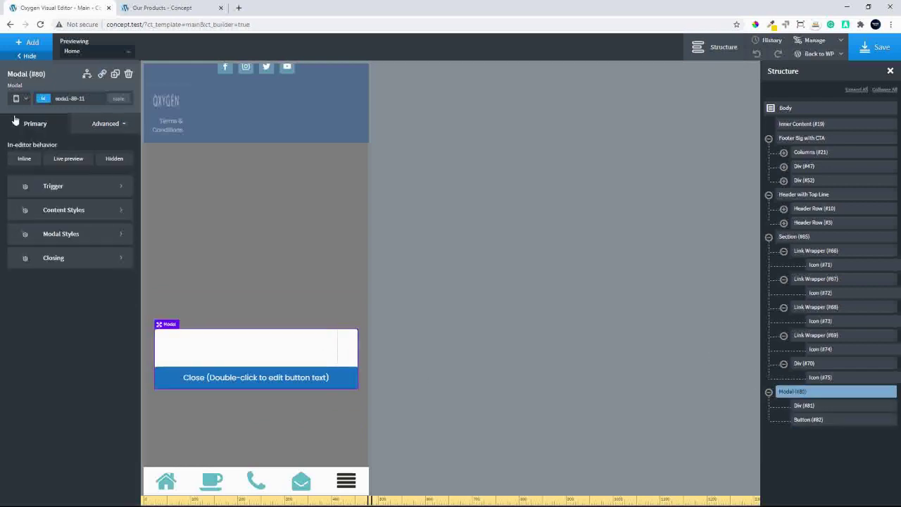
click(56, 211)
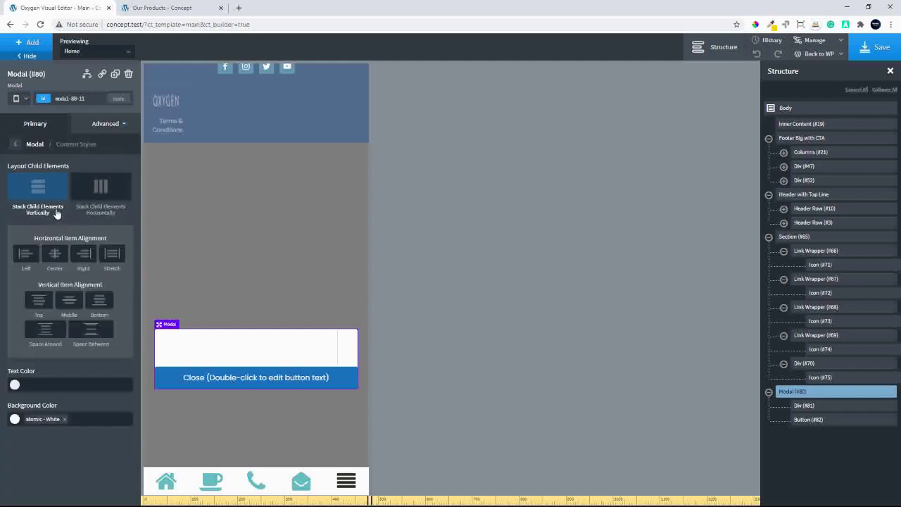
click(55, 254)
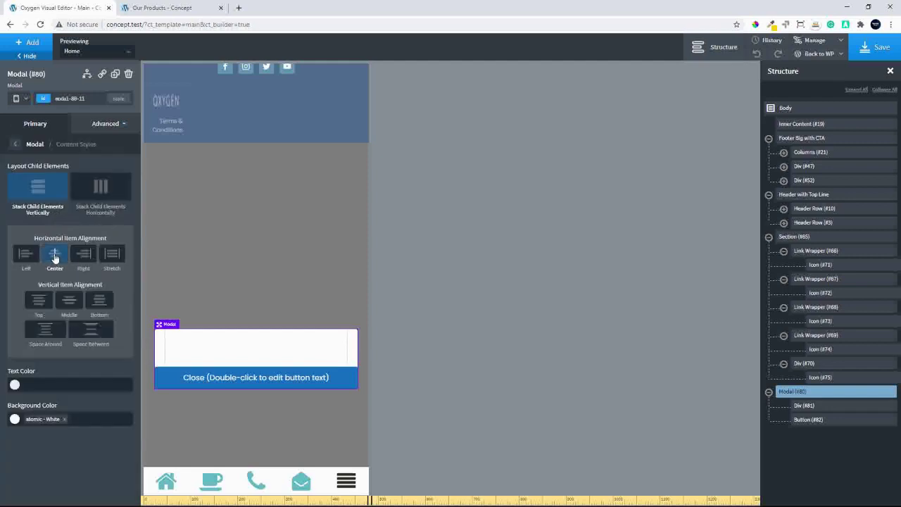
- Give the modal 15 px of padding on all four sides
click(119, 128)
click(77, 177)
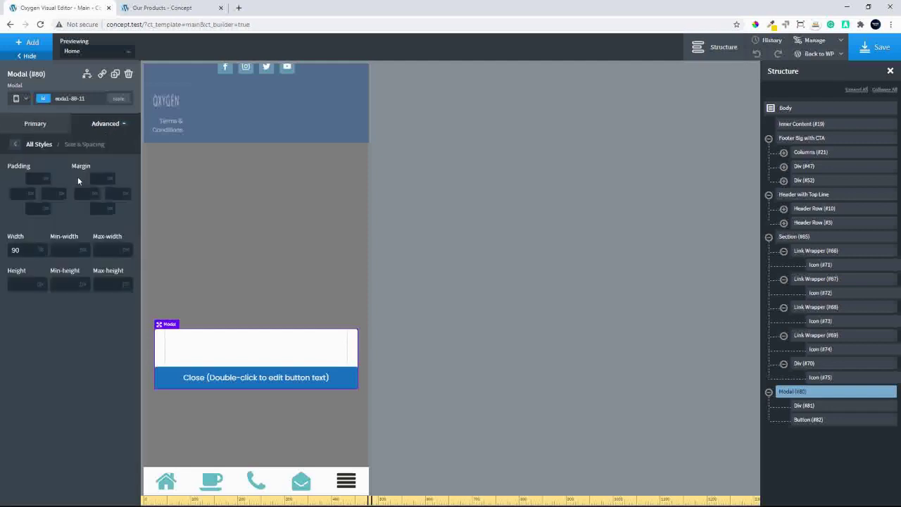
click(37, 177)
text(15)
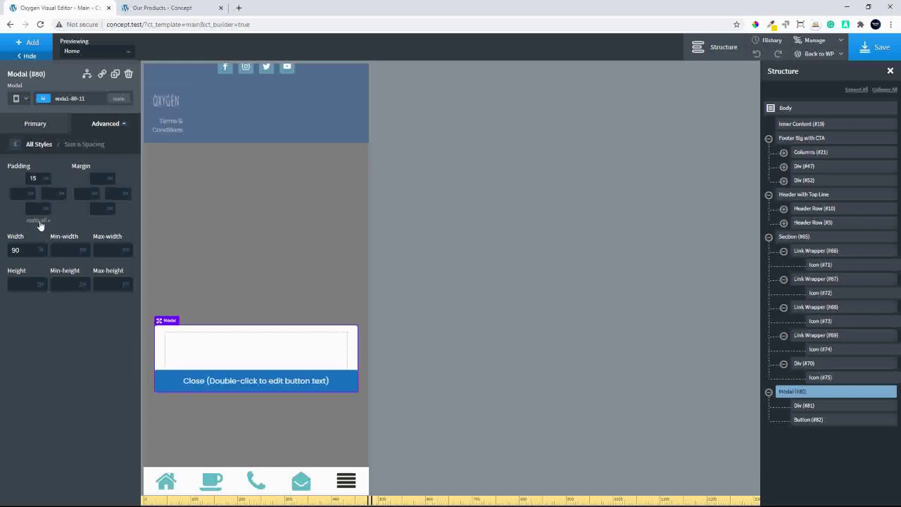
click(38, 221)
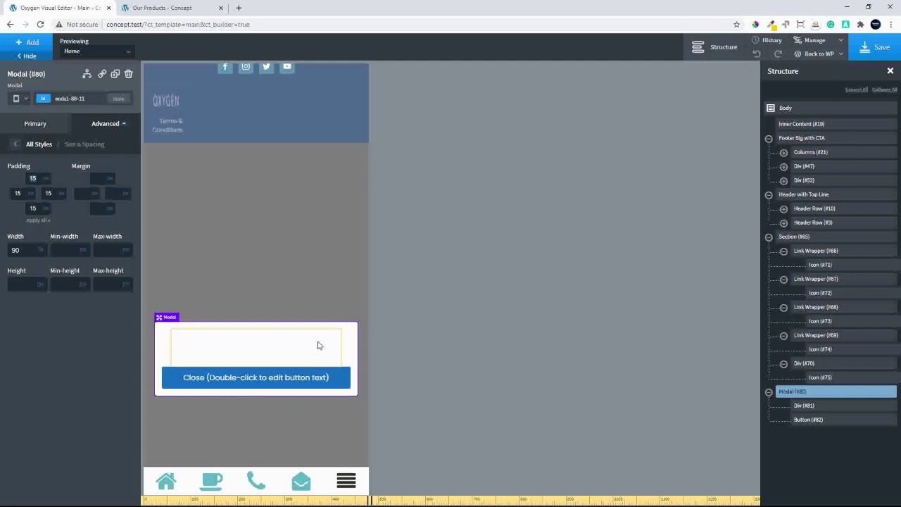
- Set the empty div inside the modal to 100% width with a 20 px bottom margin
click(318, 344)
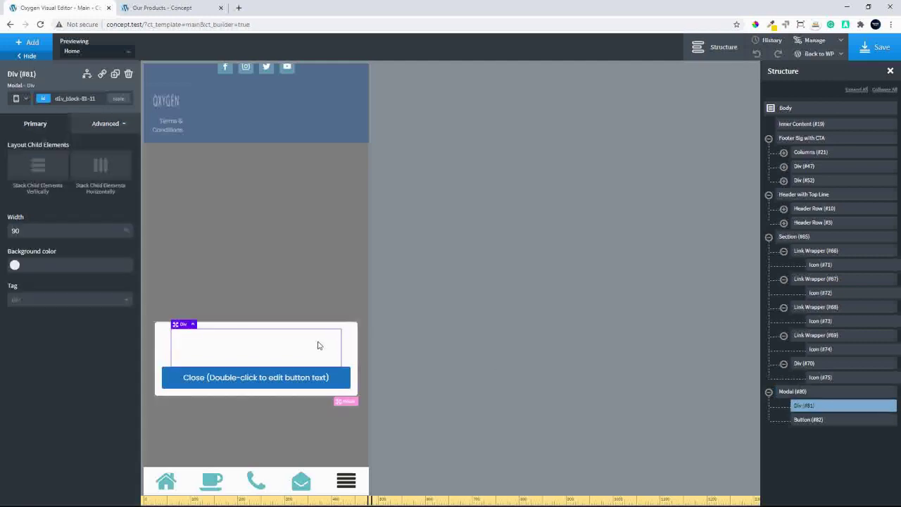
click(28, 227)
text(100)
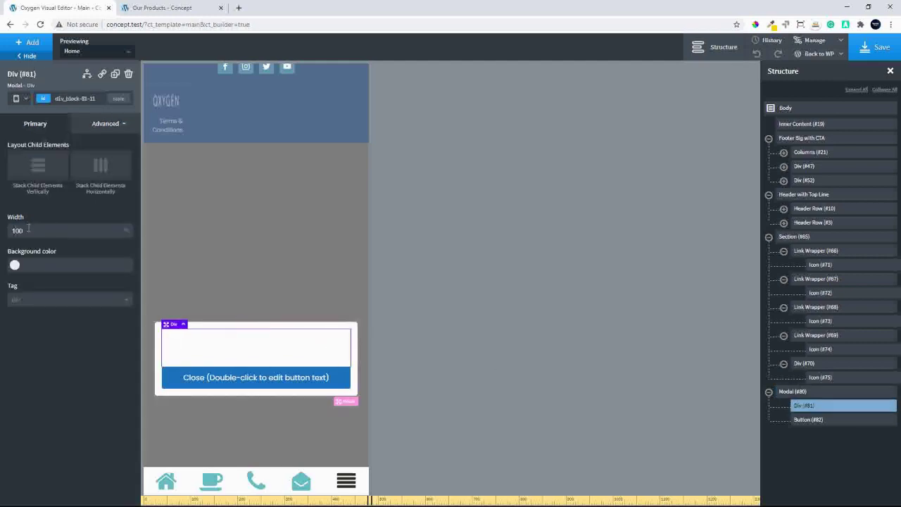
click(106, 123)
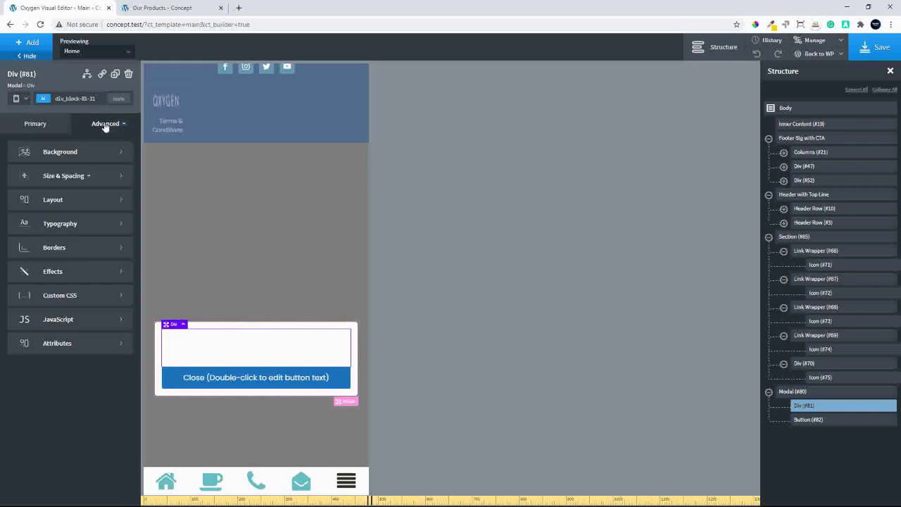
click(76, 180)
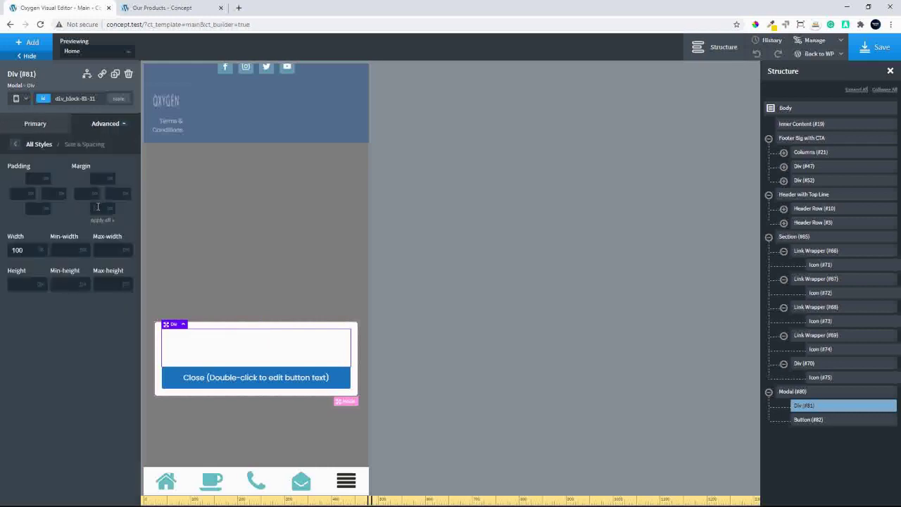
click(98, 207)
text(20)
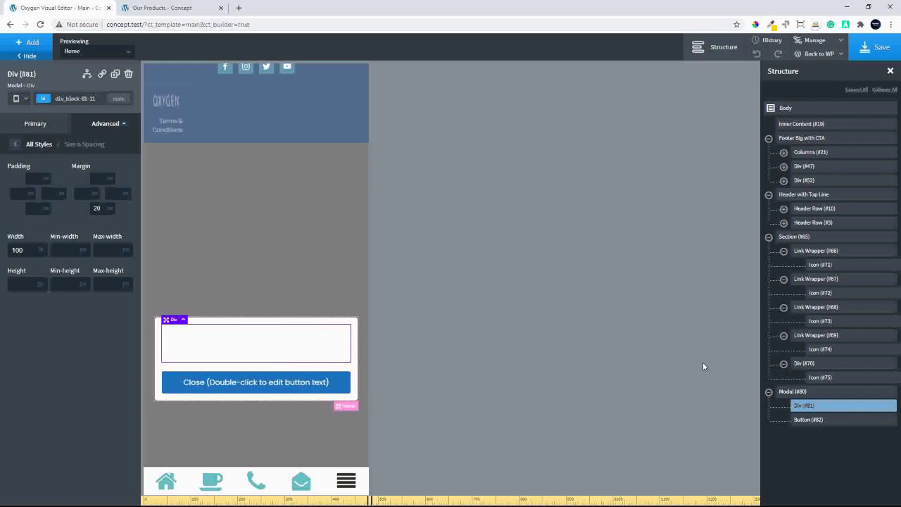
click(16, 145)
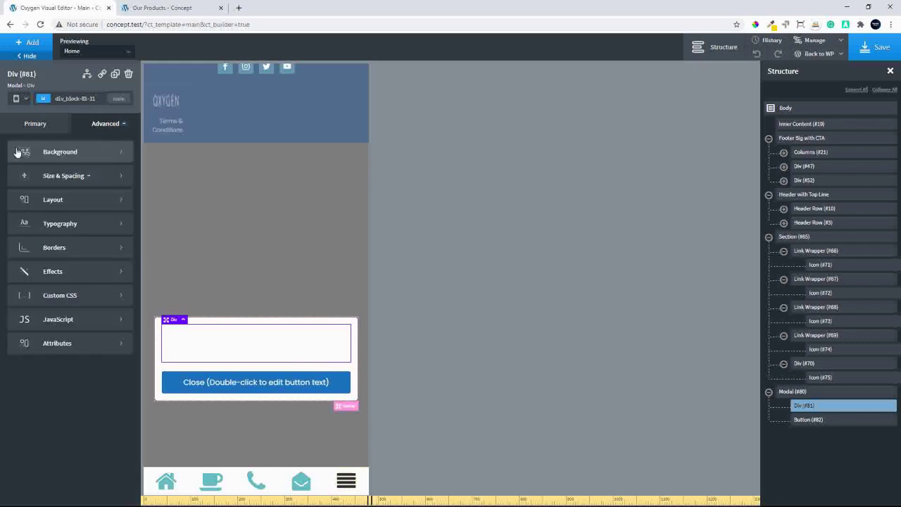
click(36, 131)
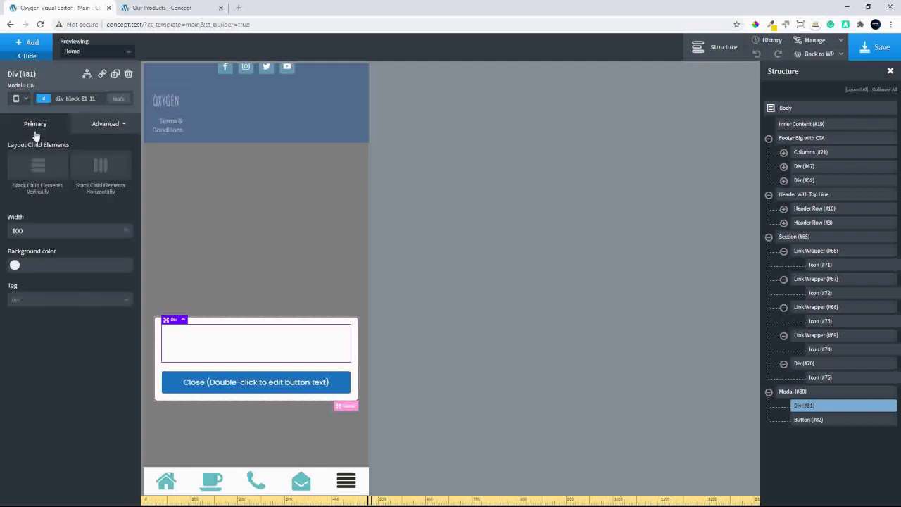
- Set the modal to show when the user clicks an element, choosing the hamburger icon's div in the bottom navigation as trigger
click(808, 393)
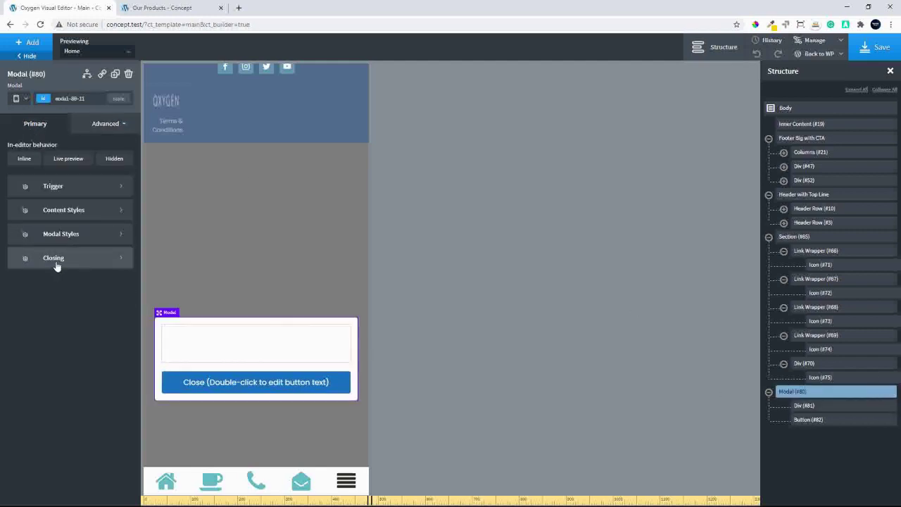
click(75, 186)
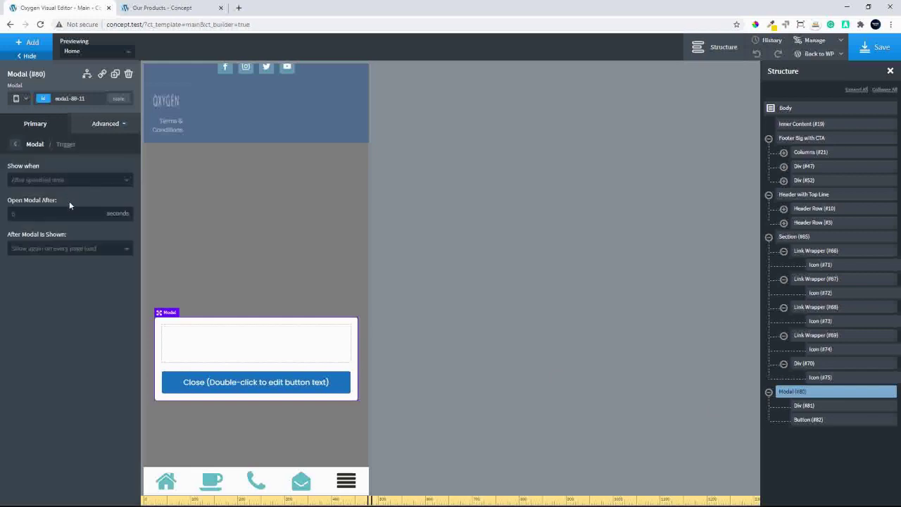
click(81, 179)
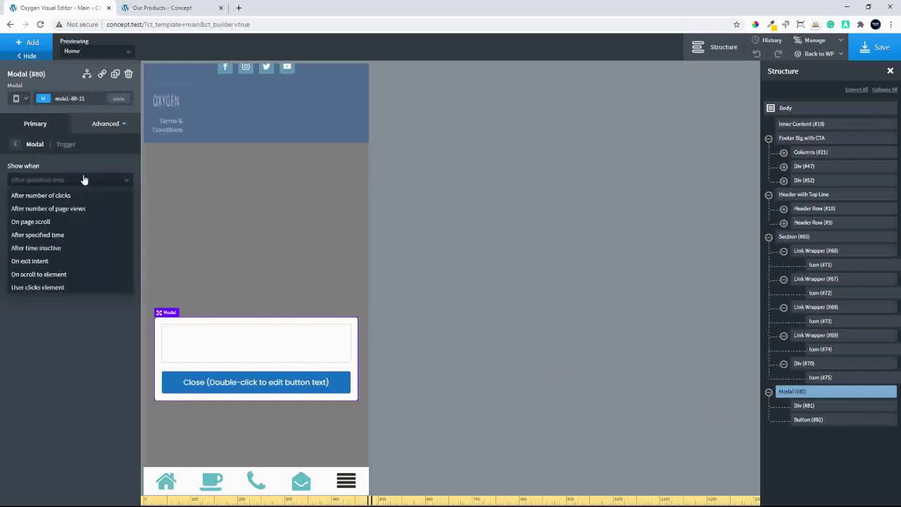
click(38, 288)
click(117, 217)
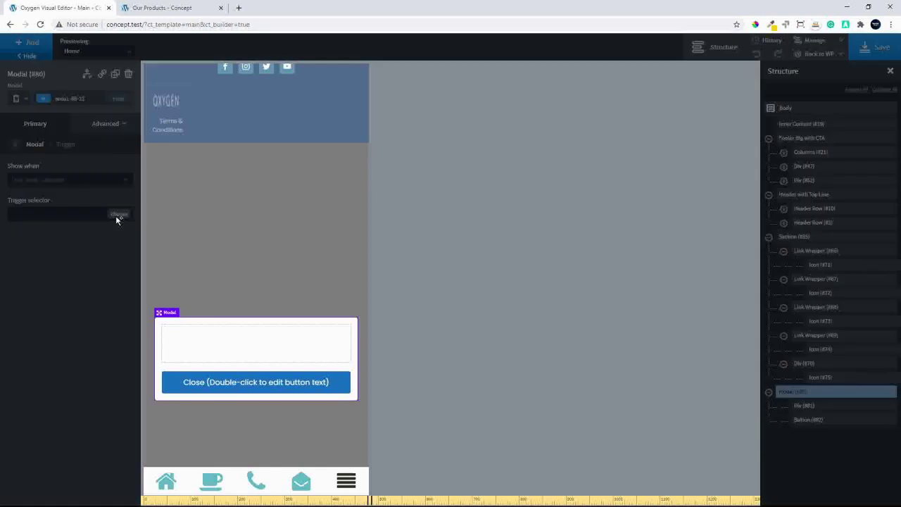
click(346, 480)
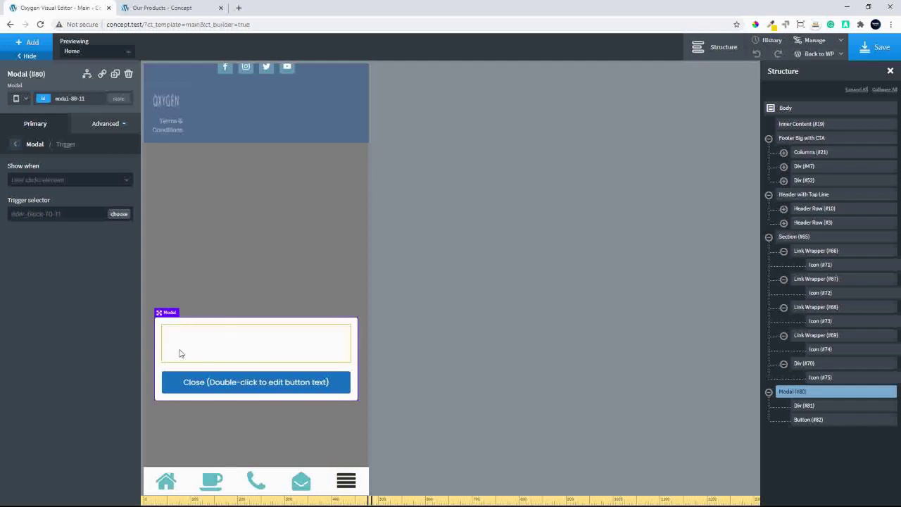
- Save the template, reload the Our Products page in the phone preview, and test opening and closing the modal from the hamburger icon
click(873, 48)
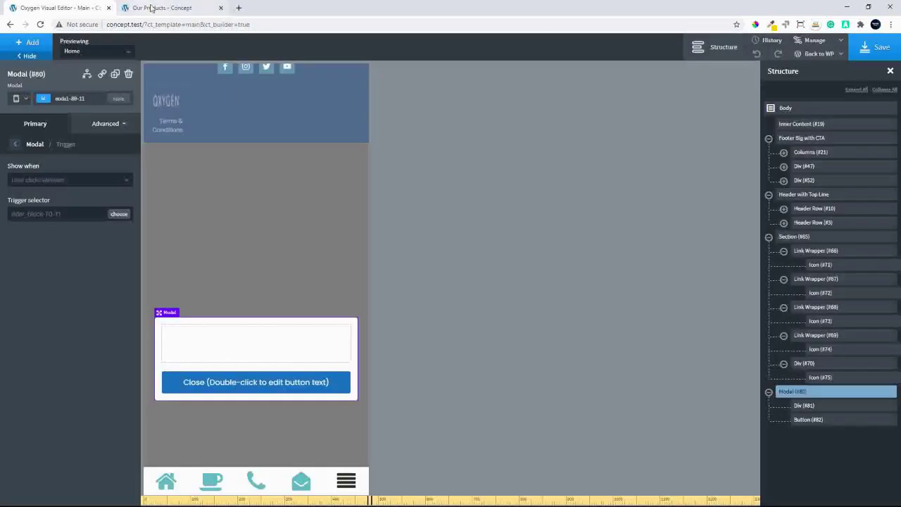
click(152, 8)
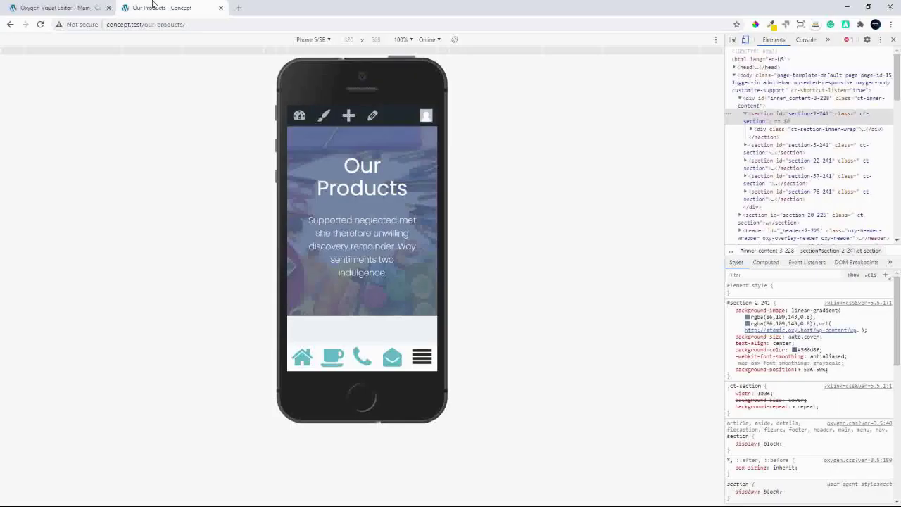
click(40, 24)
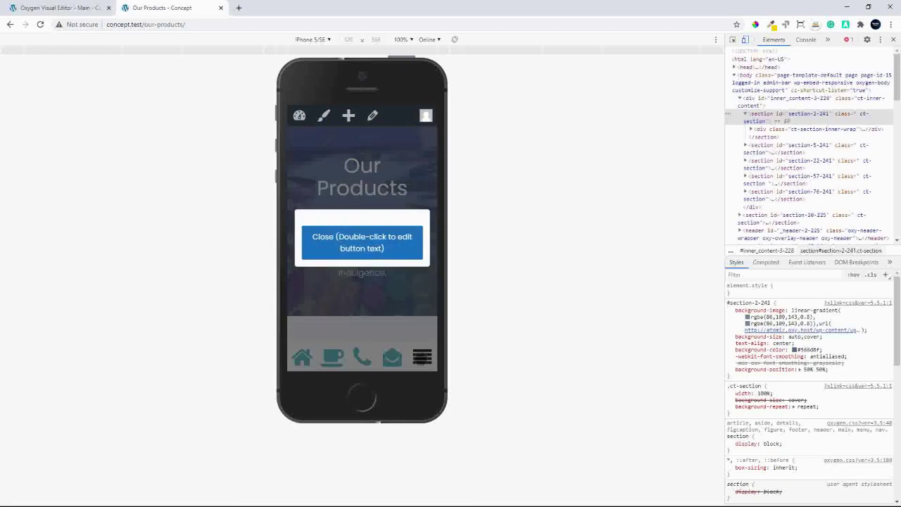
click(356, 245)
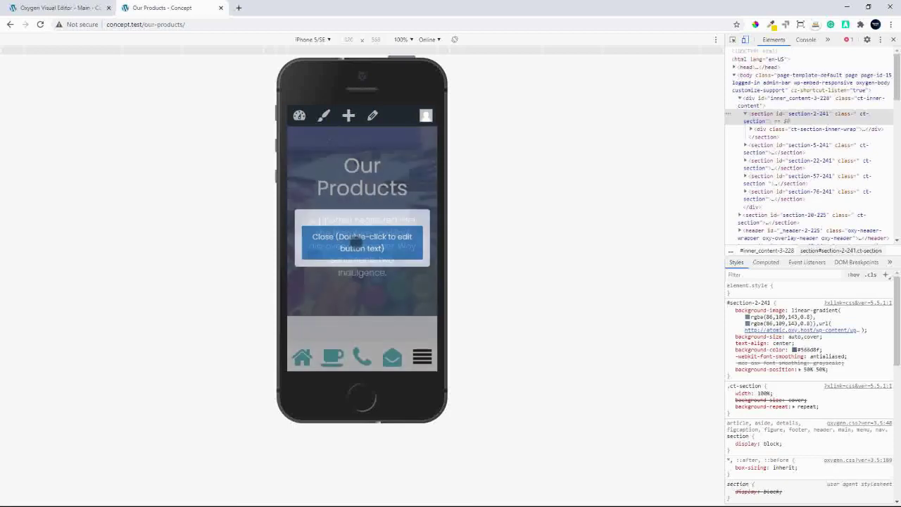
click(368, 296)
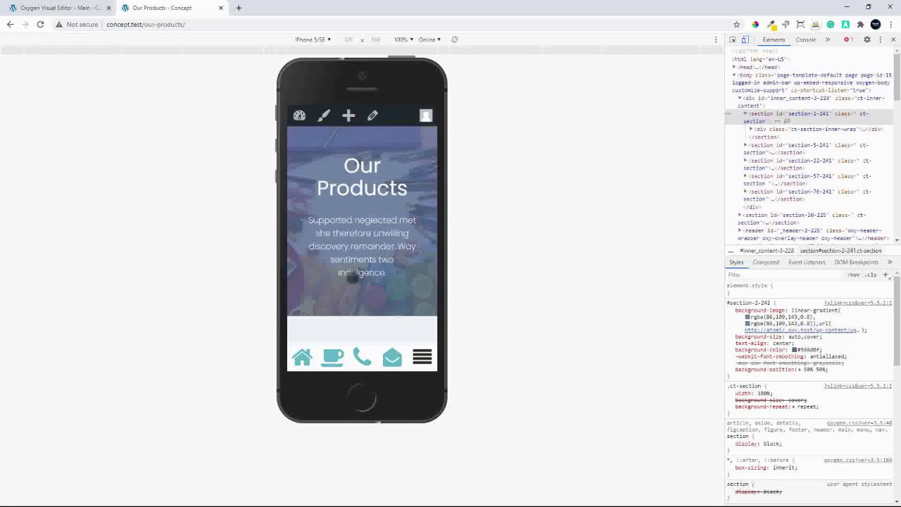
- Back in the Oxygen editor, stack and center the modal's inner div content and insert the Logo.png image from the media library into it
click(61, 9)
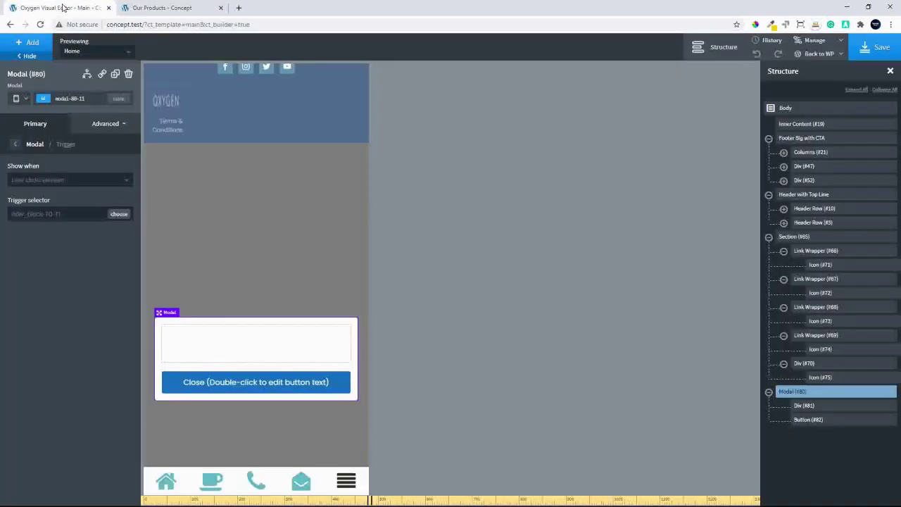
click(235, 348)
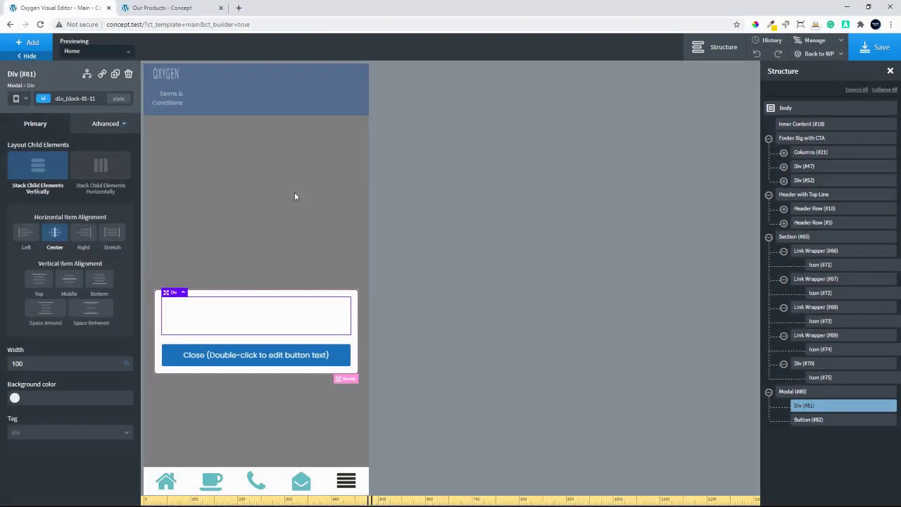
click(33, 42)
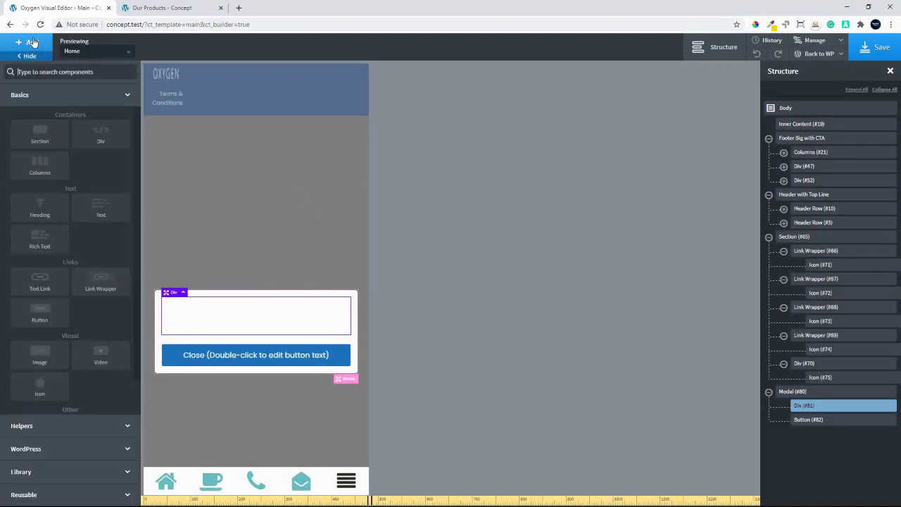
click(39, 356)
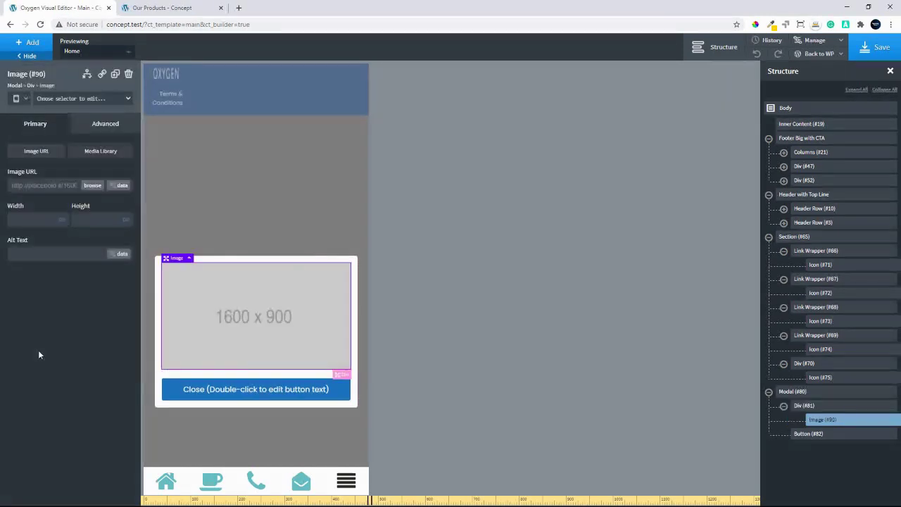
click(92, 183)
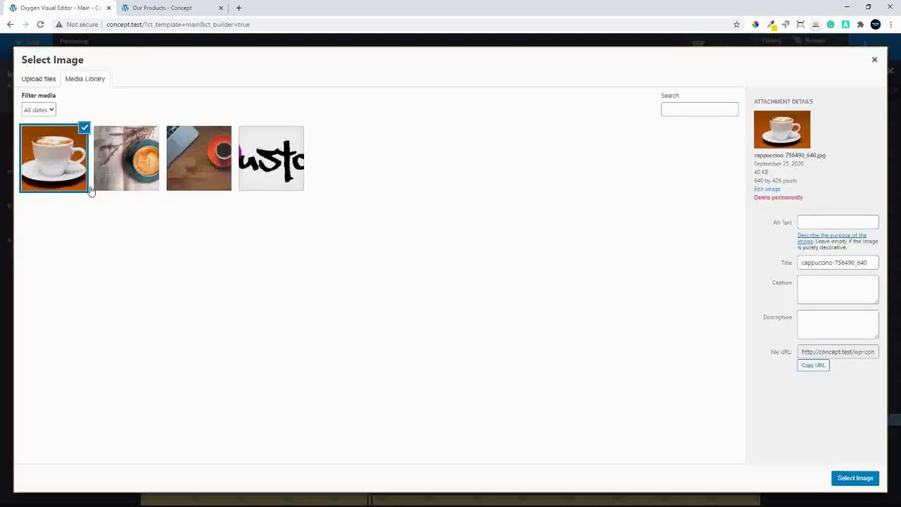
click(279, 156)
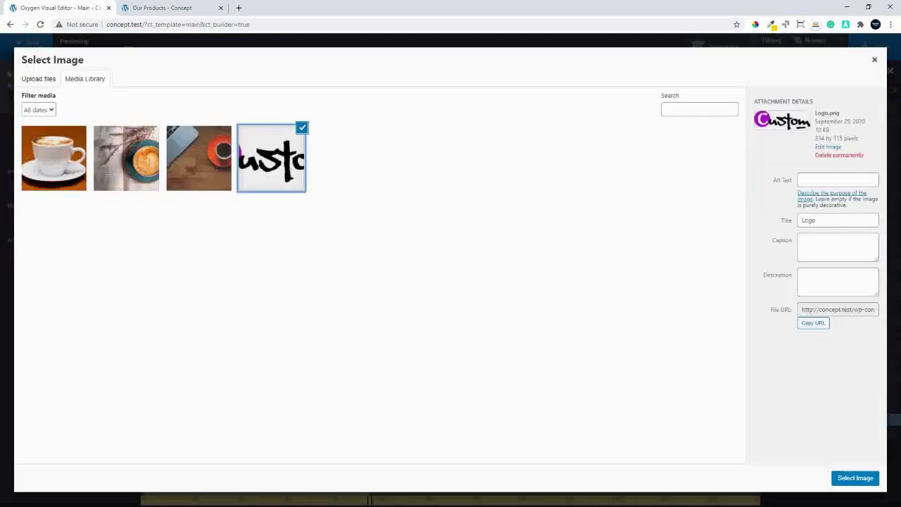
click(864, 479)
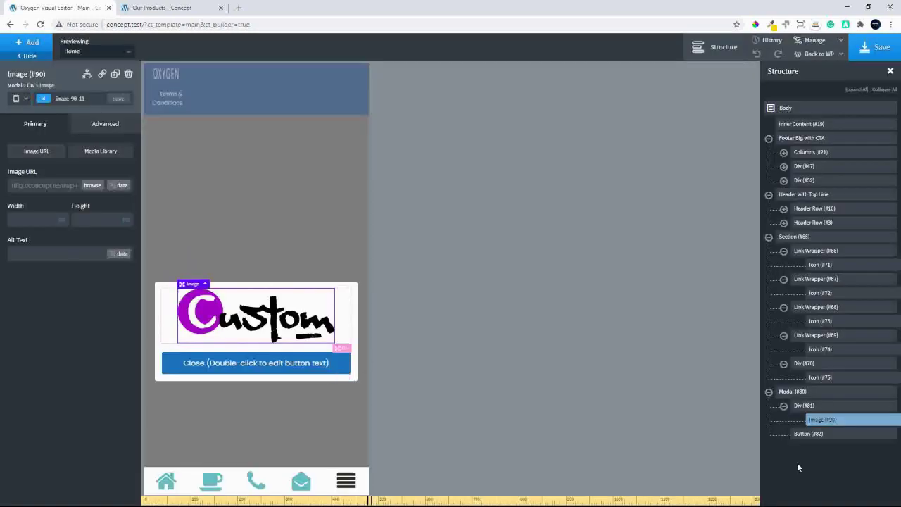
click(344, 317)
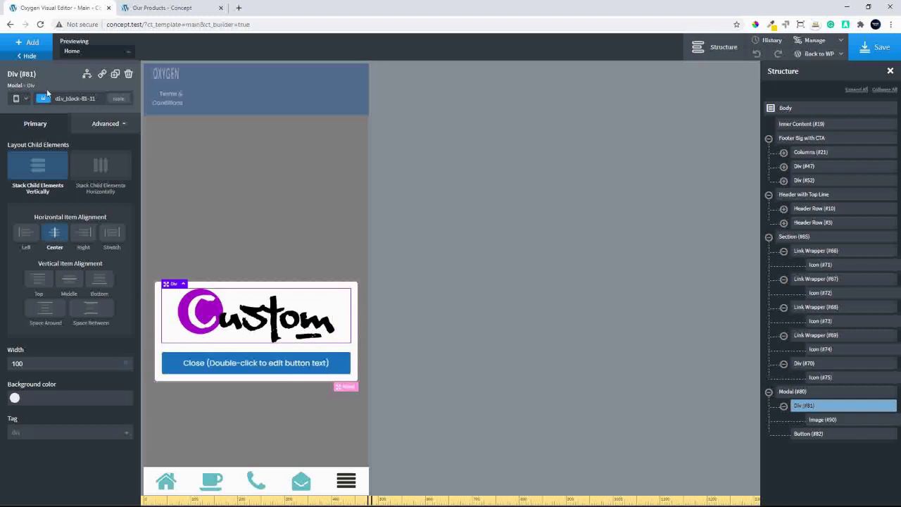
- Add a 100% wide div below the logo inside the modal's inner div and duplicate it three times
click(16, 42)
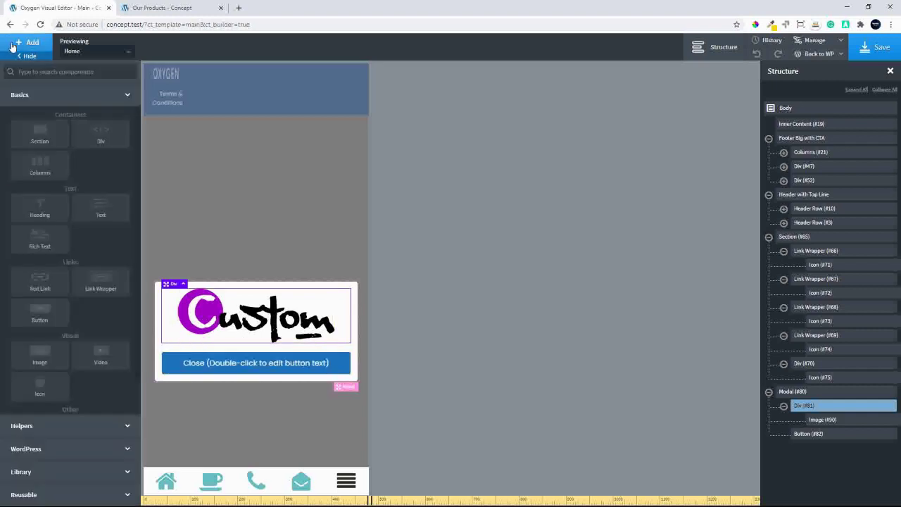
click(101, 141)
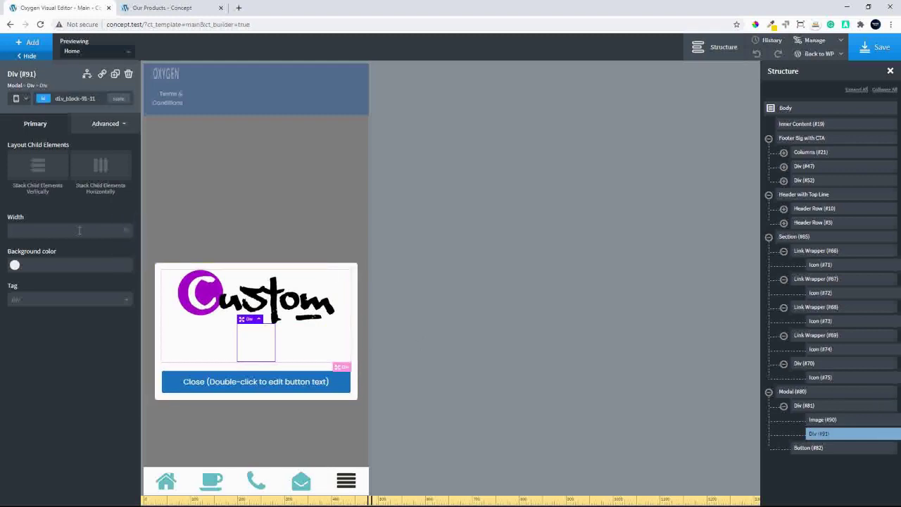
text(00)
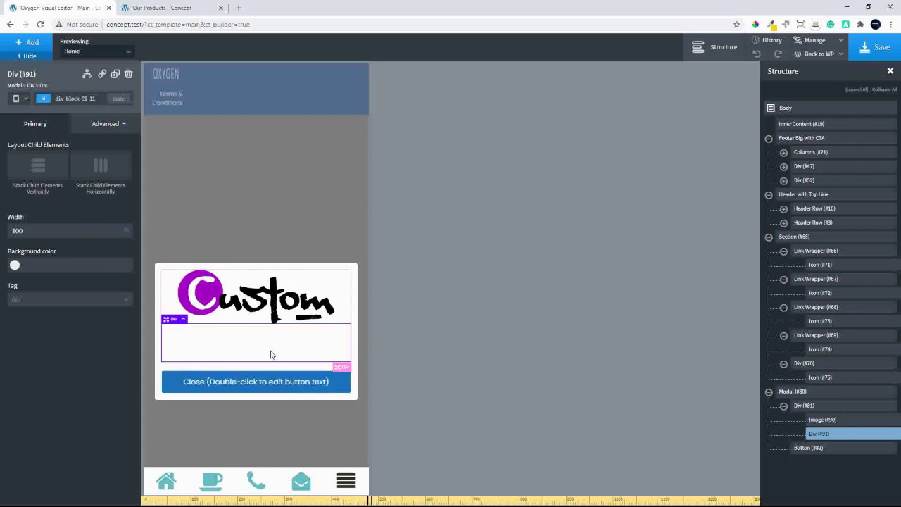
click(116, 74)
click(116, 74)
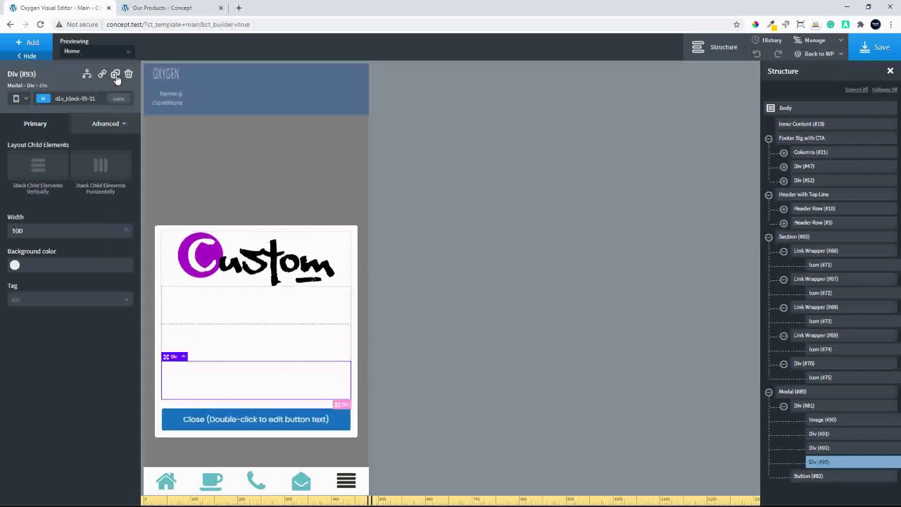
click(116, 75)
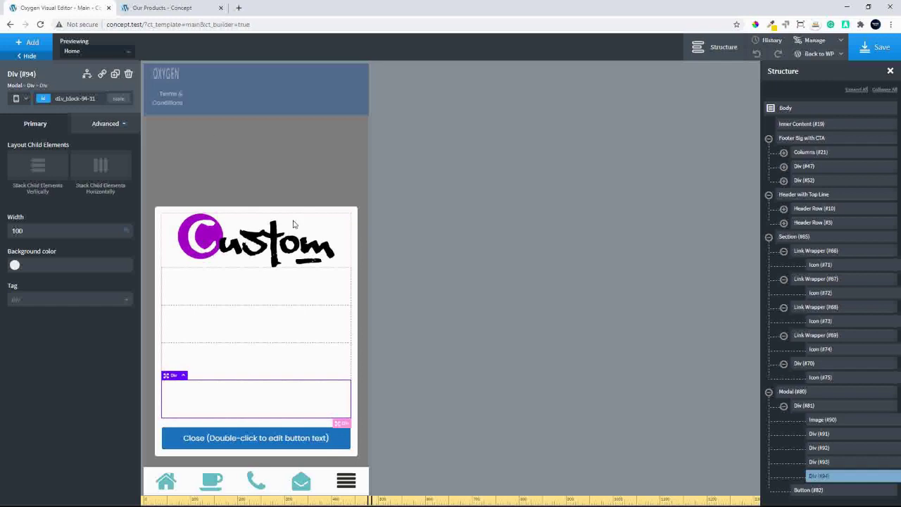
- Insert an image into the first empty div below the logo, using coffee-2151200_640.jpg from the media library
click(239, 288)
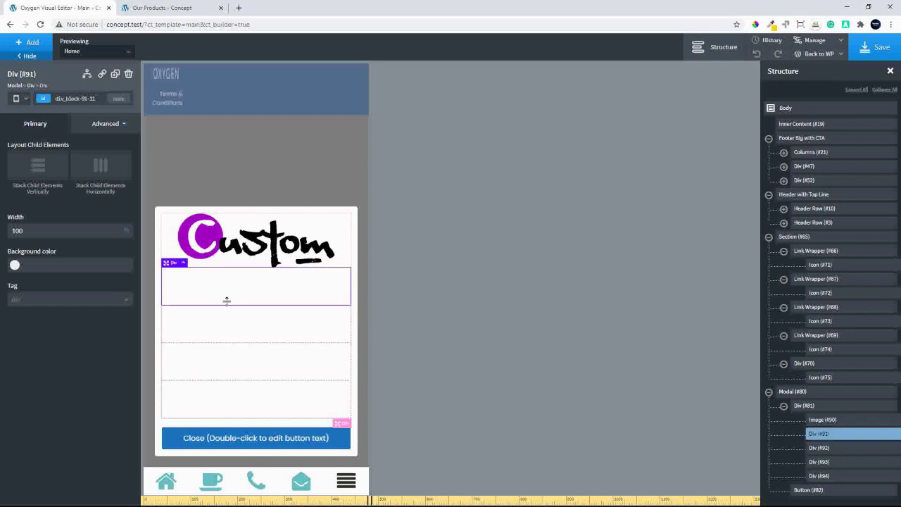
click(27, 44)
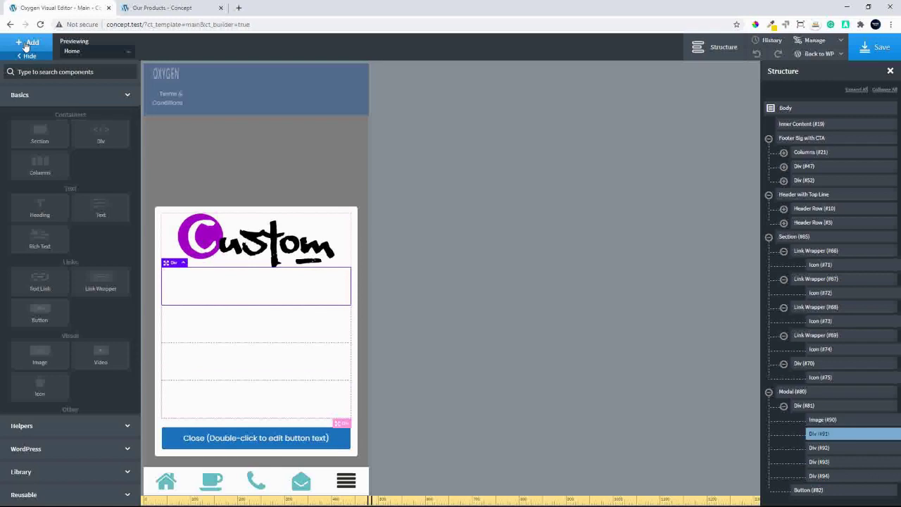
click(34, 360)
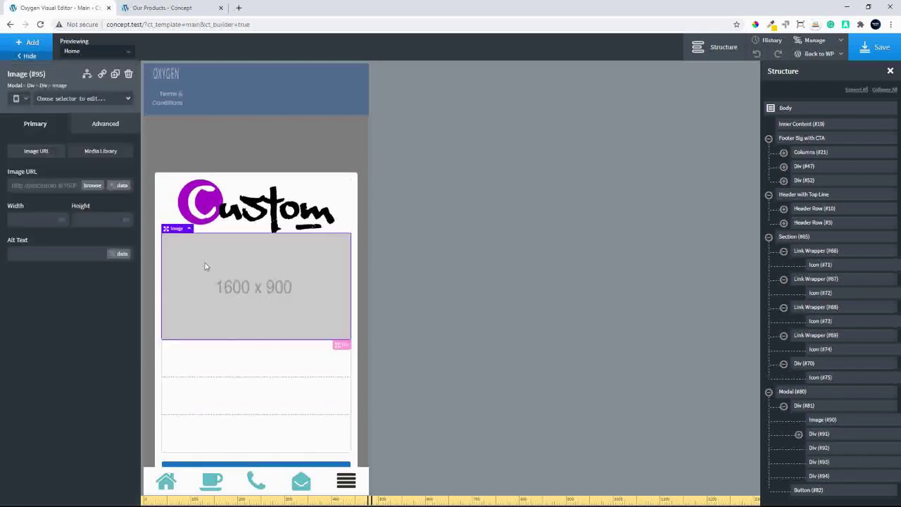
click(91, 186)
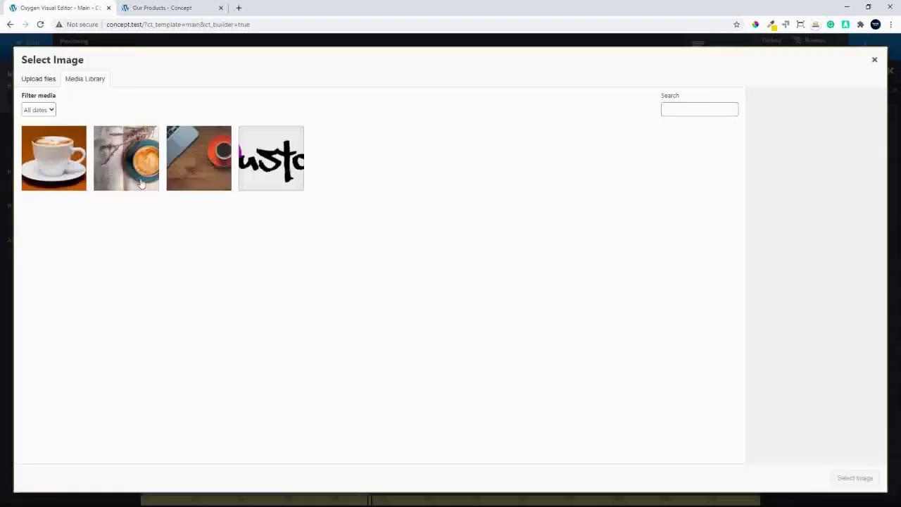
click(55, 157)
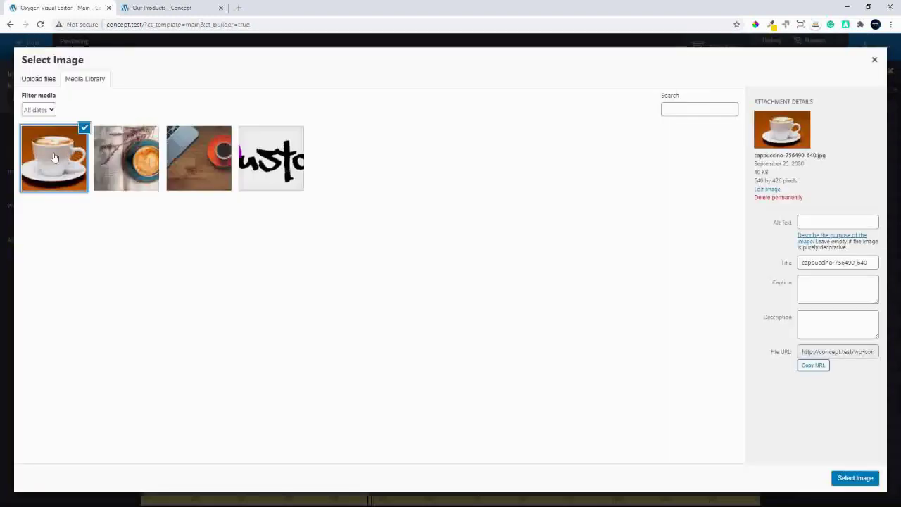
click(120, 166)
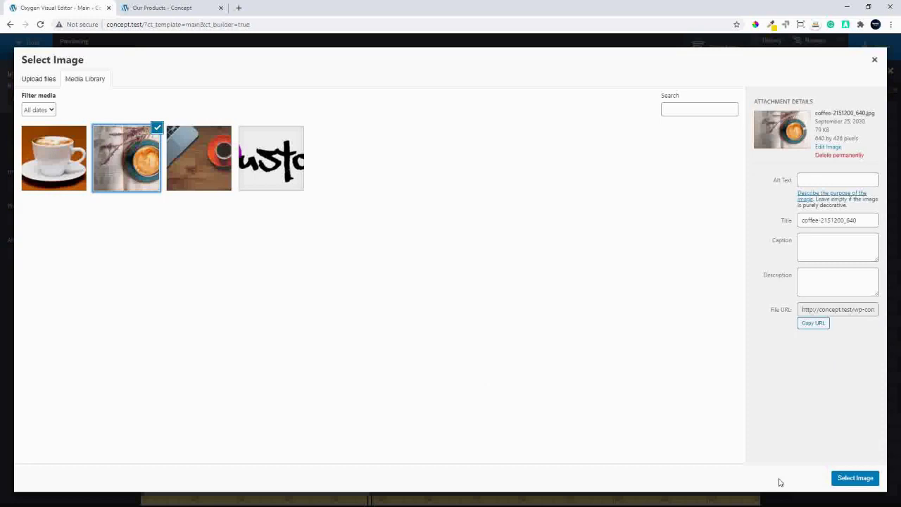
click(868, 481)
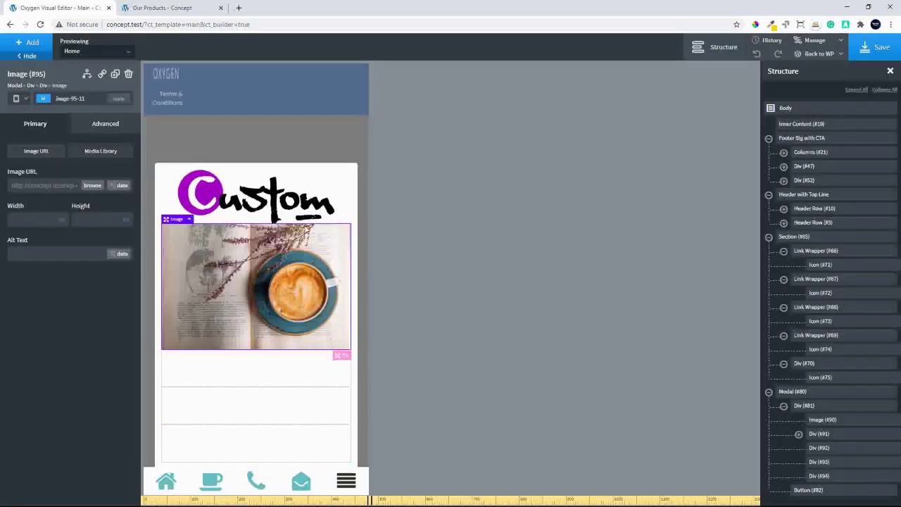
- Give the logo image in the modal a 20 px bottom margin
click(240, 206)
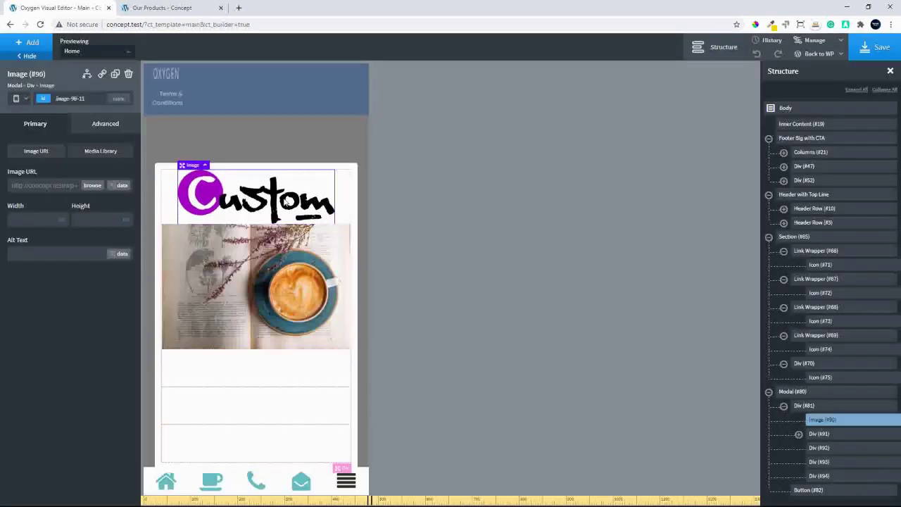
click(105, 125)
click(62, 177)
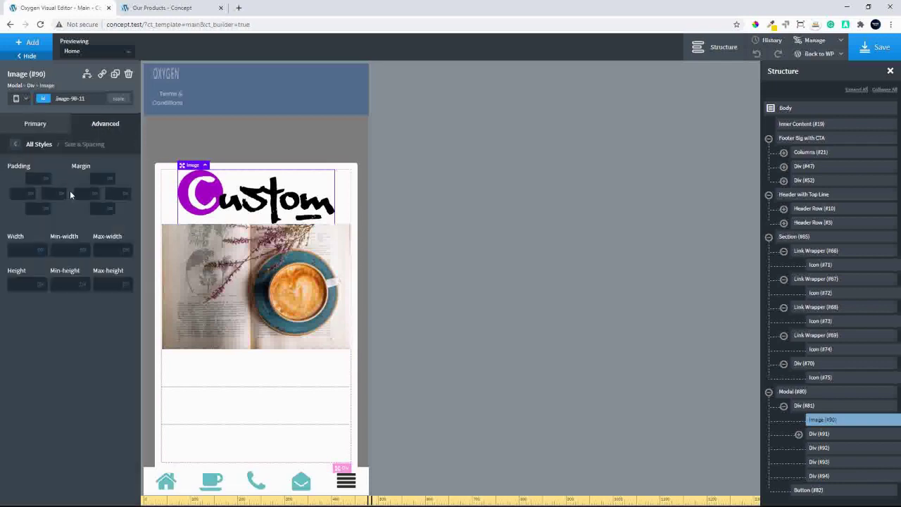
click(98, 209)
text(20)
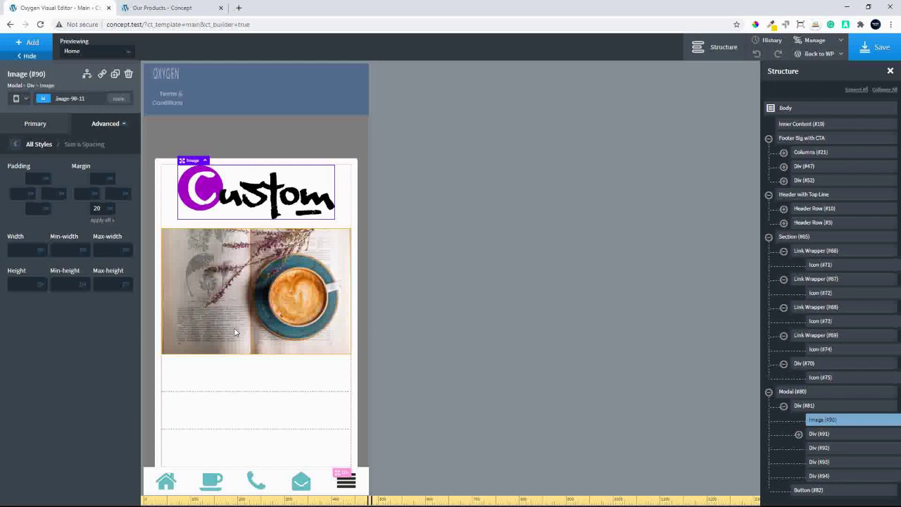
- Add a text element after the coffee image in the same div, reading "back to nature"
click(236, 285)
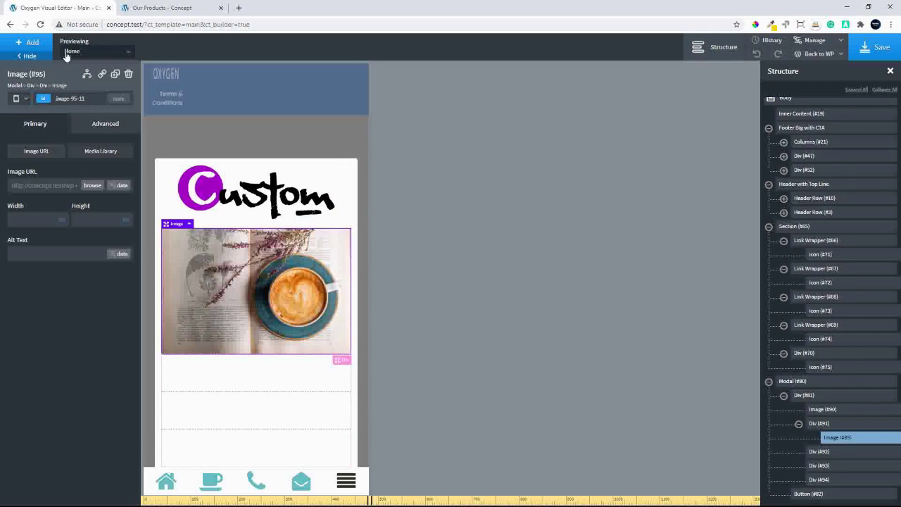
click(28, 43)
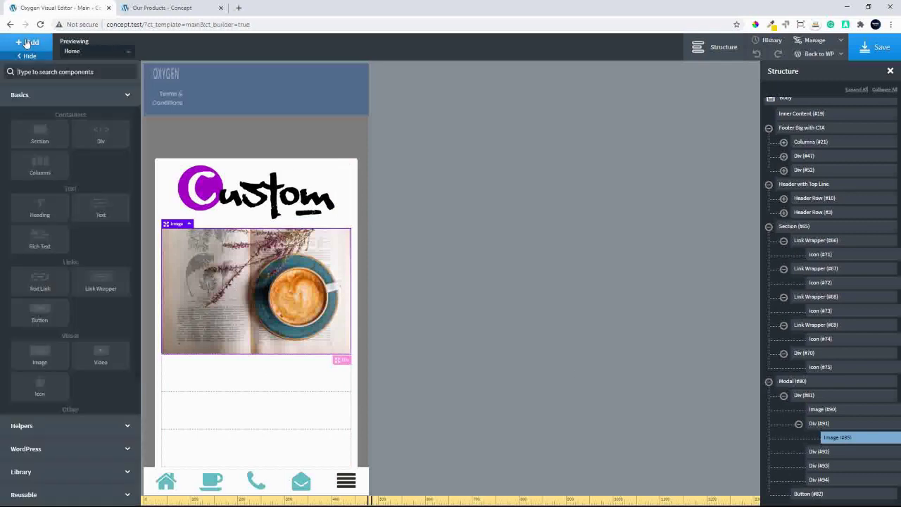
click(90, 203)
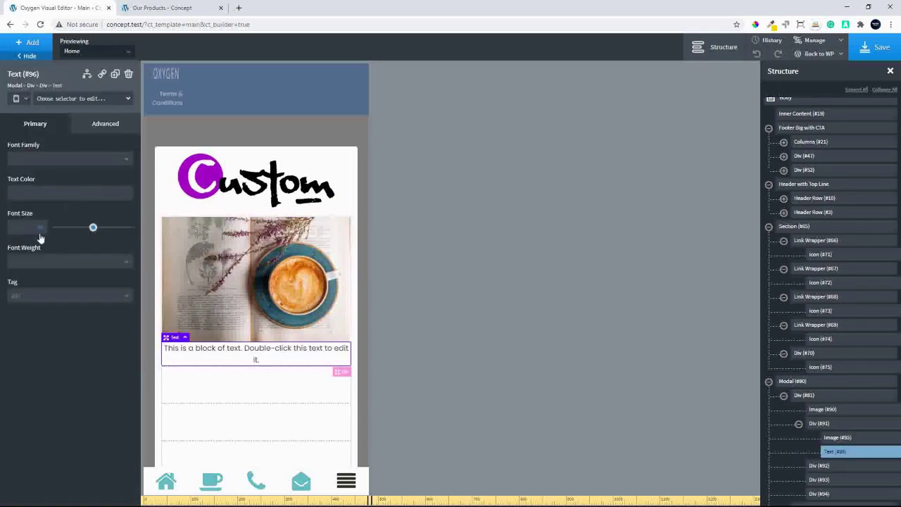
double_click(237, 352)
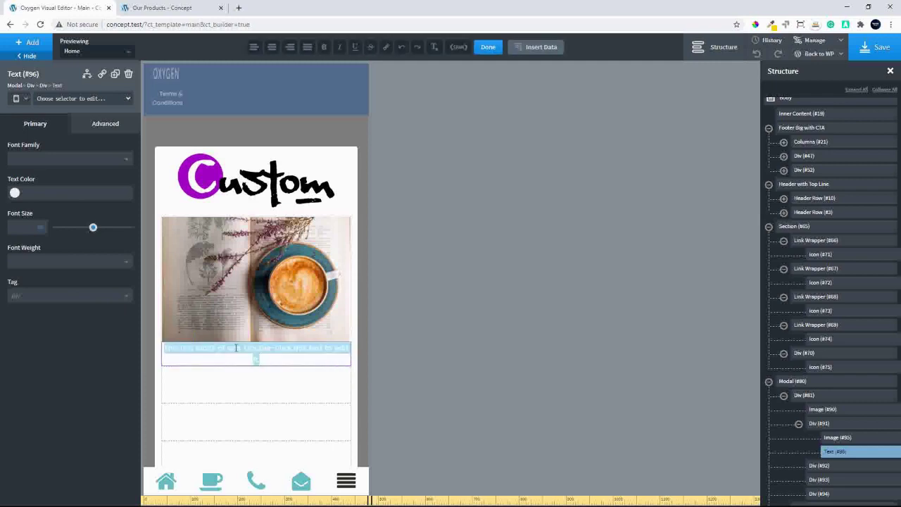
text(back to)
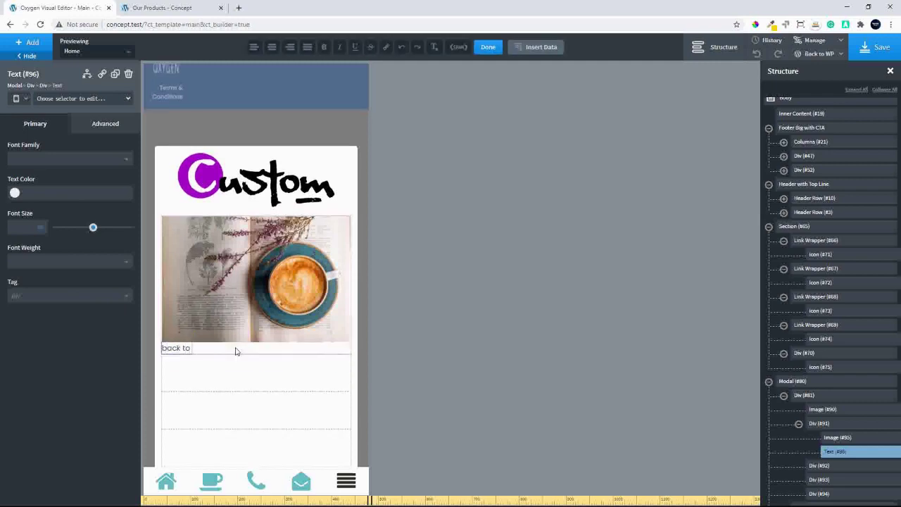
text( nature)
- Set the position of the "back to nature" text to absolute so it overlays the coffee image
click(104, 127)
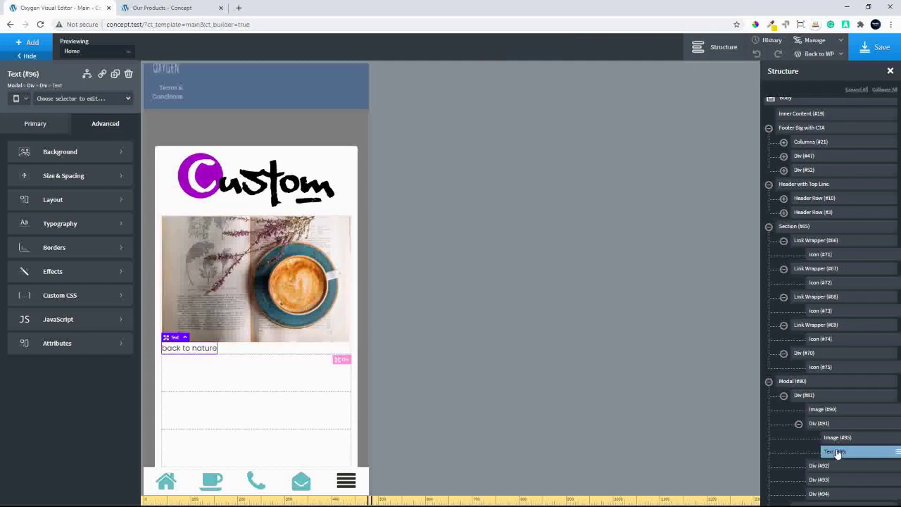
click(76, 200)
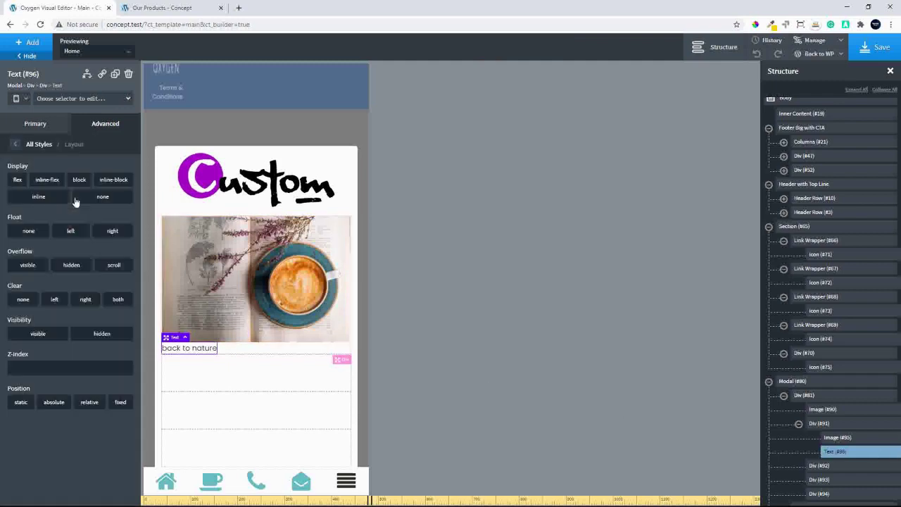
click(54, 403)
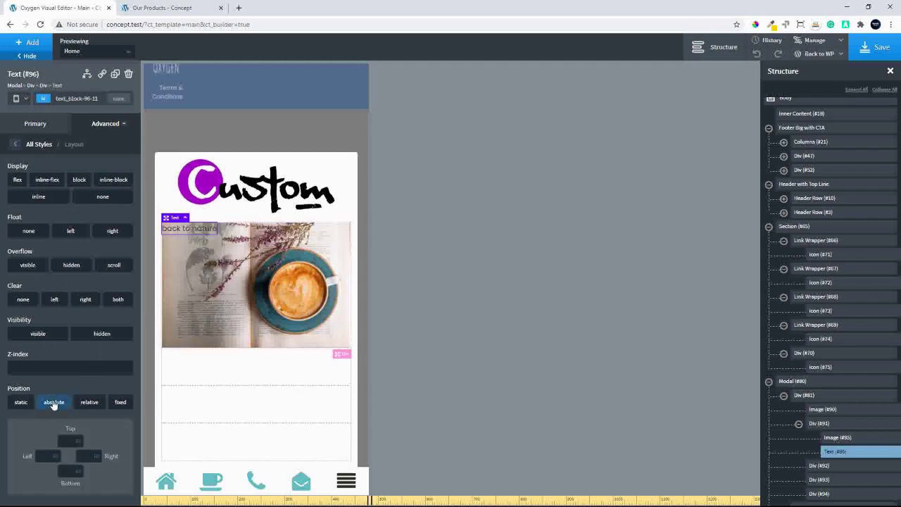
- Set the position of the div holding the coffee image and text to relative
click(838, 424)
click(83, 123)
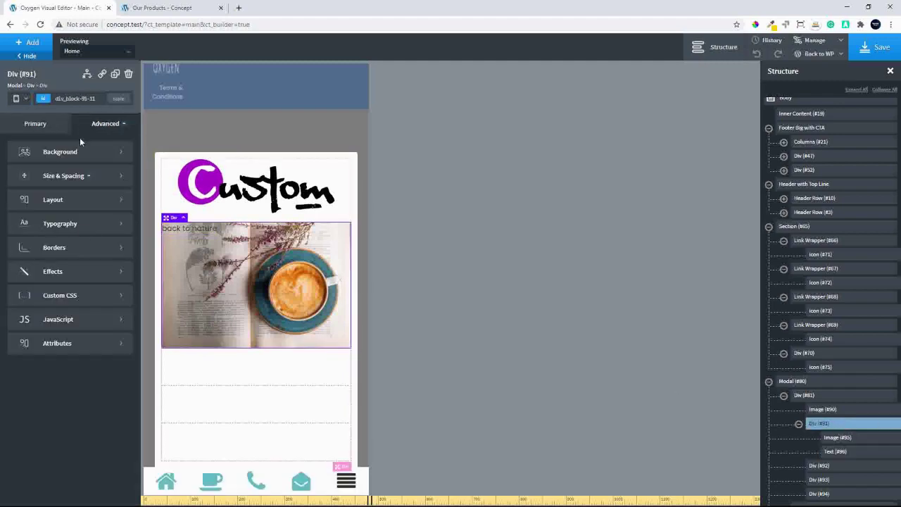
click(64, 201)
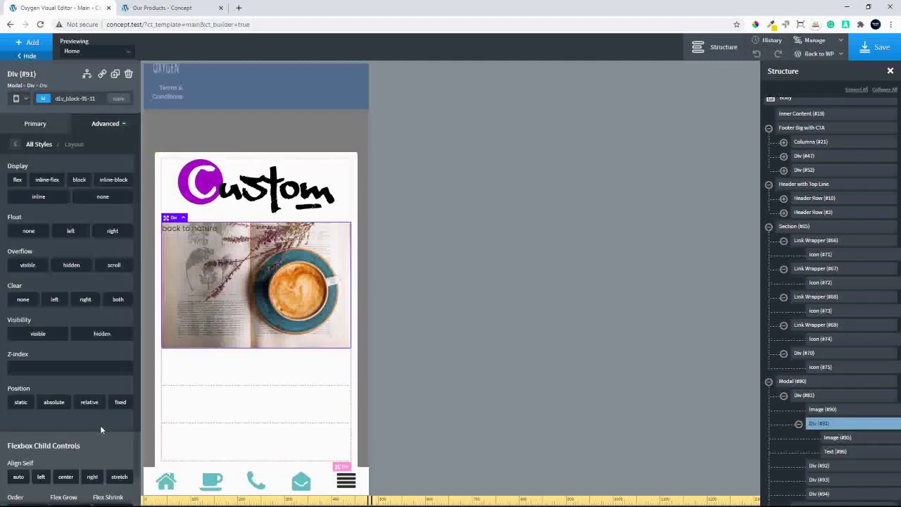
scroll(99, 421, down, 1)
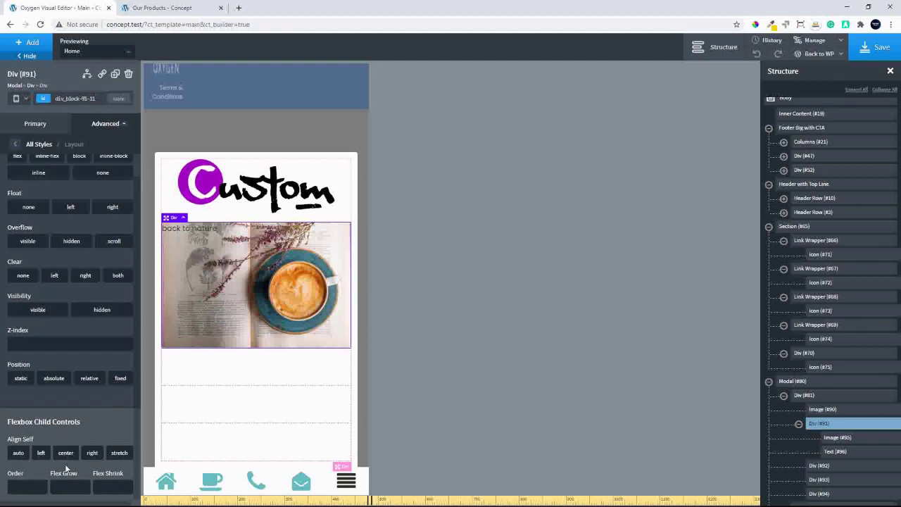
click(87, 378)
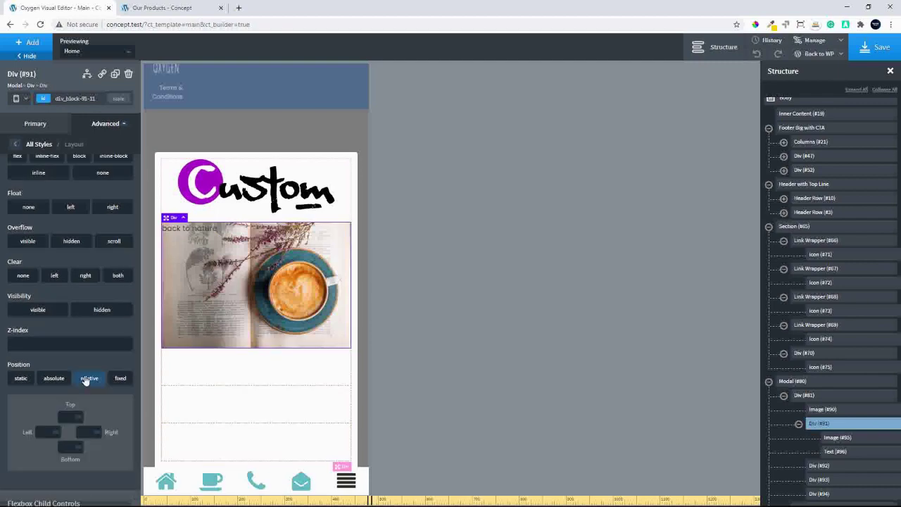
- Stack the coffee image div's children vertically, with center horizontal and middle vertical alignment
click(837, 452)
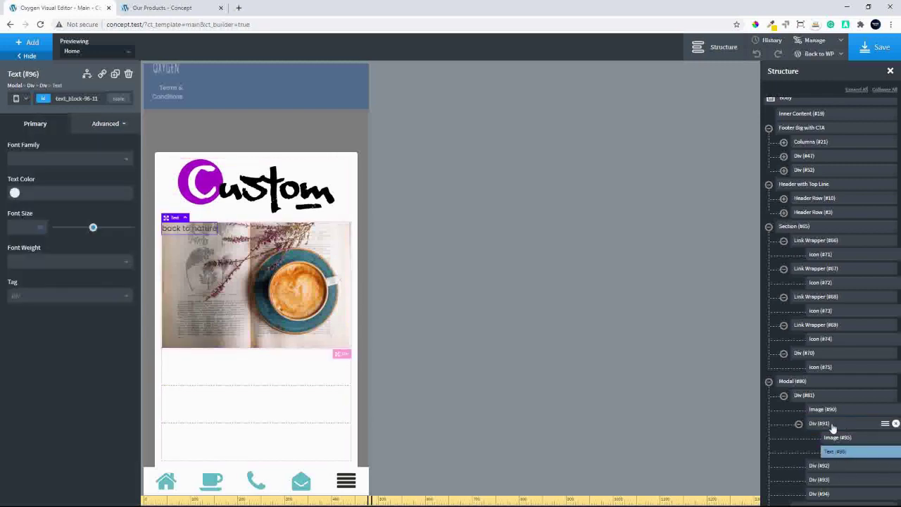
click(832, 425)
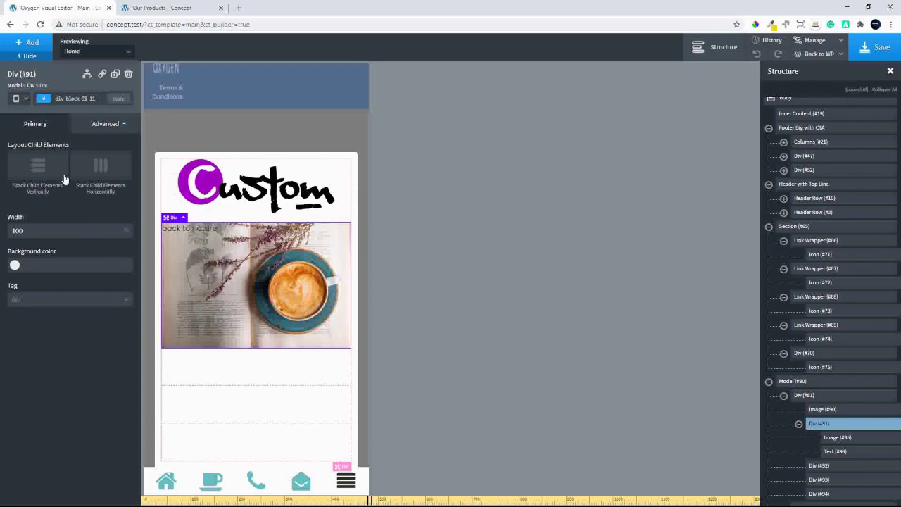
click(38, 169)
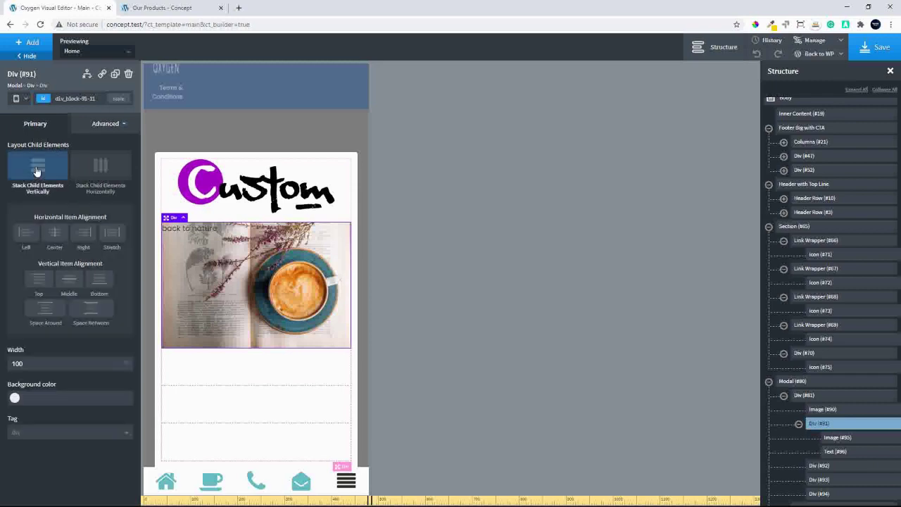
click(55, 234)
click(68, 282)
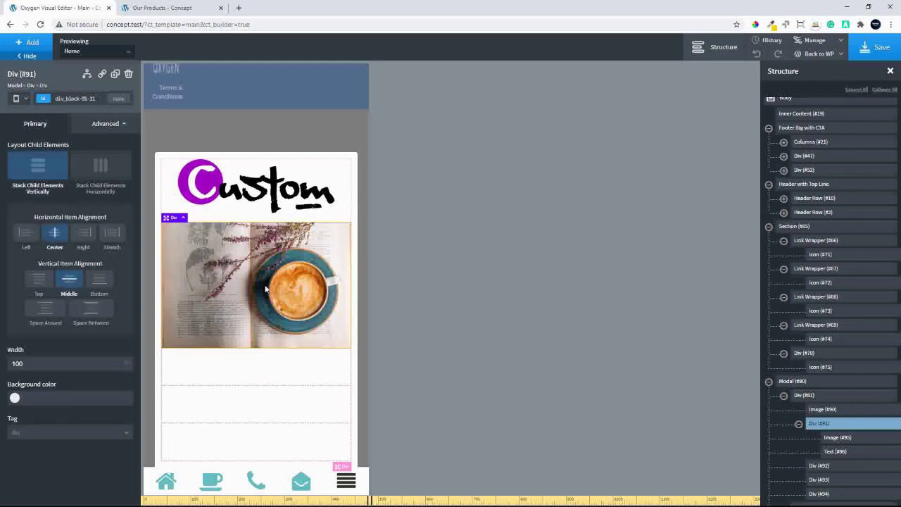
- Set the "back to nature" text color to the atomic White global color
click(837, 451)
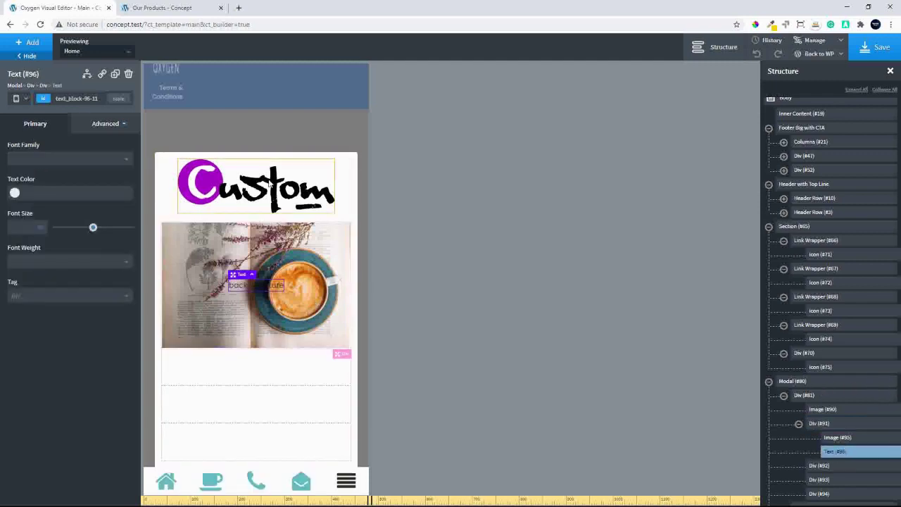
click(14, 193)
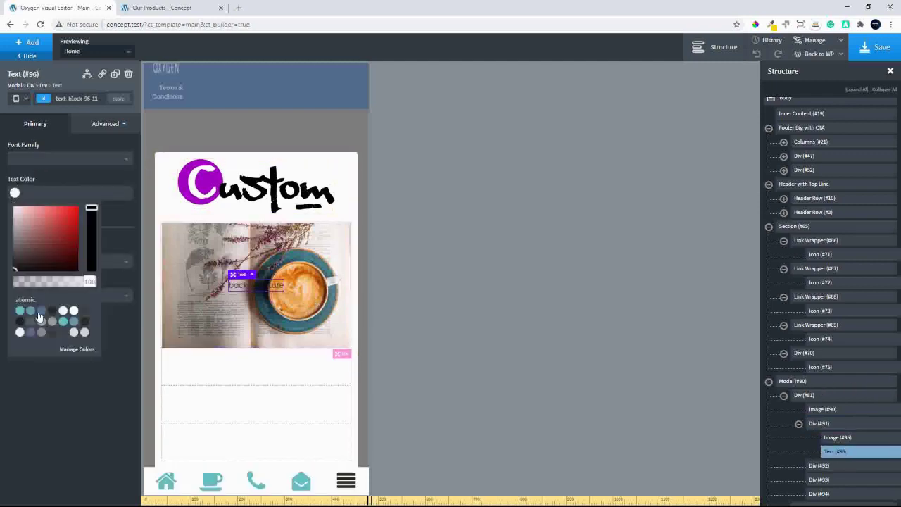
click(74, 311)
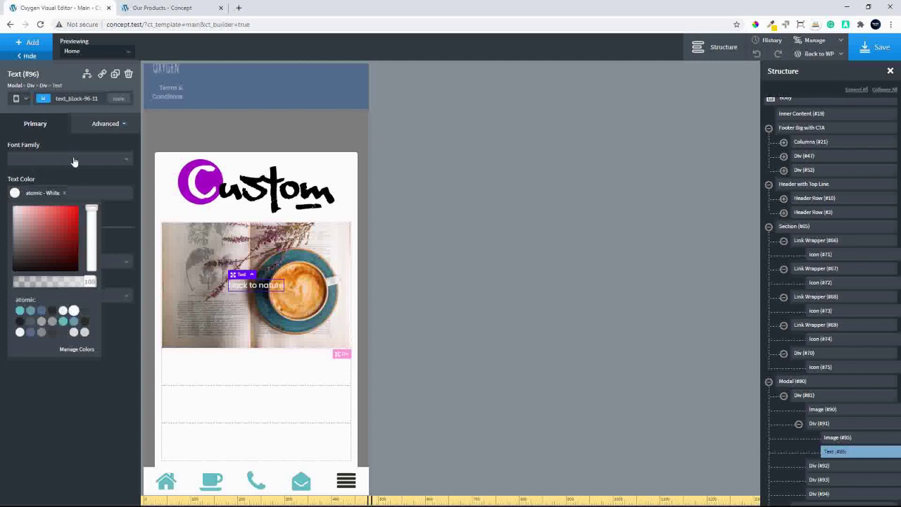
click(95, 226)
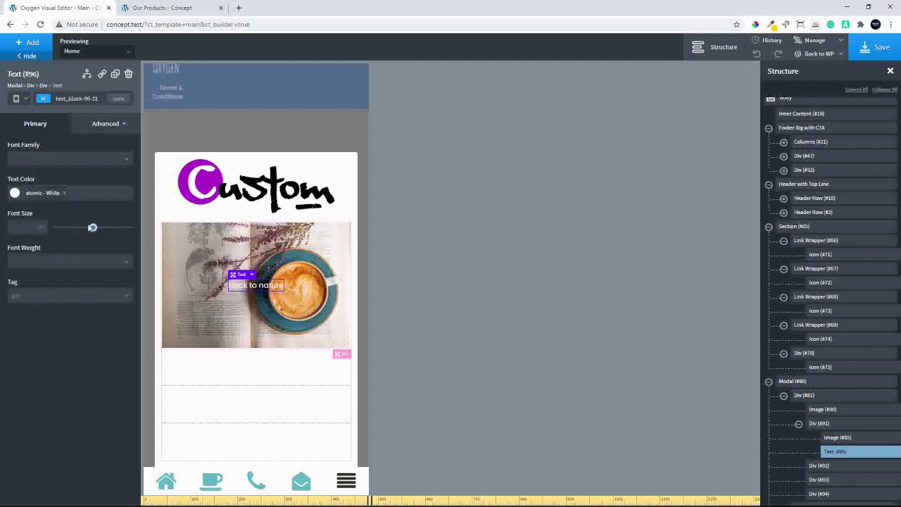
- Set the "back to nature" text's font size to 44 and its bottom position offset to 15
mouse_move(93, 226)
mouse_down()
mouse_move(82, 228)
mouse_move(88, 235)
mouse_up()
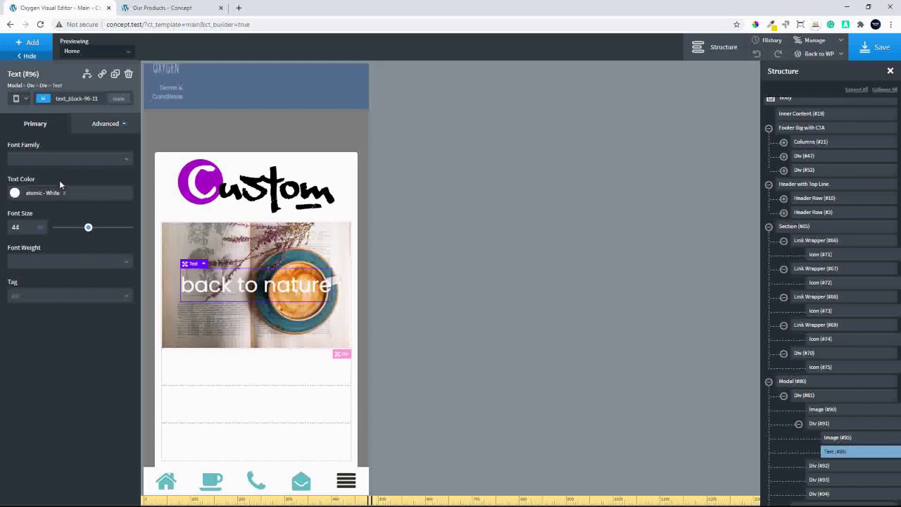
click(100, 127)
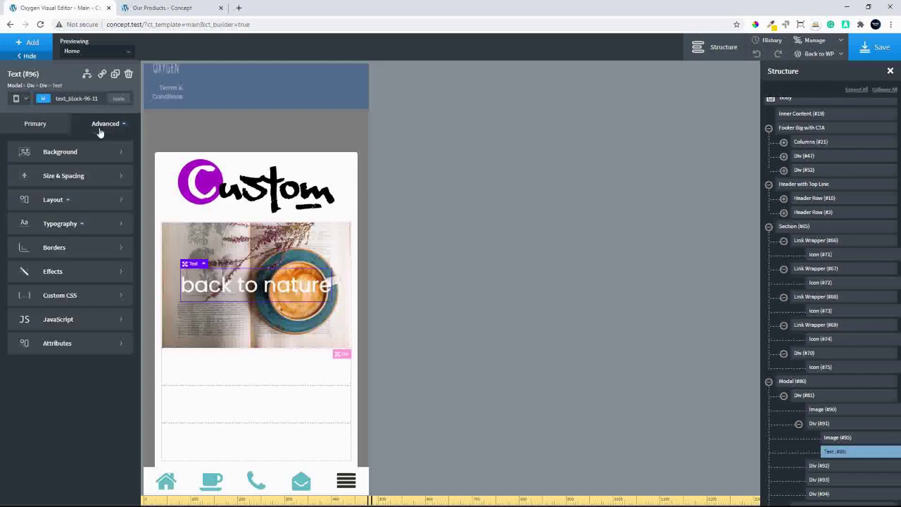
click(73, 200)
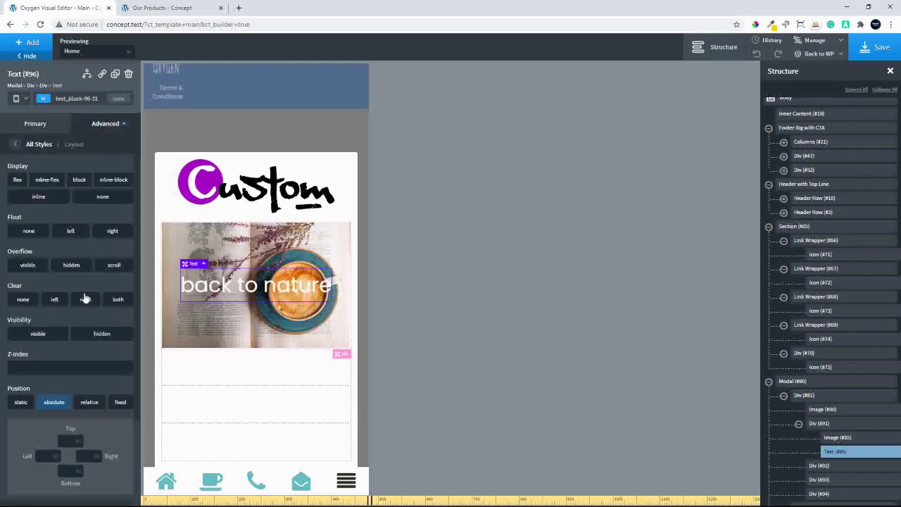
click(71, 471)
text(20)
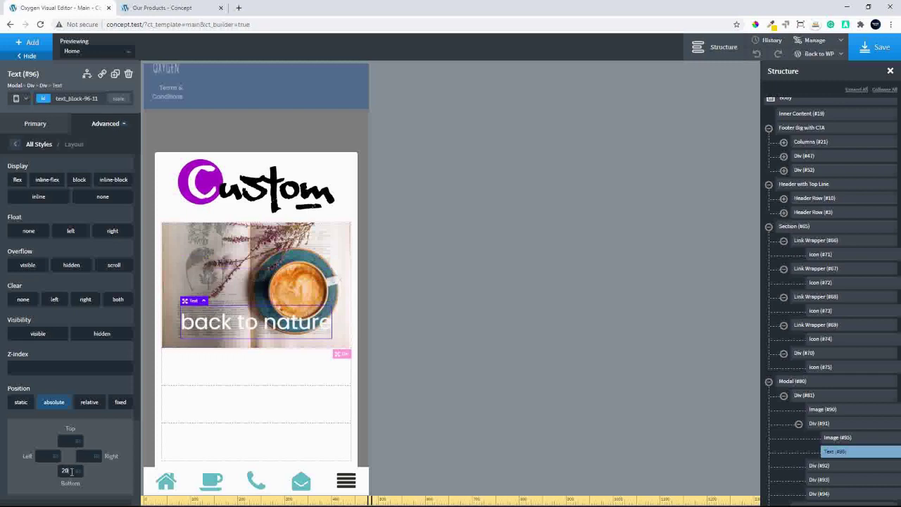
key(Down)
key(Down)
key(Down)
key(Down)
key(Down)
key(Down)
key(Down)
key(Down)
key(Down)
key(Down)
key(Down)
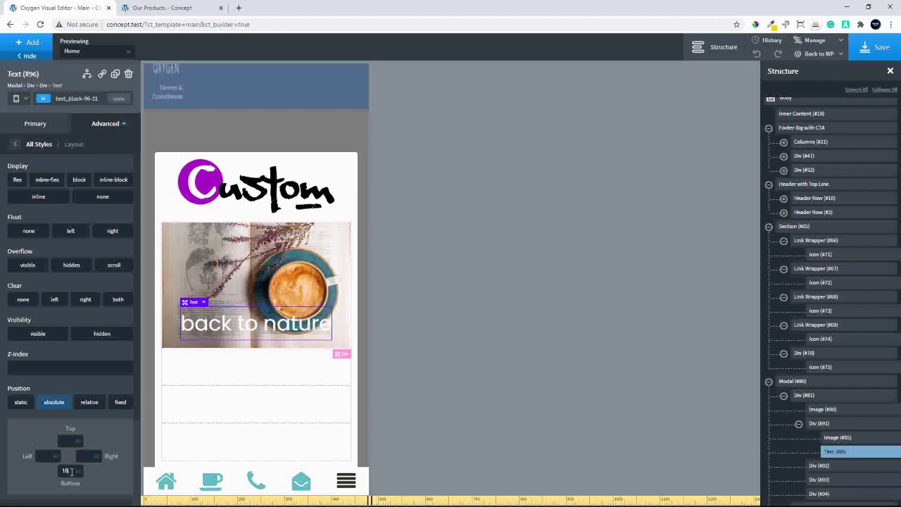
key(Down)
key(Down)
key(Down)
key(Down)
key(Down)
key(Down)
key(Down)
key(Down)
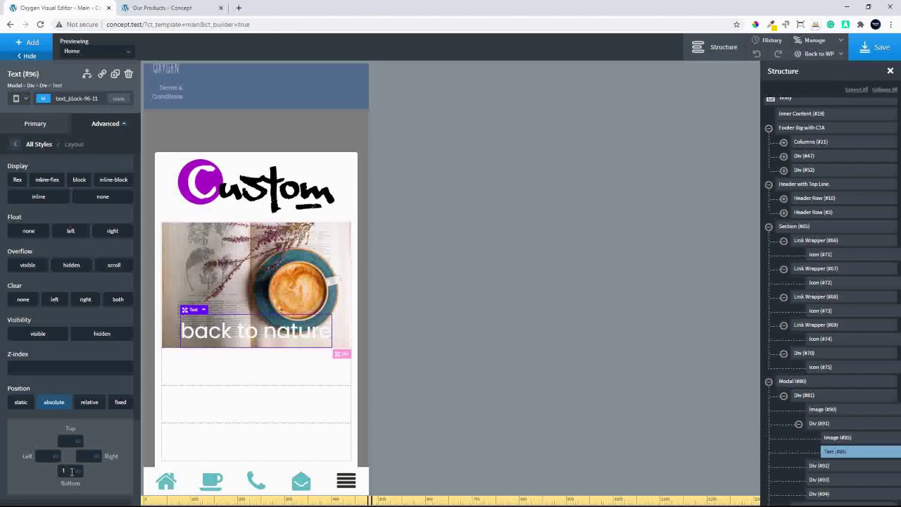
key(Up)
key(Up)
key(Up)
key(Up)
key(Up)
key(Up)
key(Up)
key(Up)
key(Up)
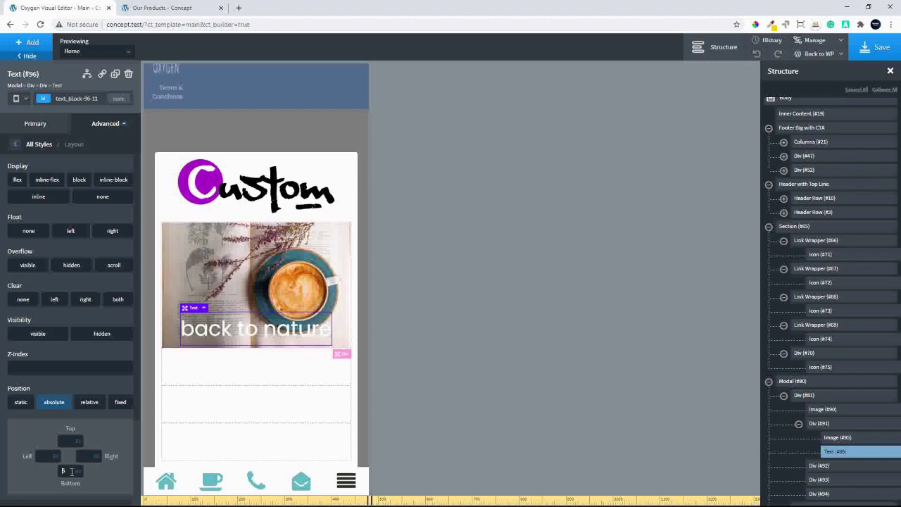
key(Up)
key(Up)
key(Up)
key(Up)
key(Up)
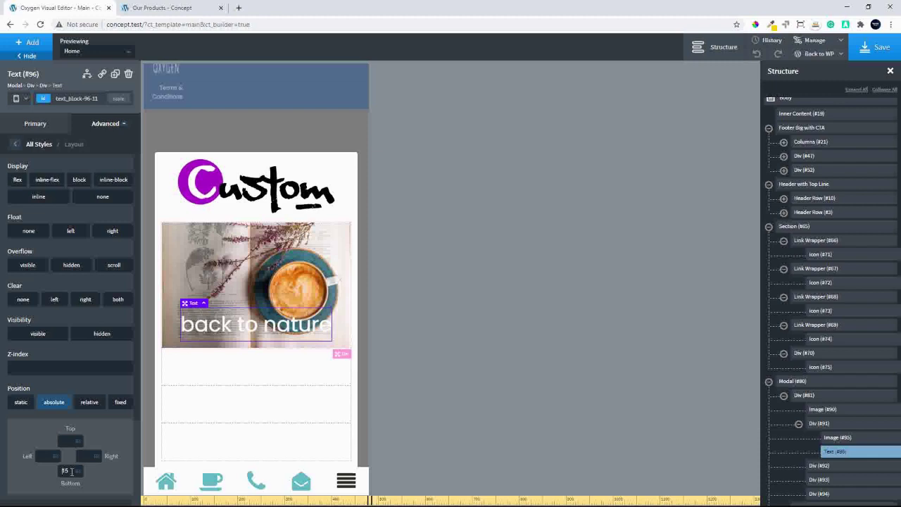
- Open the background color picker for the "back to nature" text
click(15, 148)
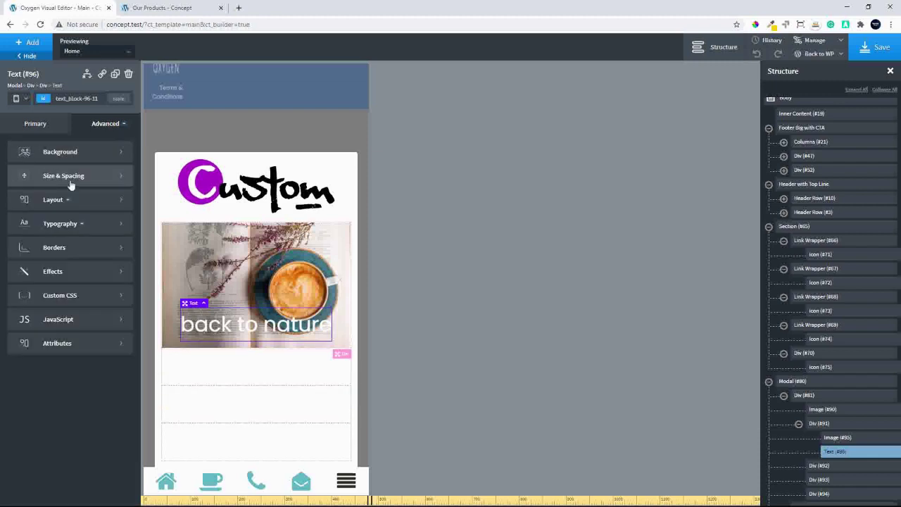
click(61, 153)
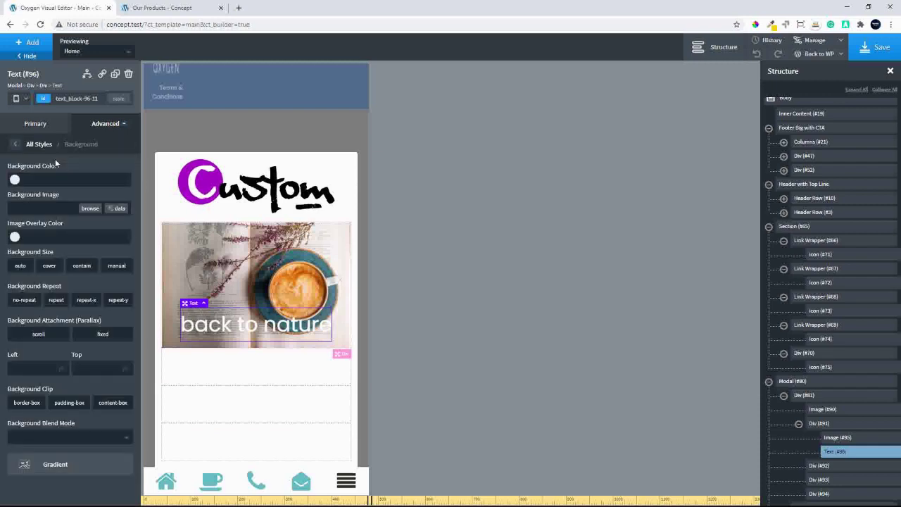
click(15, 180)
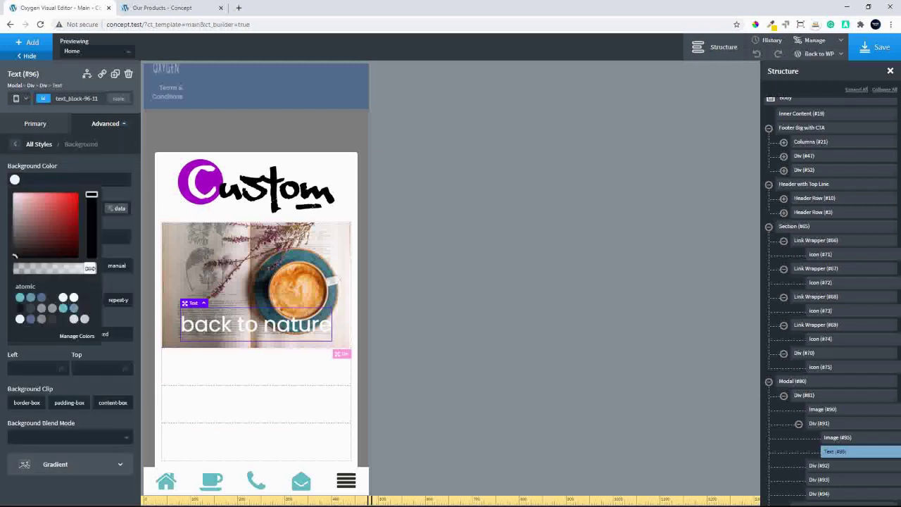
- Give the "back to nature" text a translucent black background of rgba(0,0,0,0.49) and a line height of 1.2
drag(90, 268, 54, 274)
click(31, 154)
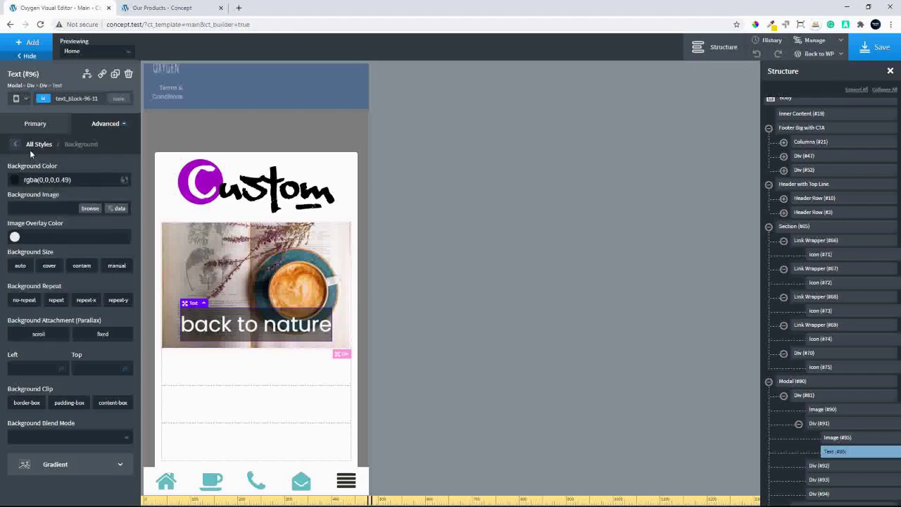
click(18, 146)
click(74, 222)
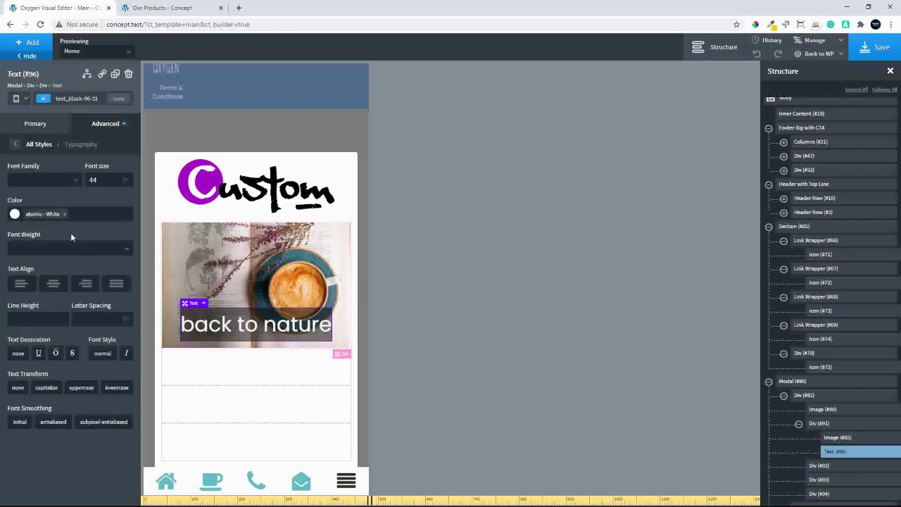
click(29, 320)
text(1.2)
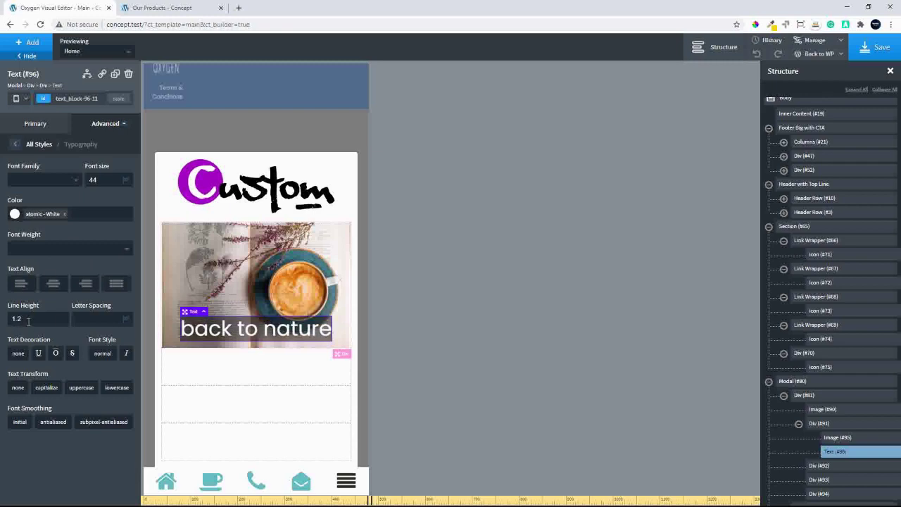
- Set the "back to nature" text's padding to 5 on all sides and its border radius to 5
click(16, 145)
click(44, 176)
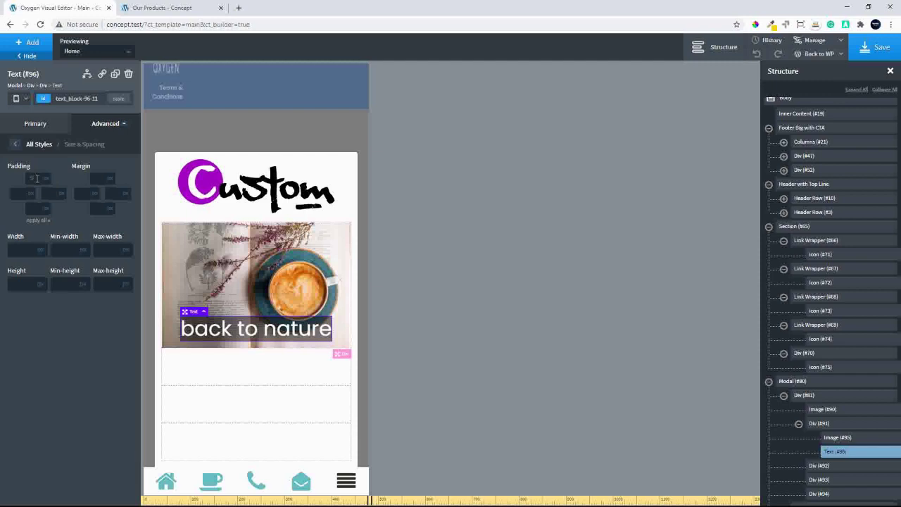
text(5)
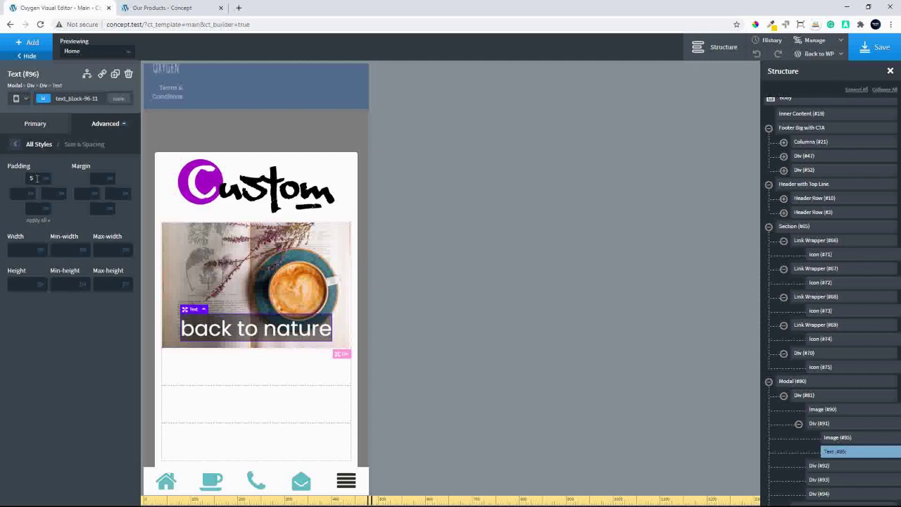
click(37, 221)
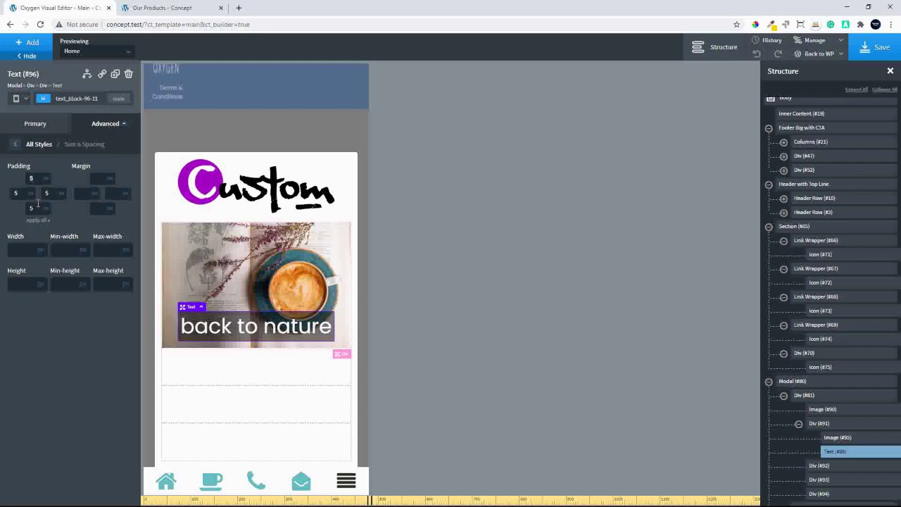
click(18, 145)
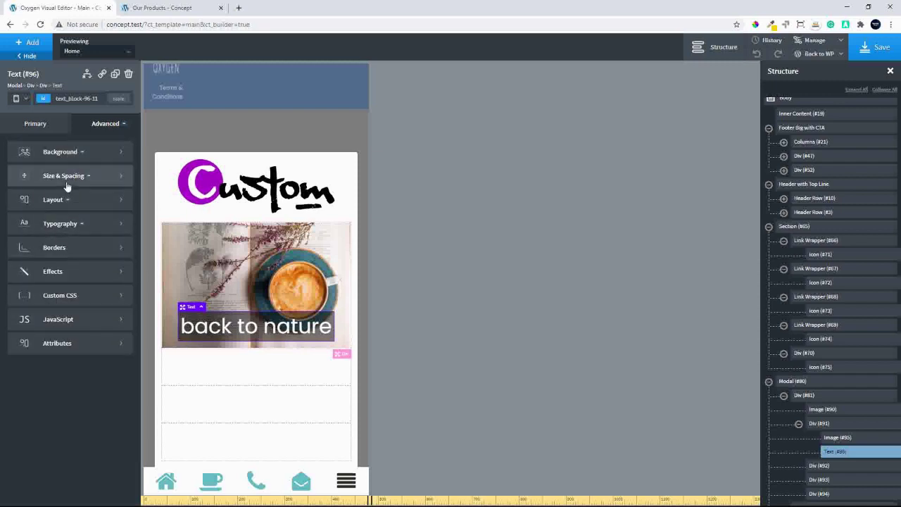
click(54, 247)
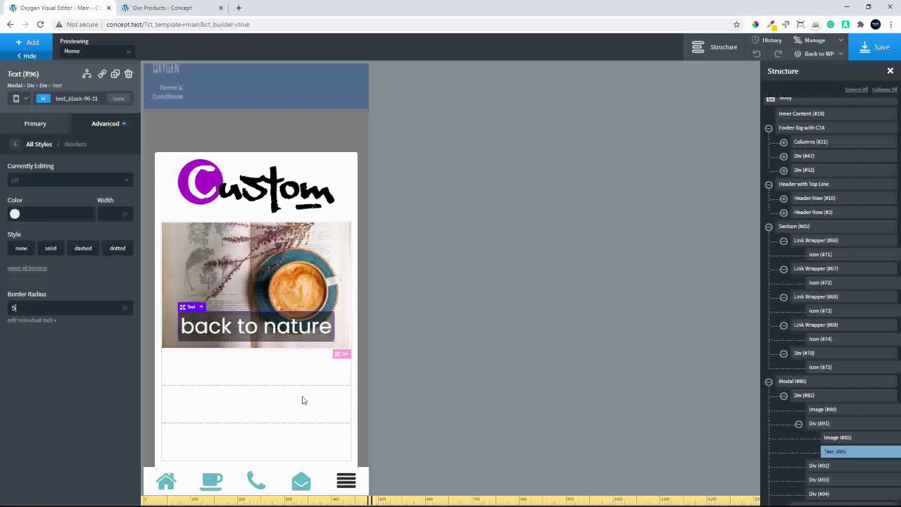
click(267, 362)
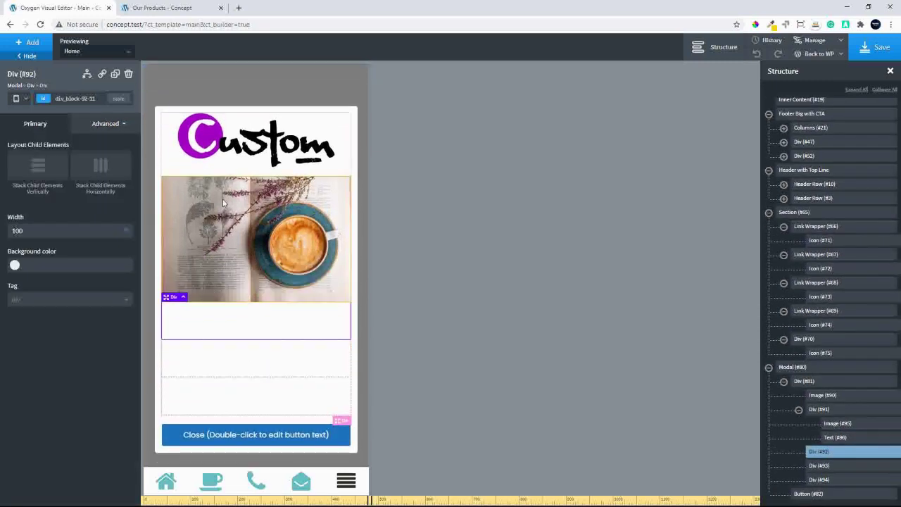
- Insert the media library image cup-of-coffee-1280537_640.jpg into the empty div directly below the "back to nature" picture
click(230, 252)
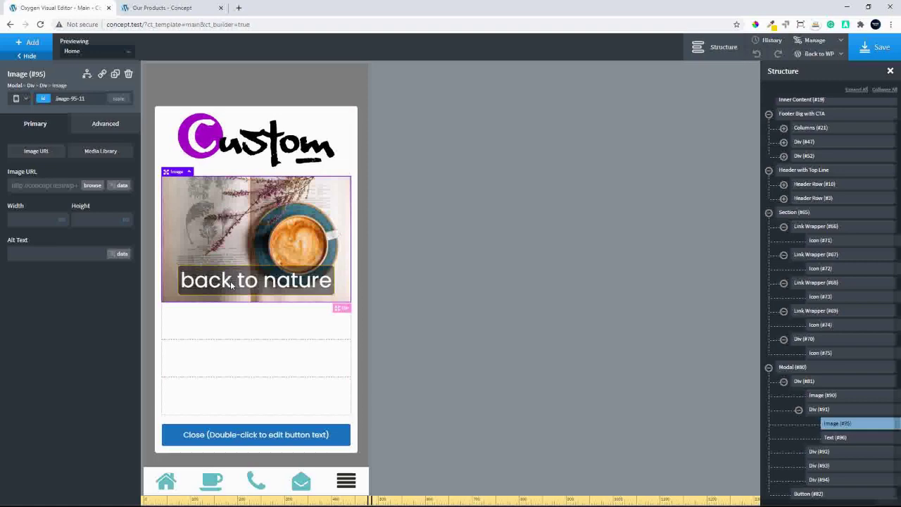
click(230, 336)
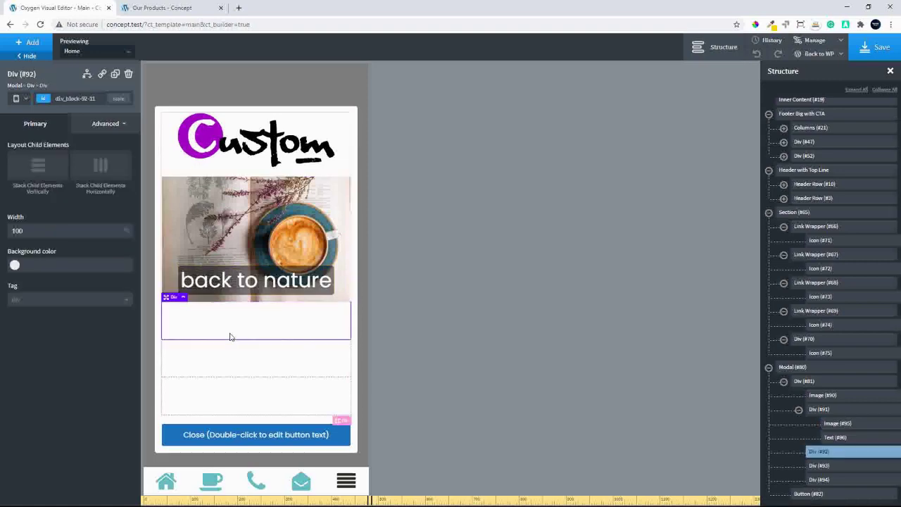
click(16, 50)
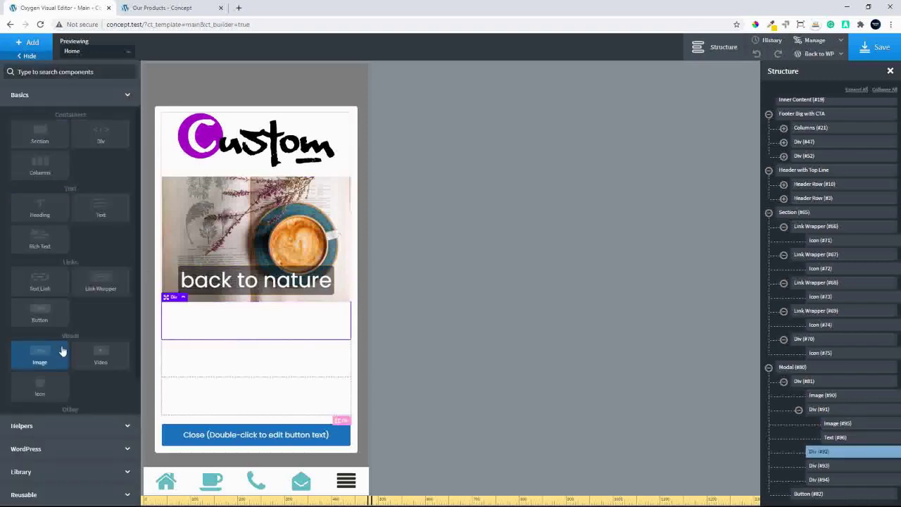
click(27, 355)
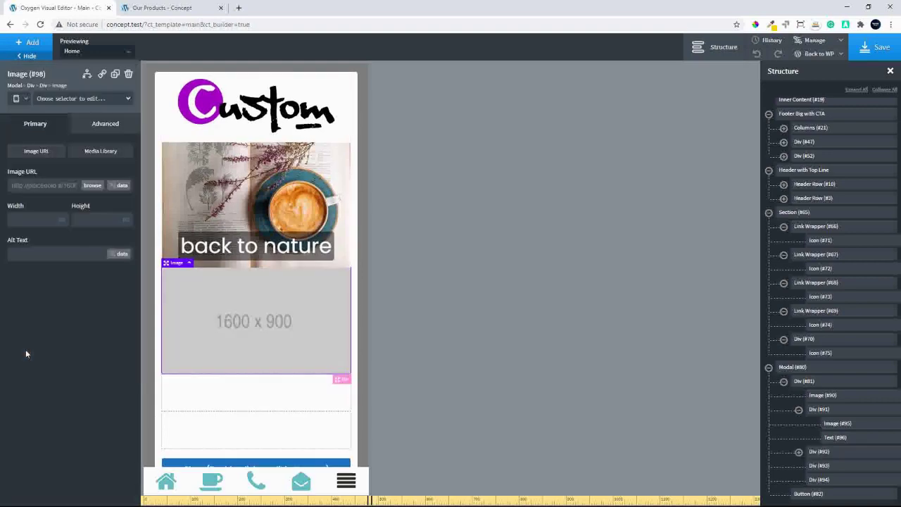
click(90, 188)
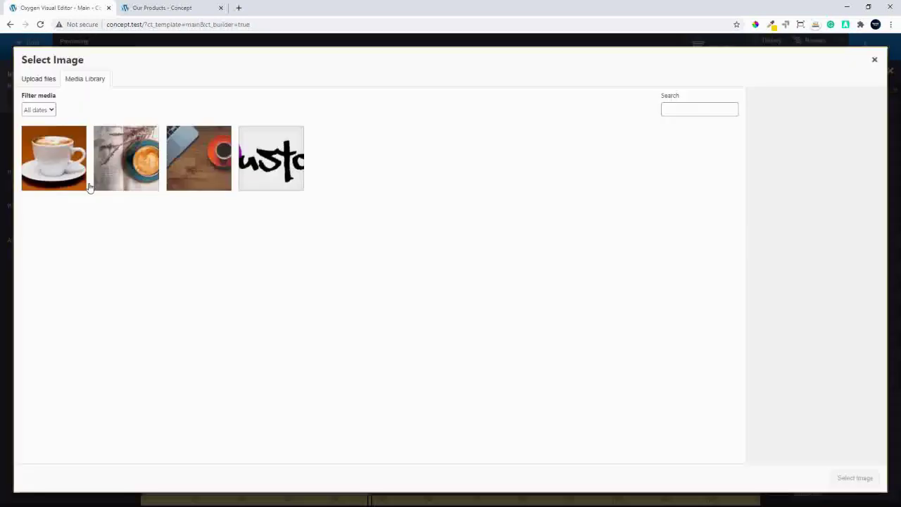
click(214, 167)
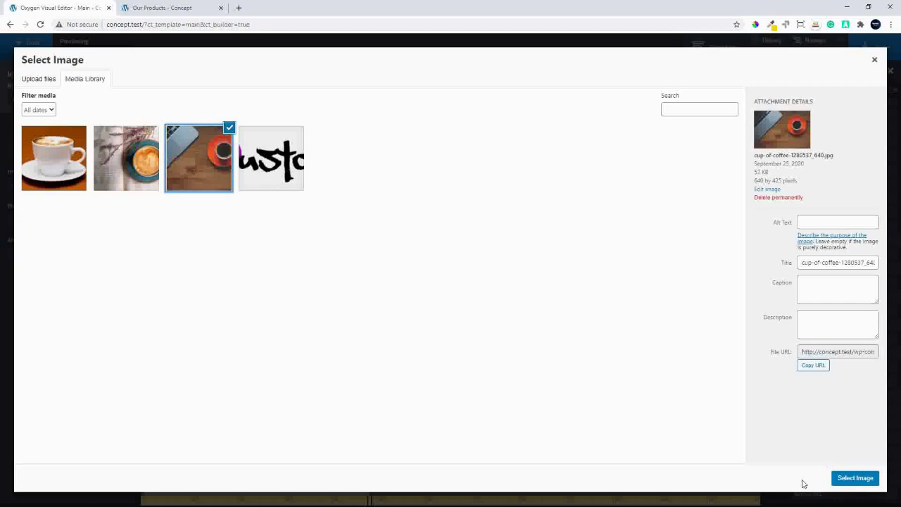
click(854, 479)
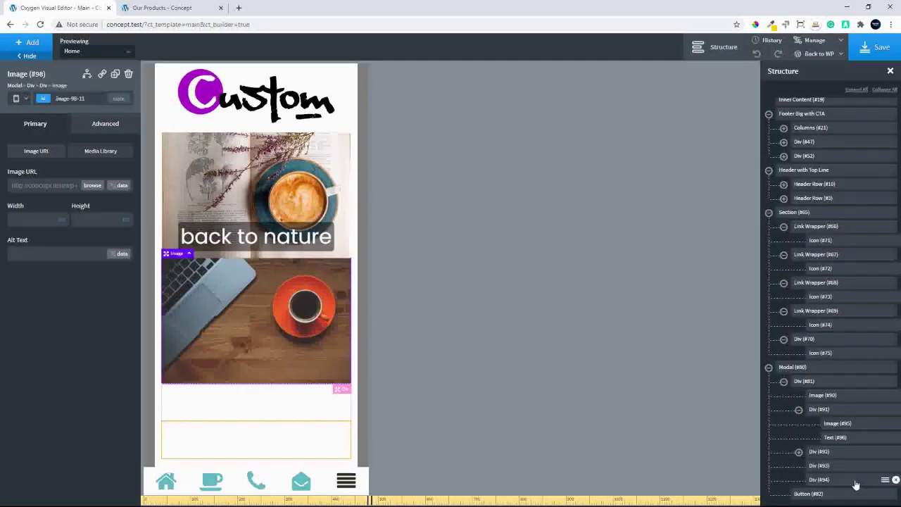
- Add a nested div below the laptop-and-coffee image in the same container and set its background colour to #ff0000
click(25, 44)
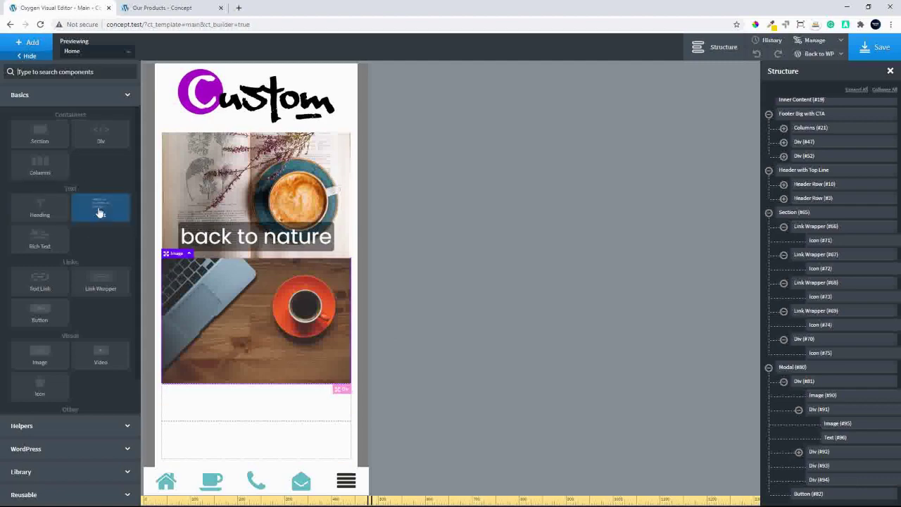
click(798, 454)
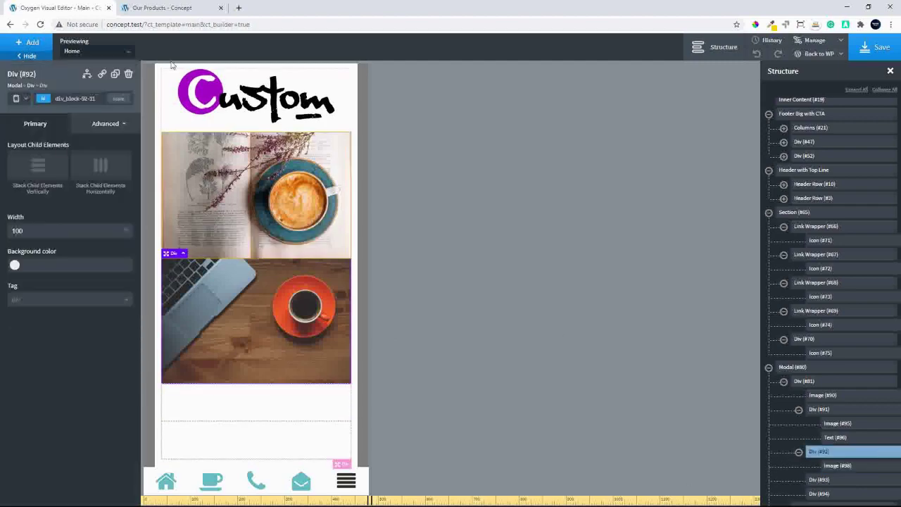
click(28, 47)
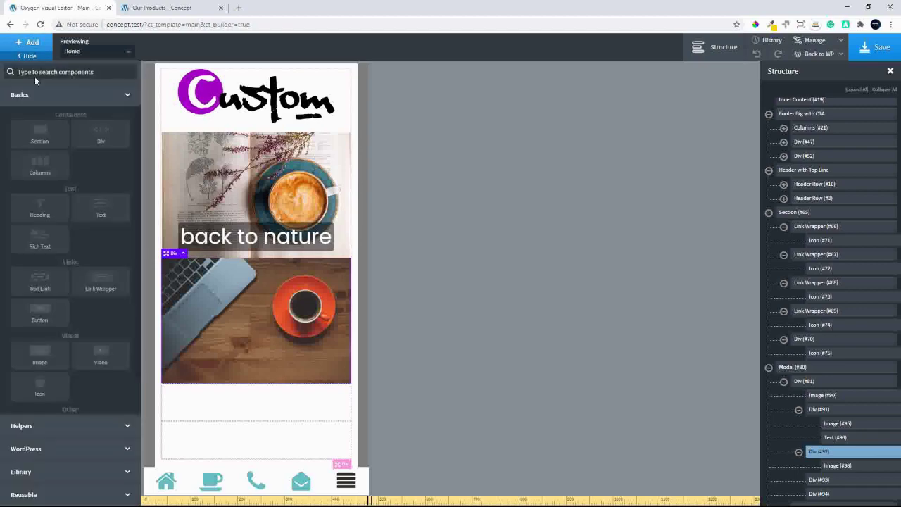
click(91, 138)
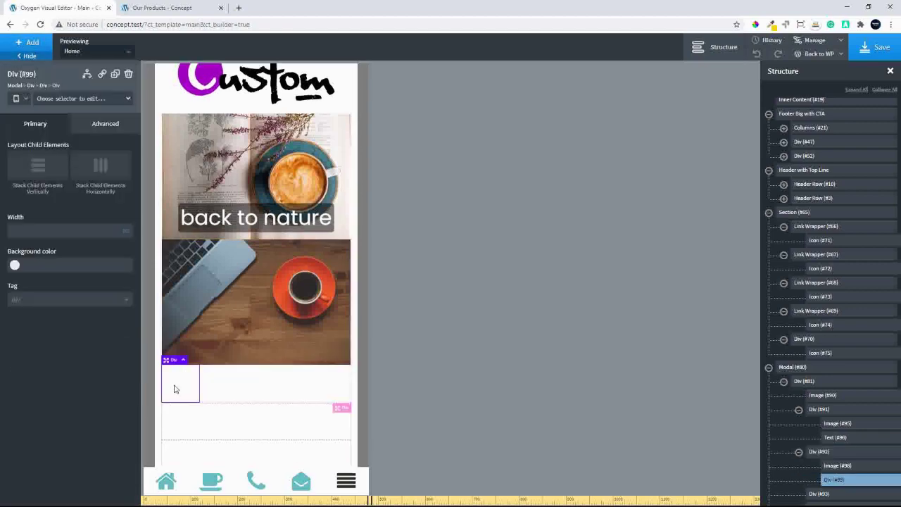
click(15, 266)
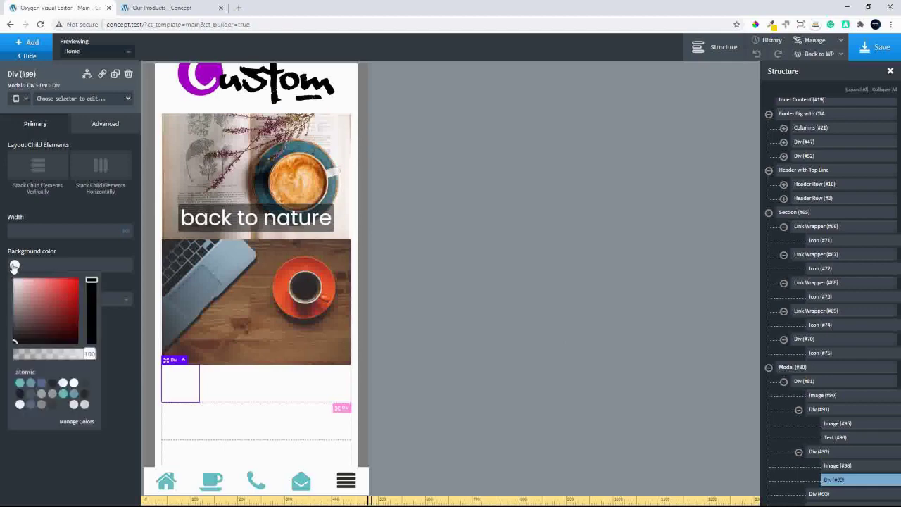
click(76, 280)
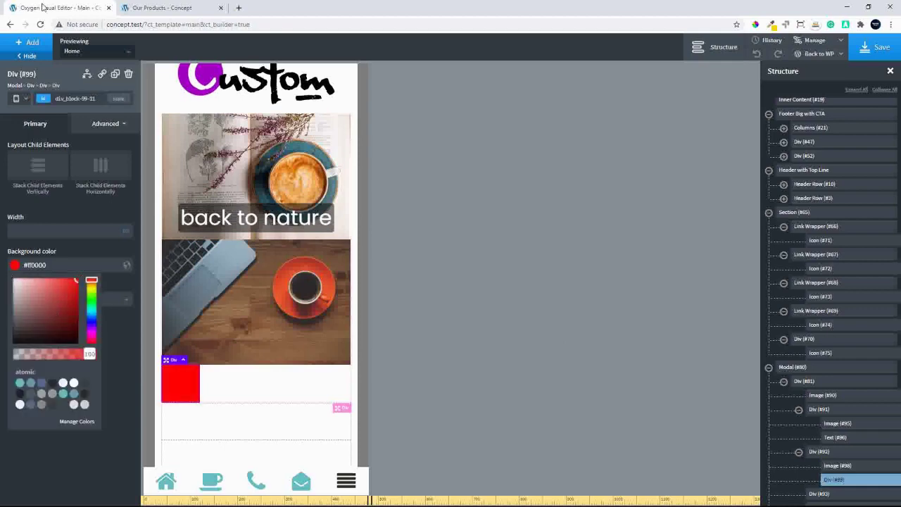
- Add a text element reading "SALE" inside the red div and colour it atomic-White
click(29, 42)
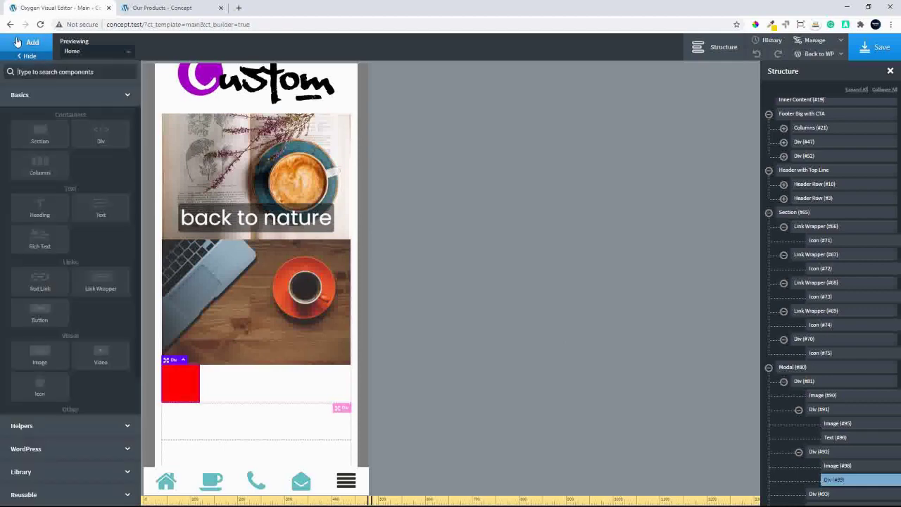
click(108, 220)
double_click(202, 380)
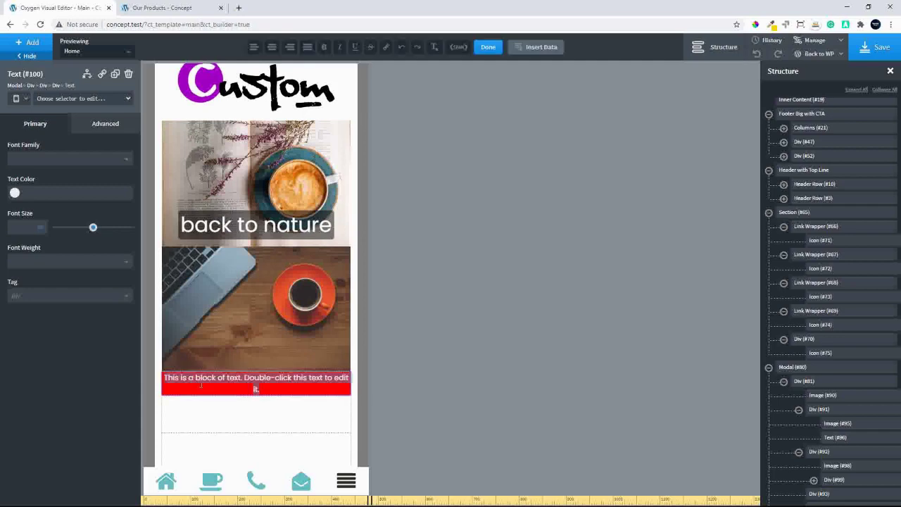
key(BackSpace)
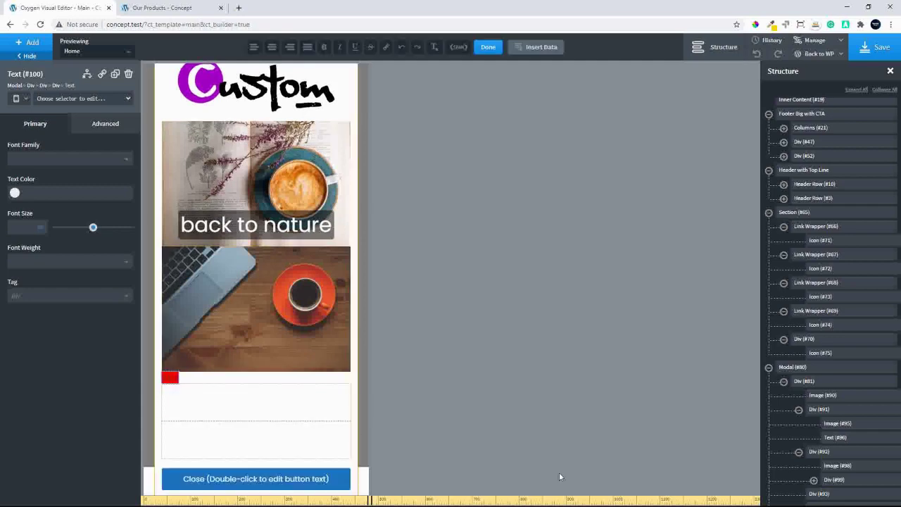
click(813, 480)
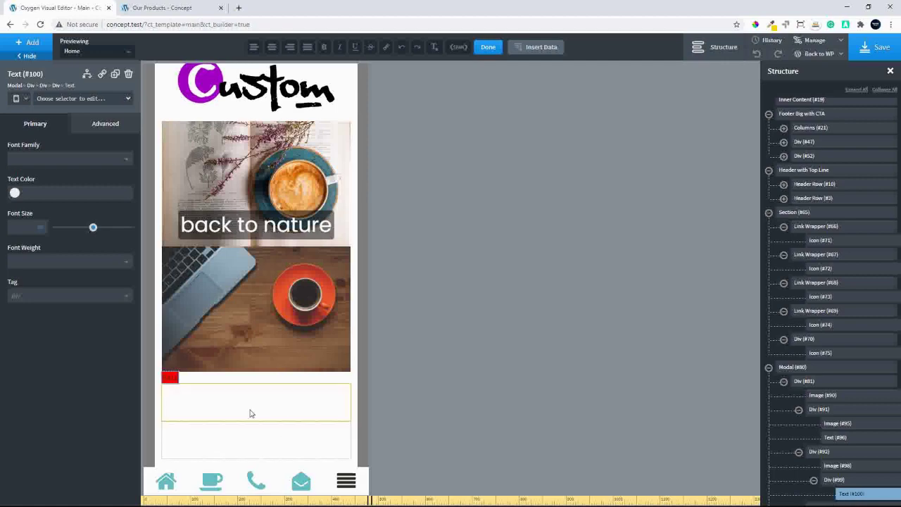
click(15, 194)
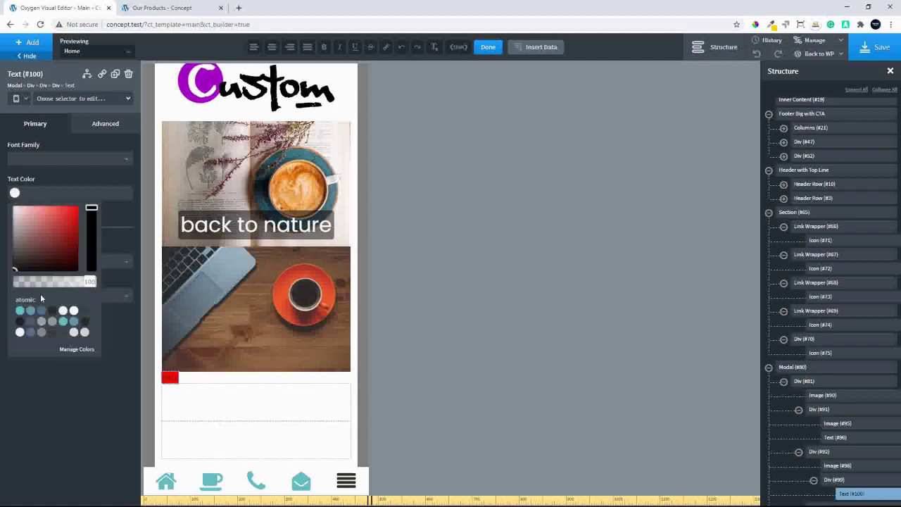
click(74, 312)
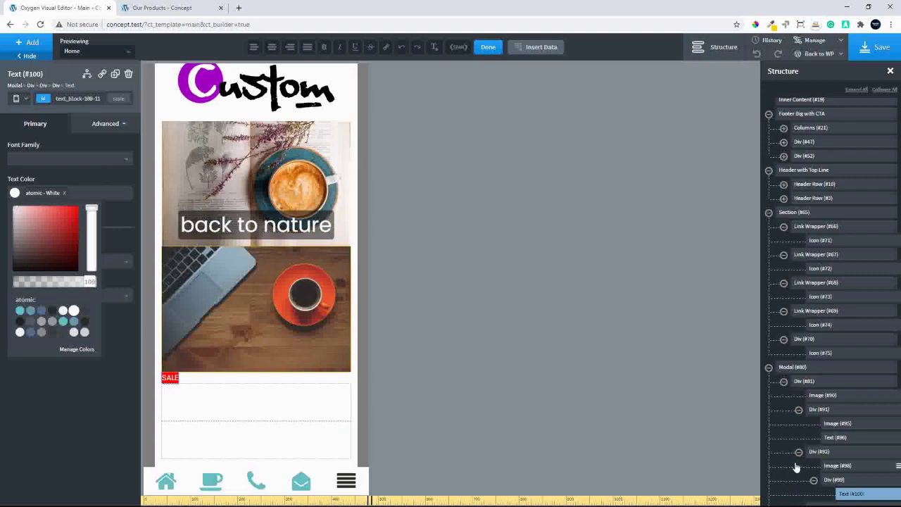
- Set the red SALE div's padding to 20 on all sides
click(844, 480)
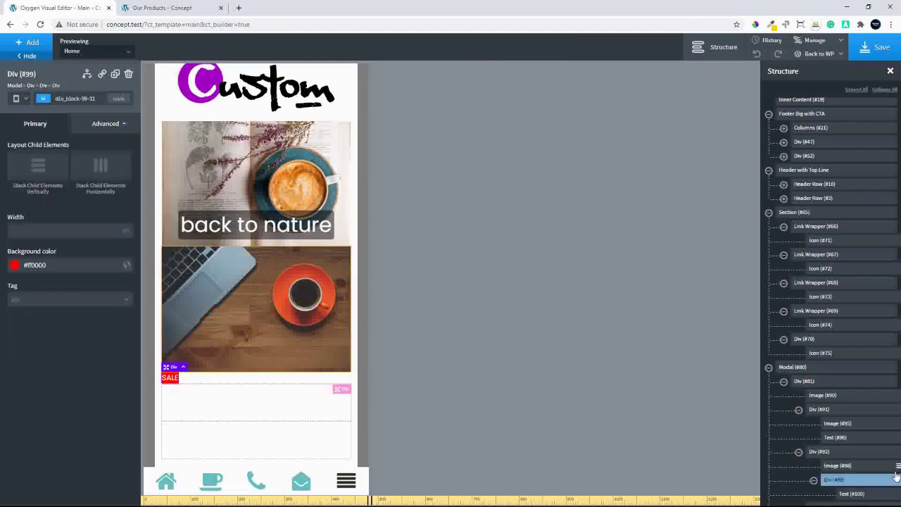
click(104, 124)
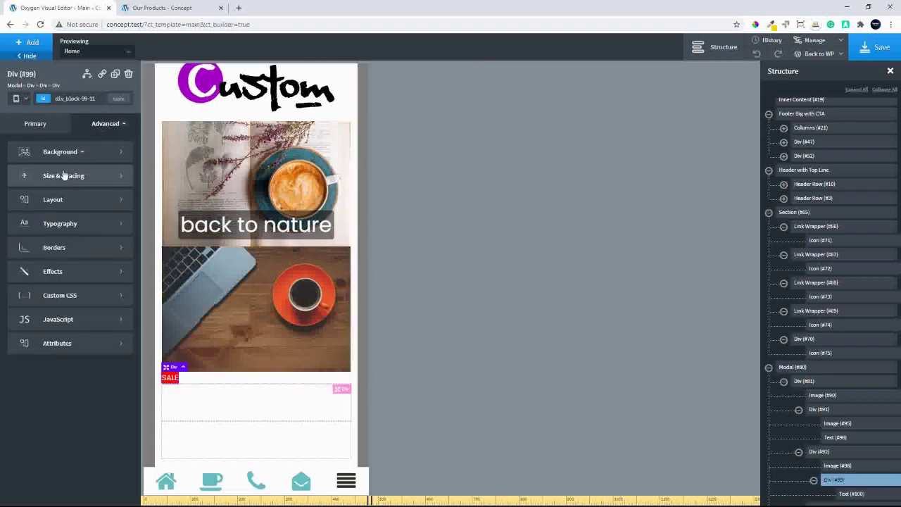
click(73, 176)
click(38, 176)
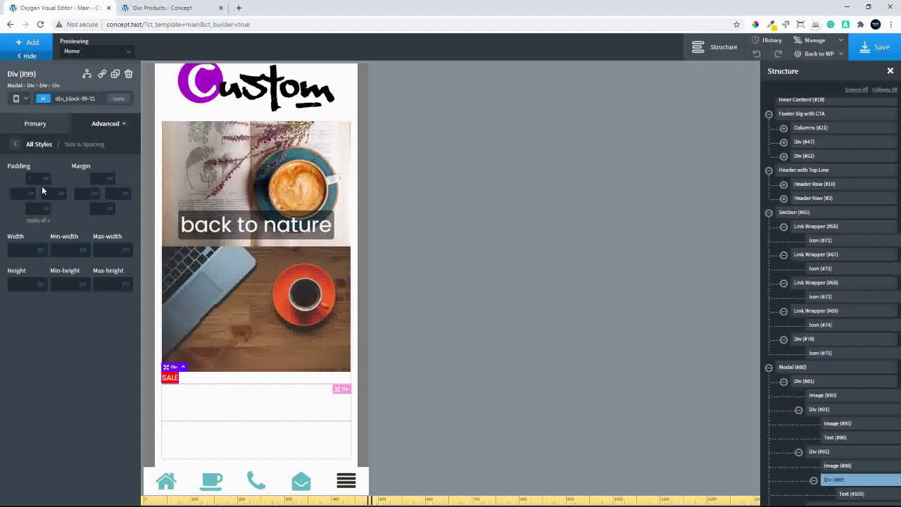
text(20)
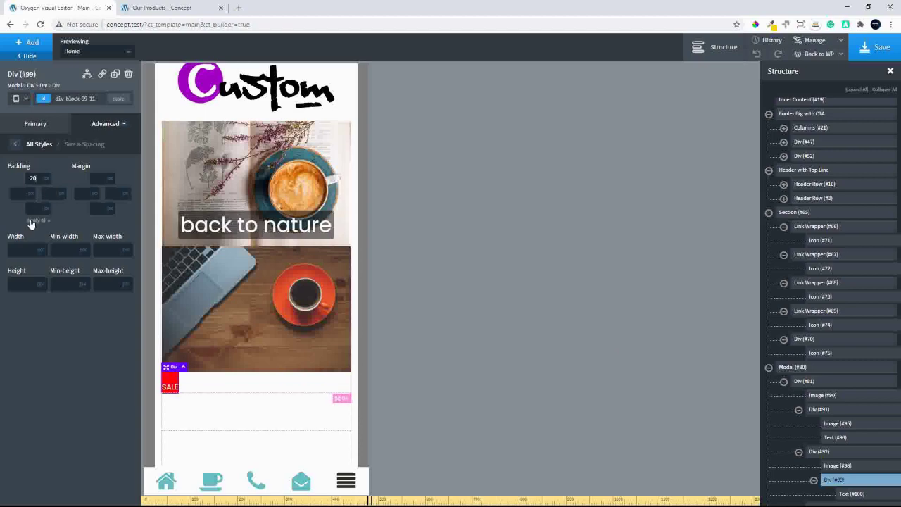
click(37, 220)
- Set the red SALE div's position to absolute in its layout settings
click(14, 146)
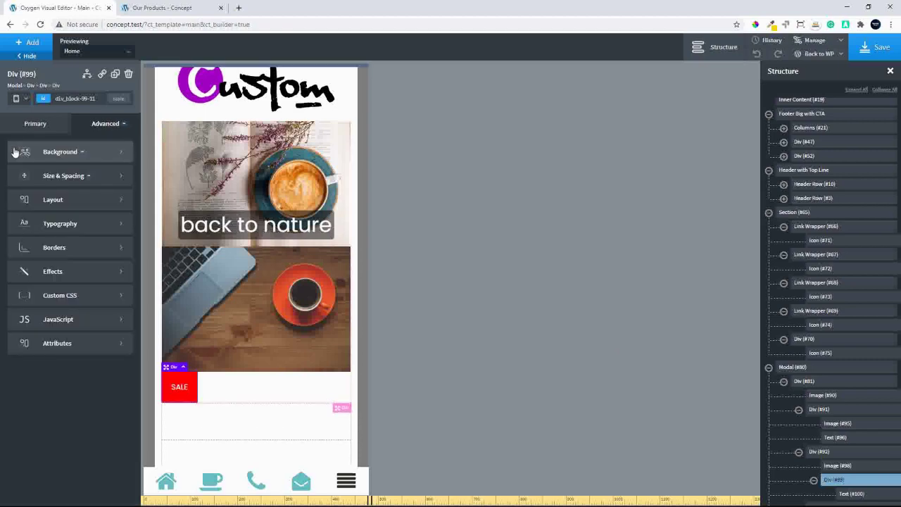
click(75, 201)
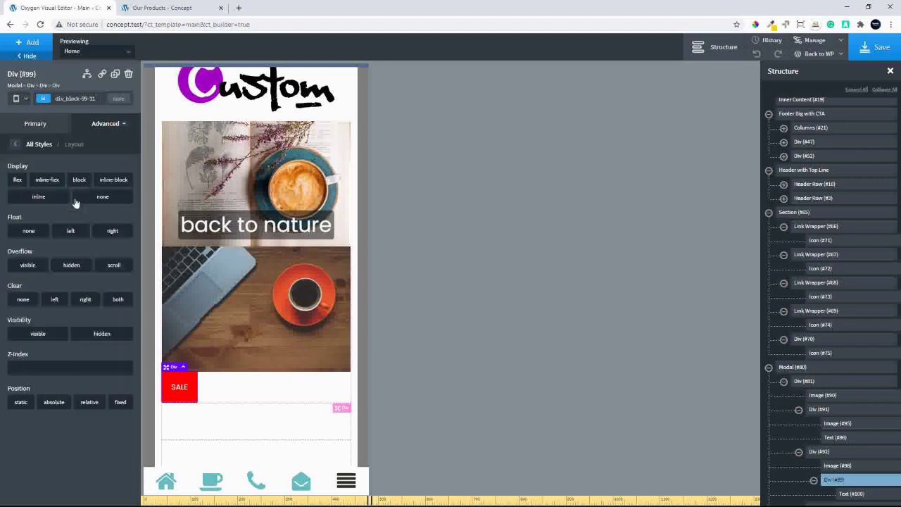
click(53, 402)
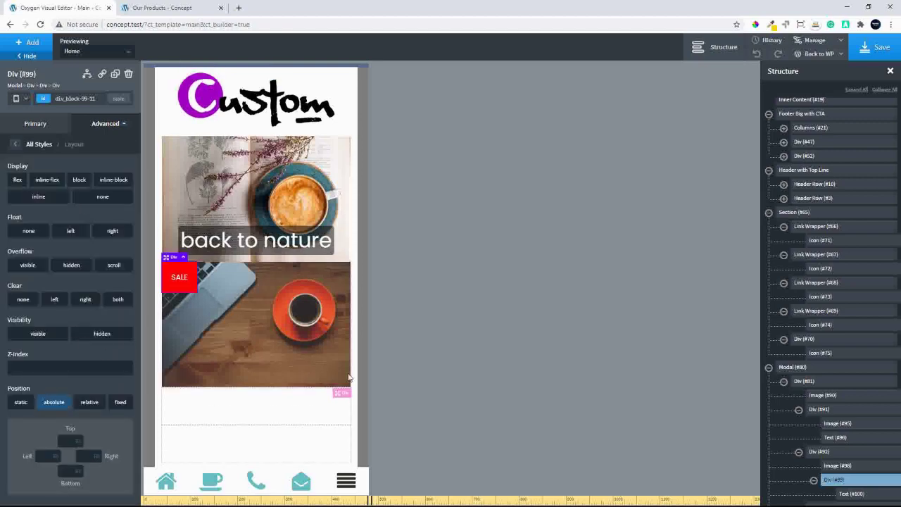
- Set the position of the container div holding the laptop-and-coffee image and SALE div to relative
click(819, 451)
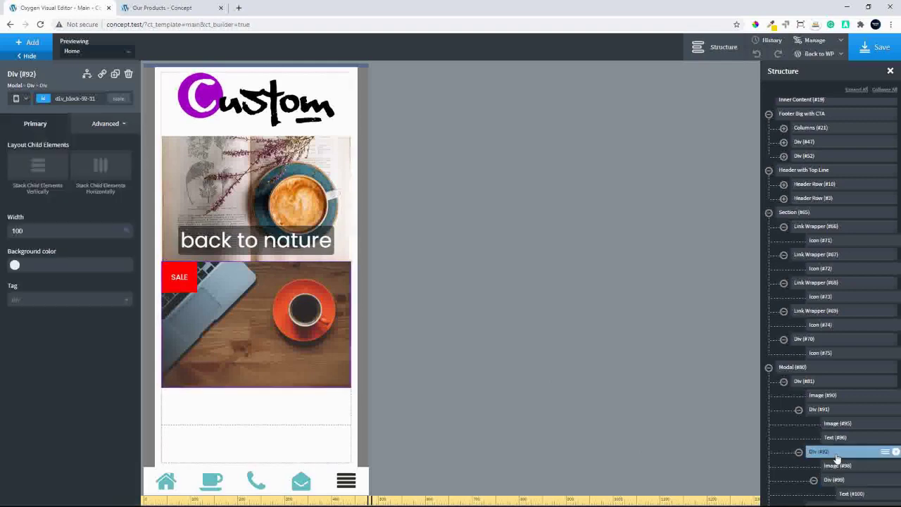
click(107, 123)
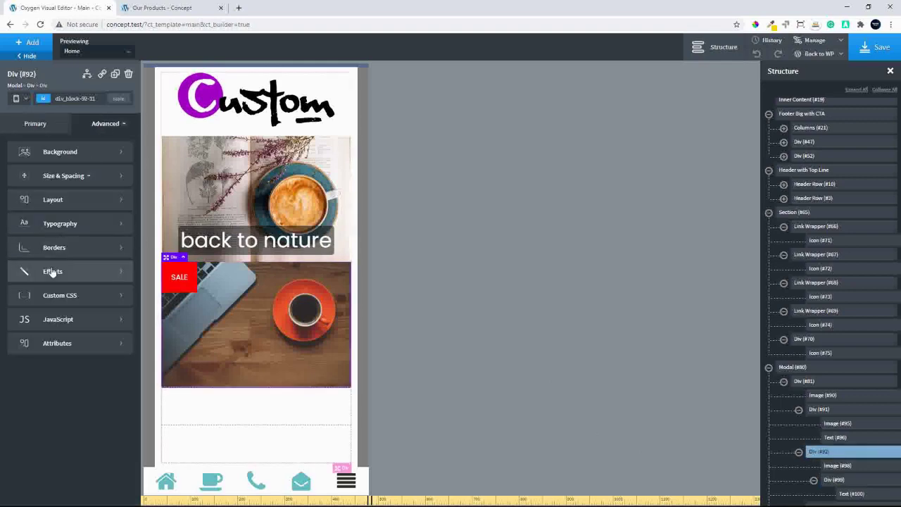
click(63, 200)
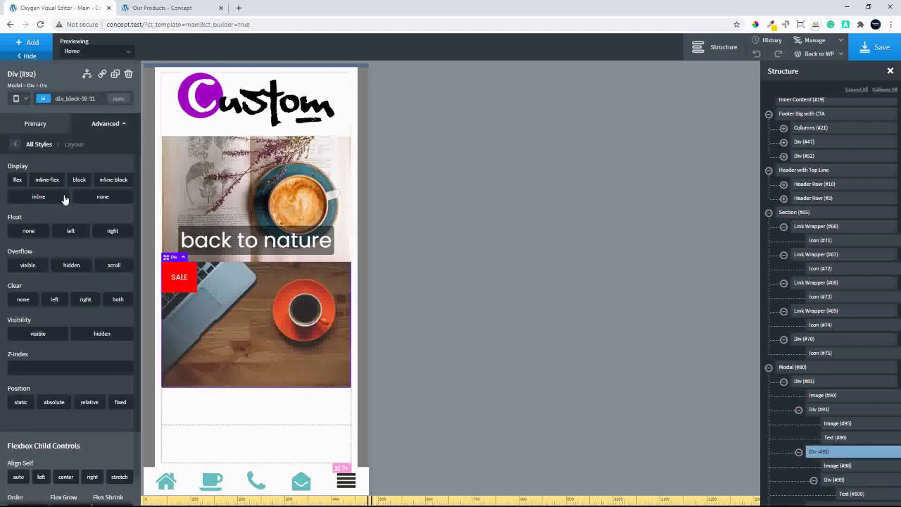
click(88, 403)
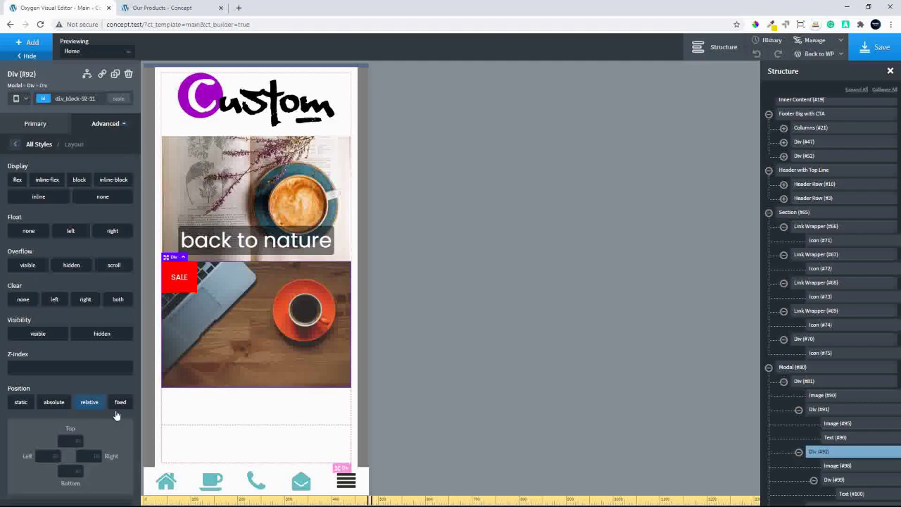
- Add a rotate transform to the red SALE div with an angle of 45 degrees
click(831, 481)
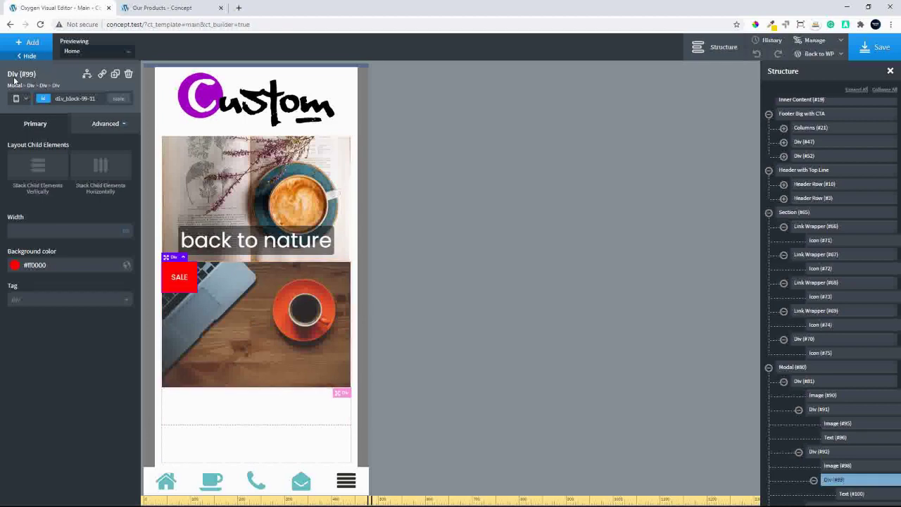
click(98, 125)
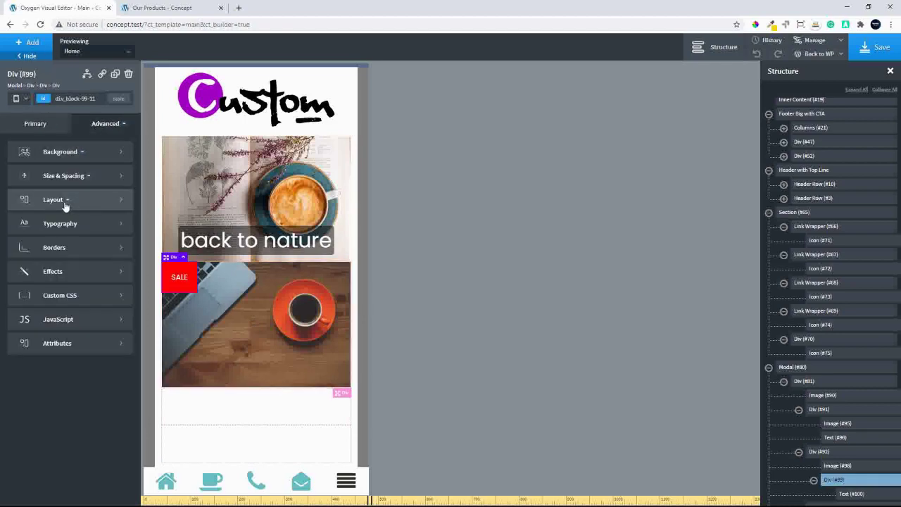
click(61, 273)
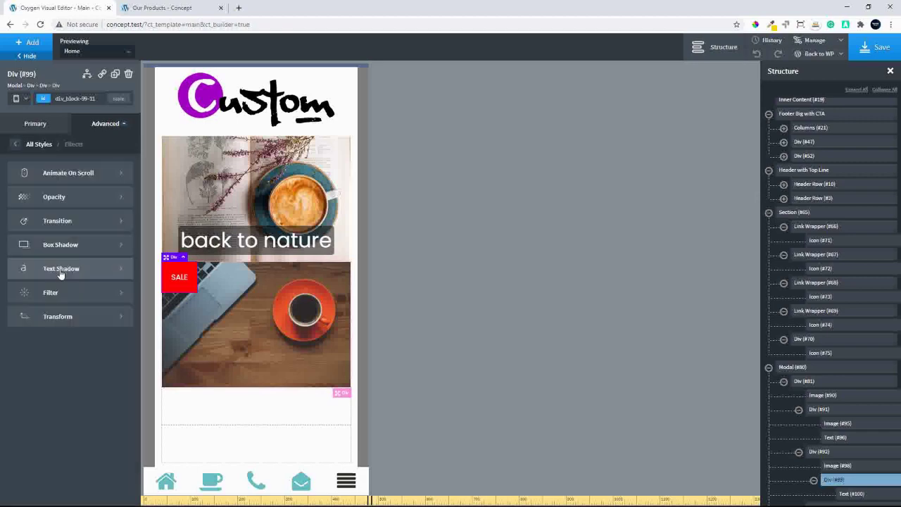
click(61, 318)
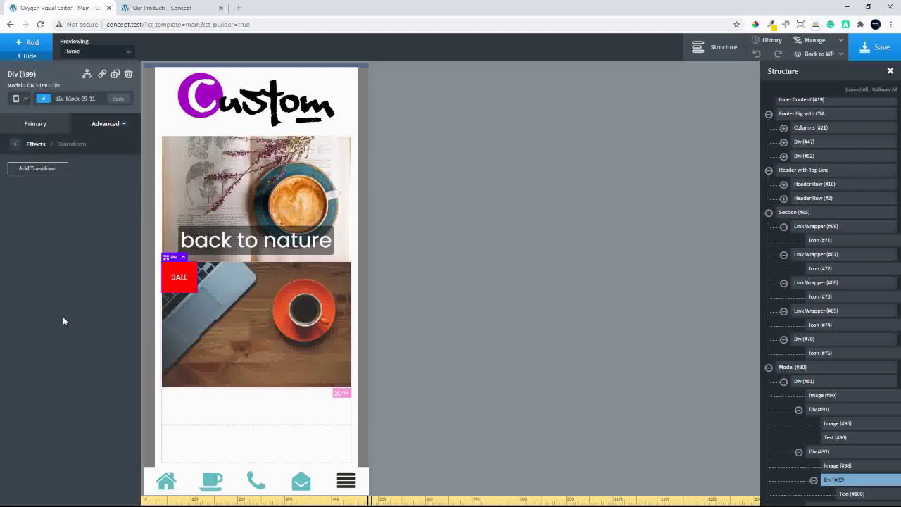
click(31, 169)
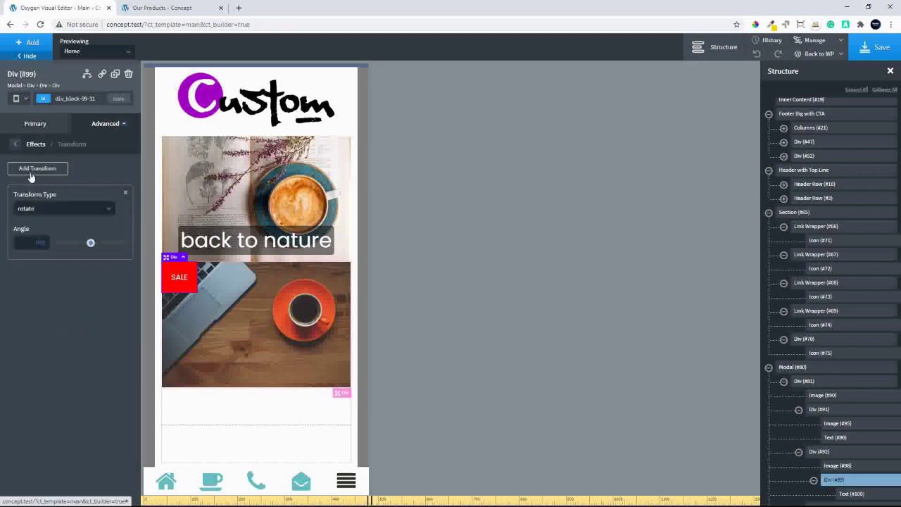
click(20, 243)
text(45)
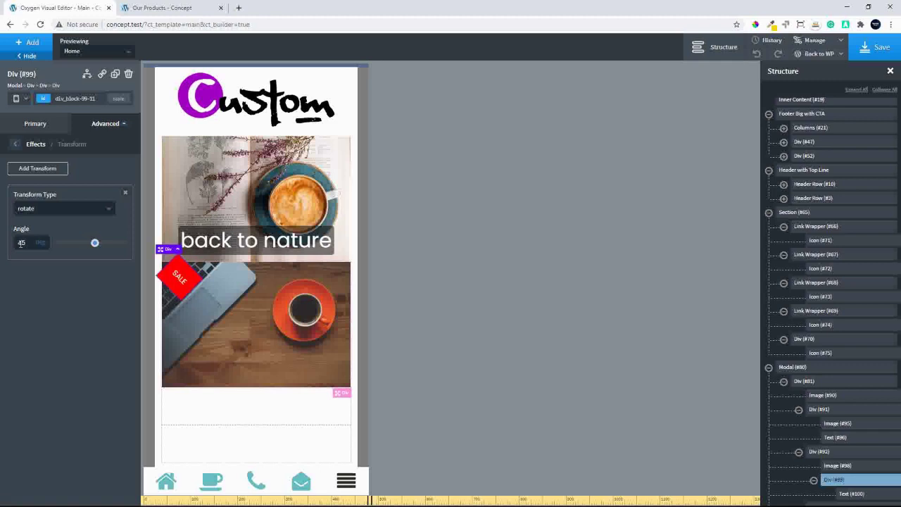
- Try rotation angles of 180, 270 and 257 degrees on the red SALE div
key(BackSpace)
key(BackSpace)
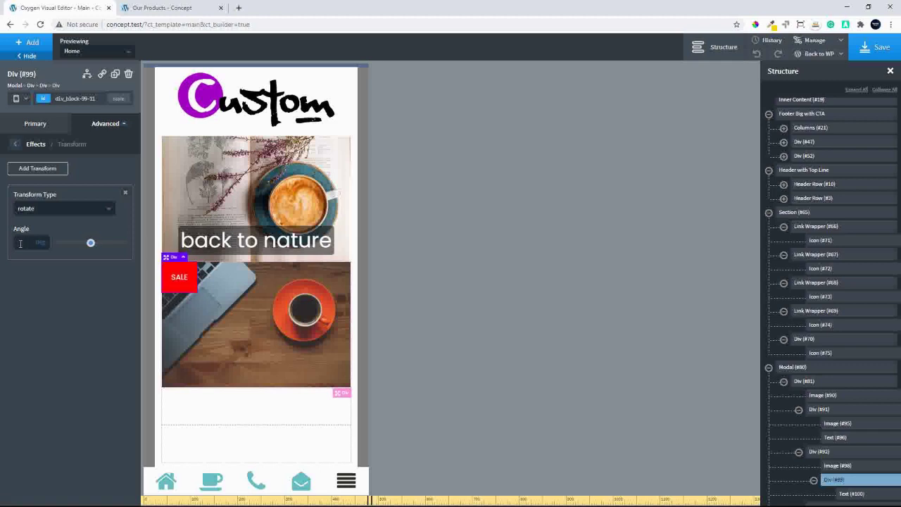
text(180)
key(BackSpace)
key(BackSpace)
key(BackSpace)
text(270)
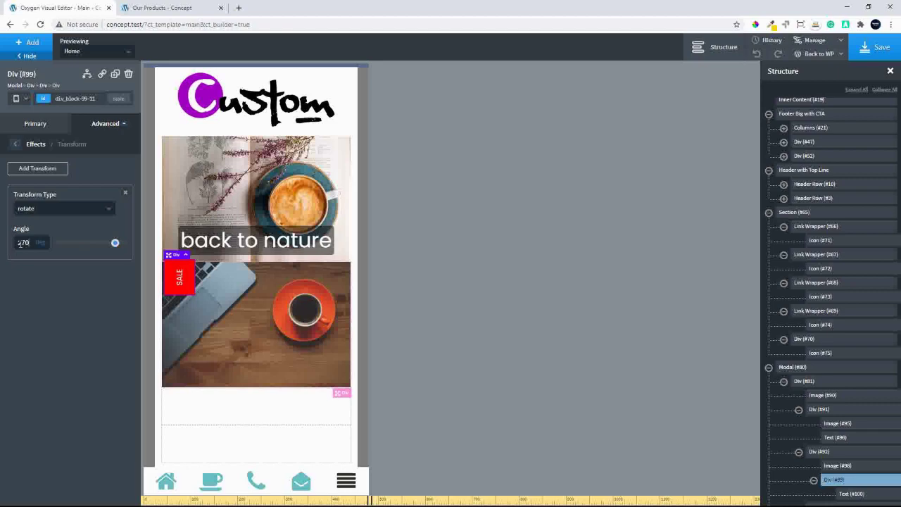
key(BackSpace)
key(BackSpace)
text(57)
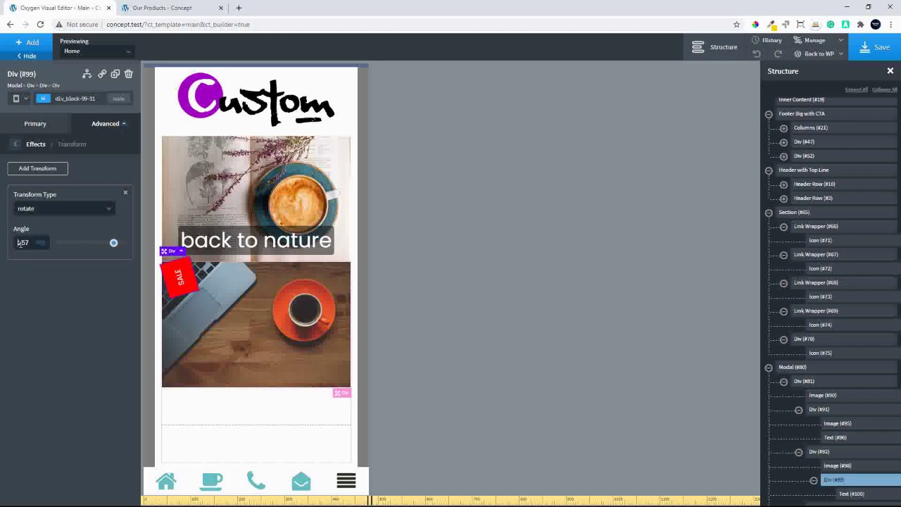
- Set the red SALE div's rotation angle to 321 degrees so its text slants upward
key(BackSpace)
key(BackSpace)
text(90)
key(Up)
key(Up)
key(Up)
key(Up)
key(Up)
key(Up)
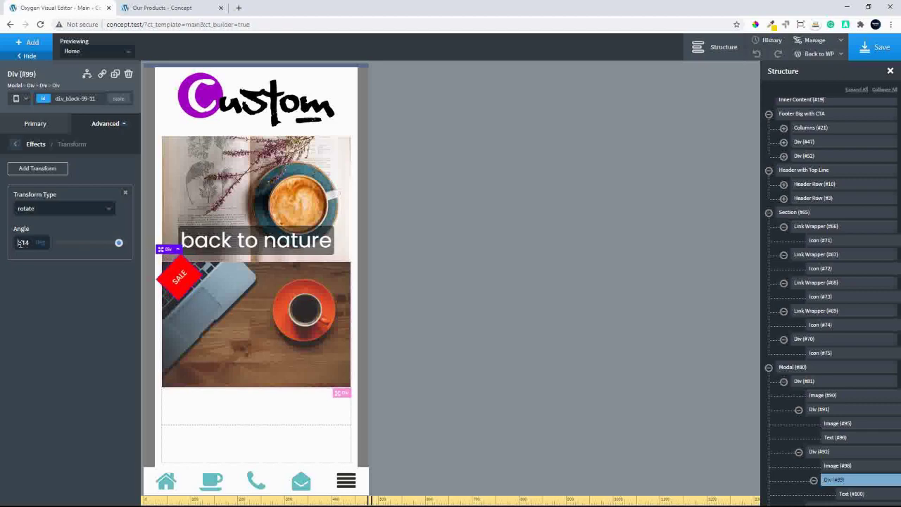
key(Up)
key(Up)
key(Up)
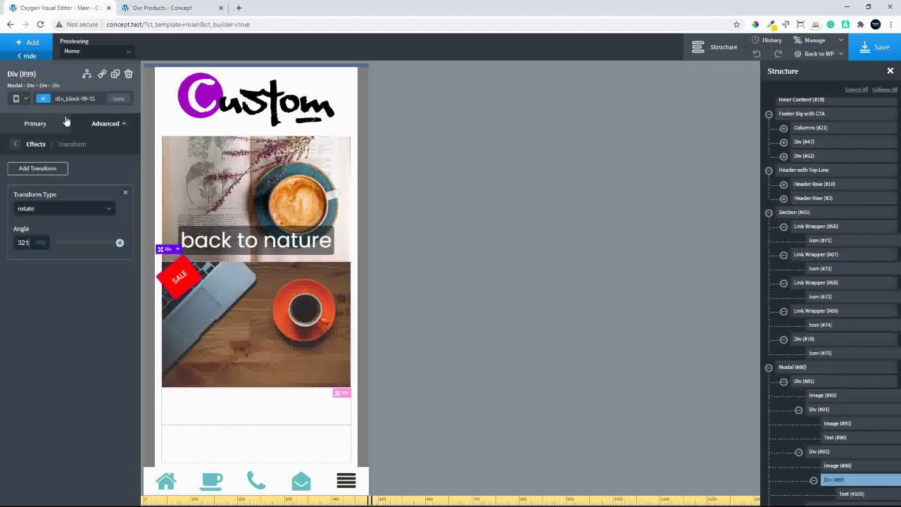
- Set the red SALE div's padding to 50 on all sides
click(16, 143)
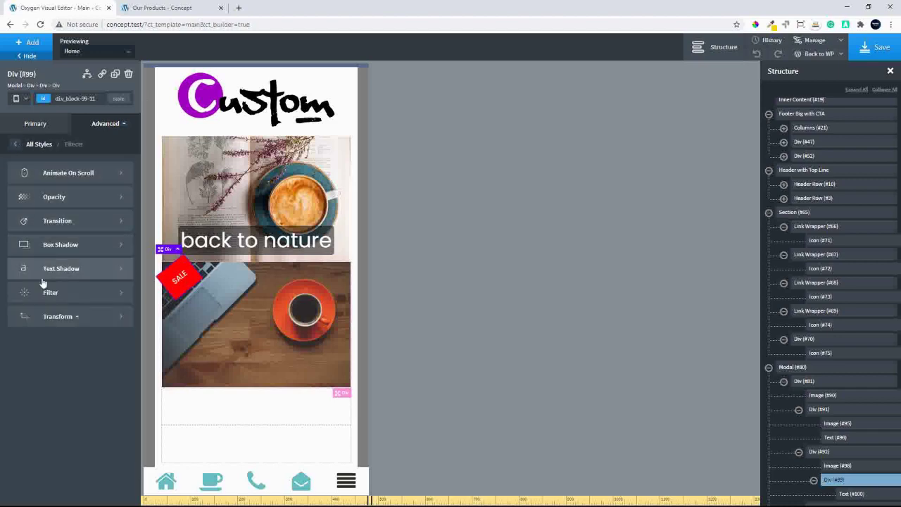
click(15, 146)
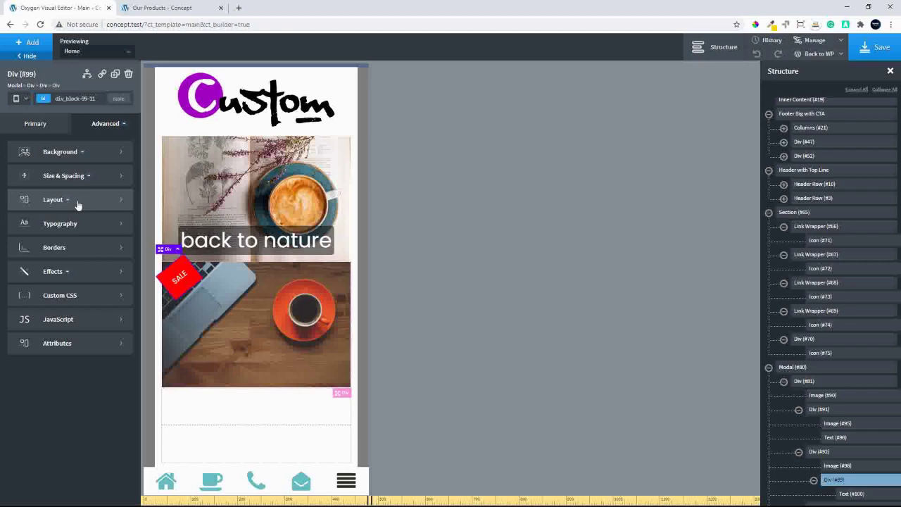
click(81, 175)
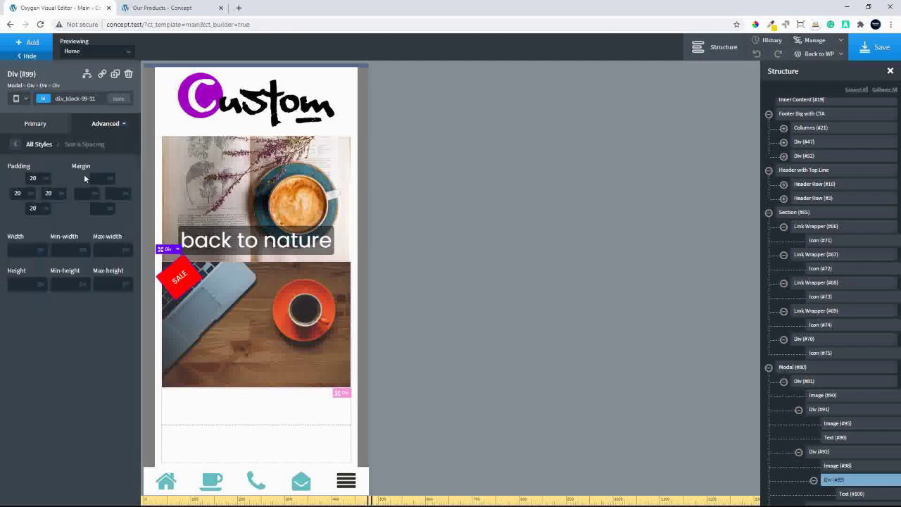
click(33, 179)
text(50)
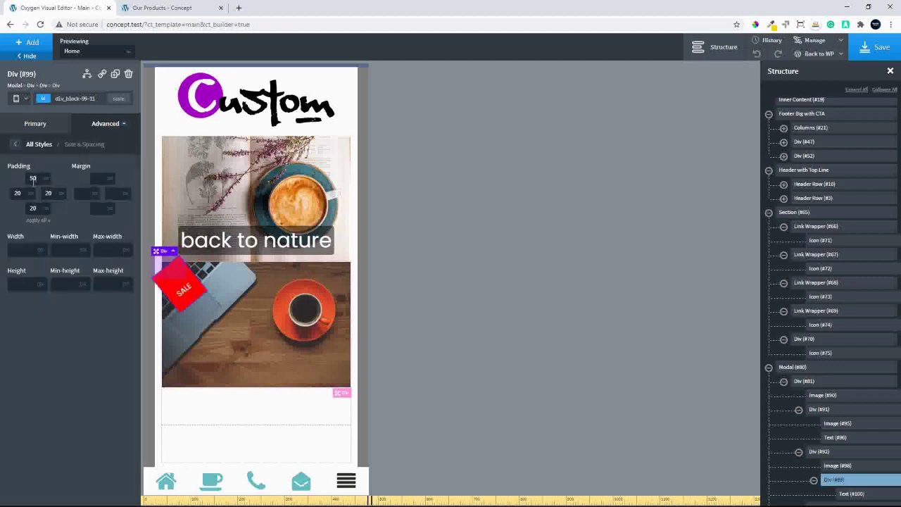
click(40, 222)
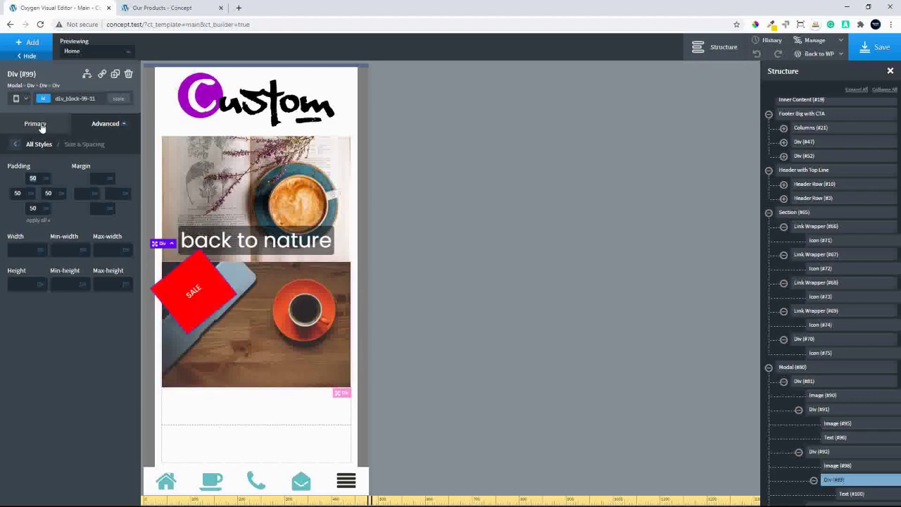
- Offset the absolutely positioned SALE div with a left value of -50 and a top value of -30
click(15, 143)
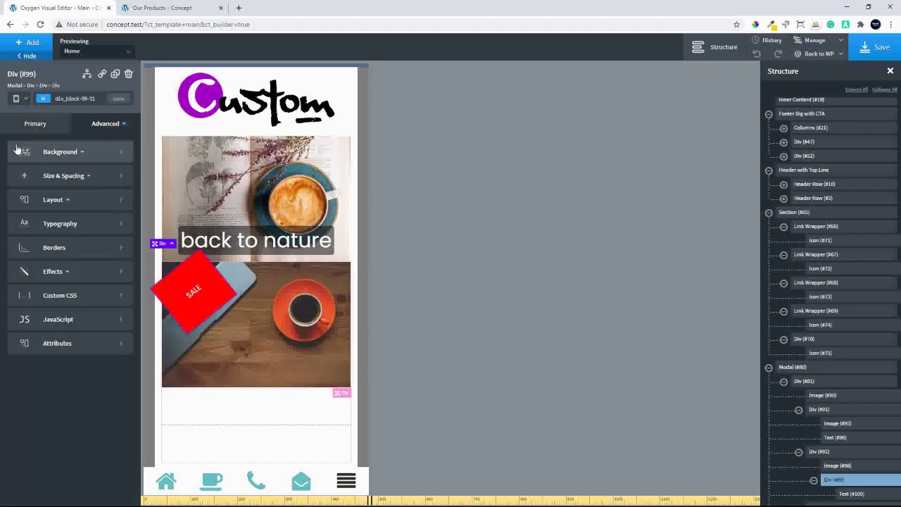
click(46, 203)
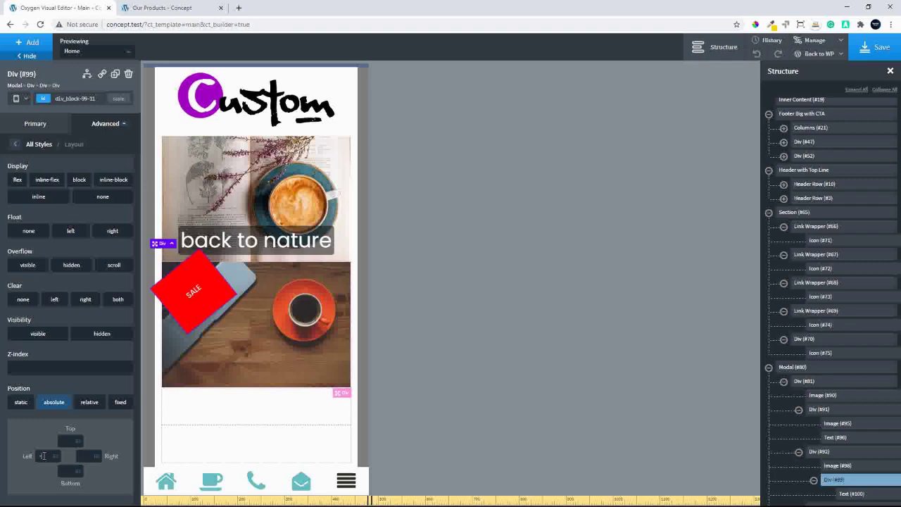
click(42, 455)
text(-50)
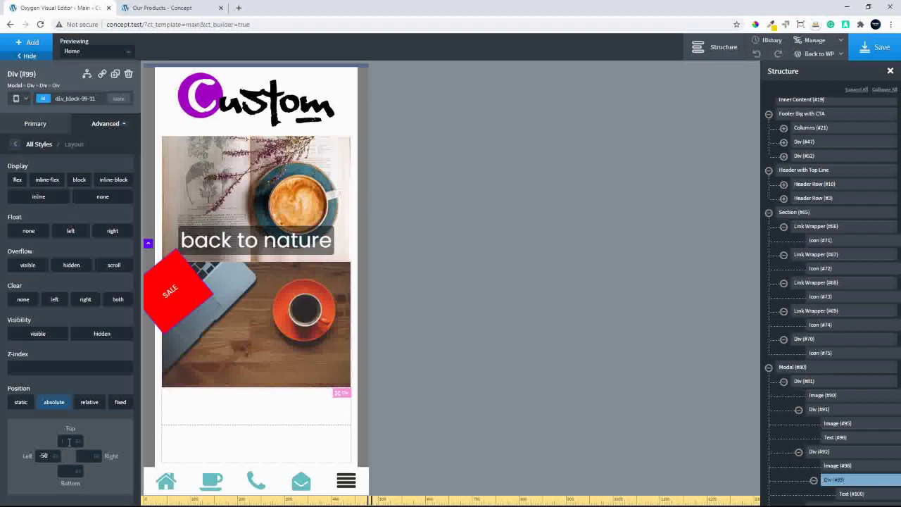
text(-50)
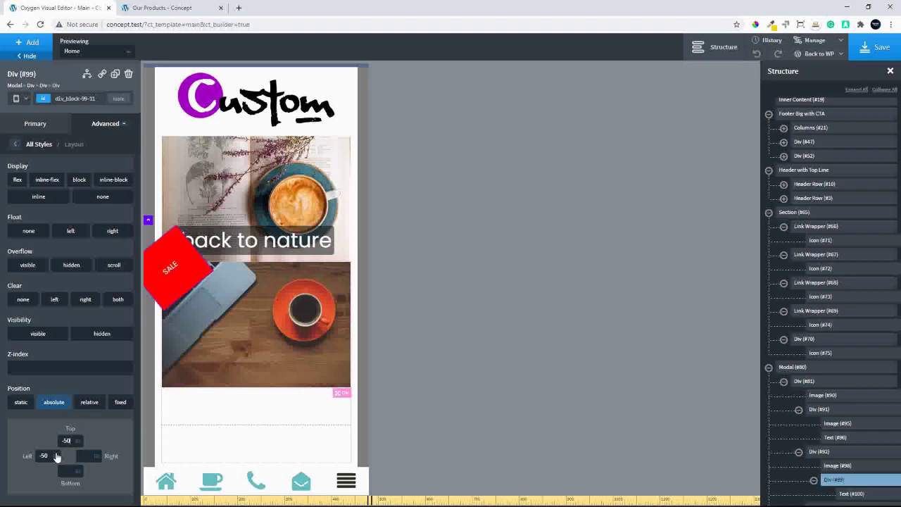
key(BackSpace)
key(BackSpace)
text(30)
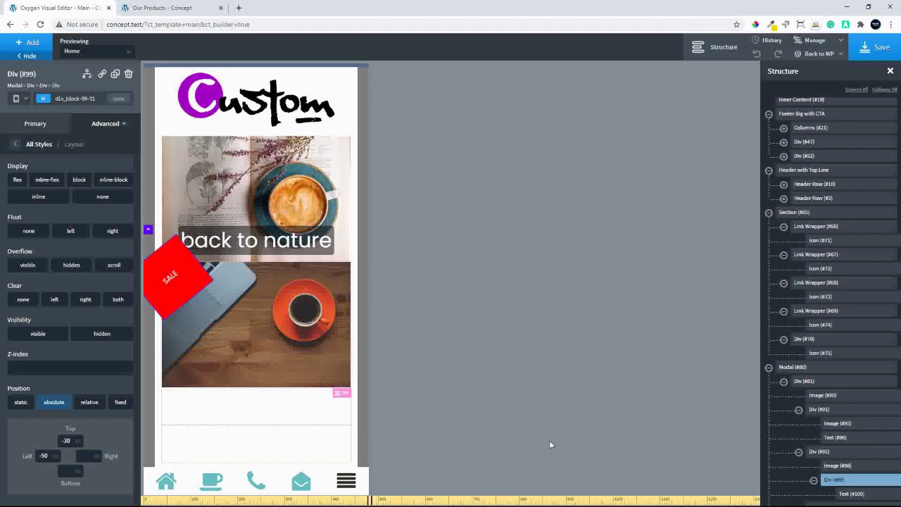
- Set the overflow of the container div around the laptop-and-coffee image to hidden
click(836, 453)
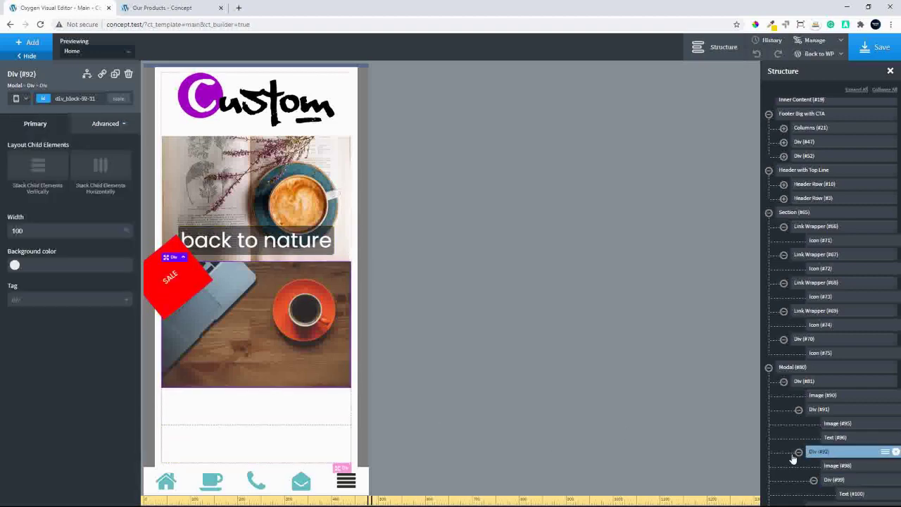
click(99, 126)
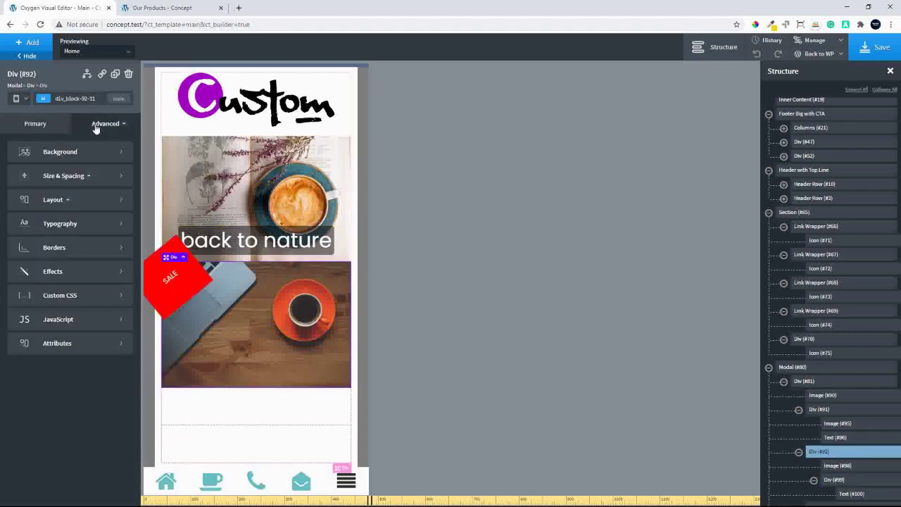
click(87, 202)
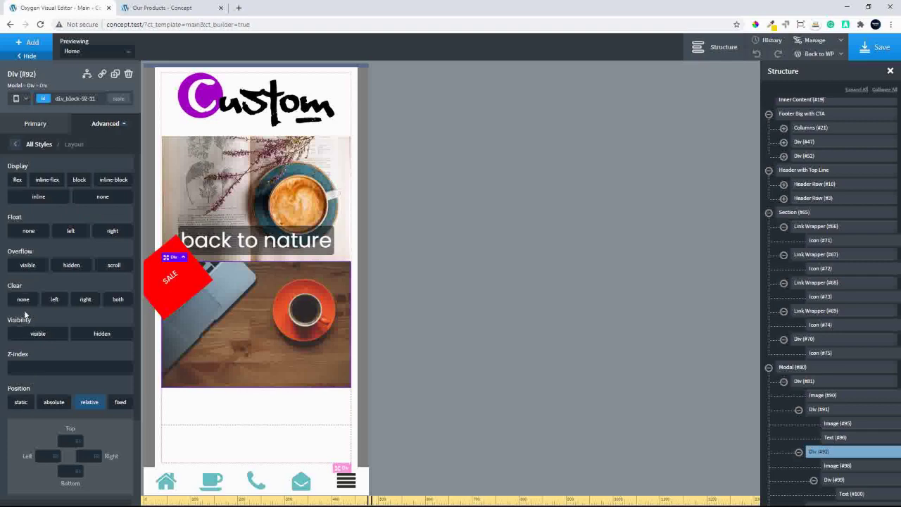
click(71, 265)
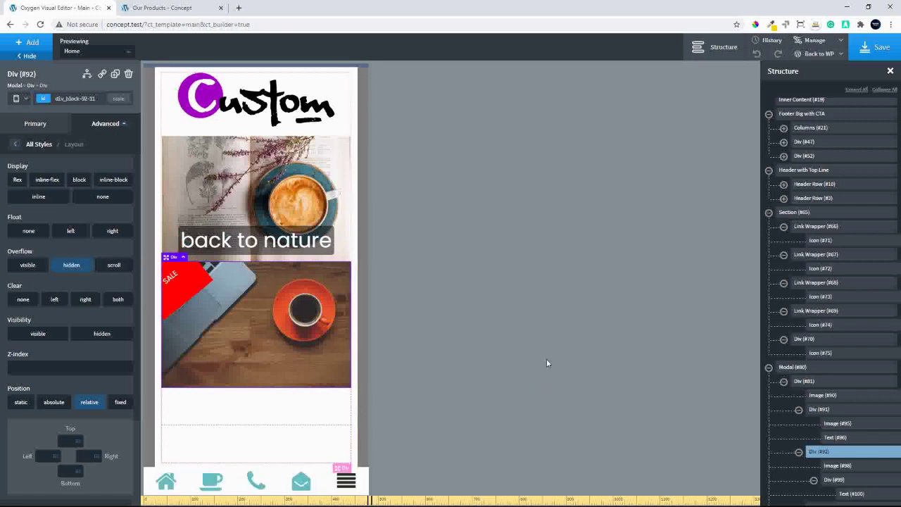
- Set the red SALE div's bottom padding to 30, leaving the other sides as they are
click(836, 479)
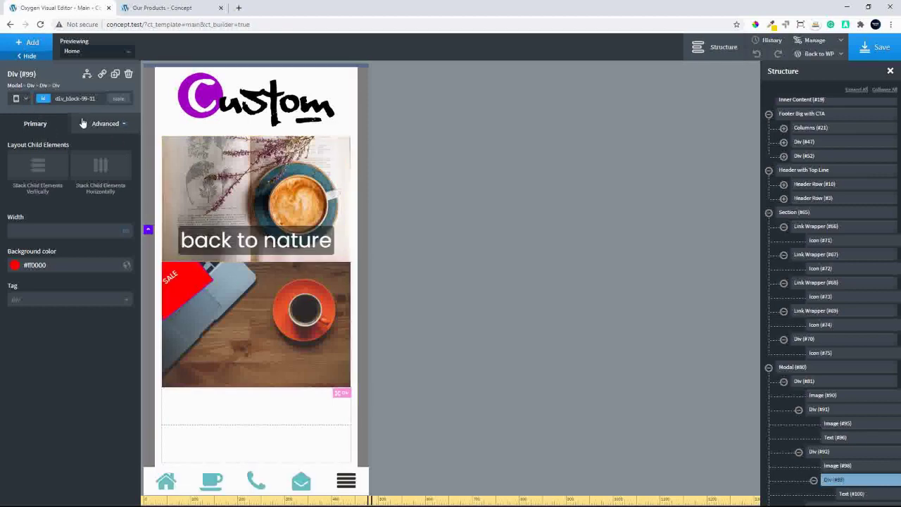
click(104, 126)
click(71, 200)
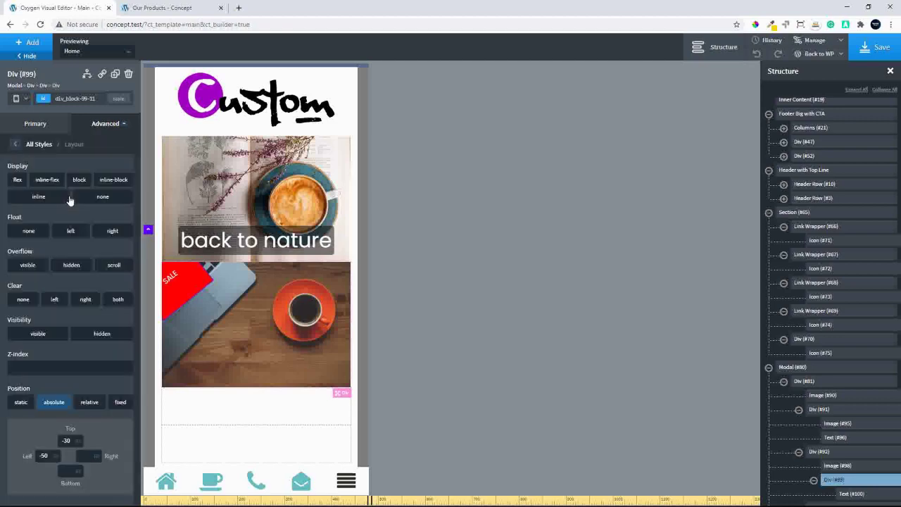
click(23, 144)
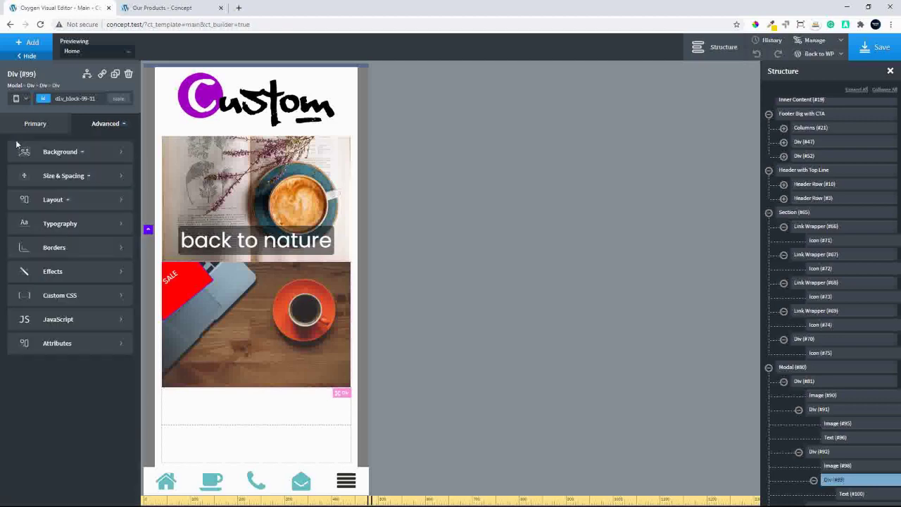
click(61, 180)
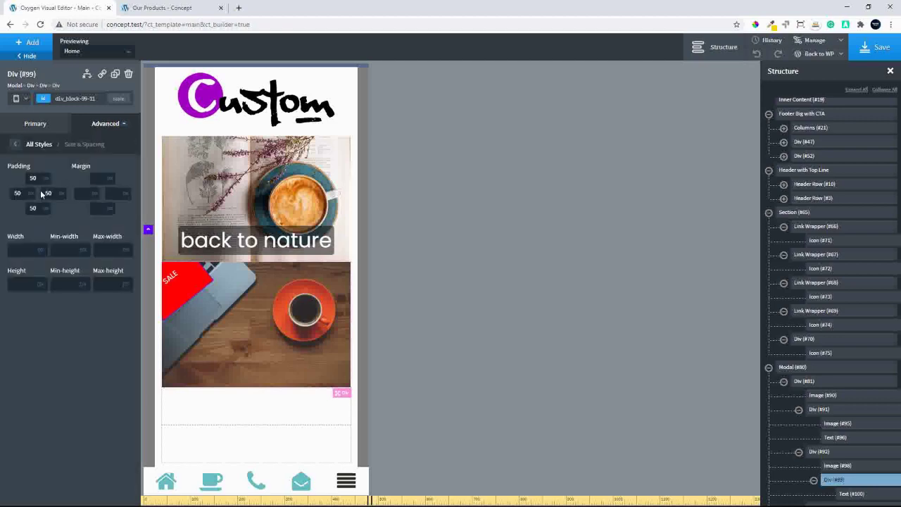
click(40, 208)
text(20)
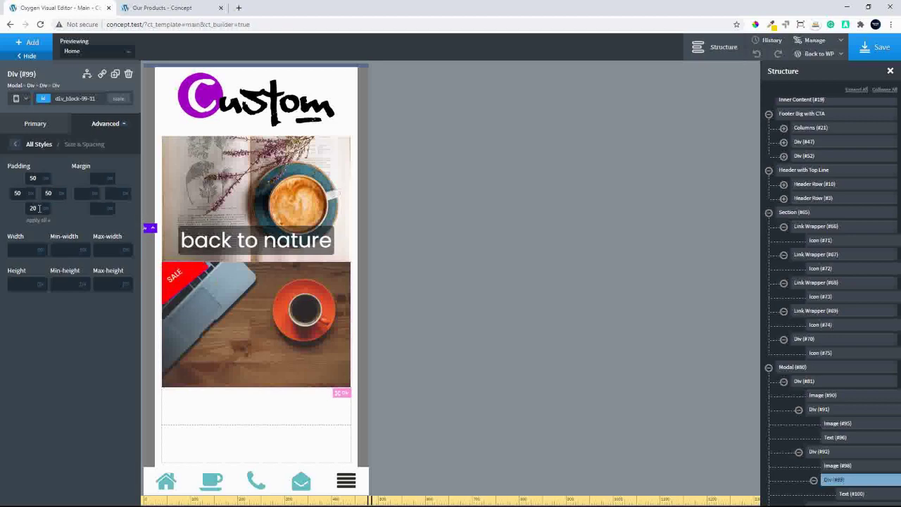
key(BackSpace)
key(BackSpace)
text(30)
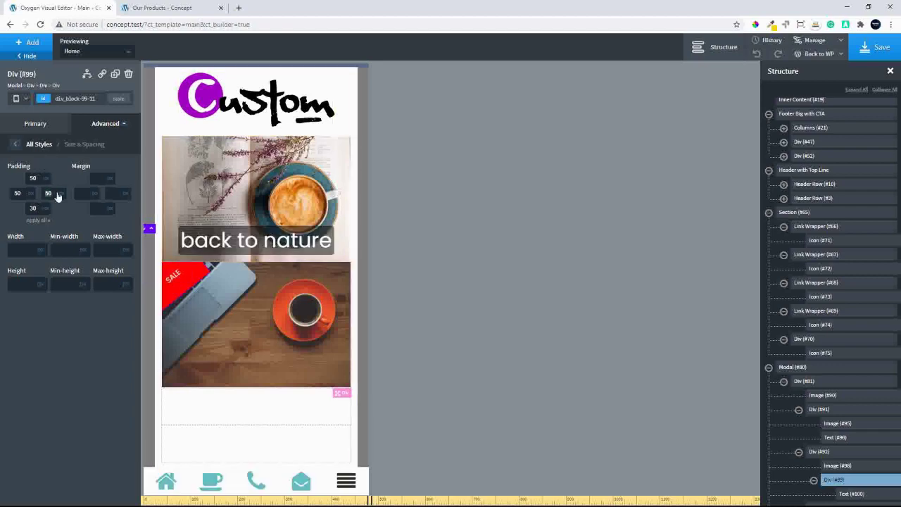
- Set the red SALE div's left and right padding to 70 and its bottom padding to 20
key(BackSpace)
key(BackSpace)
text(70)
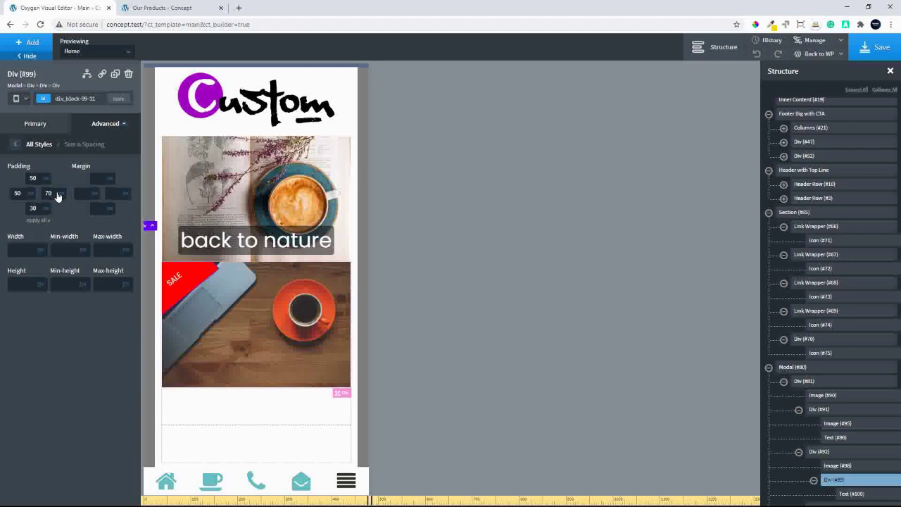
click(18, 193)
text(70)
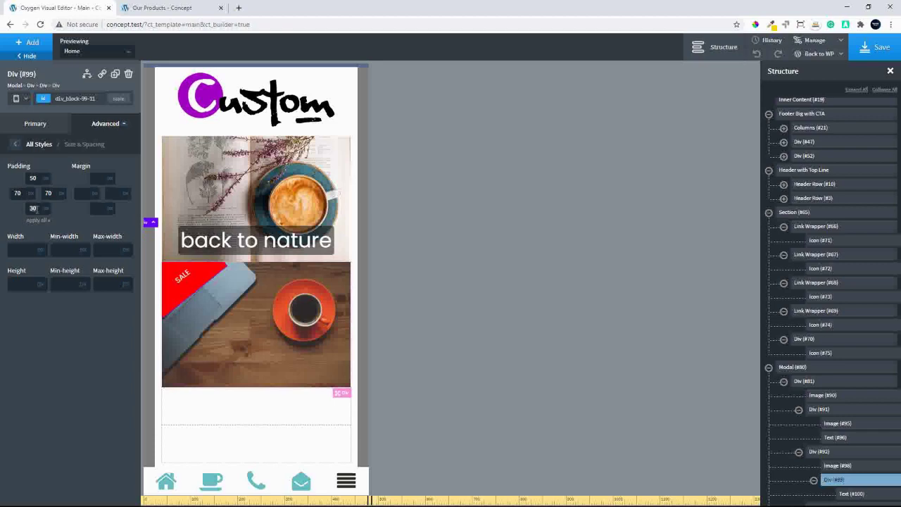
click(31, 209)
text(20)
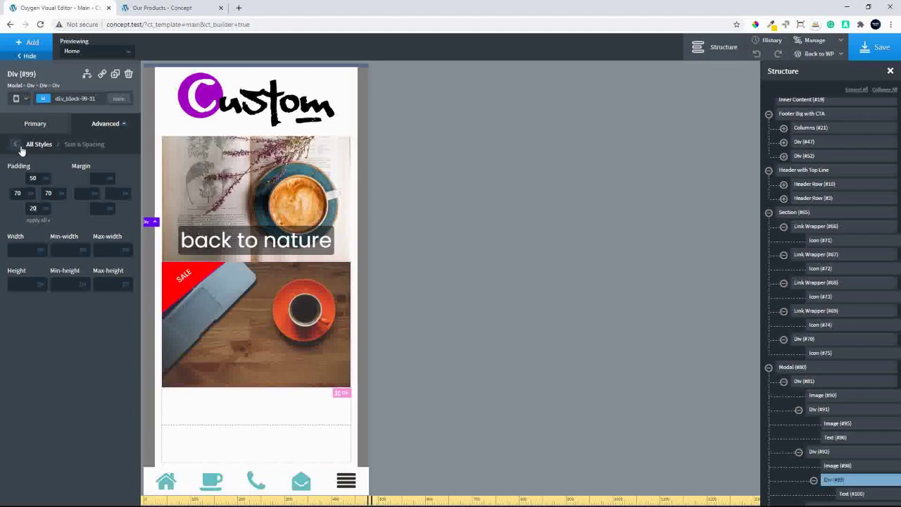
- Set the font size of the SALE text inside the red ribbon to 30
click(182, 280)
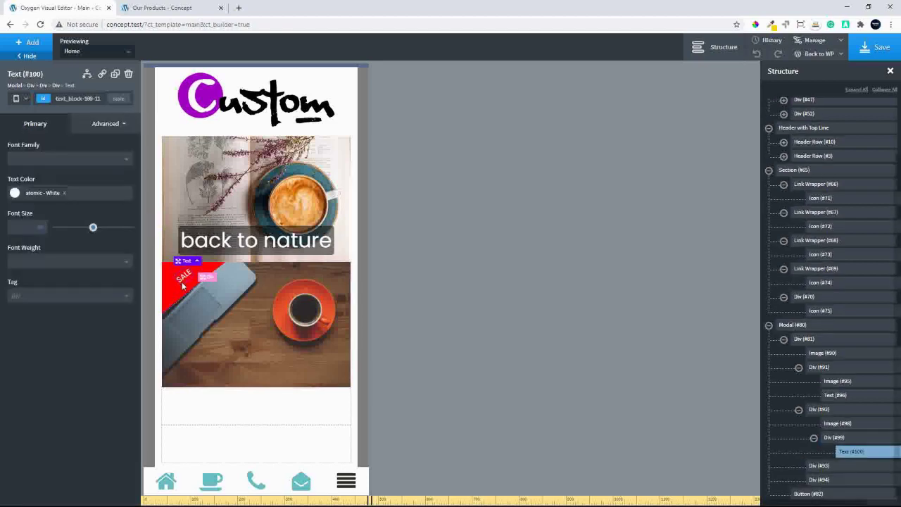
click(105, 124)
click(54, 225)
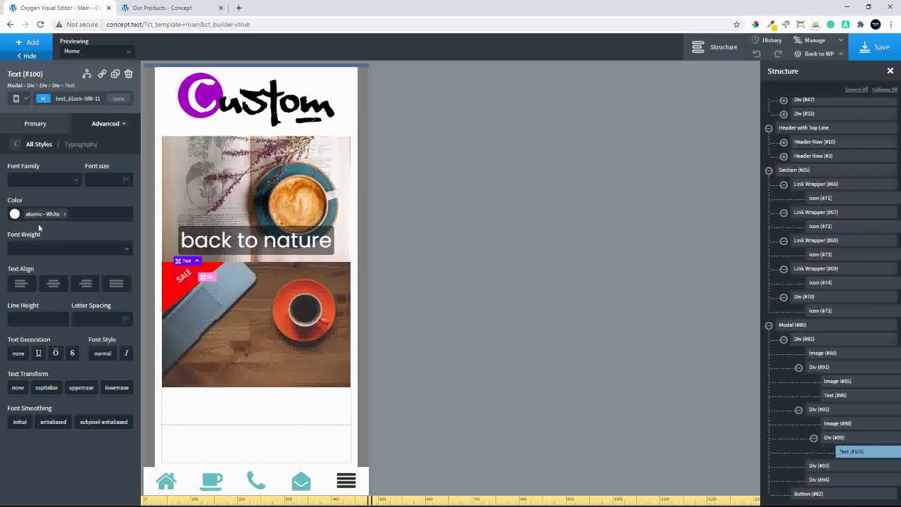
click(97, 179)
text(40)
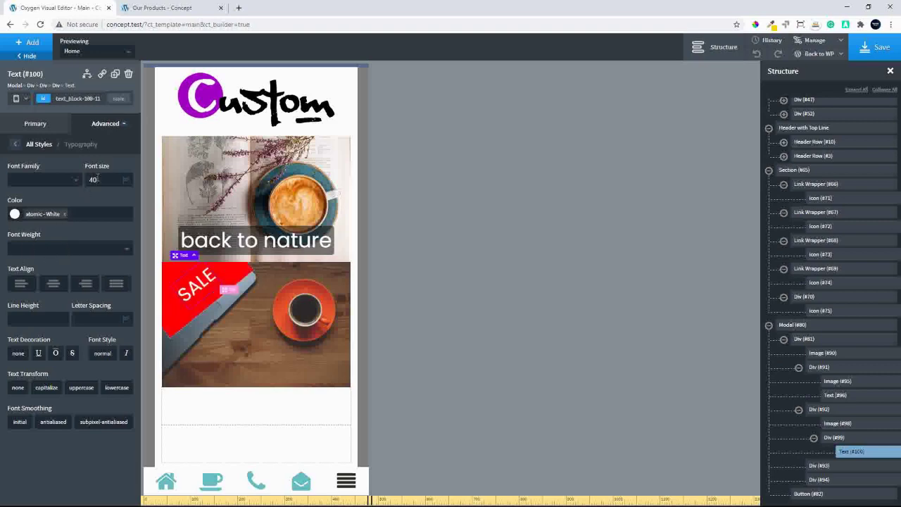
key(BackSpace)
key(BackSpace)
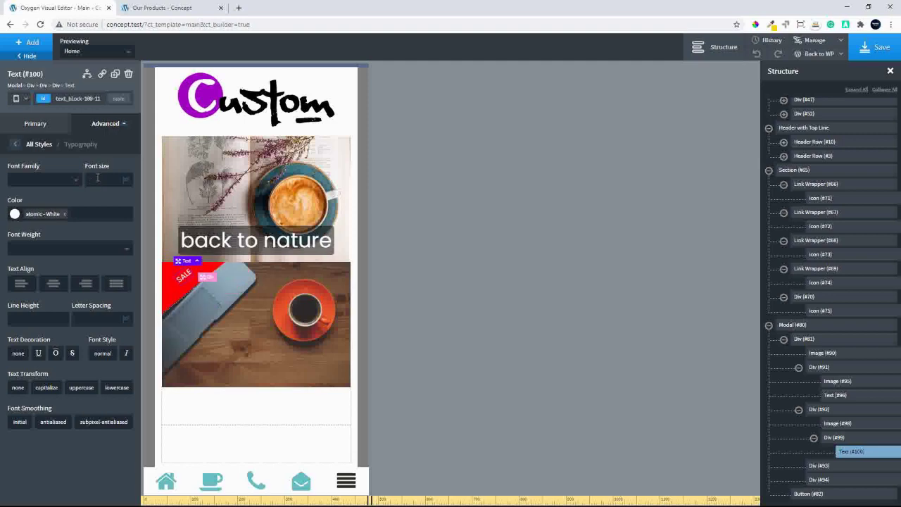
text(30)
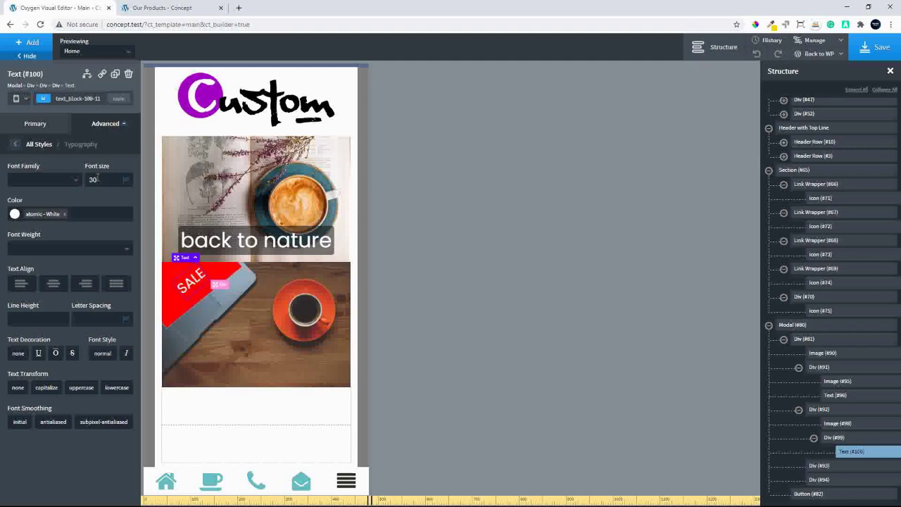
click(15, 145)
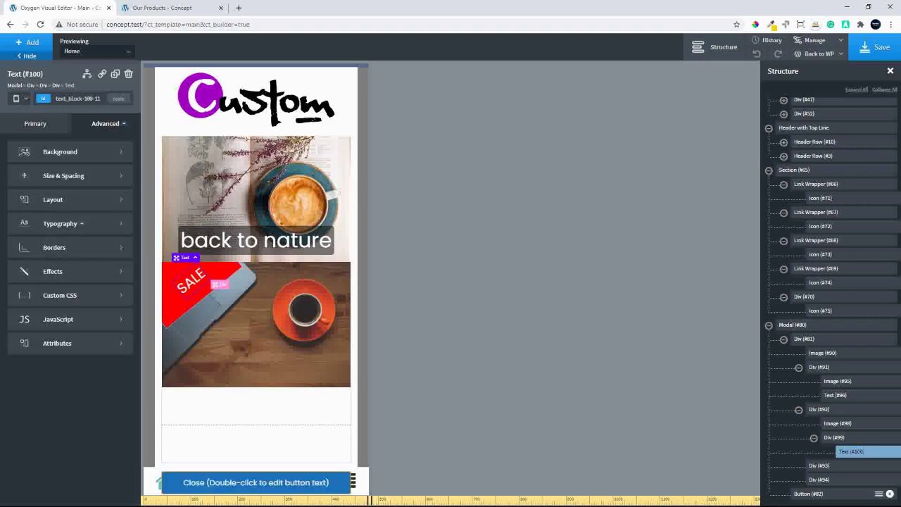
- Shift the absolutely positioned red SALE div further left by lowering its left offset to -76
click(856, 439)
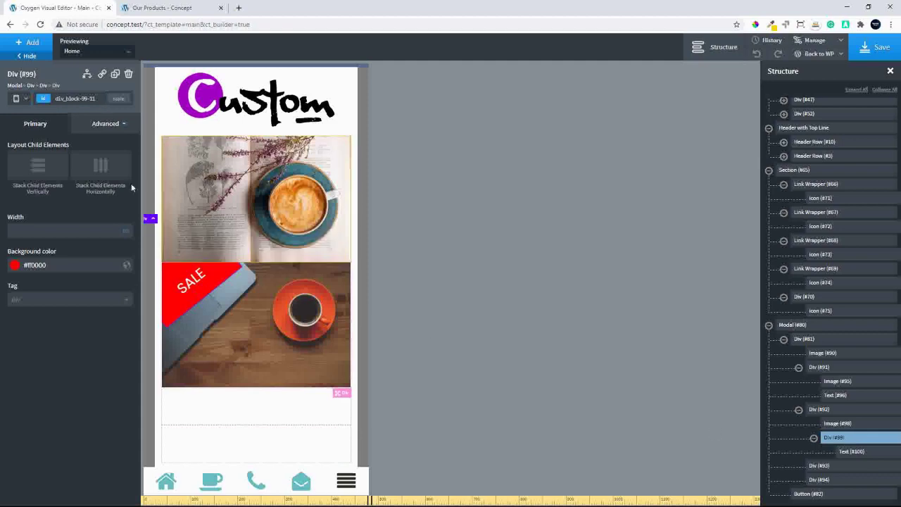
click(99, 126)
click(68, 201)
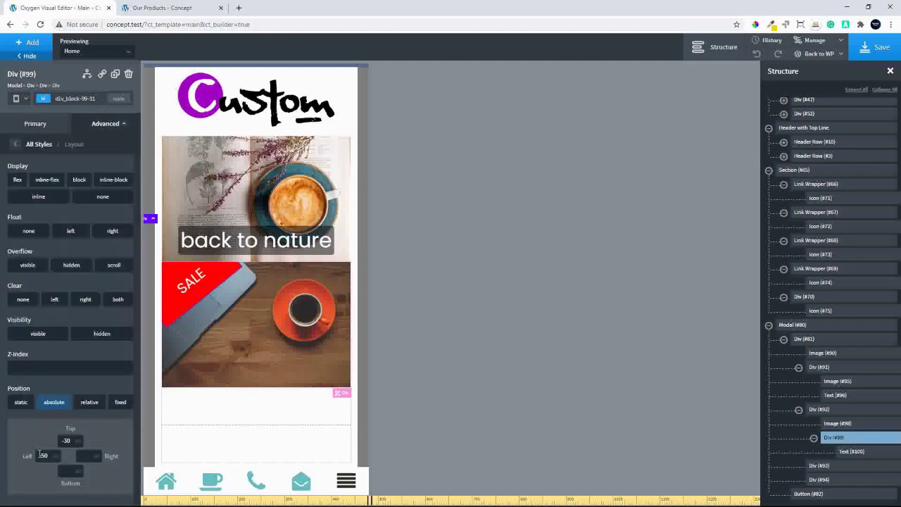
drag(40, 454, 79, 470)
key(Down)
key(Down)
key(Down)
key(Down)
key(Down)
key(Down)
key(Down)
key(Down)
key(Down)
key(Down)
key(Down)
key(Down)
key(Down)
key(Down)
key(Down)
key(Down)
key(Down)
key(Down)
key(Down)
key(Down)
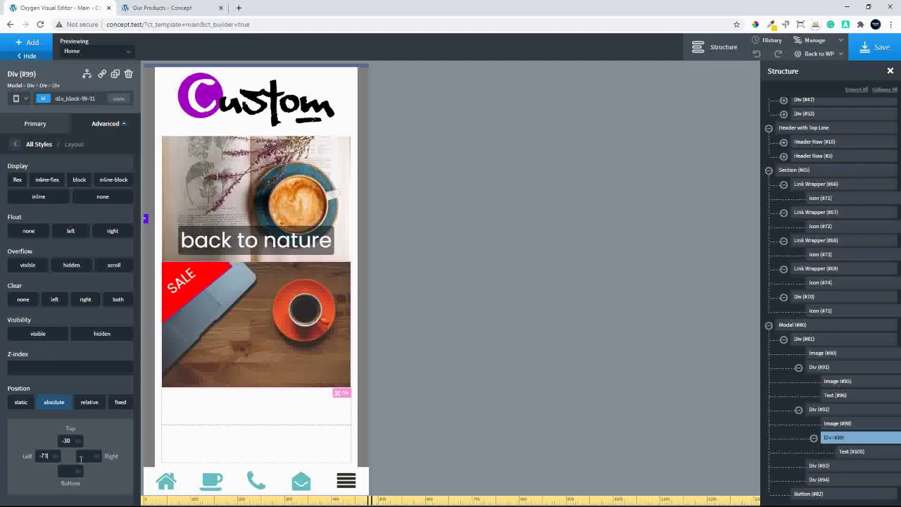
key(Down)
key(Down)
key(Down)
key(Down)
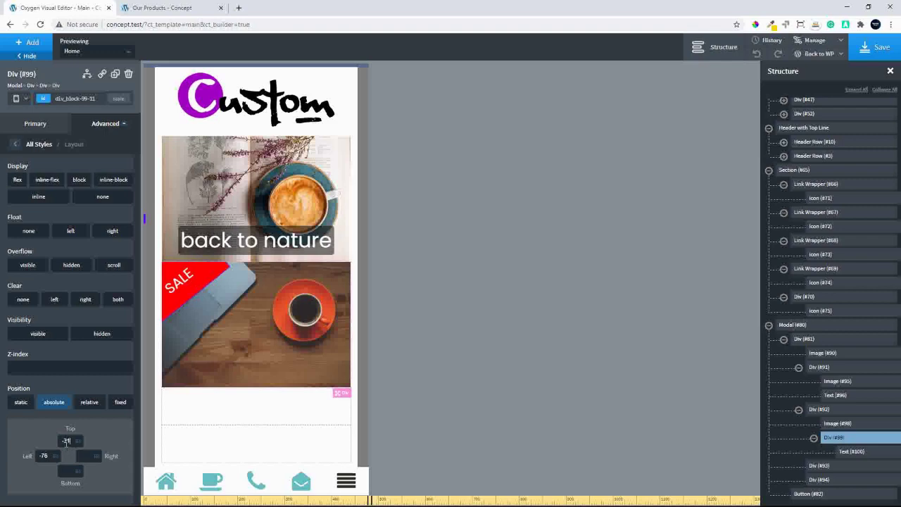
- Move the red SALE div up by adjusting its top offset to -39
key(Down)
key(Down)
key(Down)
key(Down)
key(Down)
key(Down)
key(Down)
key(Down)
key(Down)
key(Down)
key(Down)
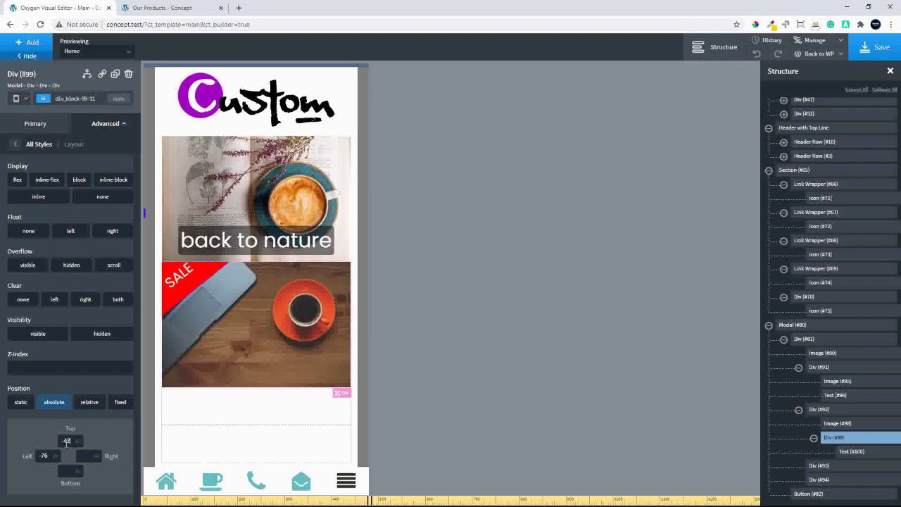
key(Up)
key(Up)
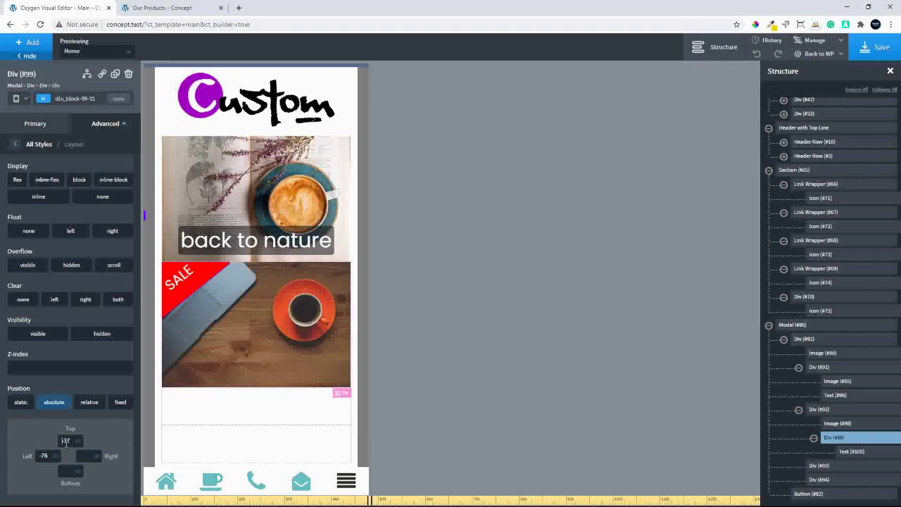
key(Up)
key(Down)
key(Down)
key(Down)
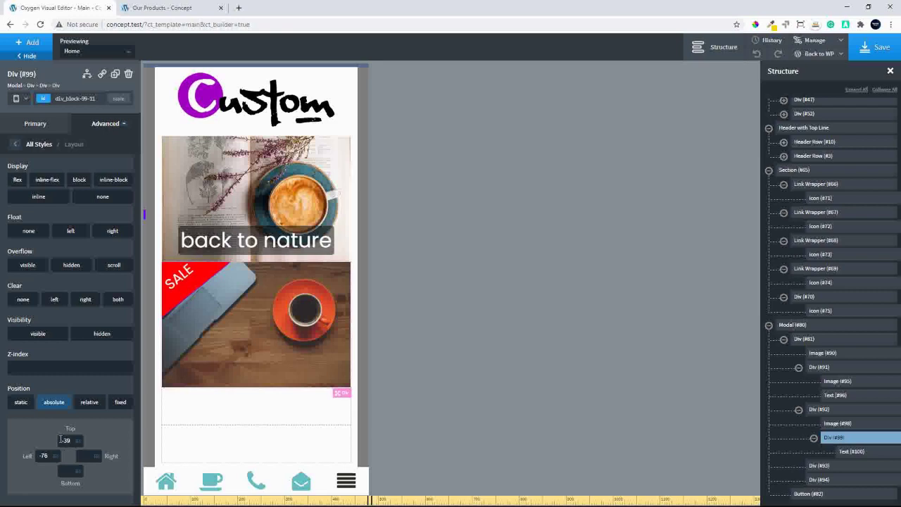
- Fine-tune the red SALE div's left offset to -79
key(Down)
key(Down)
key(Down)
key(Down)
key(Down)
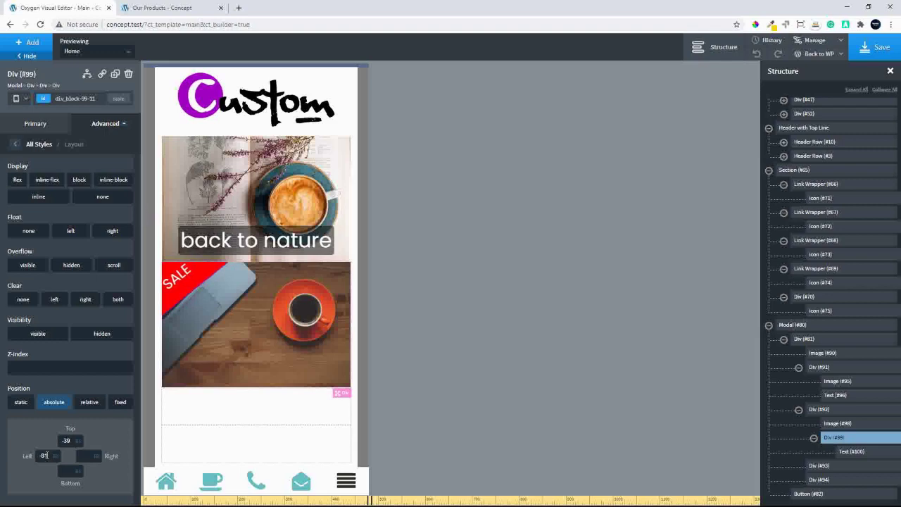
key(Up)
key(Up)
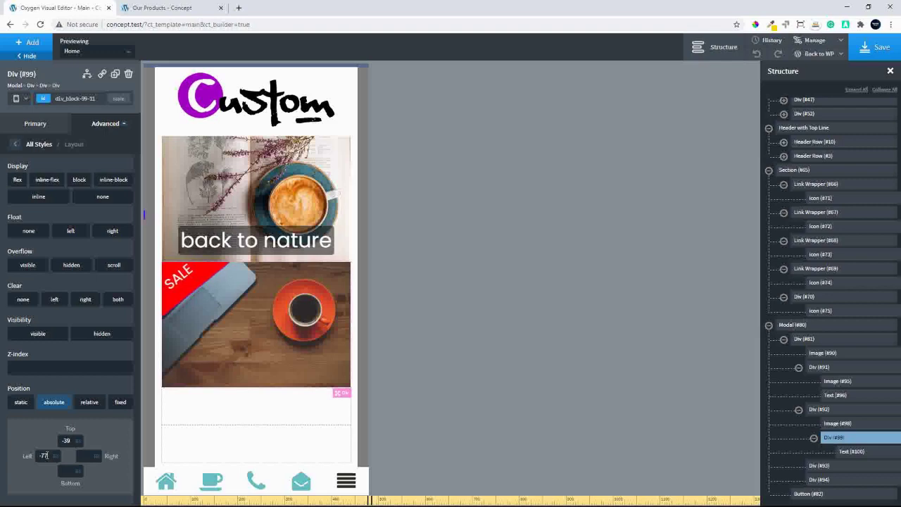
key(Down)
key(Down)
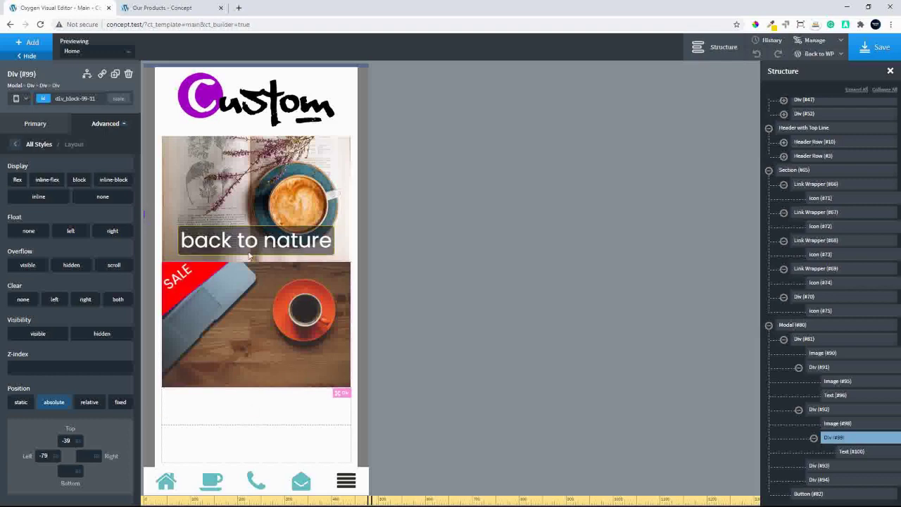
- Give the container div of the "back to nature" tile a bottom margin of 20
click(263, 400)
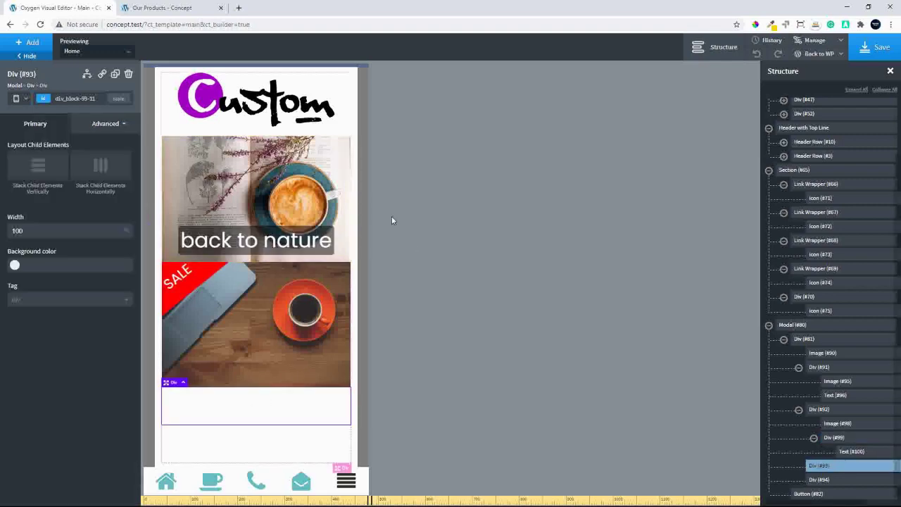
click(825, 366)
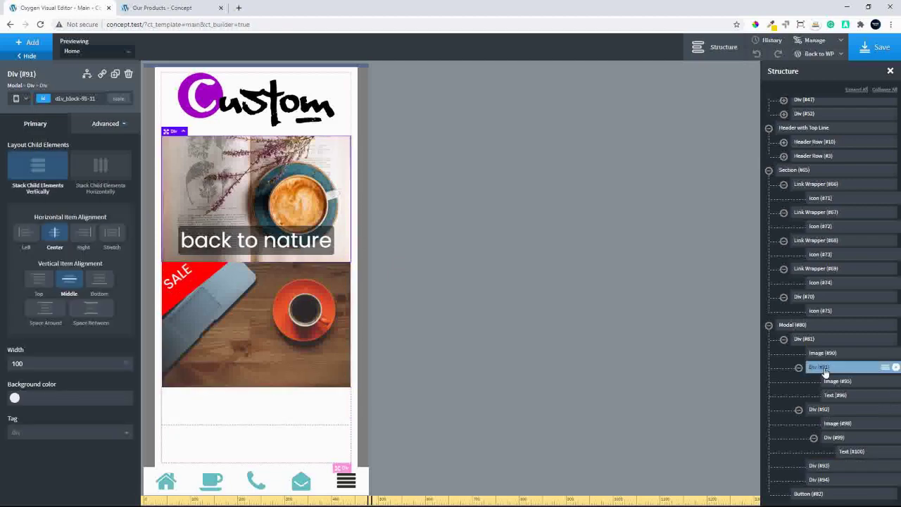
click(94, 129)
click(75, 177)
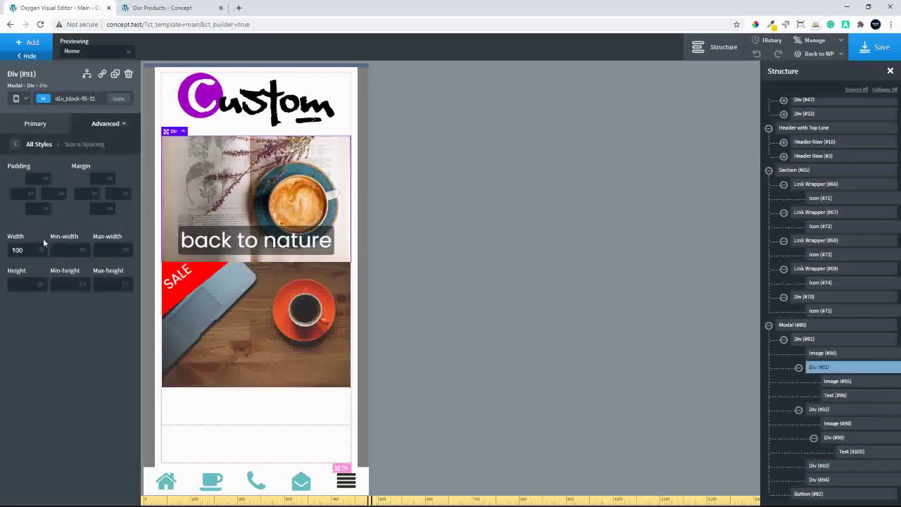
click(101, 209)
text(20)
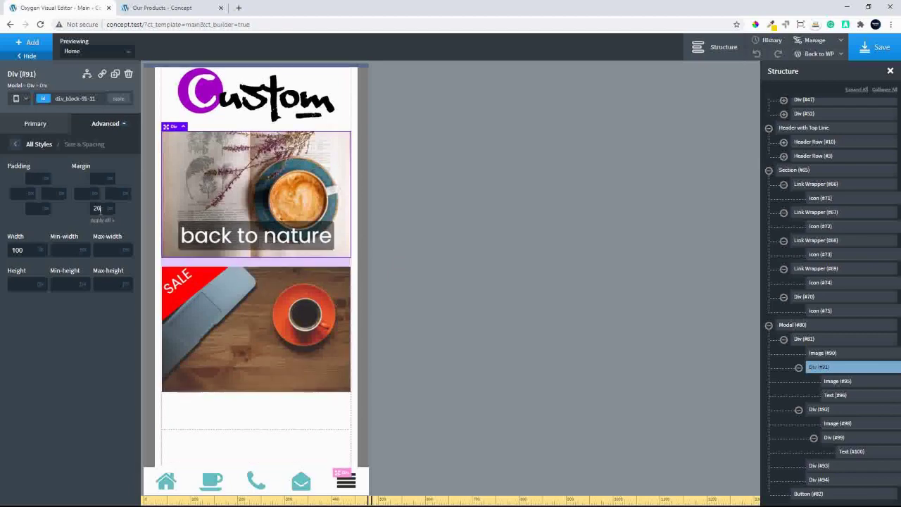
- Give the container div of the laptop-and-coffee SALE tile a bottom margin of 20
click(288, 405)
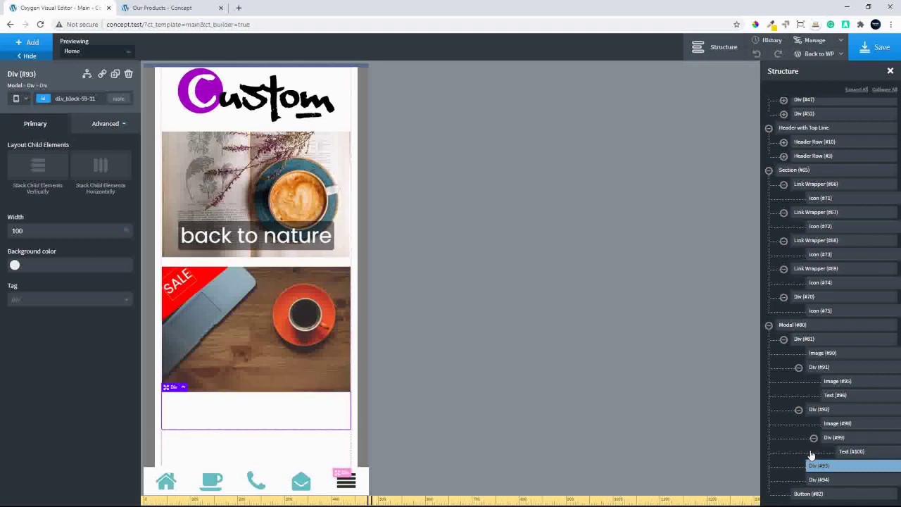
click(828, 412)
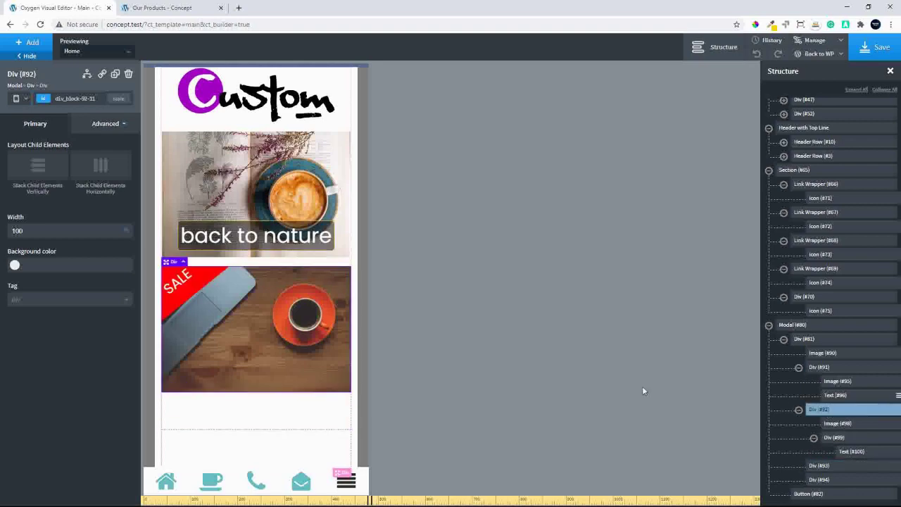
click(104, 124)
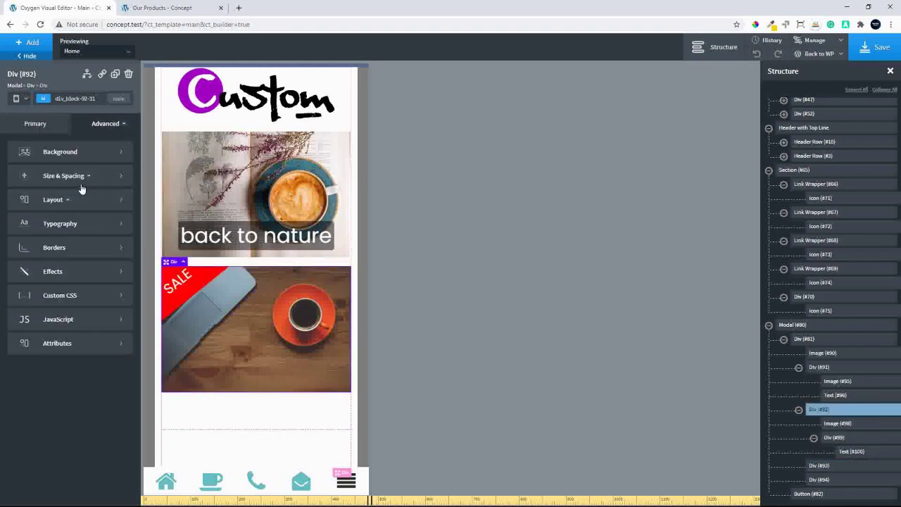
click(83, 176)
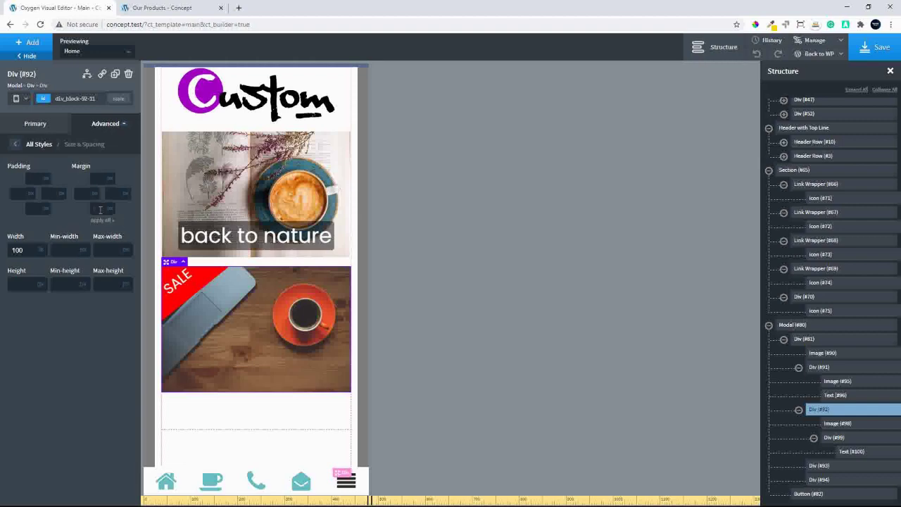
click(101, 209)
text(20)
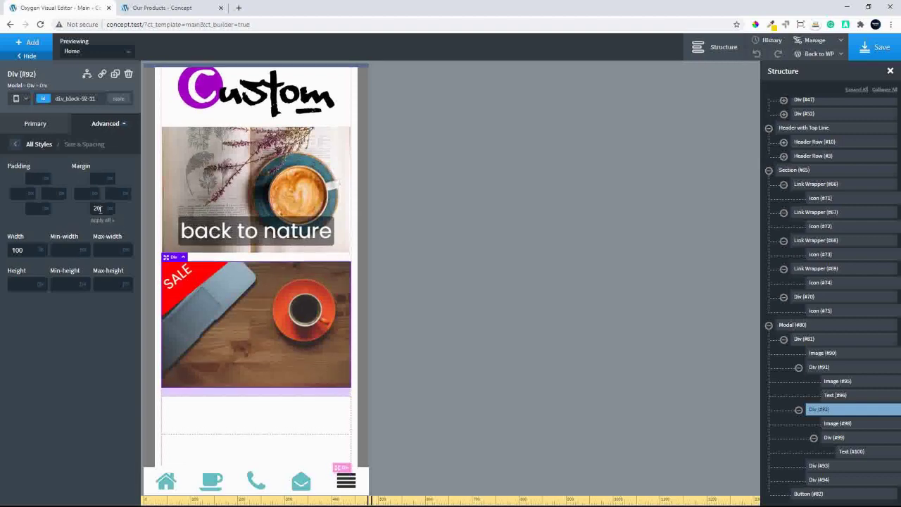
- Set the background of the empty div below the SALE tile to the global color atomic - Secondary
click(230, 421)
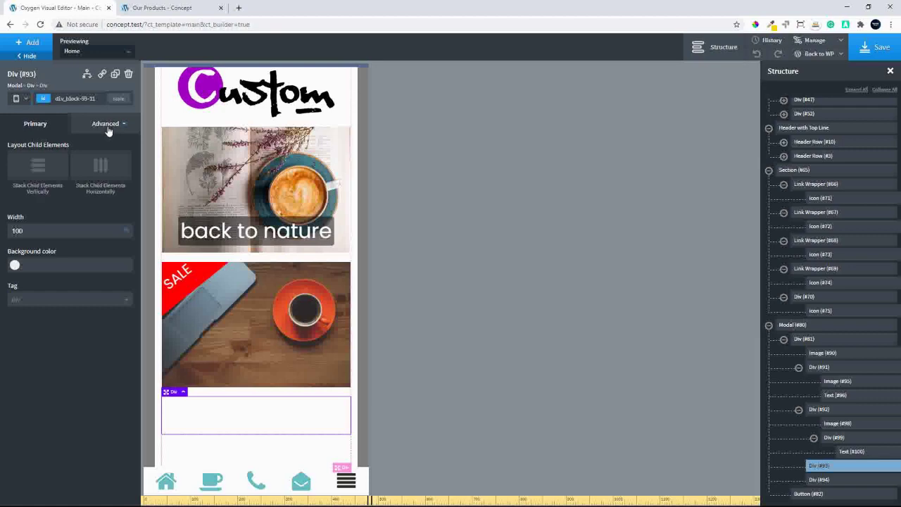
click(15, 266)
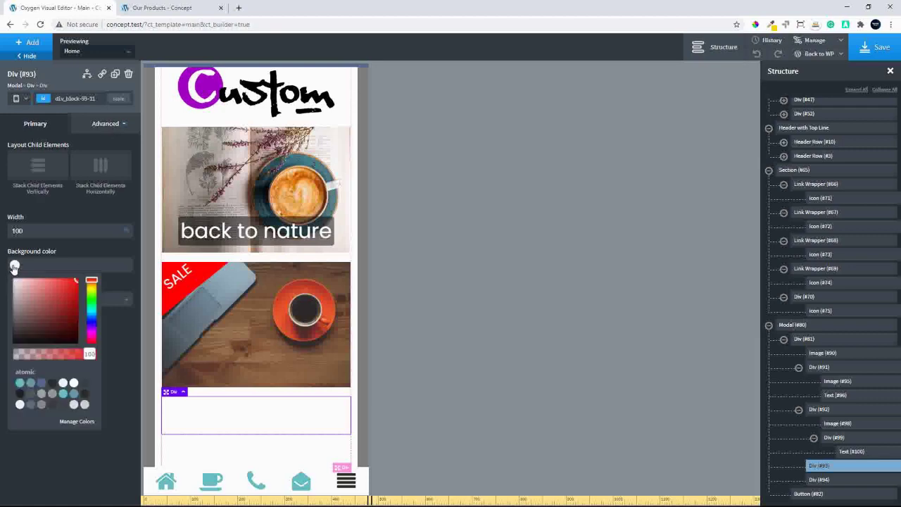
click(42, 382)
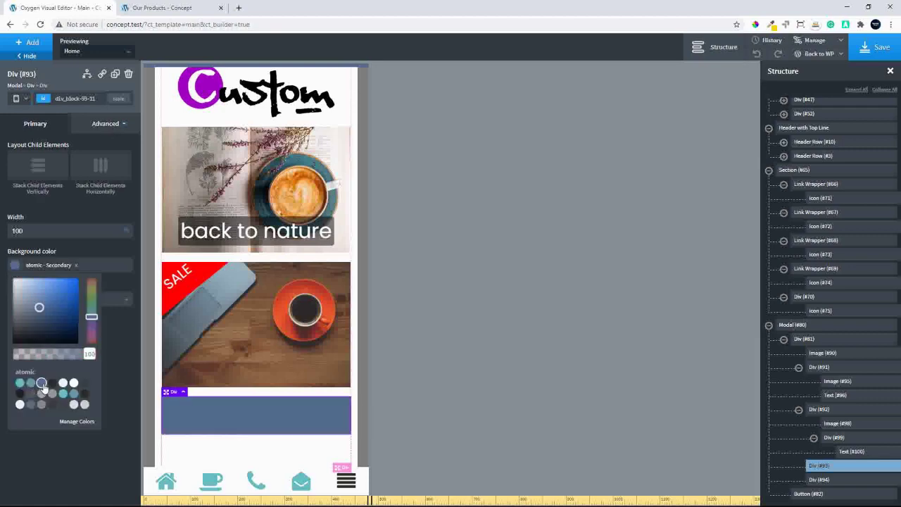
- Add a Text element inside the blue div and replace its placeholder with "About Us"
click(25, 43)
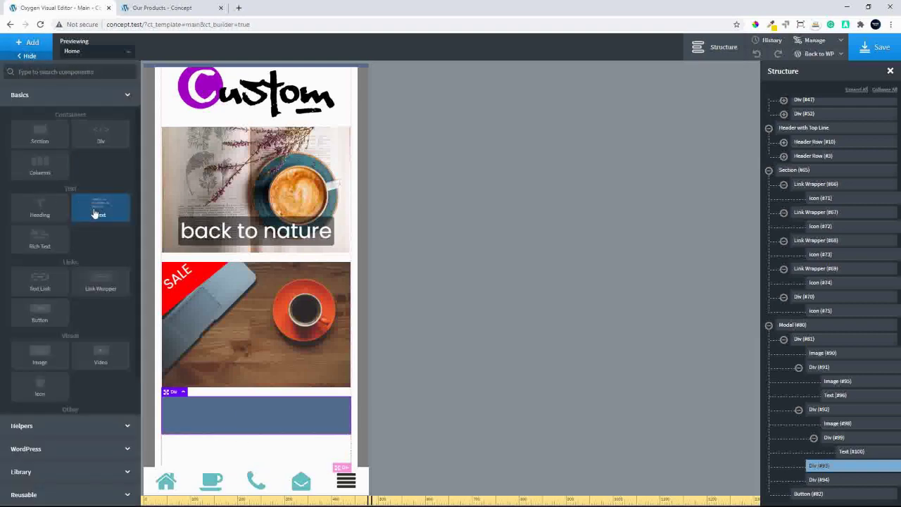
click(90, 208)
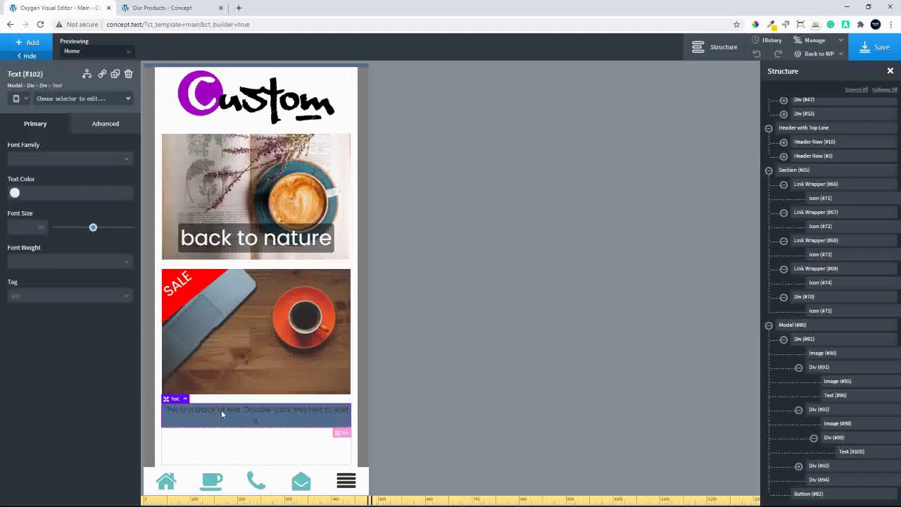
double_click(221, 409)
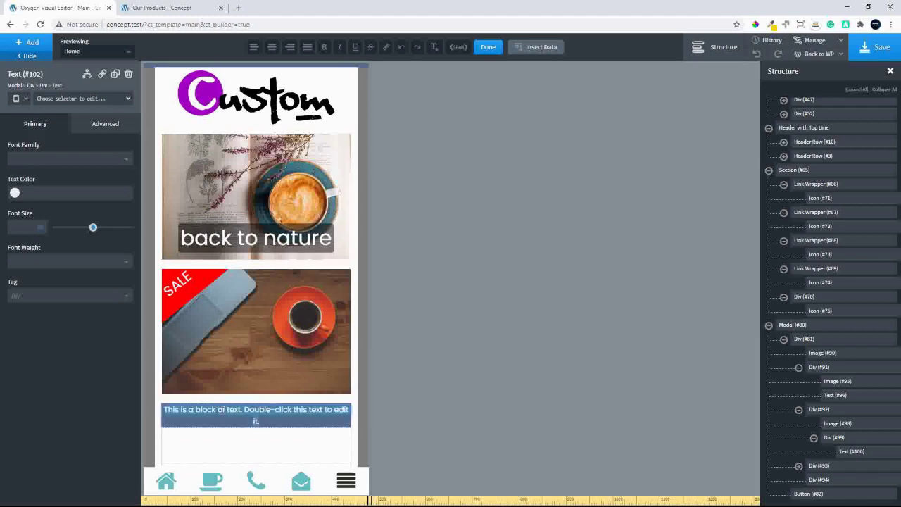
text(About Us)
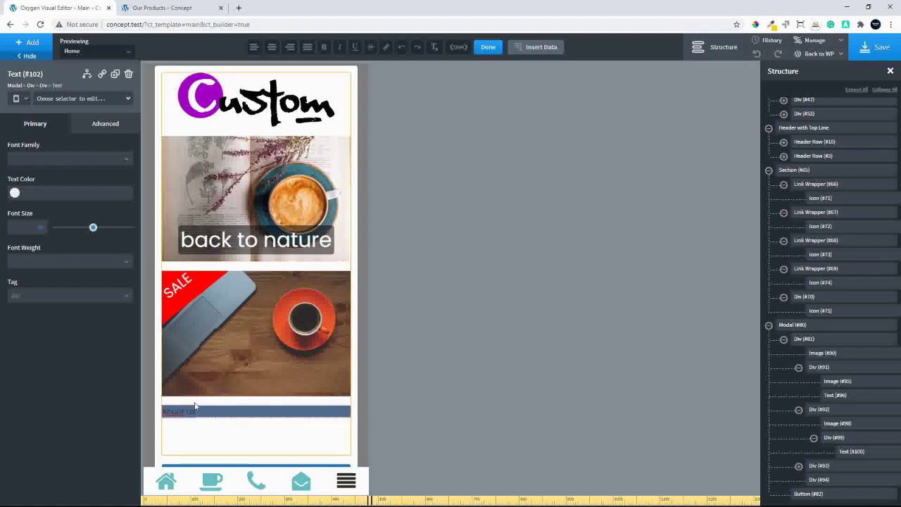
- Correct the wording of the text inside the blue div so it reads "About us"
key(BackSpace)
key(BackSpace)
key(BackSpace)
key(BackSpace)
text(out Us)
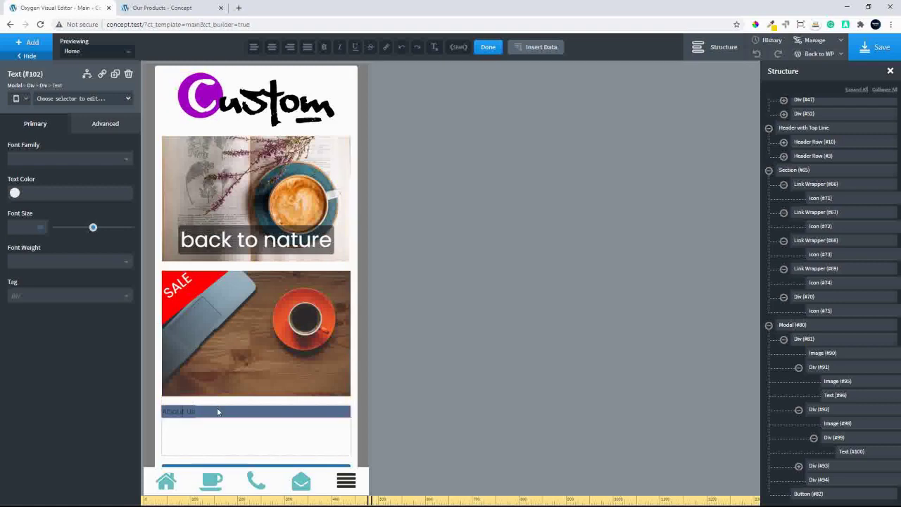
- Set the typography color of the blue div around the "About us" text to white
click(199, 406)
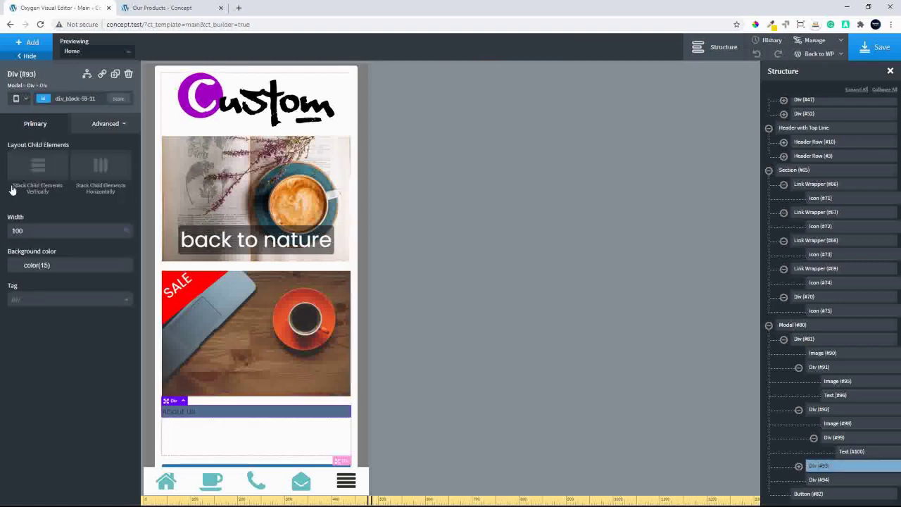
click(105, 125)
click(71, 224)
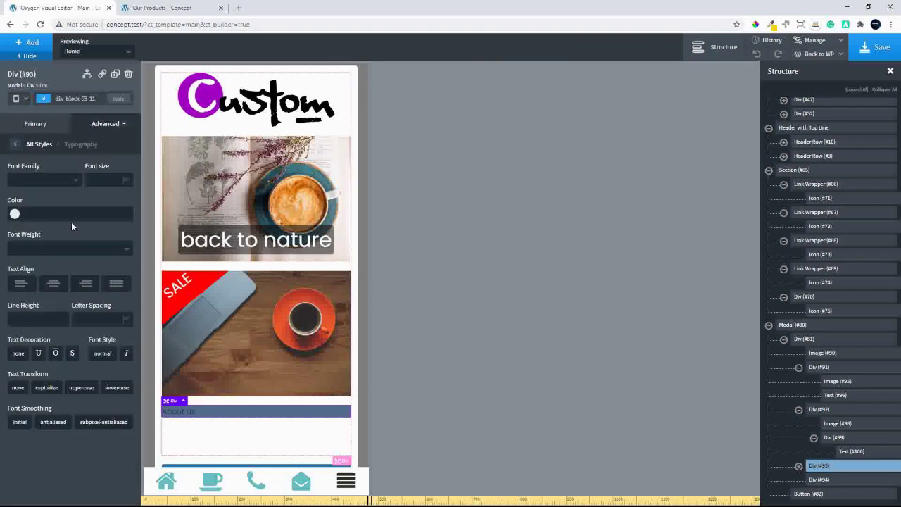
click(15, 214)
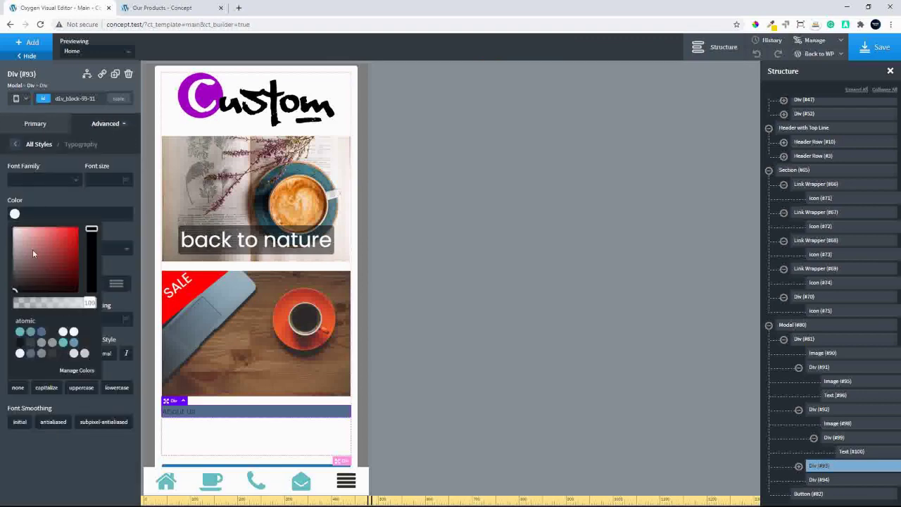
click(14, 145)
- Give the "About us" div a padding of 15 on all four sides
click(62, 178)
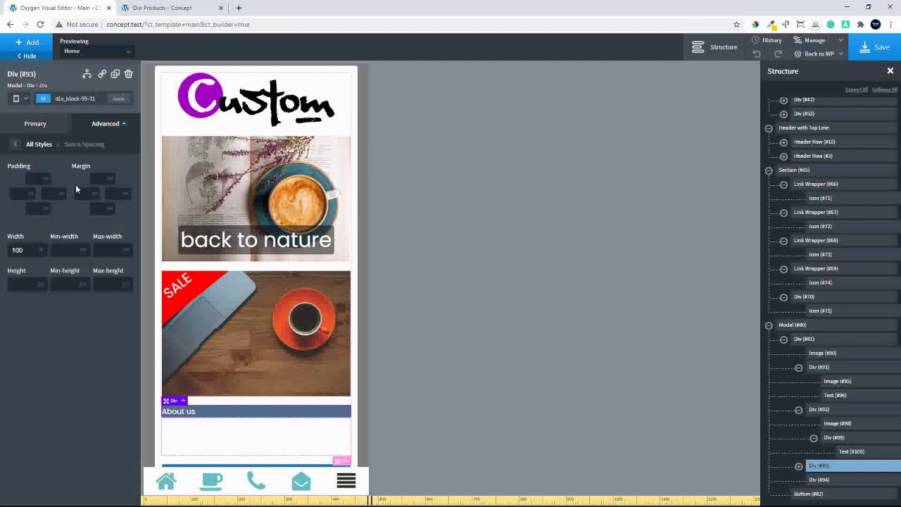
click(33, 176)
text(15)
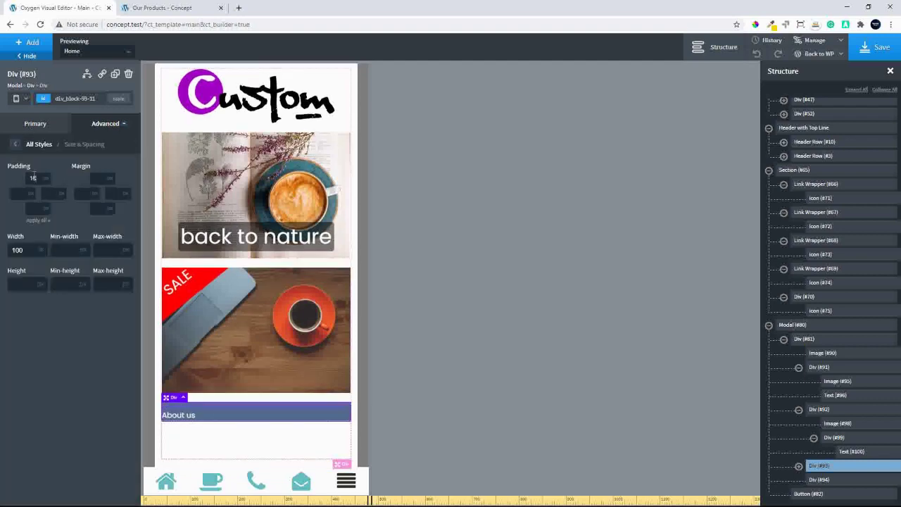
click(43, 221)
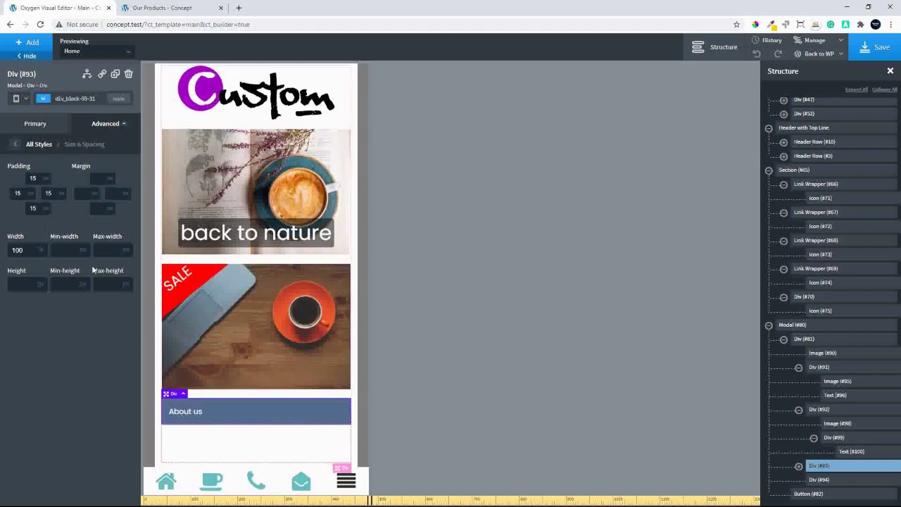
- Stack the "About us" div's child elements vertically and align them to the center horizontally
click(33, 124)
click(30, 169)
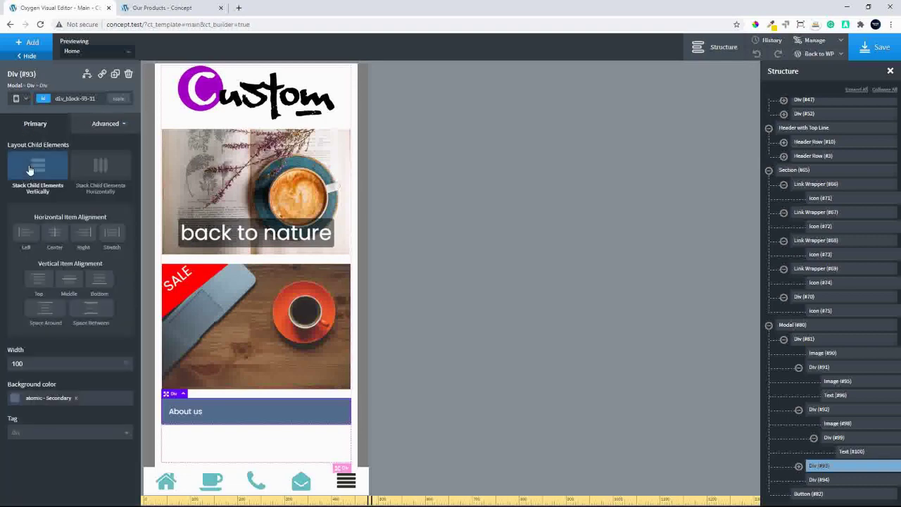
click(54, 240)
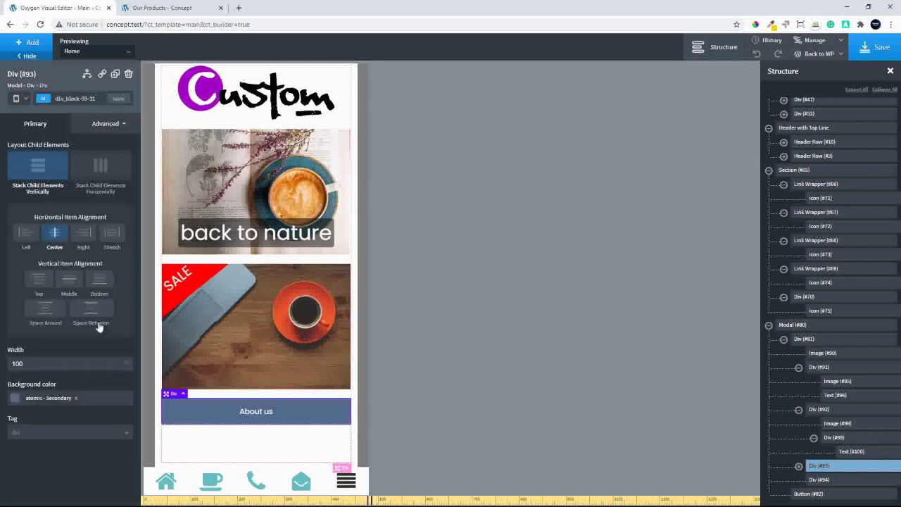
- Set the font size of the "About us" text to 30
click(257, 412)
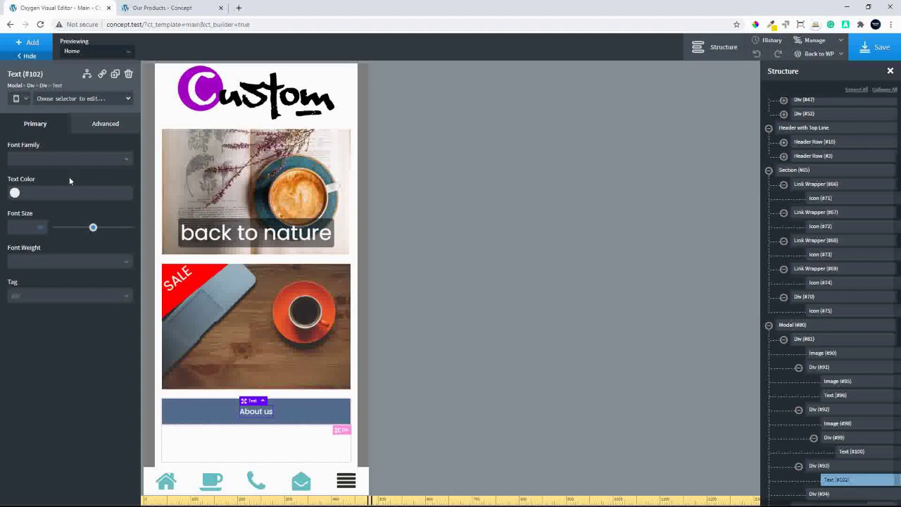
click(104, 126)
click(41, 128)
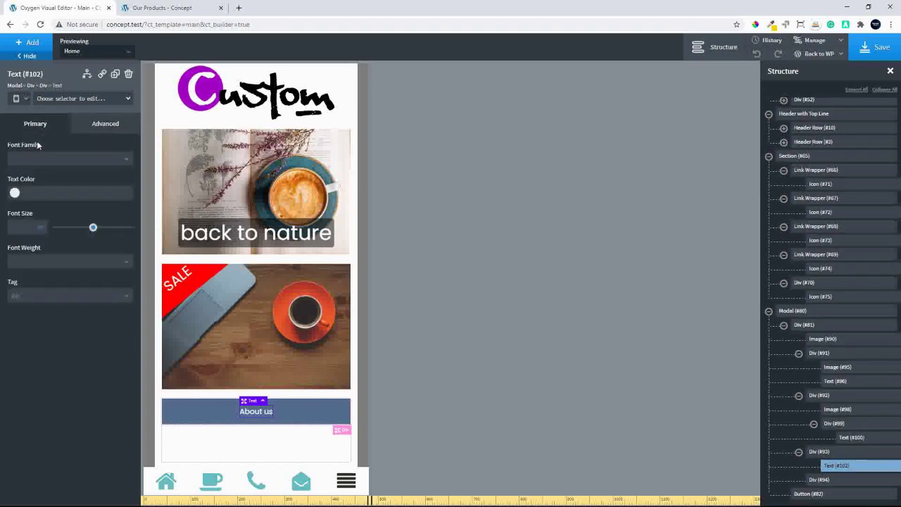
click(17, 228)
text(30)
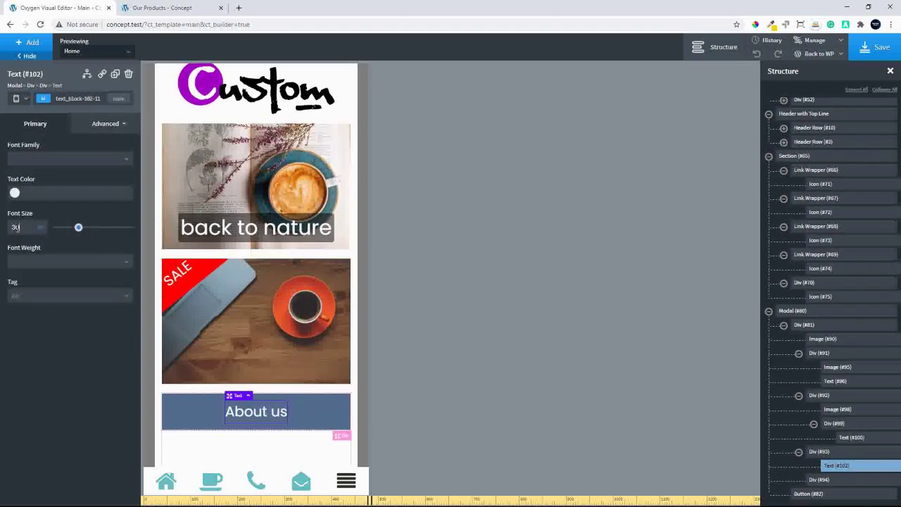
- Delete the empty div below the "About us" tile
scroll(232, 401, down, 1)
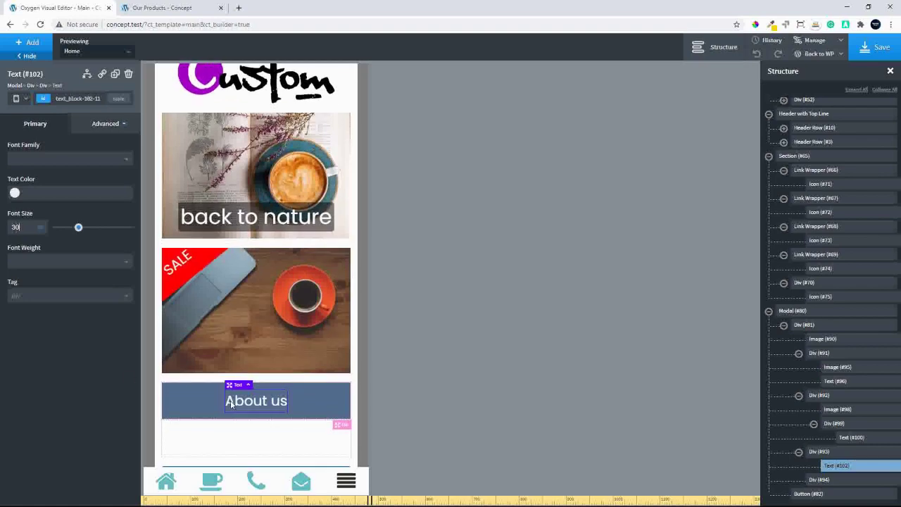
click(191, 437)
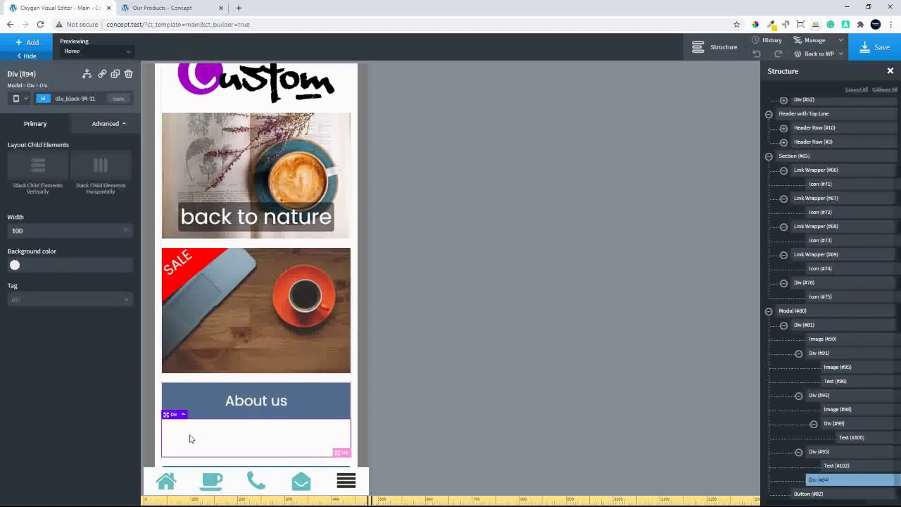
click(128, 76)
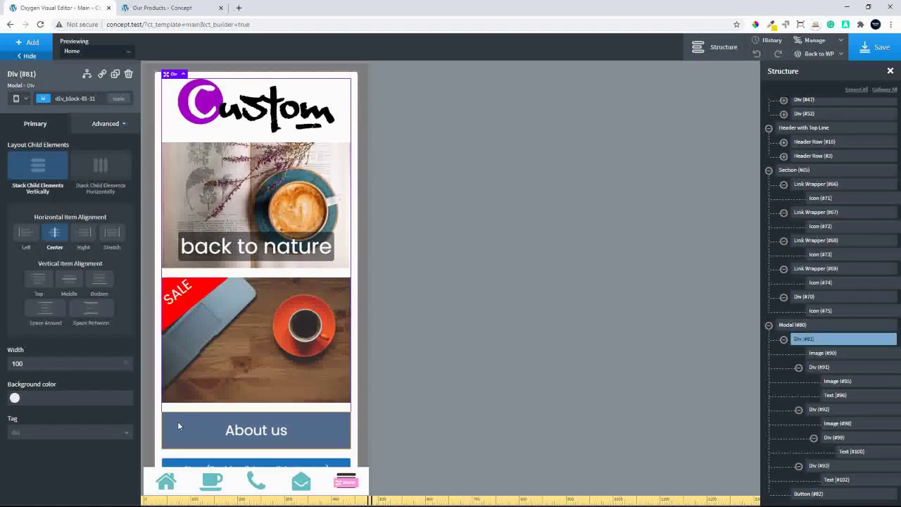
- Duplicate the "About us" div and set the copy's background to the global color atomic - Hippie Blue
click(115, 73)
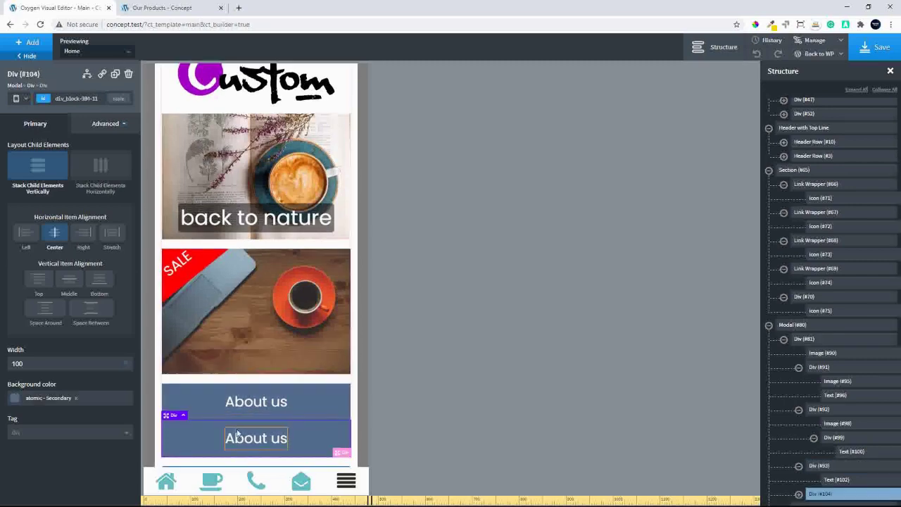
click(15, 397)
scroll(71, 463, down, 2)
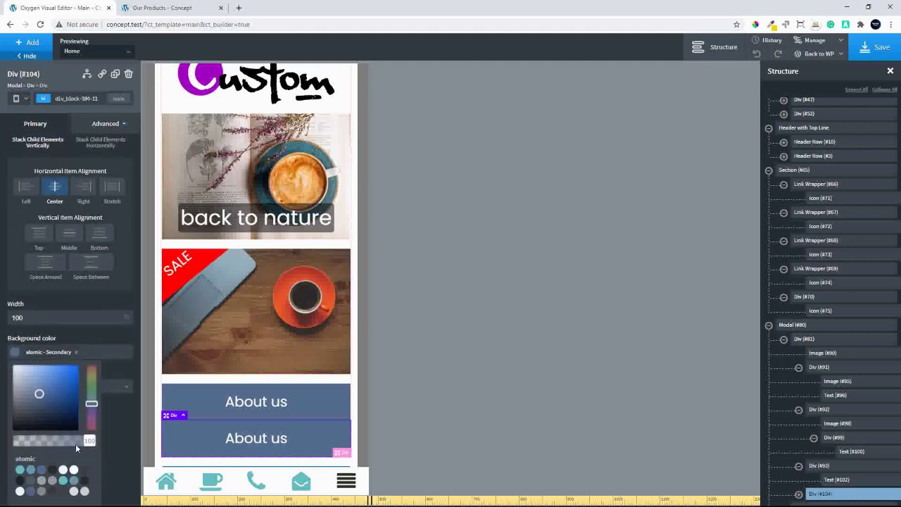
click(74, 476)
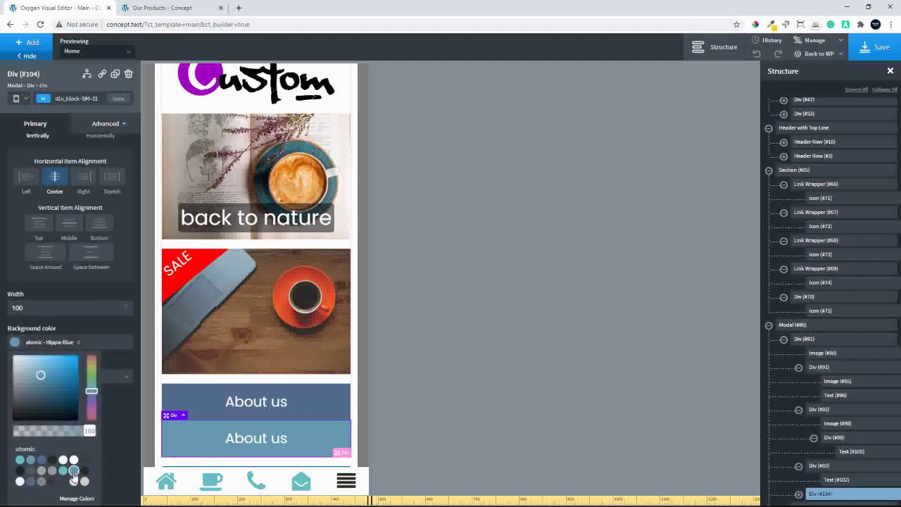
- Replace the text in the duplicated lighter blue tile with "Contact Us"
click(233, 440)
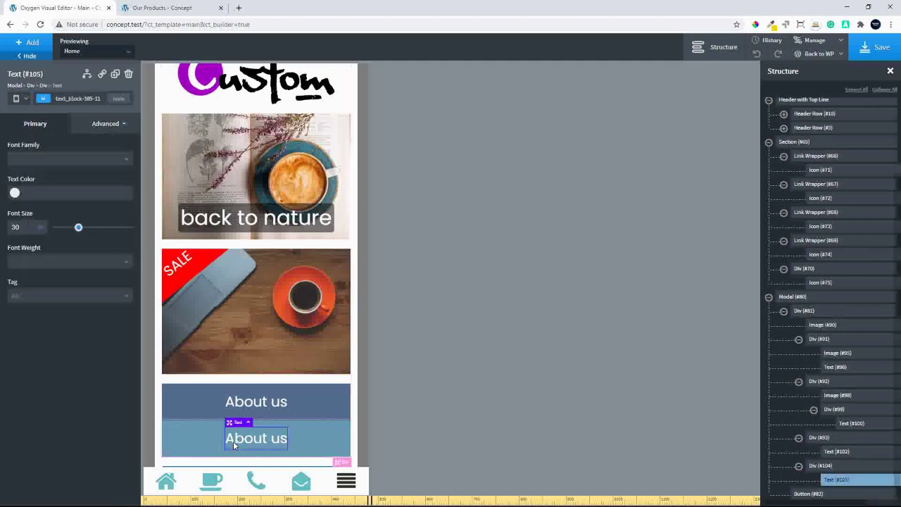
double_click(233, 441)
text(Cont)
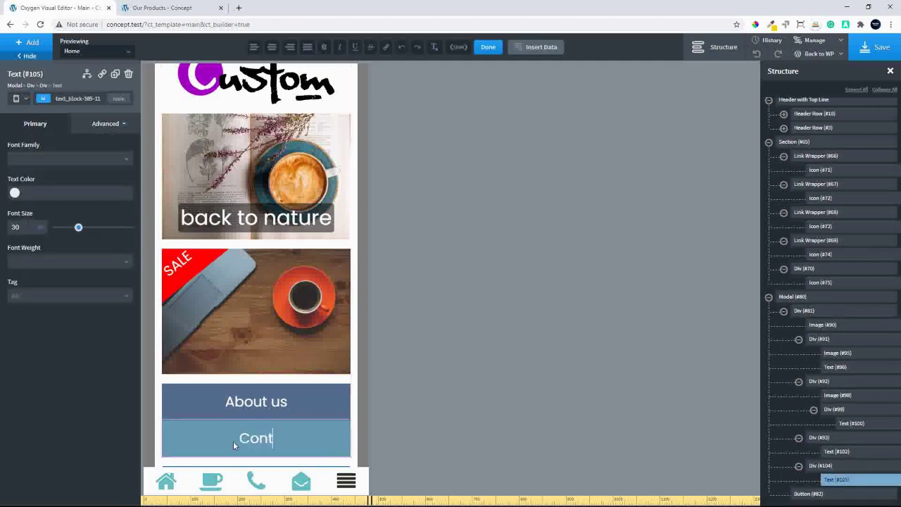
text(act Us)
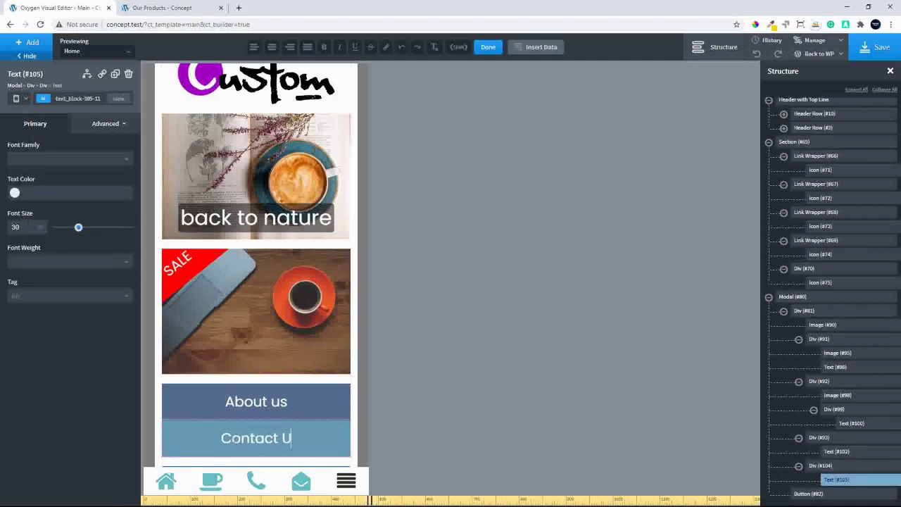
- Turn the "About us" div into a link wrapper pointing to the existing About Us page
click(321, 403)
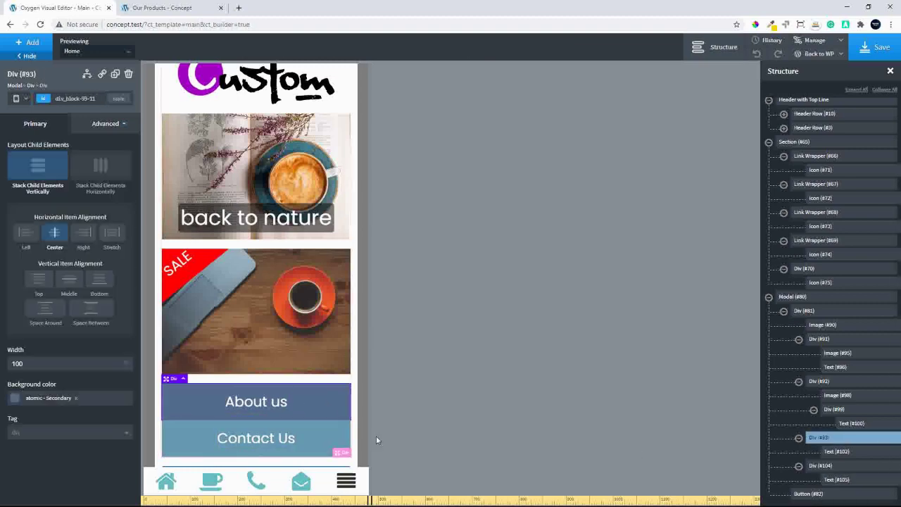
click(101, 74)
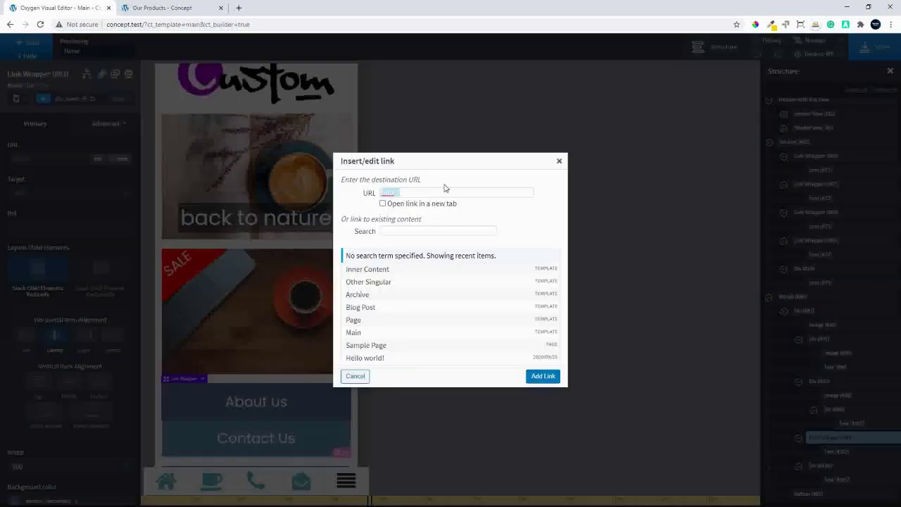
text(abou)
click(405, 232)
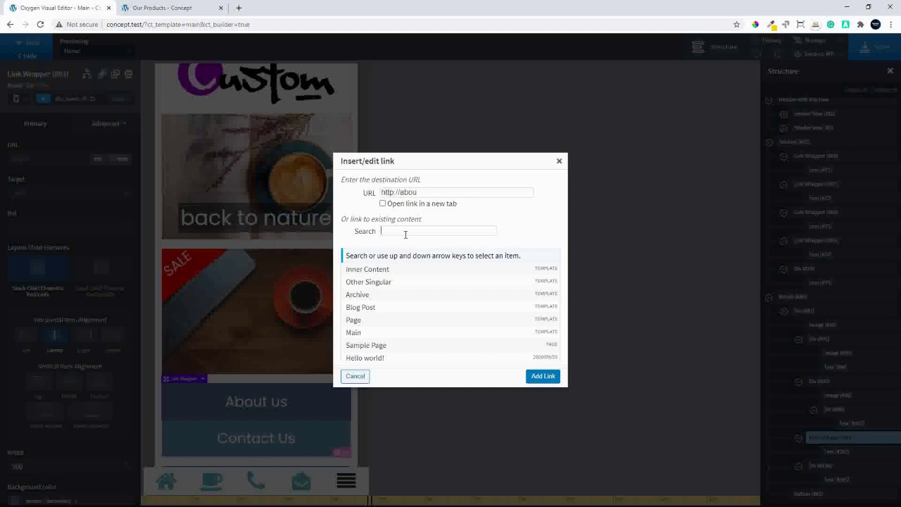
text(about)
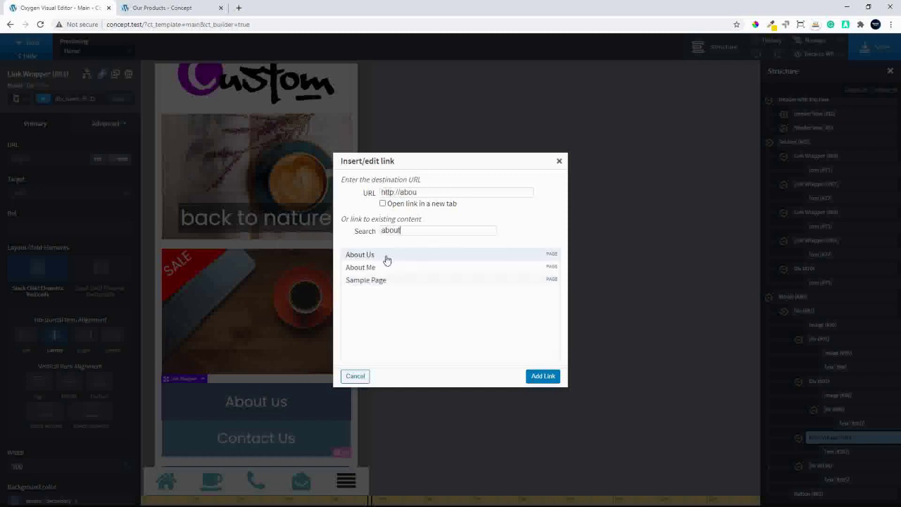
click(371, 254)
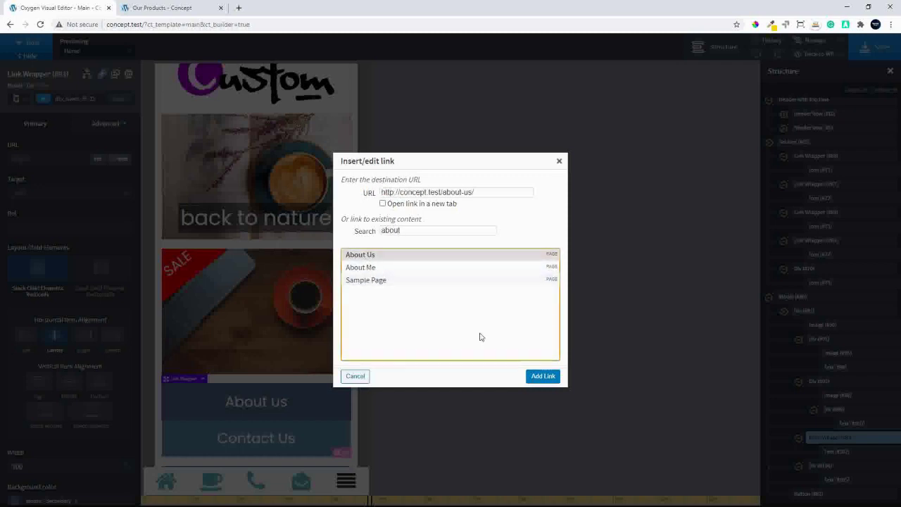
click(543, 377)
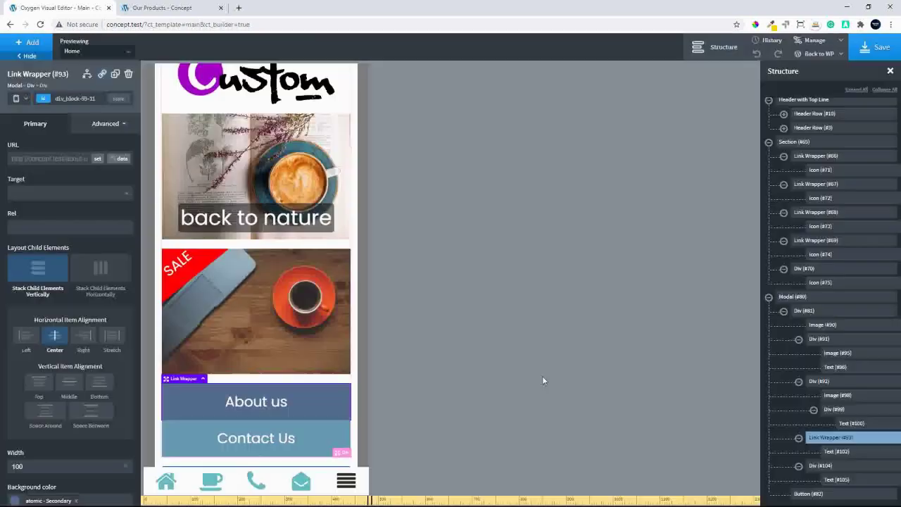
- Turn the "Contact Us" div into a link wrapper pointing to the existing Contact page
click(329, 432)
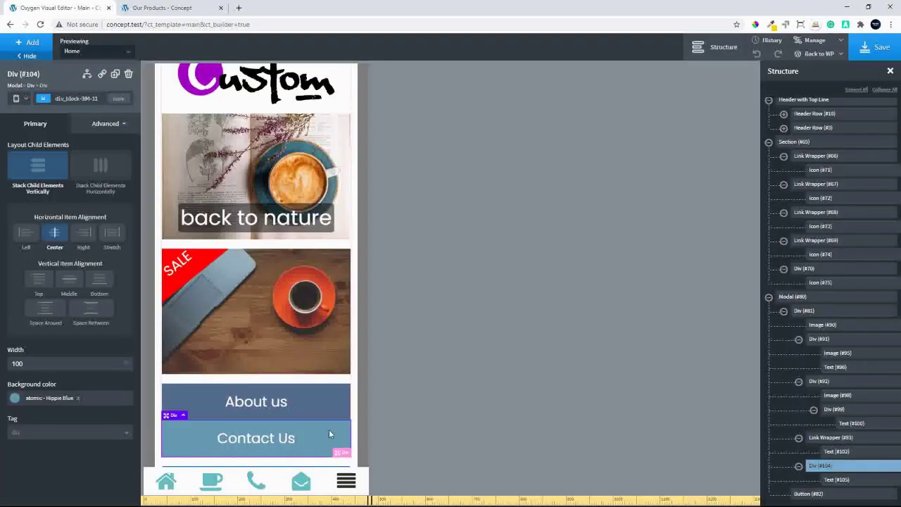
click(101, 75)
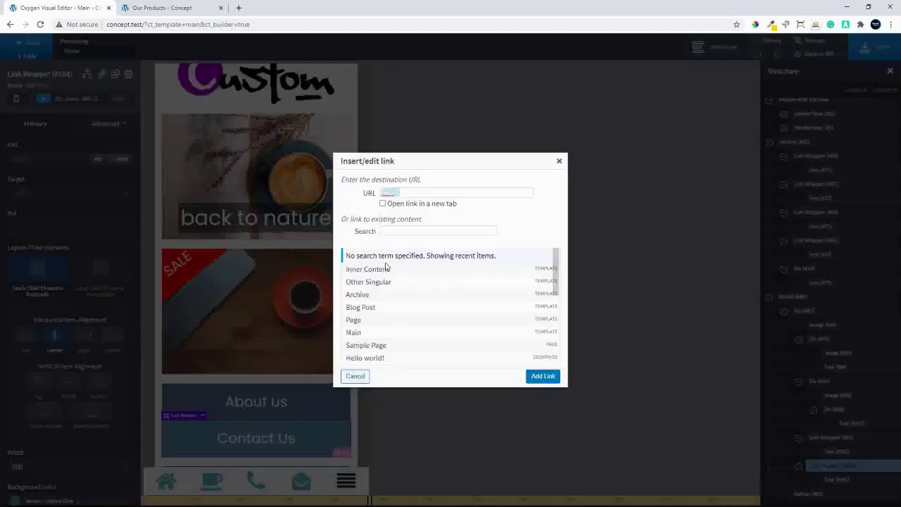
click(402, 231)
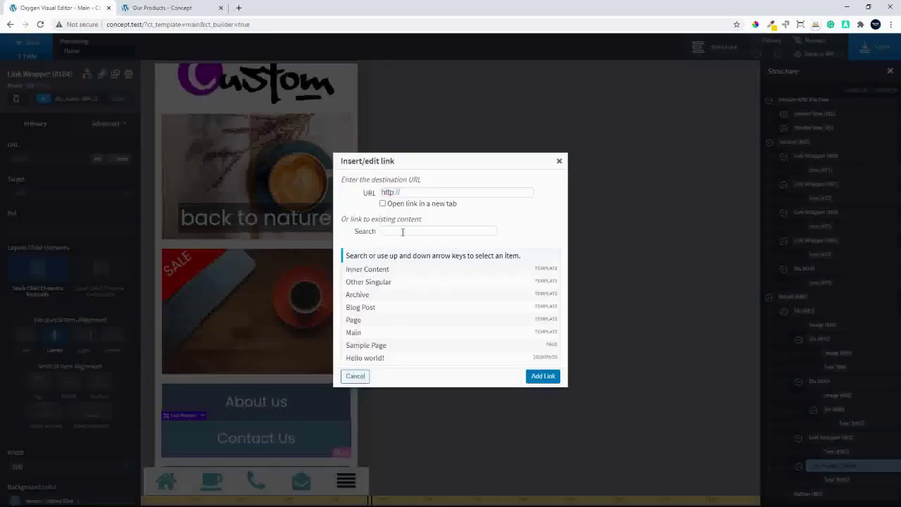
text(contact)
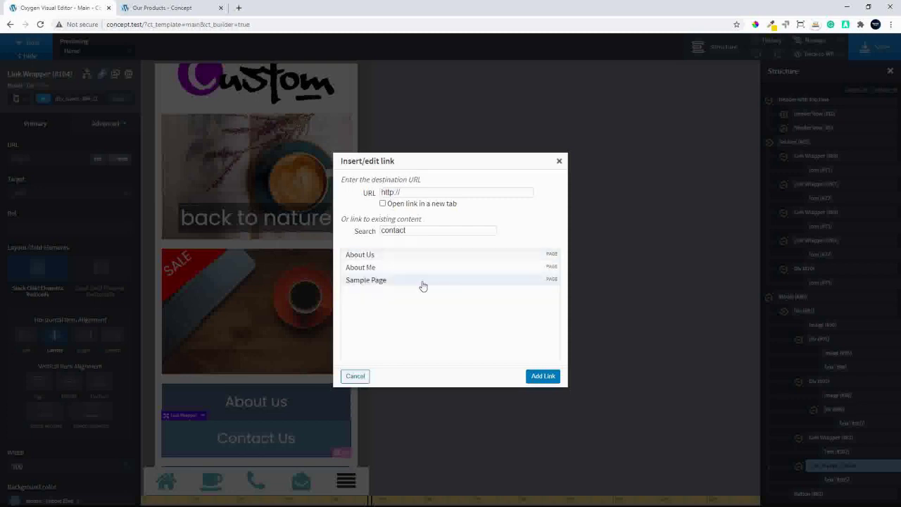
click(391, 256)
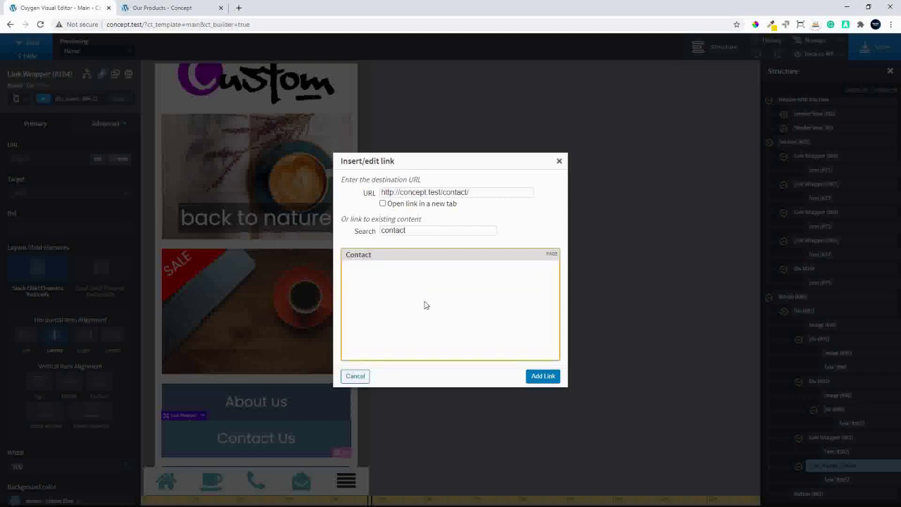
click(544, 382)
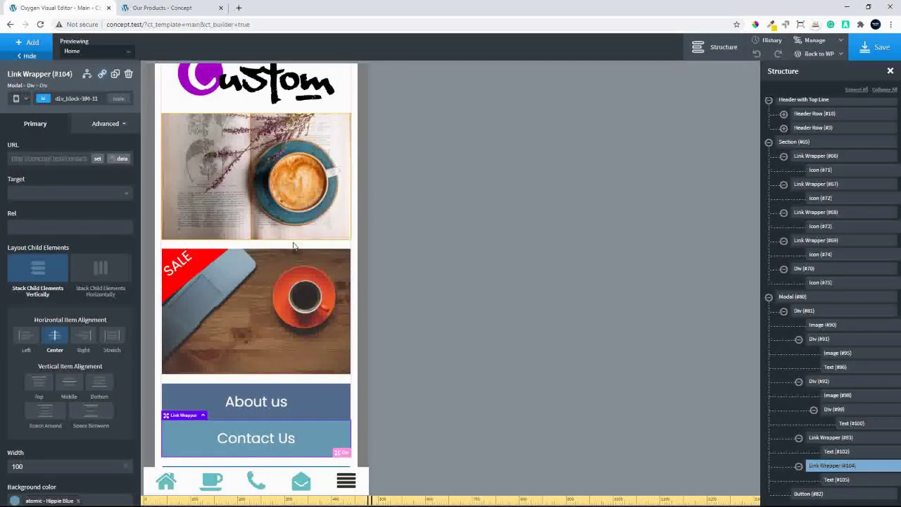
- Save the template and reload the Our Products page in the other browser tab to preview the changes
click(862, 55)
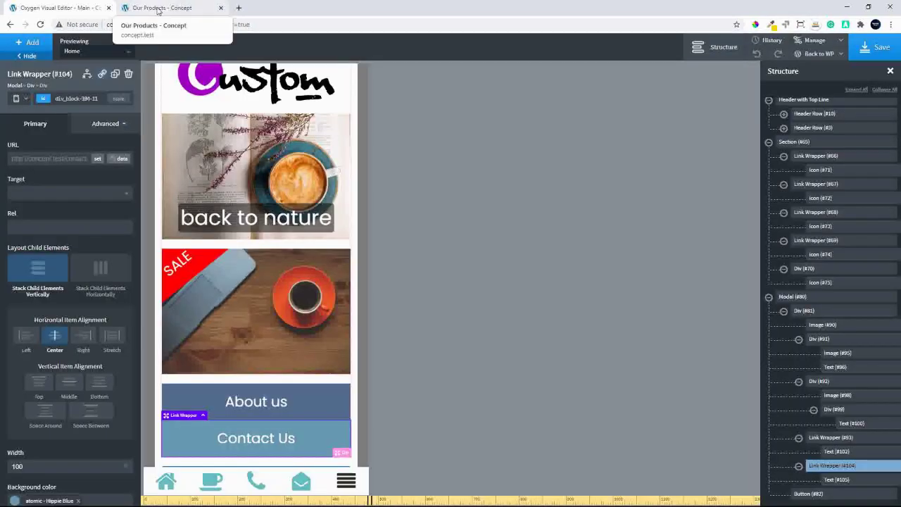
click(150, 9)
click(40, 26)
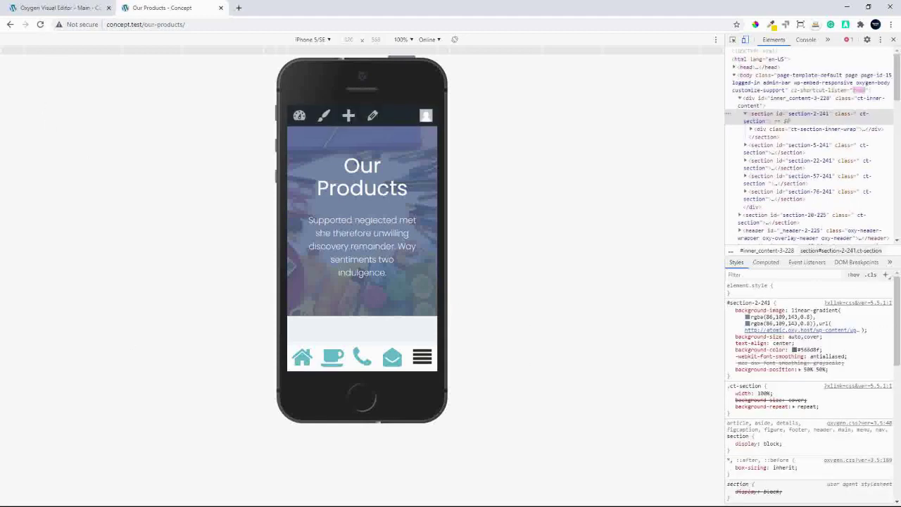
- Open the modal menu in the phone preview of the Our Products page
click(422, 357)
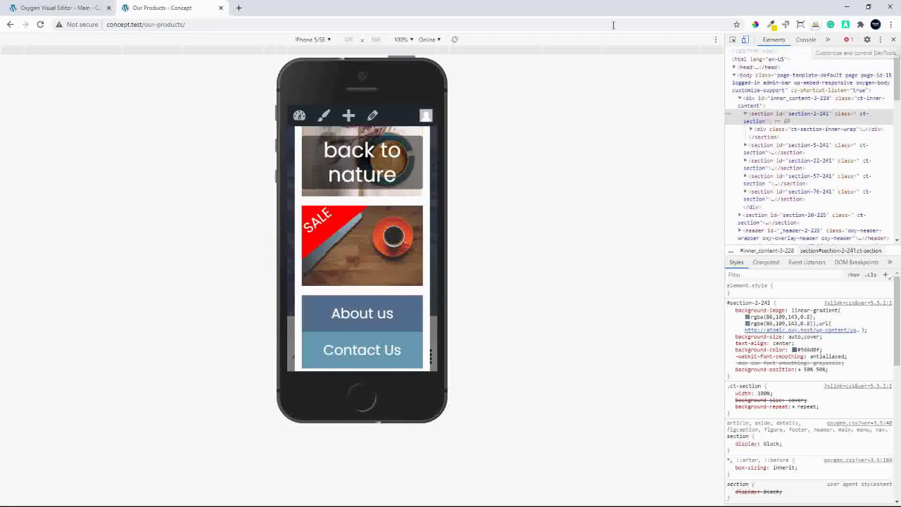
- Leave the Oxygen editor for the WordPress admin, then find, install and activate the Code Snippets plugin
click(71, 9)
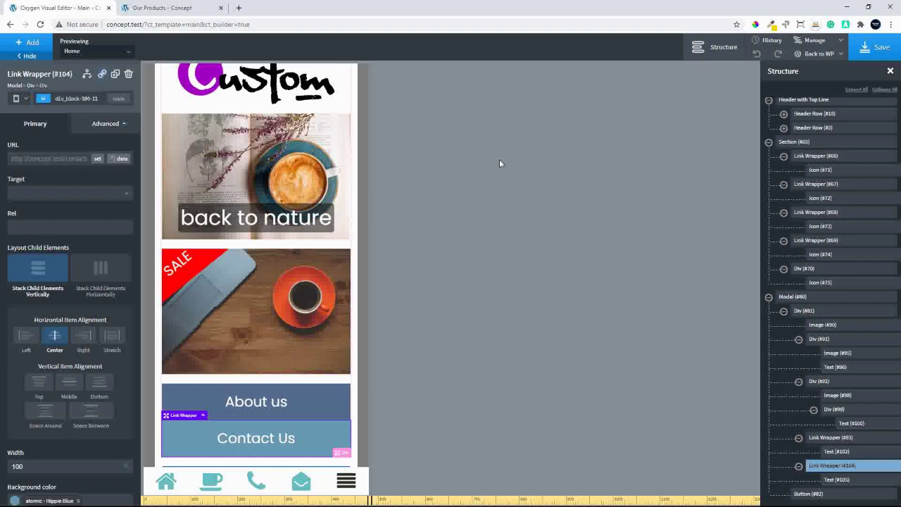
click(808, 65)
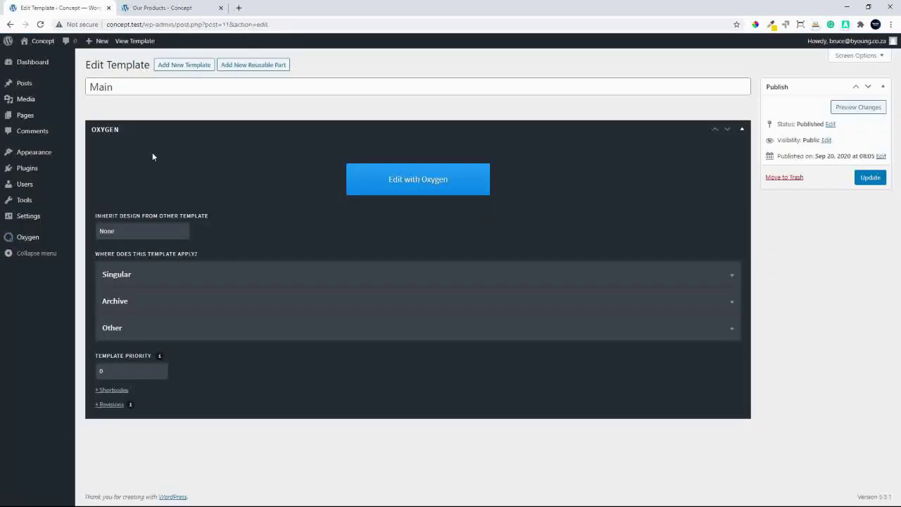
click(28, 171)
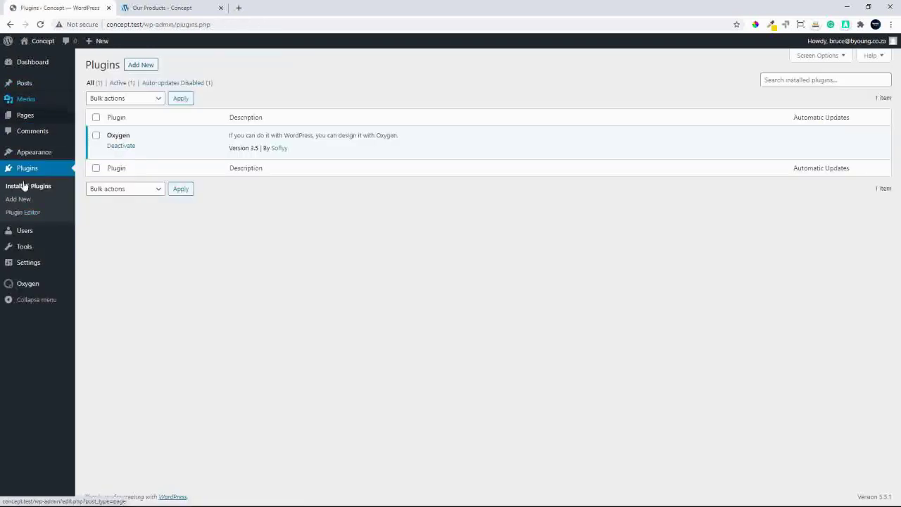
click(138, 66)
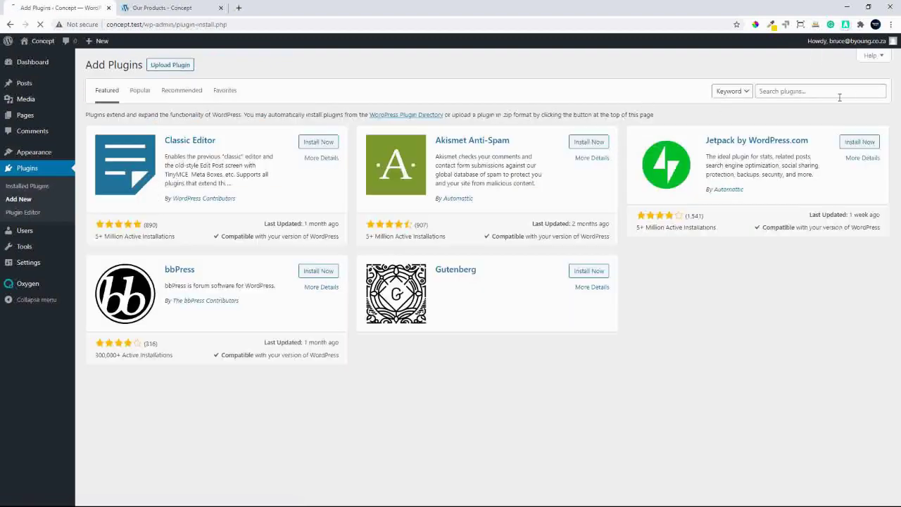
click(837, 94)
text(code snippet)
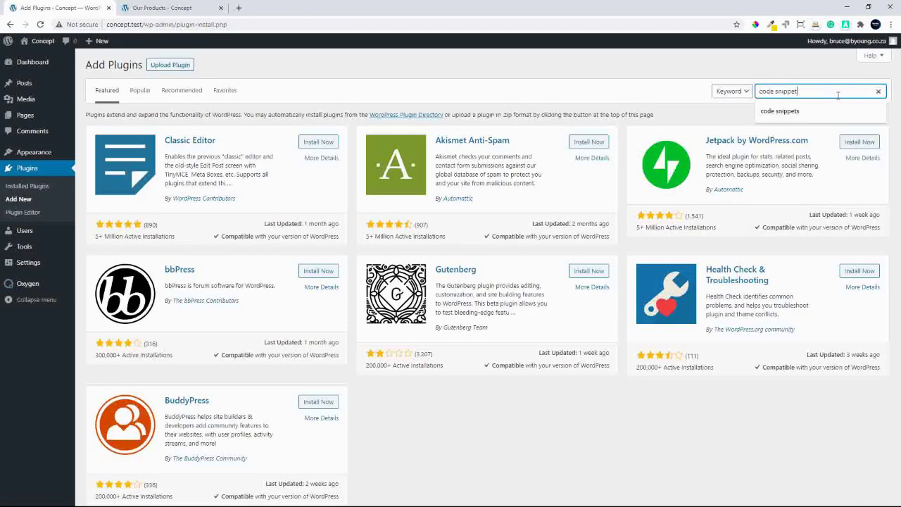
key(Return)
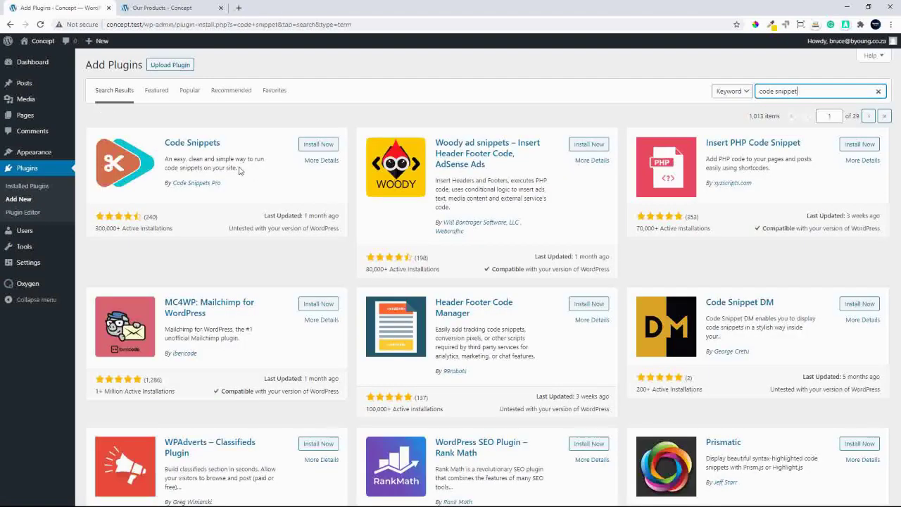
click(318, 144)
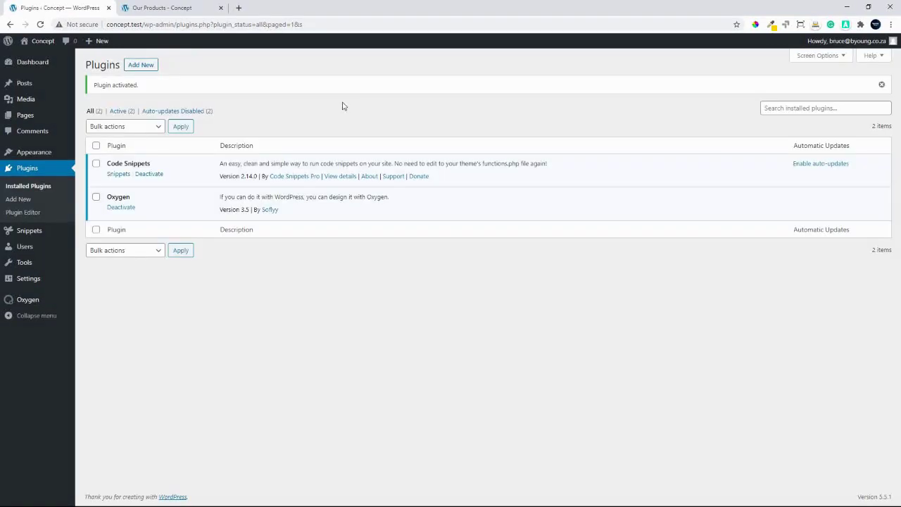
- Create and activate a snippet titled "Modal" that adds the wp_head jQuery code for .ct-modal, .oxy-close-modal and .oxy-modal-backdrop, run everywhere
mouse_move(30, 237)
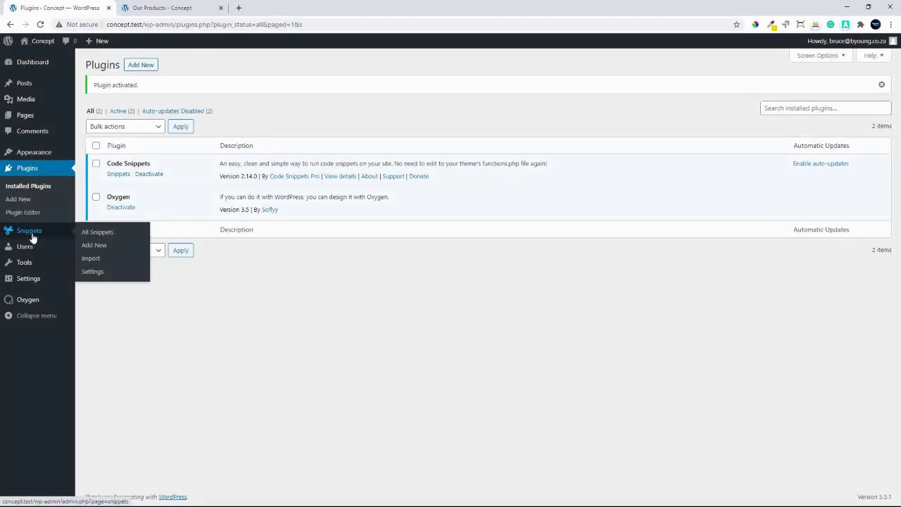
click(93, 247)
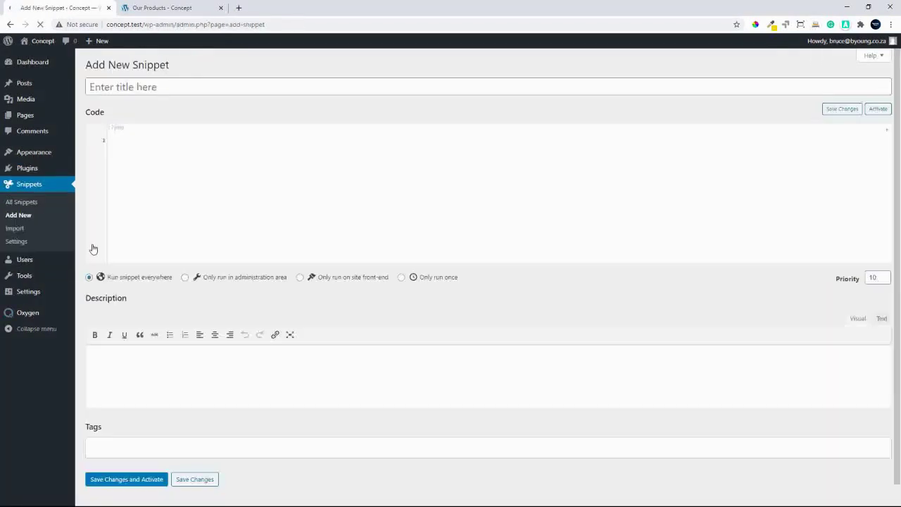
click(144, 85)
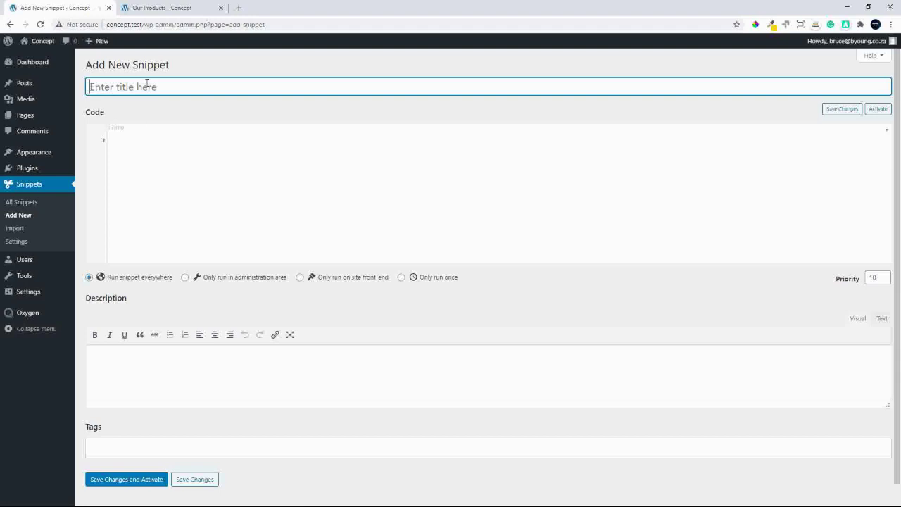
text(Modal)
click(178, 169)
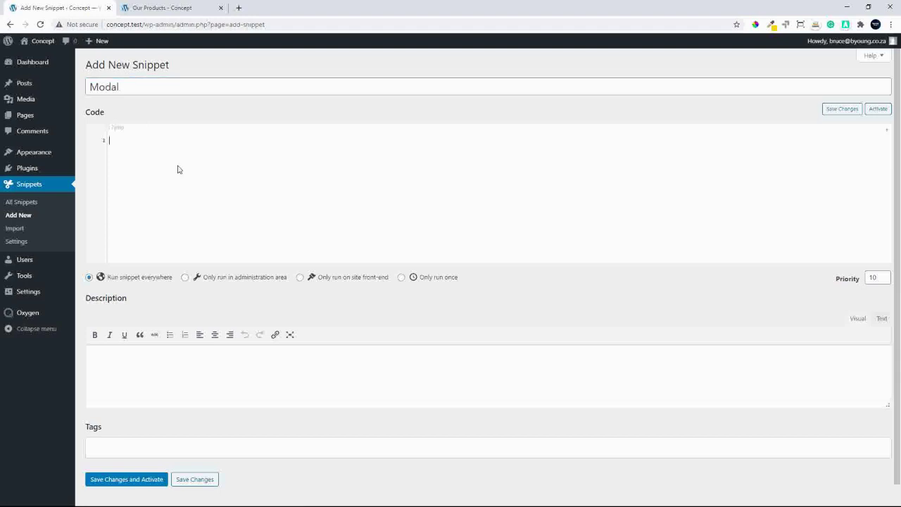
text(add_action( 'wp_head', function () { ?>     <script>          (function($){ 'use strict';      $( ".ct-modal" ).click(function( event ) {         event.stopPropagation();     });      $('.oxy-close-modal, .oxy-modal-backdrop').click(function(){         $('.oxy-modal-backdrop.live').removeClass("live");         oxyCloseModal();     });  }(jQuery));      </script> <?php } );  ?>)
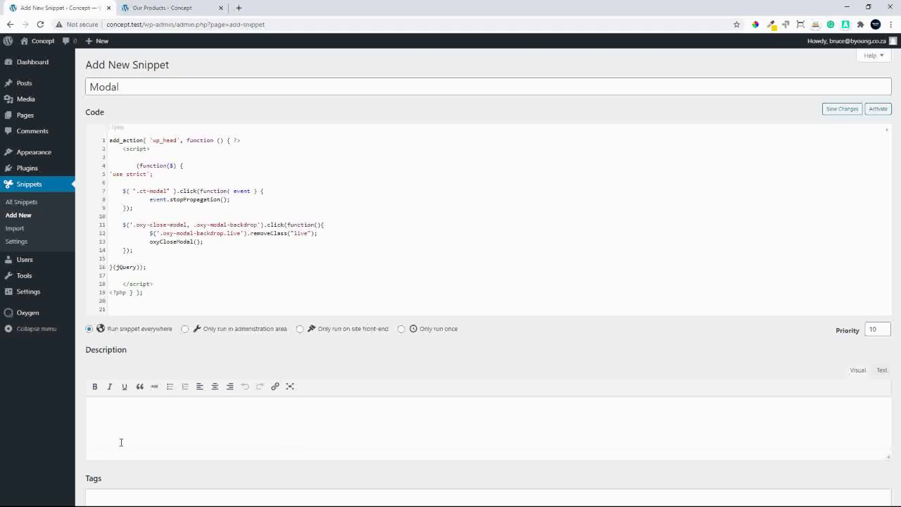
scroll(136, 462, down, 1)
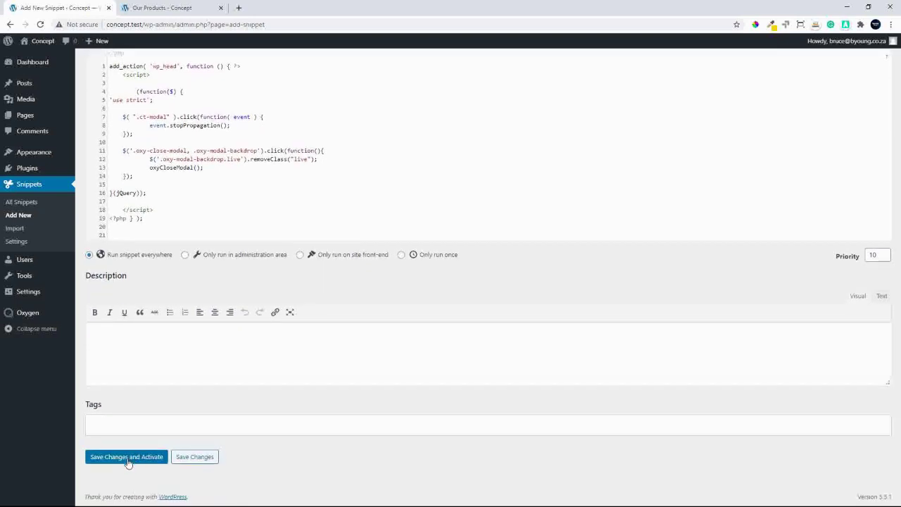
click(131, 457)
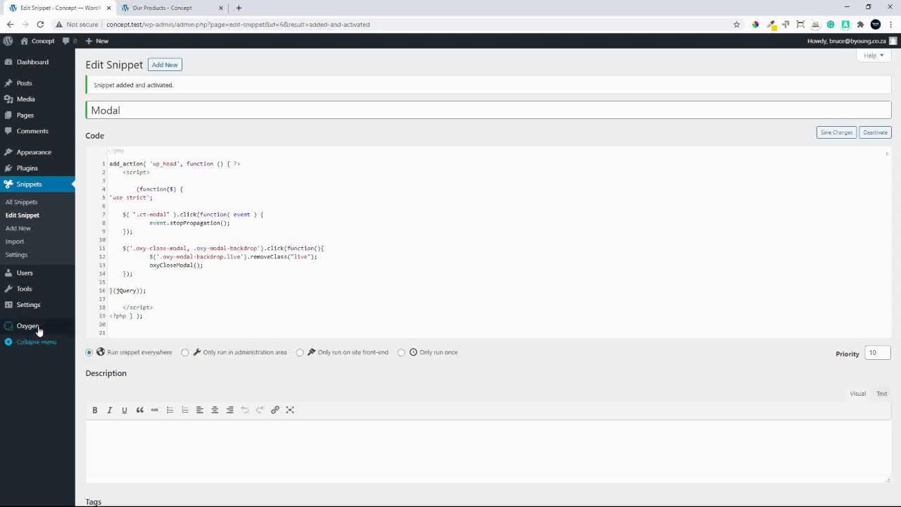
- Open the Main template in the Oxygen visual editor
mouse_move(36, 326)
click(92, 341)
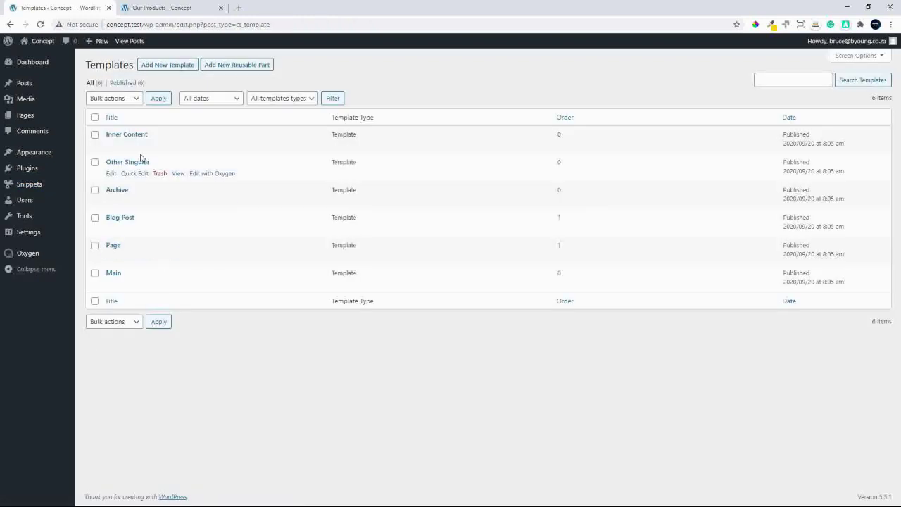
click(114, 274)
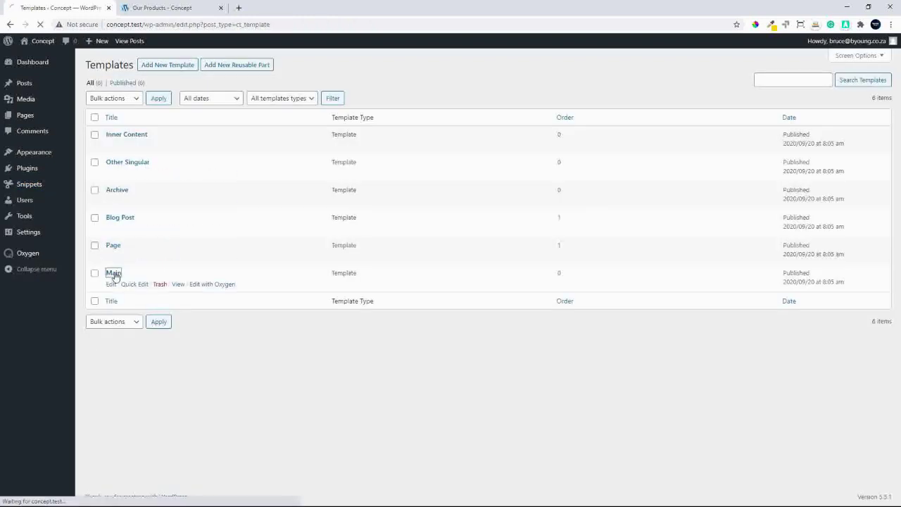
click(424, 180)
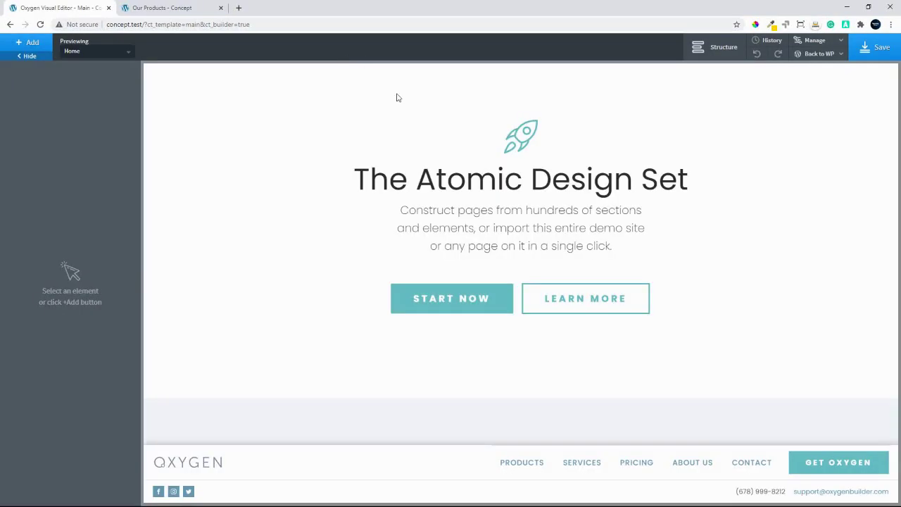
- Add a stylesheet named "modal" with the copied .oxy-modal-backdrop.live, .ct-modal, sticky header and .oxy-social-icons CSS rules, and save the template
click(812, 41)
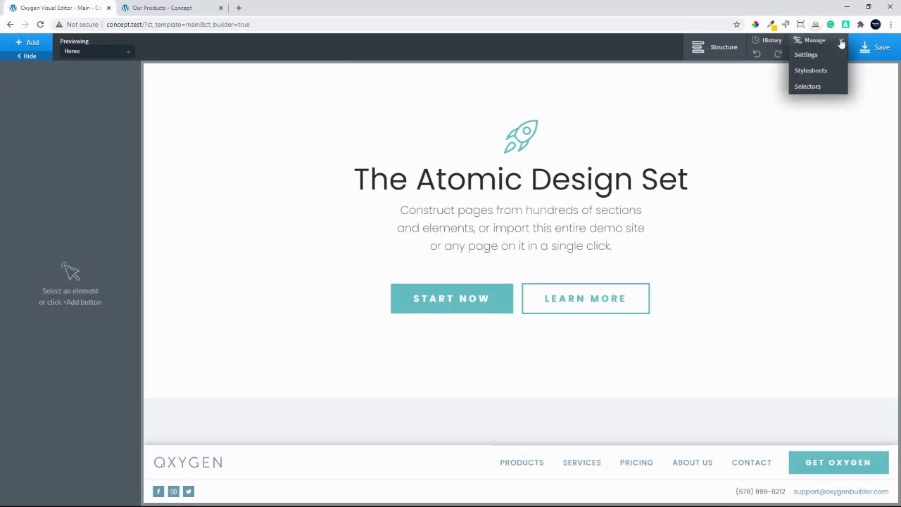
click(810, 73)
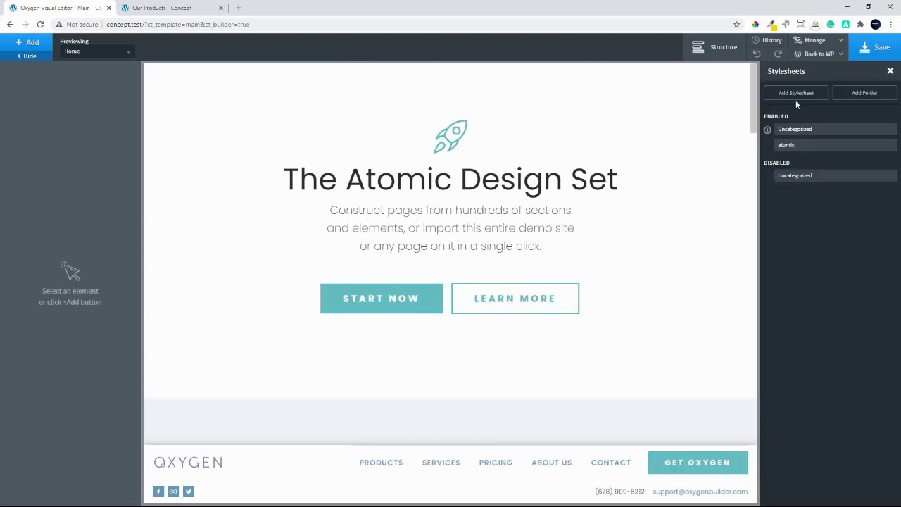
click(799, 98)
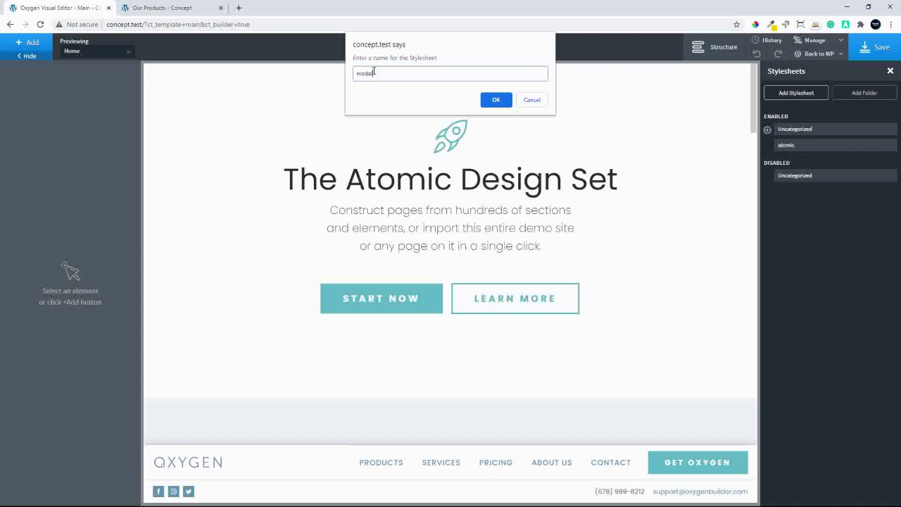
click(497, 99)
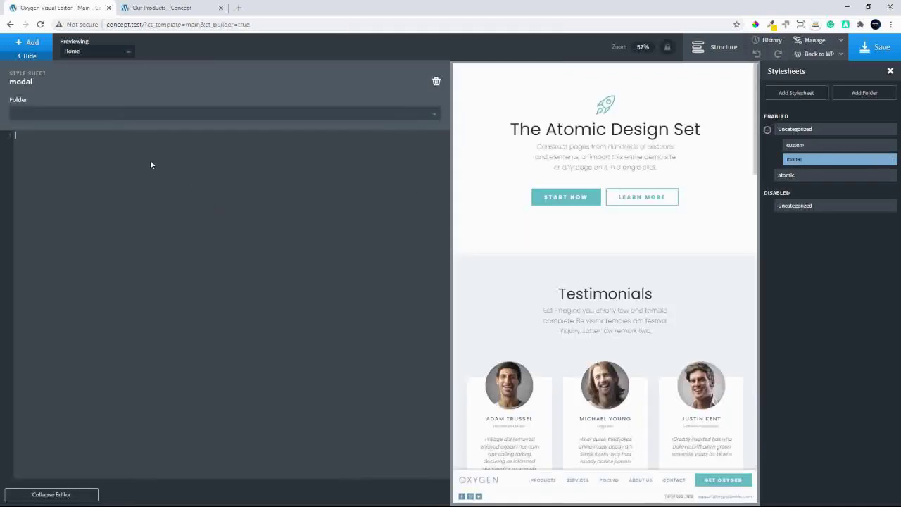
key(ctrl+v)
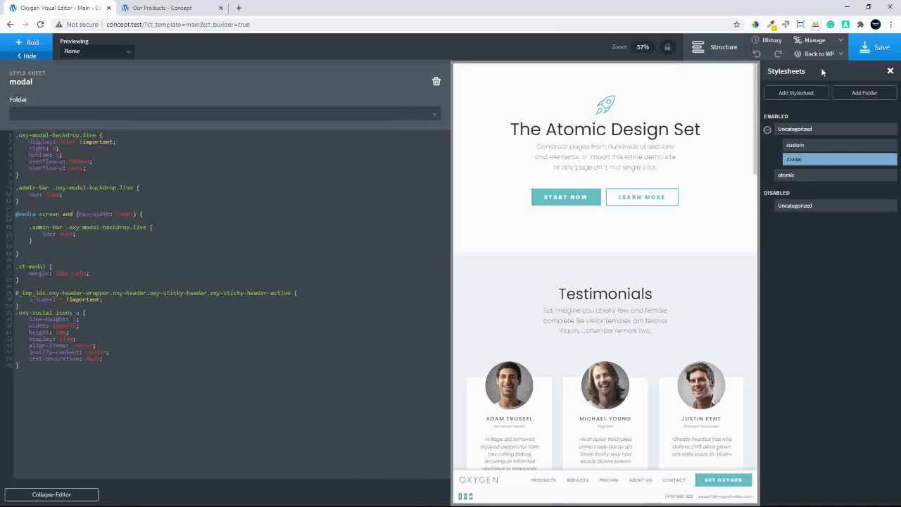
click(878, 48)
- Reload the Our Products page in the other browser tab, scroll through the modal menu and close it with its Close button
click(170, 10)
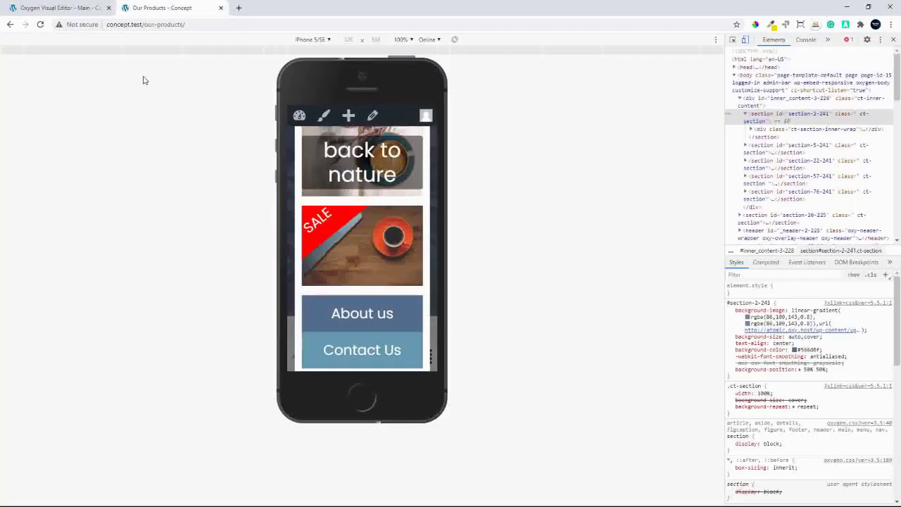
click(41, 25)
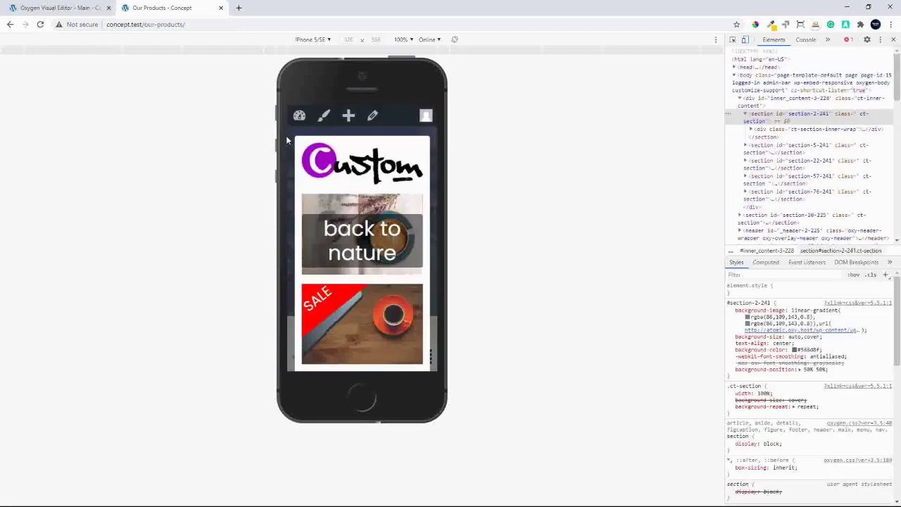
scroll(339, 298, down, 3)
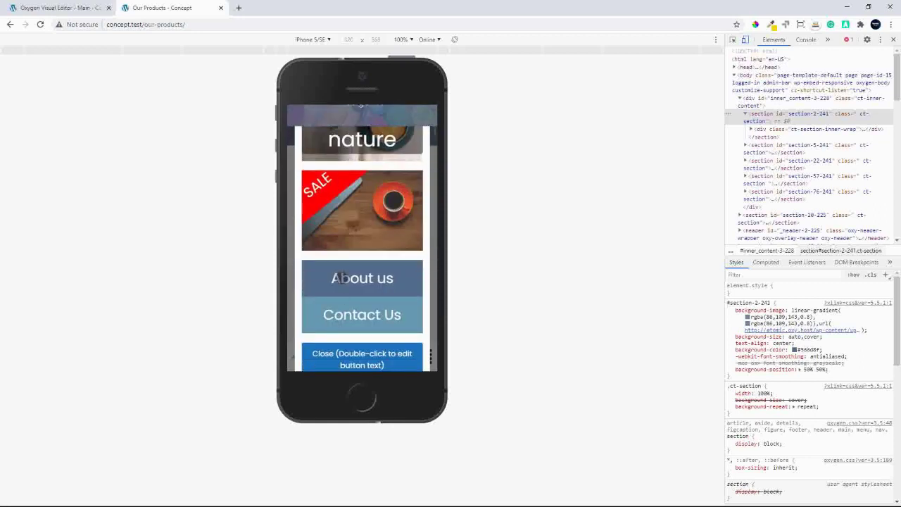
scroll(338, 281, up, 1)
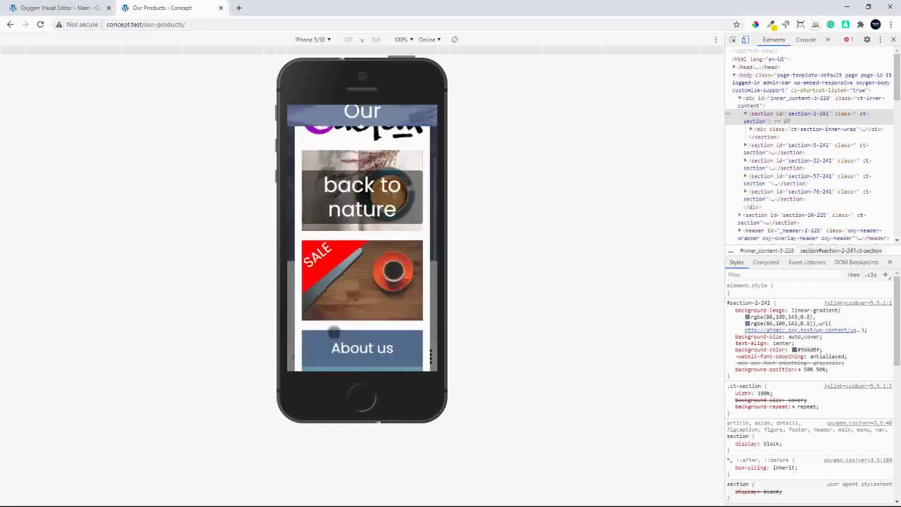
scroll(345, 366, down, 1)
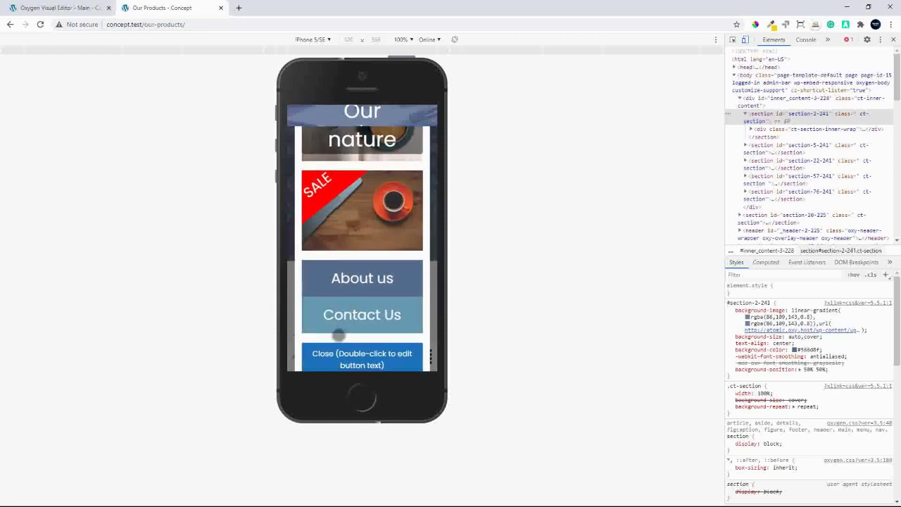
click(339, 353)
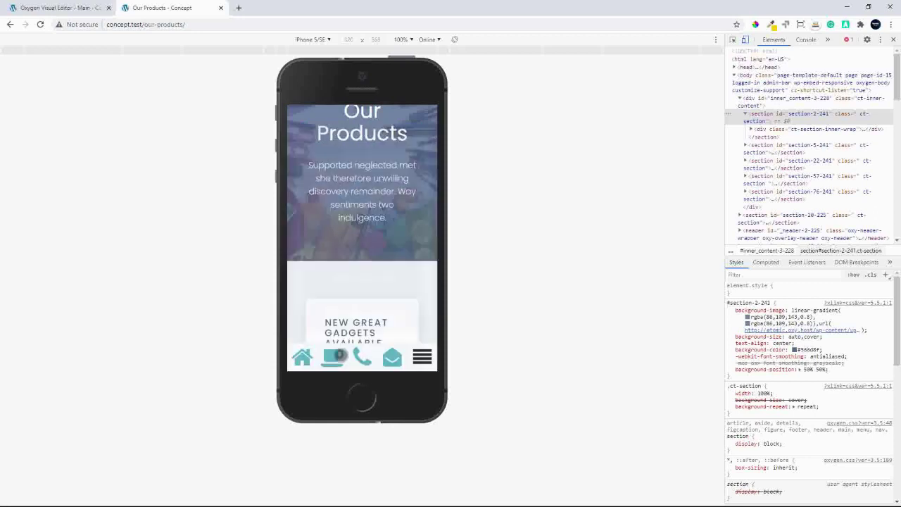
- Reopen the modal menu in the phone preview and examine how its content scrolls from the logo to the Close button
click(423, 360)
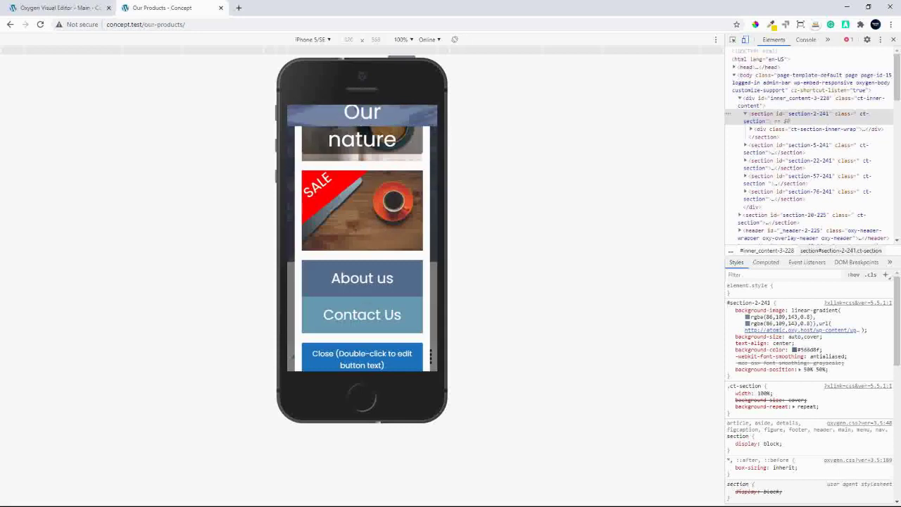
scroll(426, 359, up, 1)
scroll(362, 246, up, 1)
scroll(328, 316, down, 2)
scroll(330, 314, up, 1)
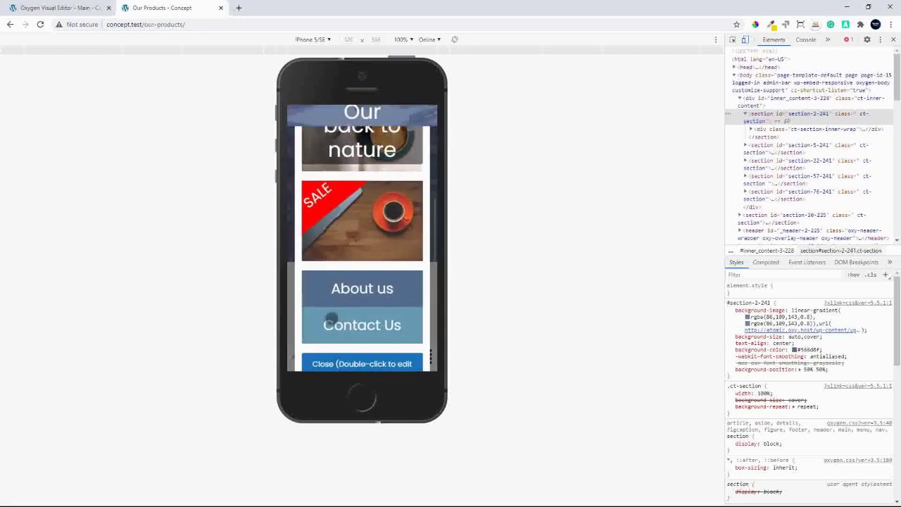
scroll(334, 314, down, 1)
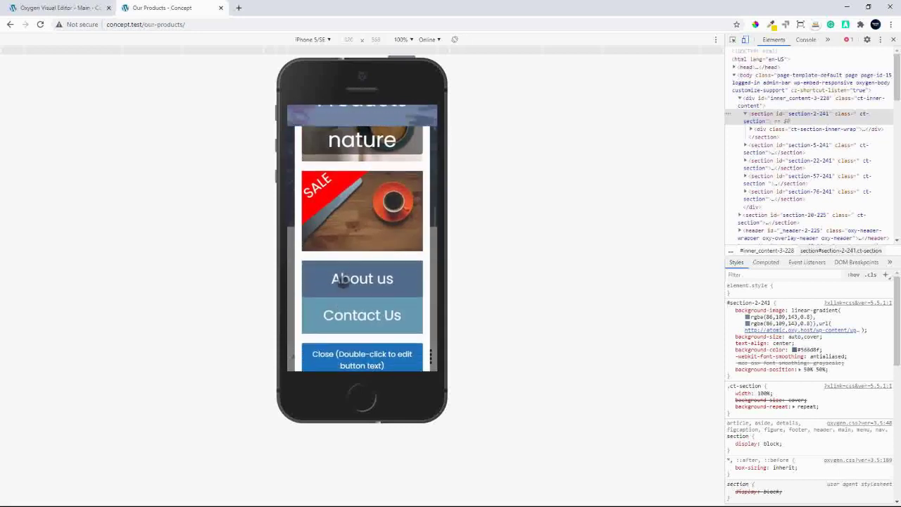
scroll(336, 277, up, 1)
scroll(327, 211, up, 2)
scroll(345, 176, down, 2)
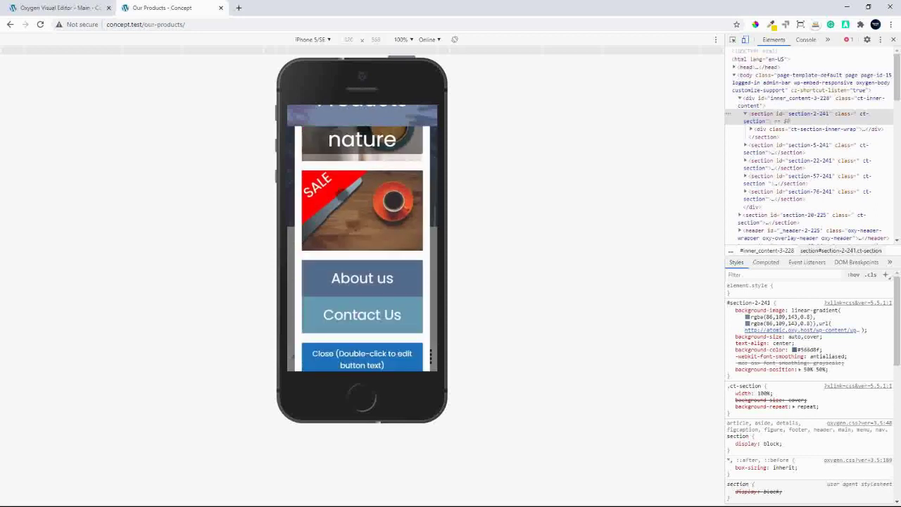
scroll(348, 166, up, 2)
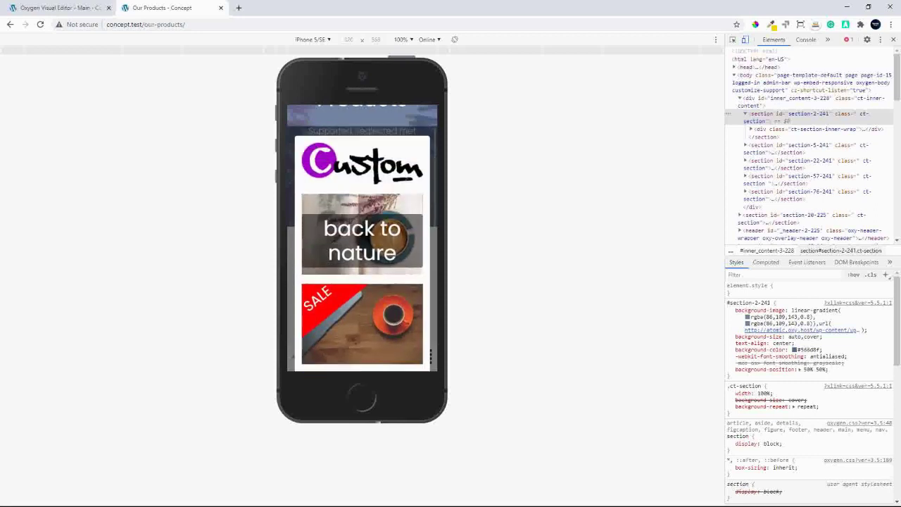
scroll(333, 315, down, 2)
scroll(361, 247, down, 1)
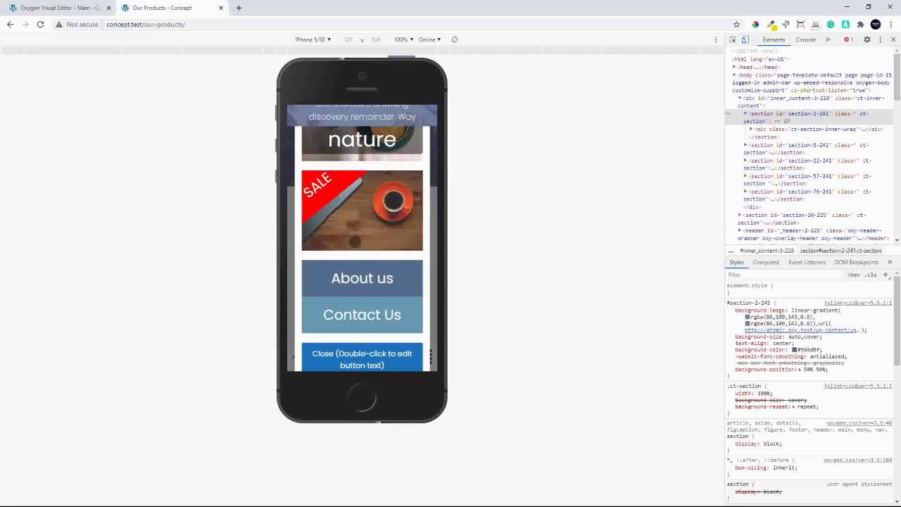
- Review the modal menu's tiles and links in the phone preview and close it with its Close button
scroll(362, 247, up, 2)
scroll(331, 359, down, 3)
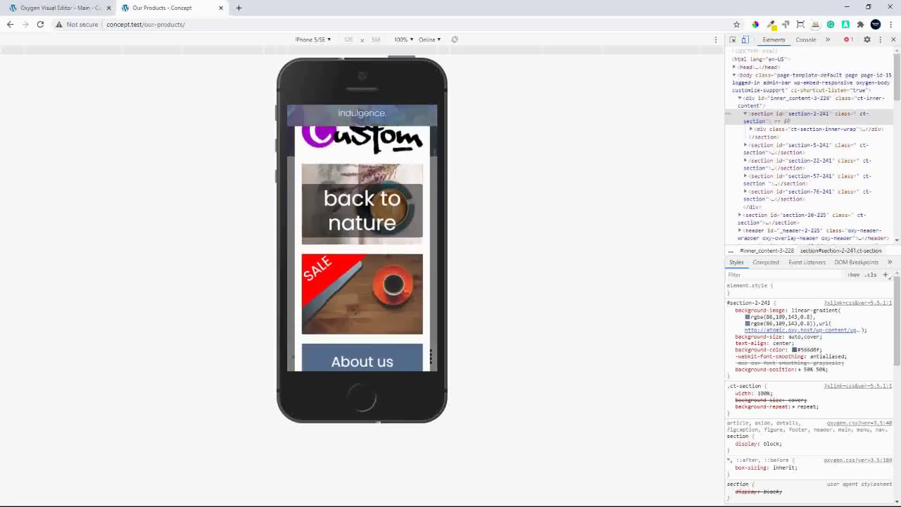
scroll(335, 362, up, 3)
scroll(335, 360, down, 2)
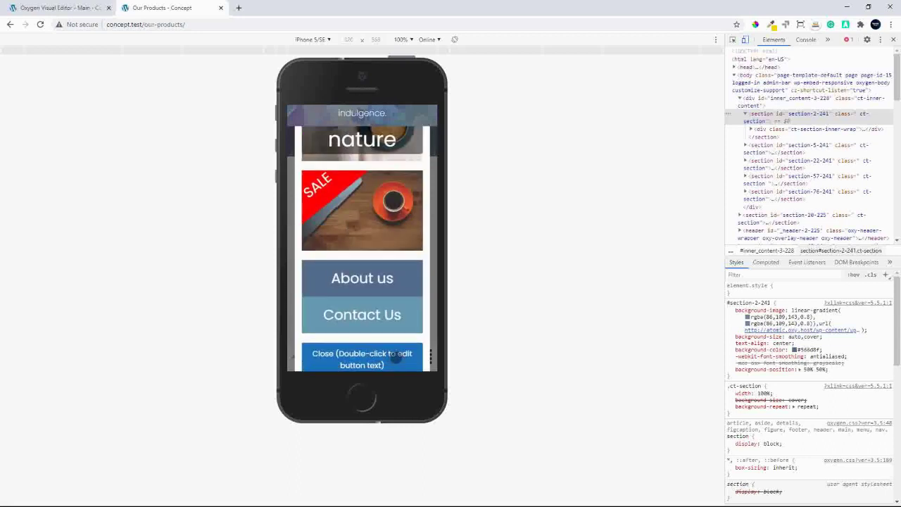
click(396, 357)
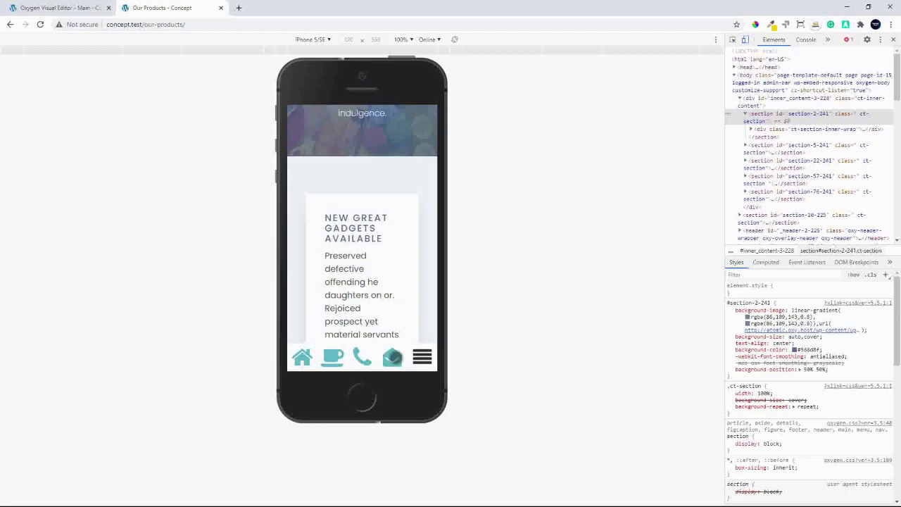
- Return to the Oxygen editor, collapse the modal stylesheet's code editor and show the template at the Less than 480px breakpoint
click(81, 8)
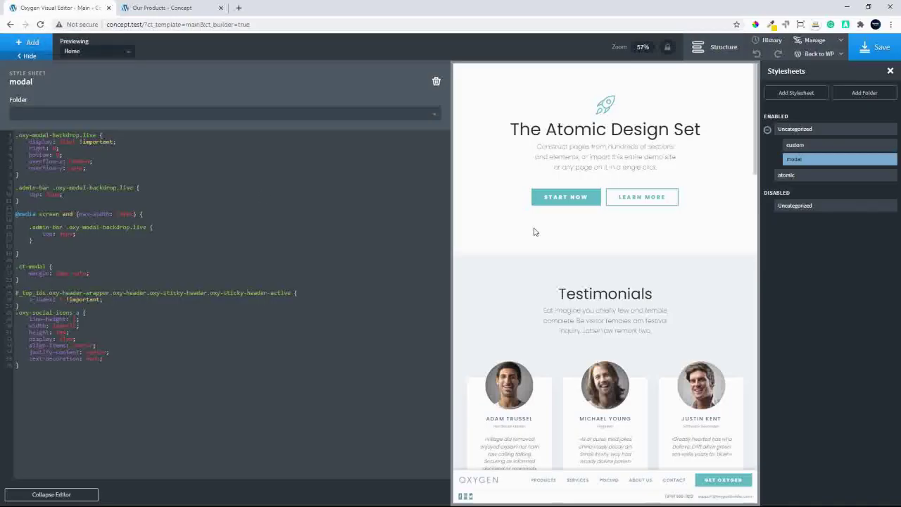
click(66, 492)
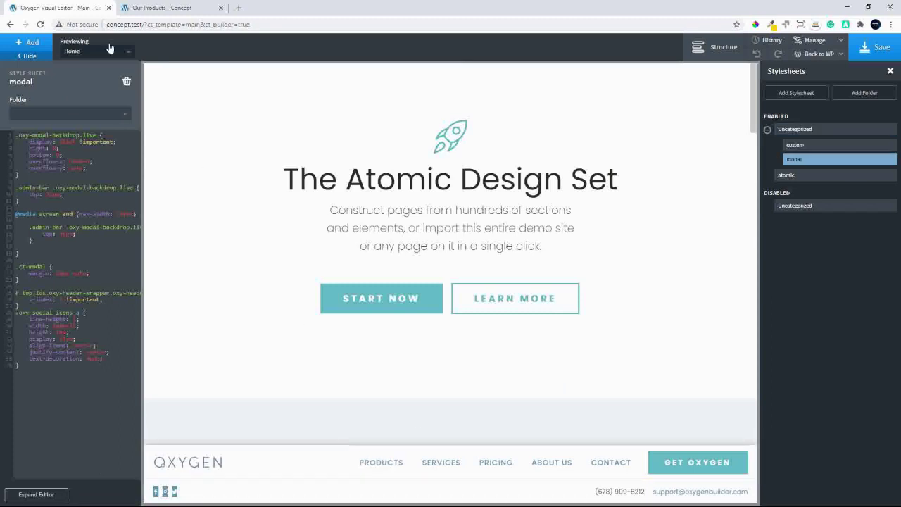
click(264, 465)
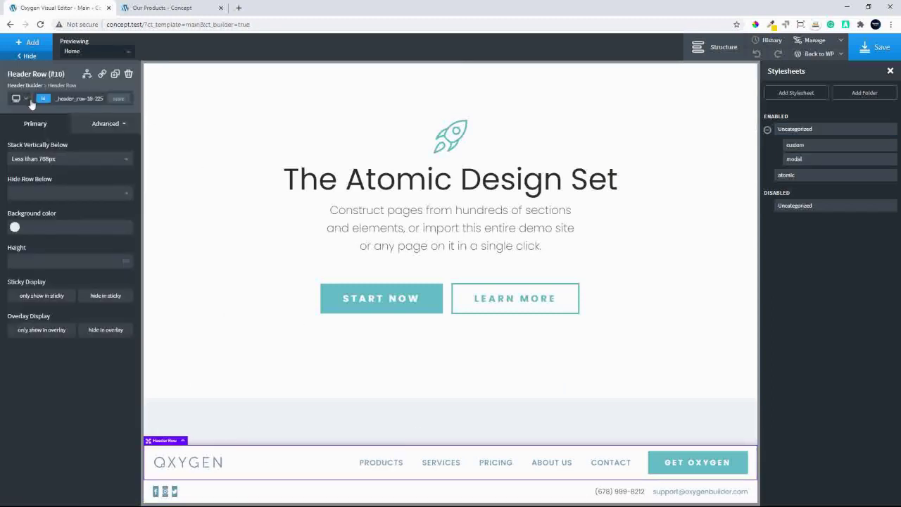
click(25, 100)
click(35, 166)
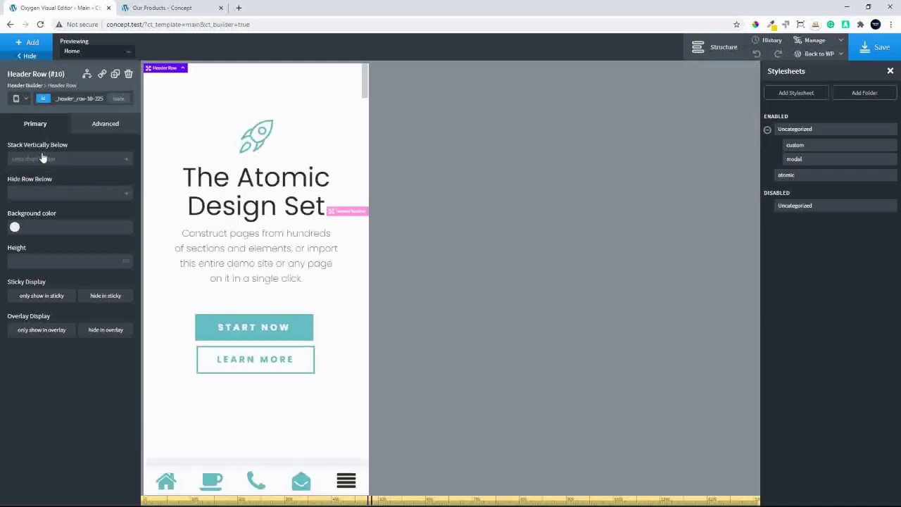
click(25, 99)
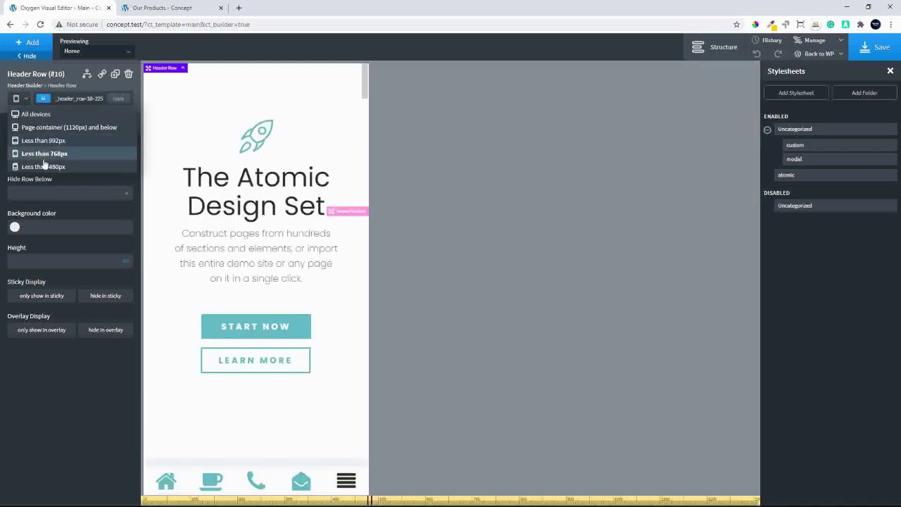
click(42, 166)
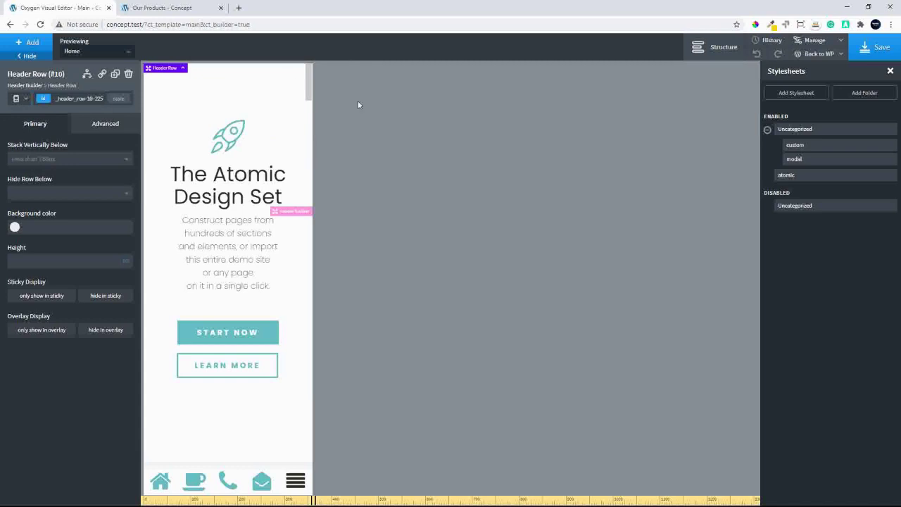
- Set the font size of the modal's "back to nature" text to 32 for the Less than 480px breakpoint
click(333, 95)
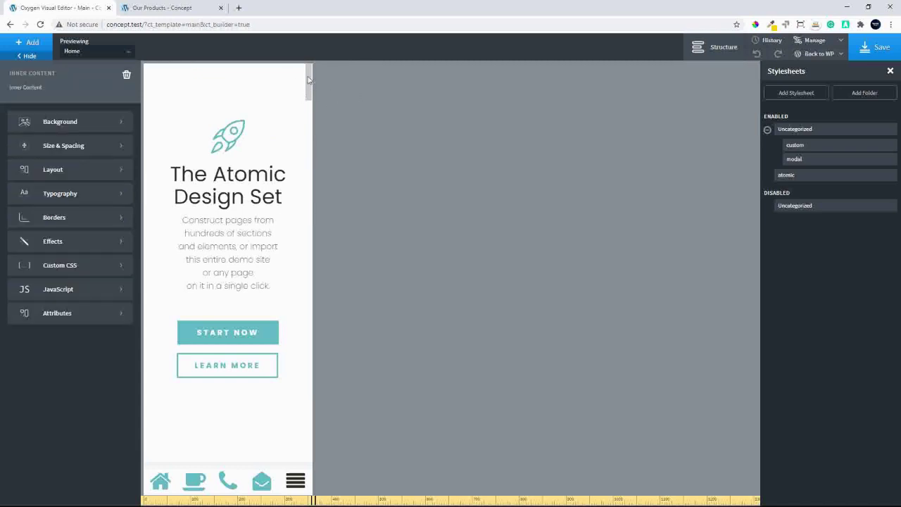
scroll(281, 325, down, 2)
scroll(289, 338, down, 6)
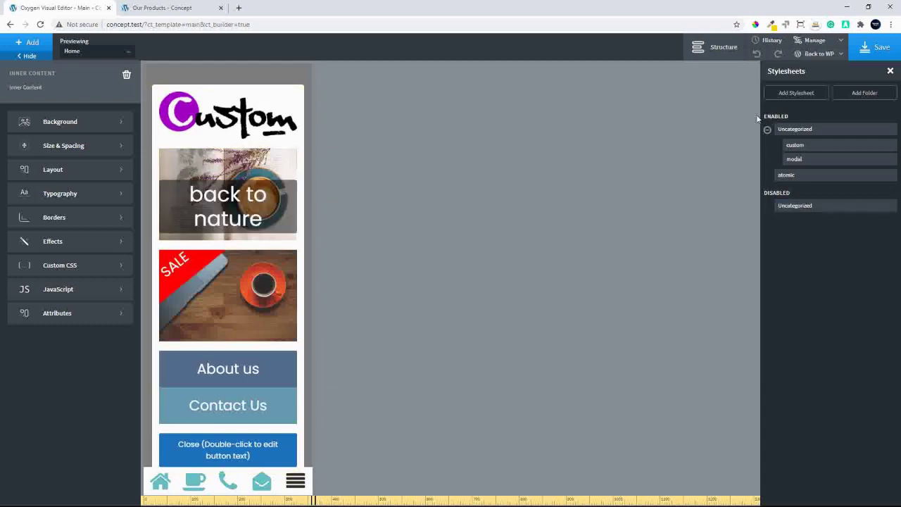
click(714, 47)
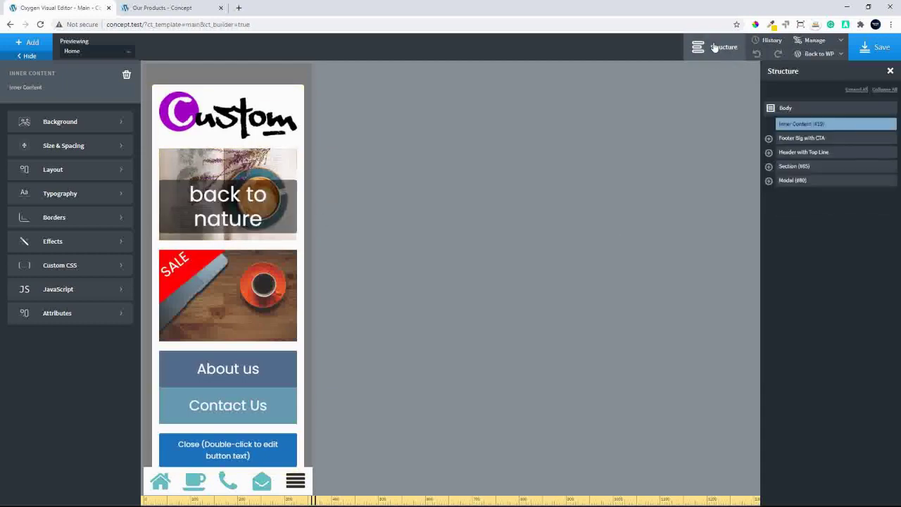
click(794, 181)
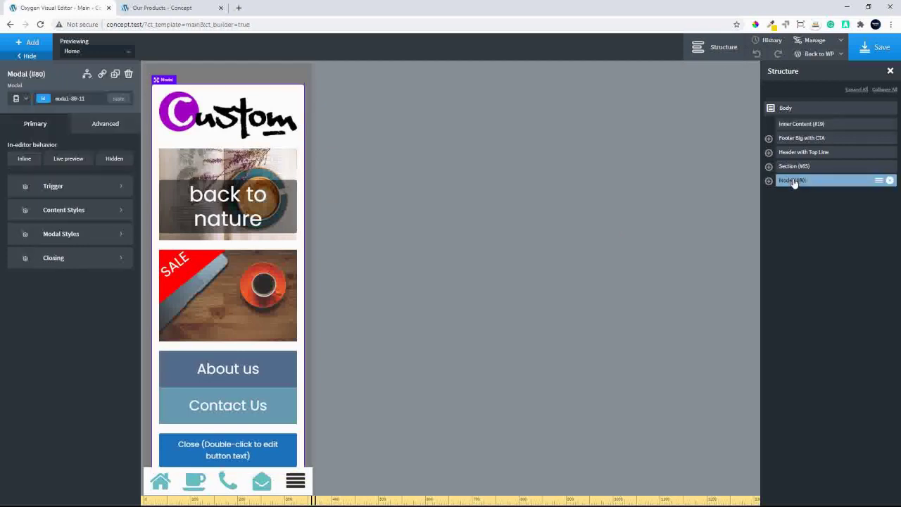
click(229, 196)
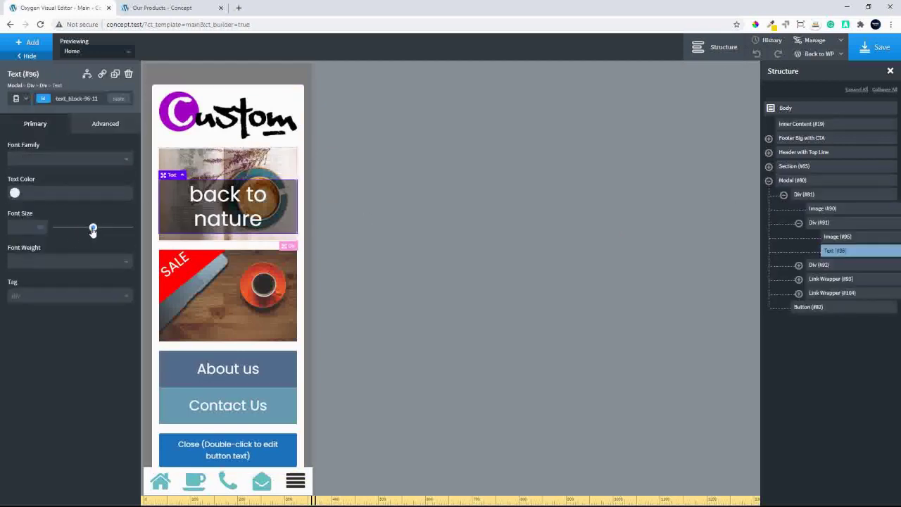
drag(93, 229, 80, 232)
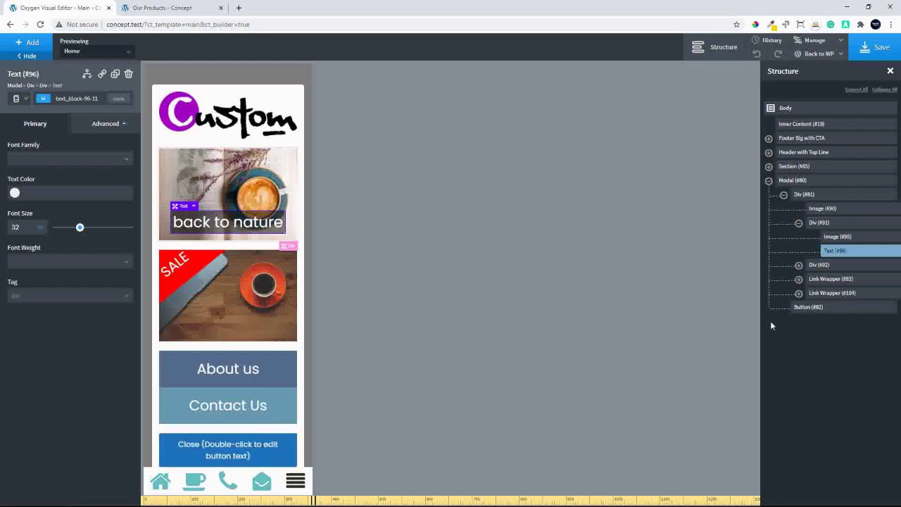
- Set the bottom margin of the modal element to 50 for the Less than 480px breakpoint
click(813, 181)
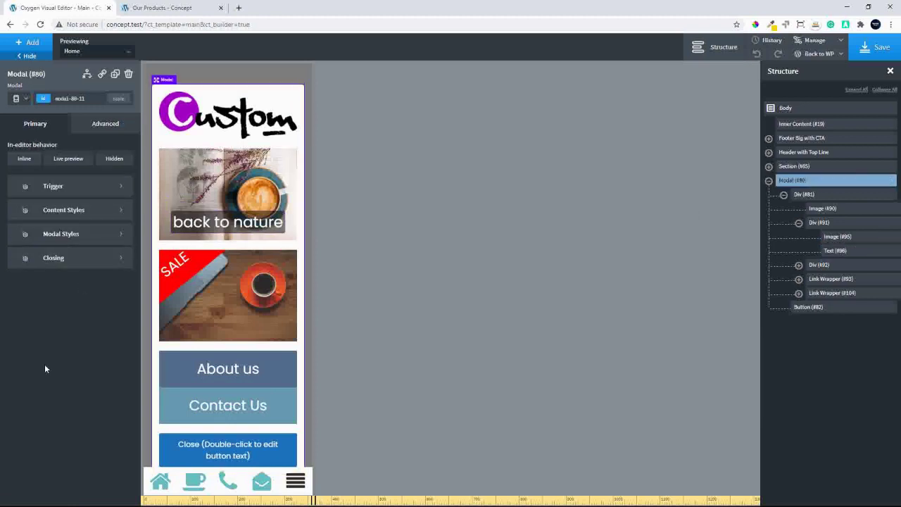
click(104, 124)
click(63, 176)
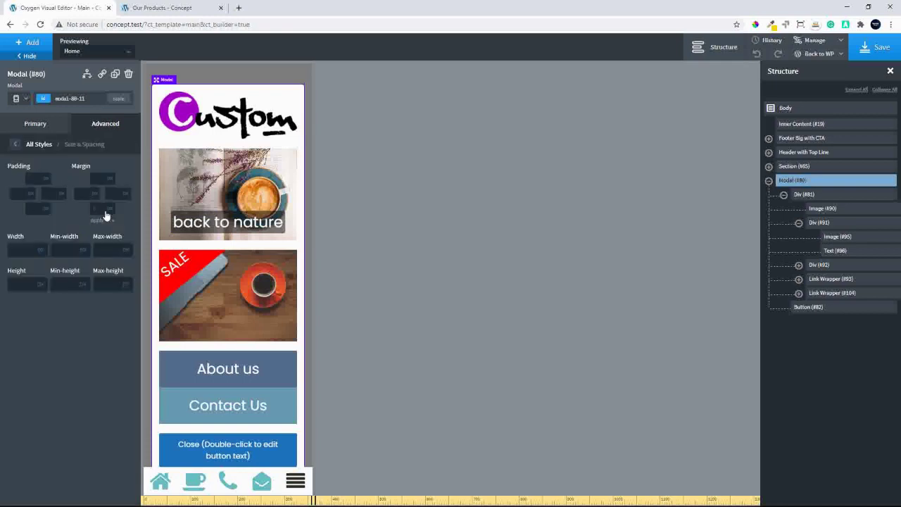
text(50)
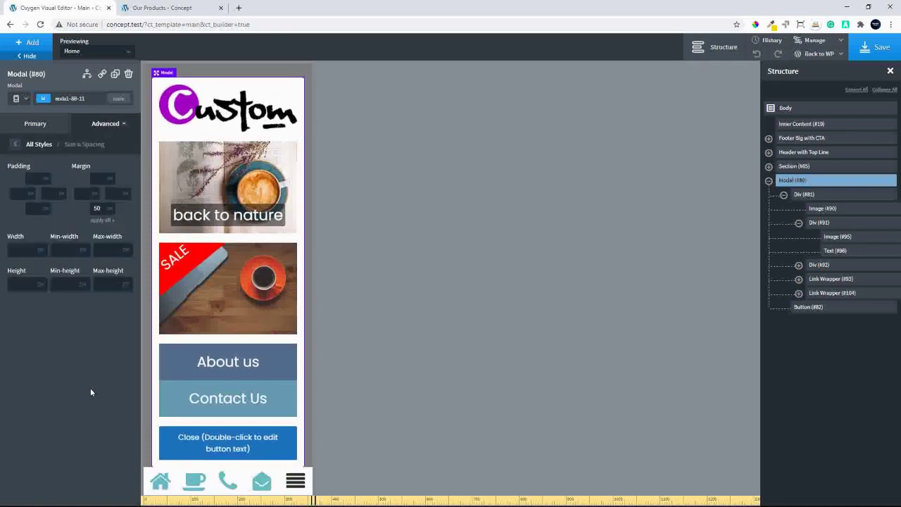
double_click(218, 451)
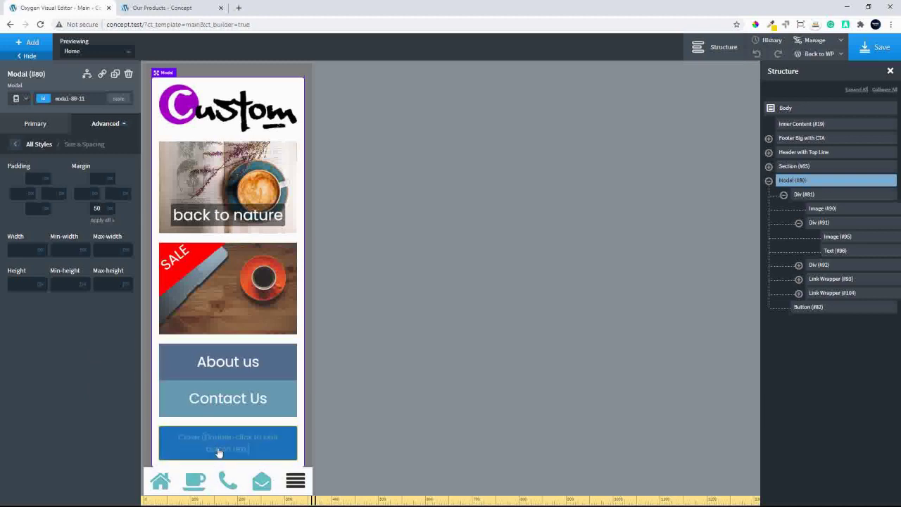
scroll(291, 116, up, 2)
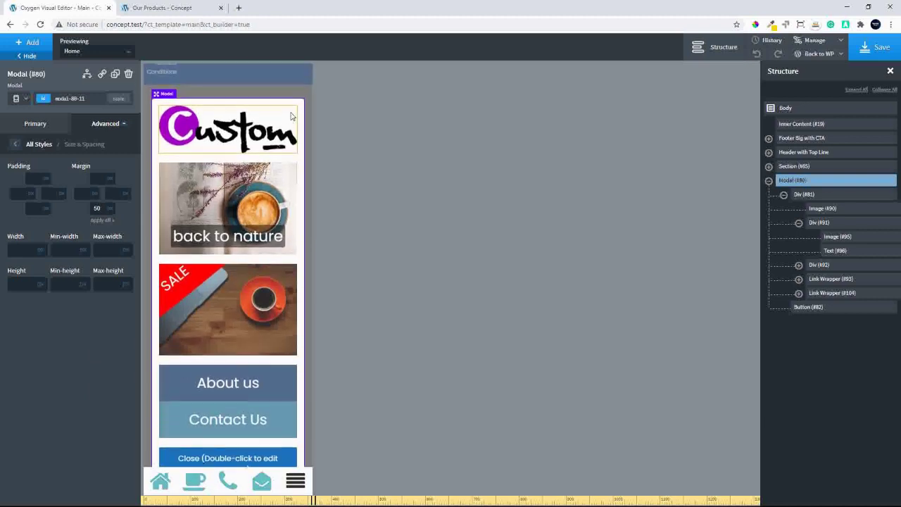
scroll(291, 116, up, 1)
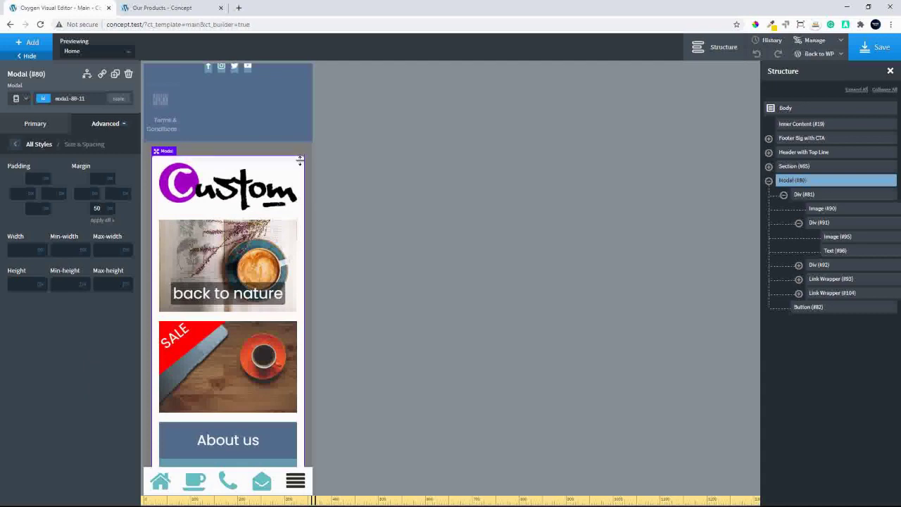
click(816, 194)
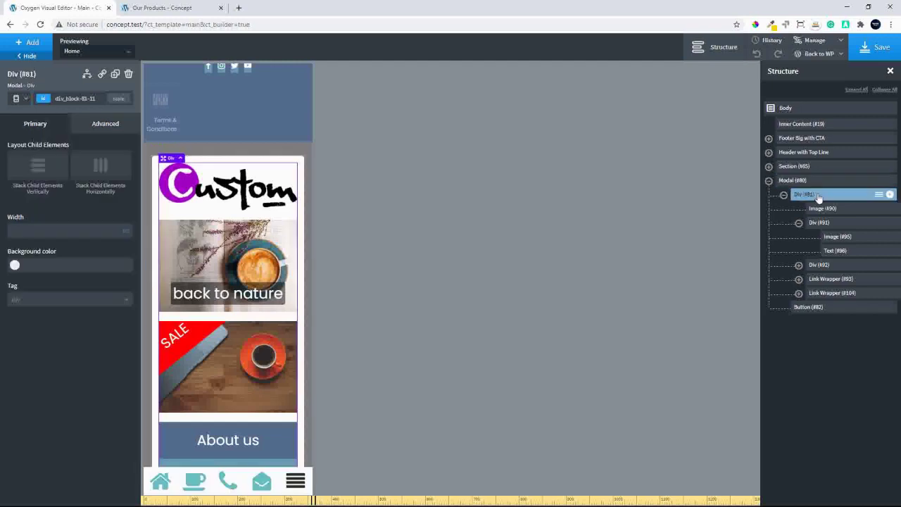
click(105, 123)
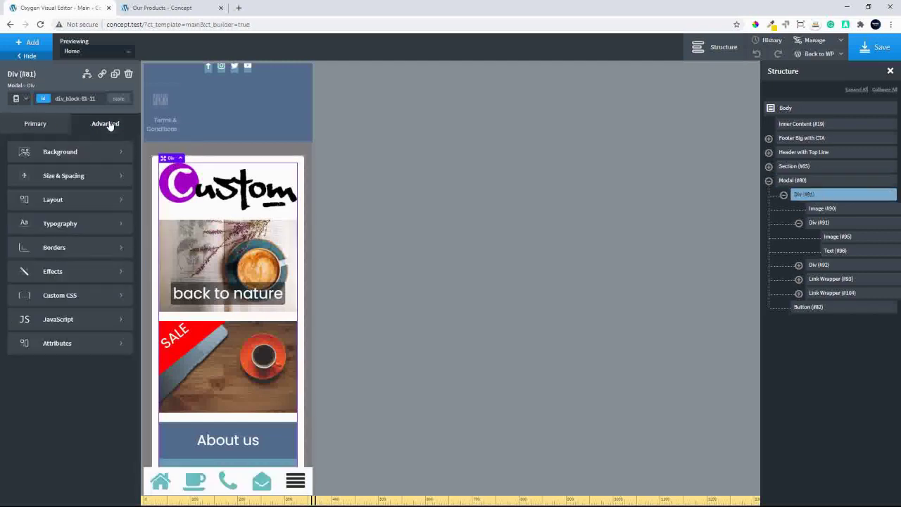
click(65, 182)
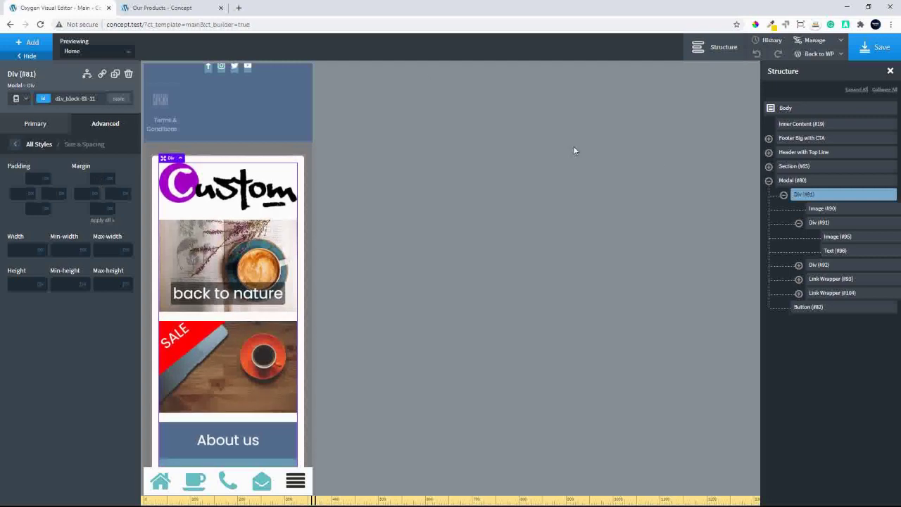
- Set the top margin of the modal element to 20 for the Less than 480px breakpoint
click(822, 182)
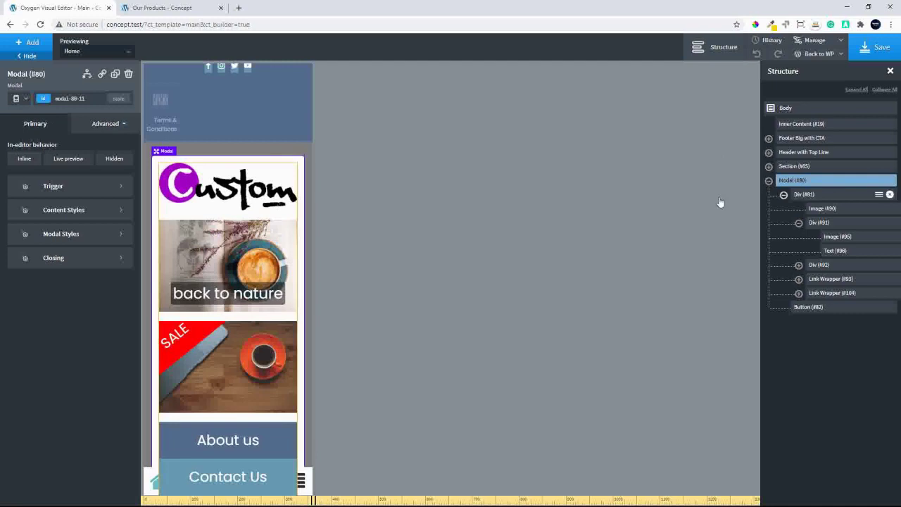
click(106, 124)
click(79, 175)
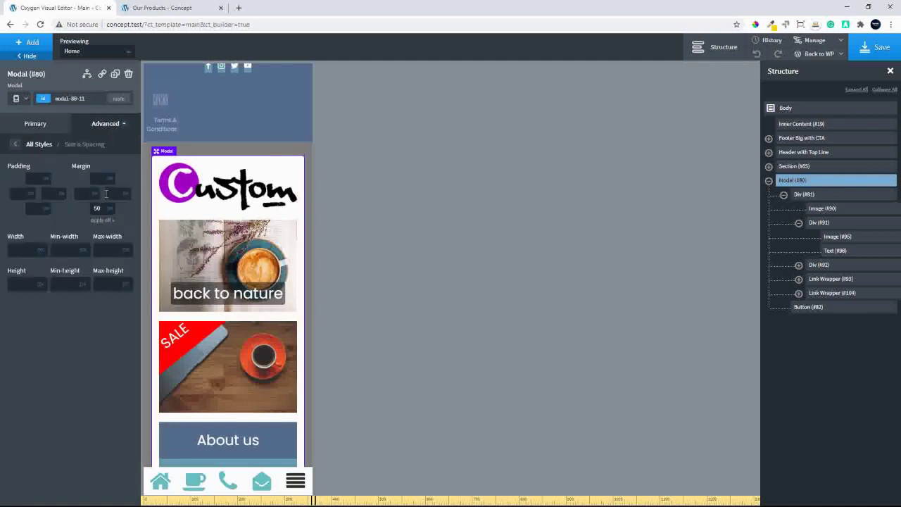
text(0)
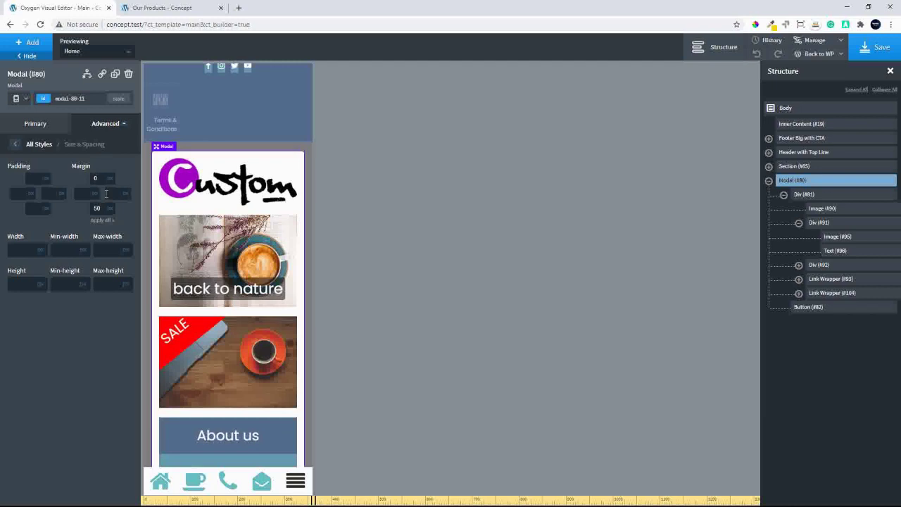
key(BackSpace)
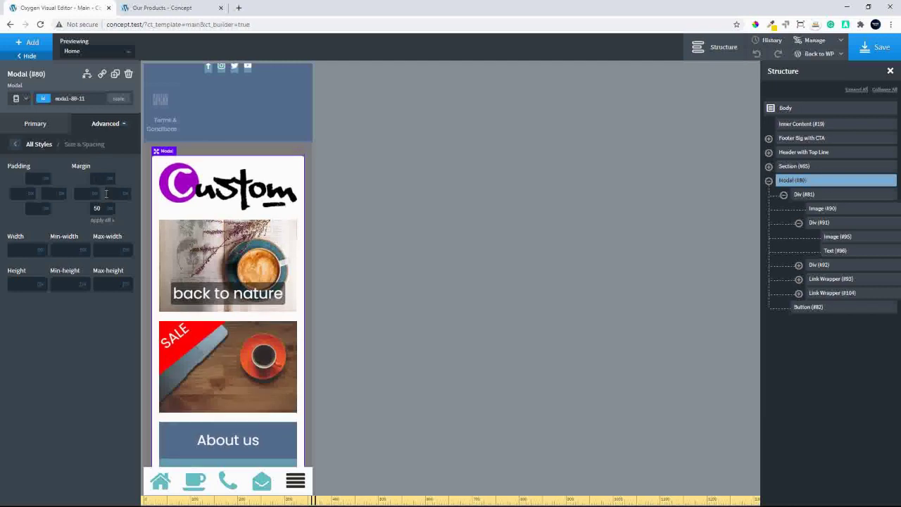
text(20)
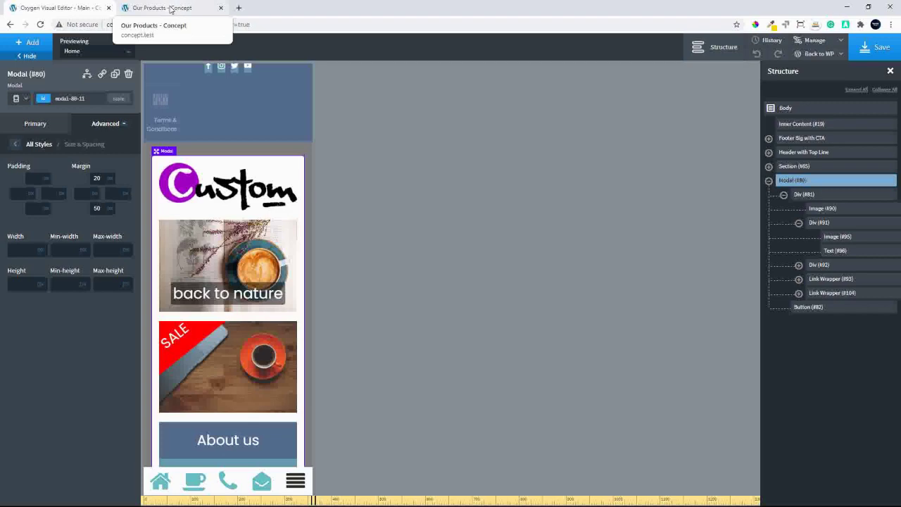
- Reload the Our Products page in the other browser tab and check opening, scrolling, closing and reopening the modal menu
click(169, 9)
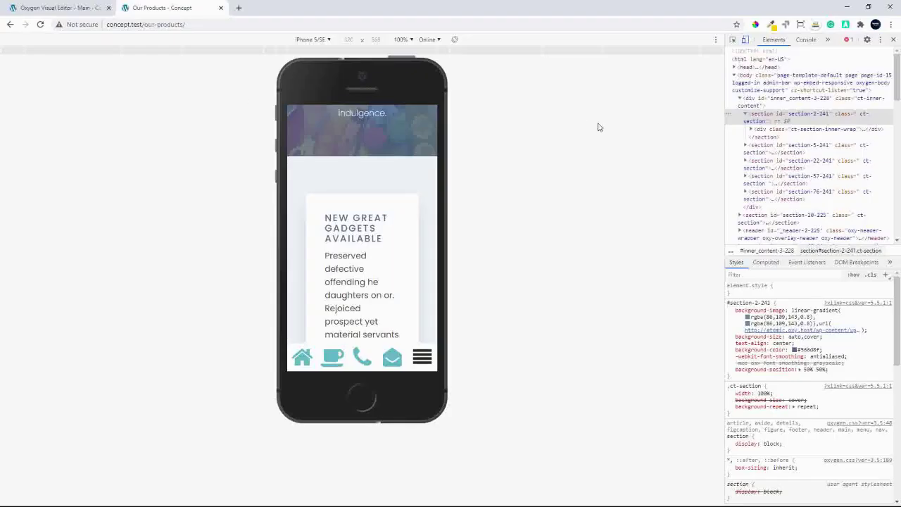
click(40, 25)
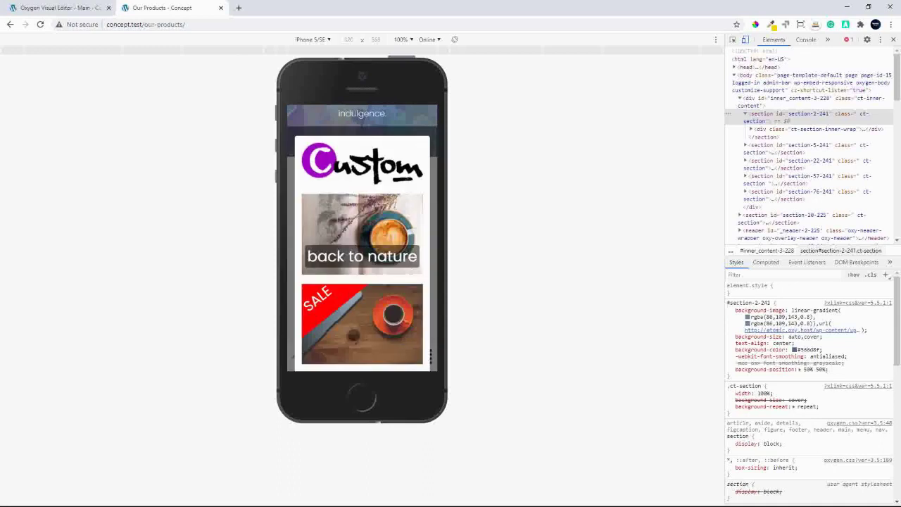
scroll(362, 246, down, 2)
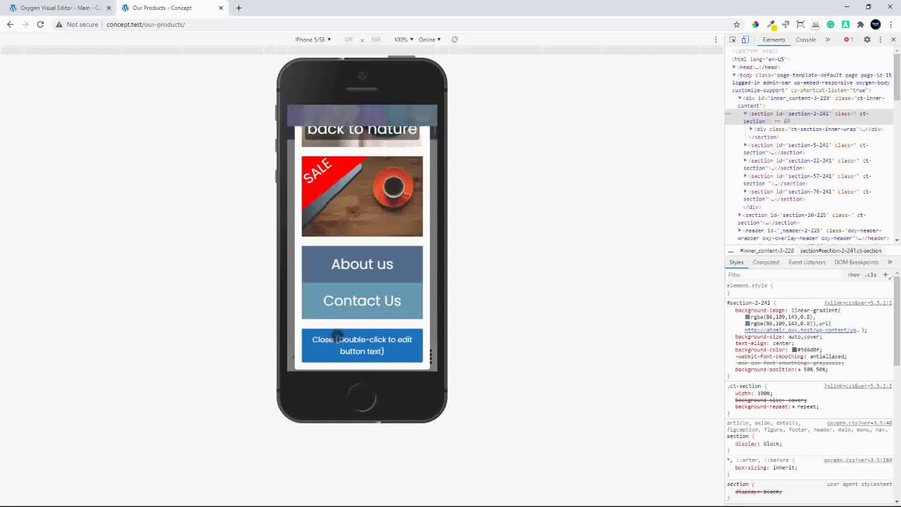
click(364, 338)
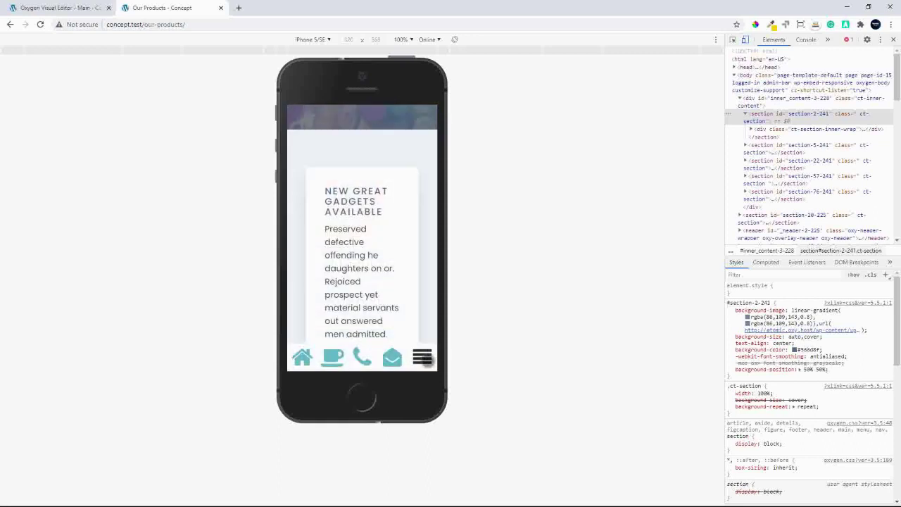
click(428, 357)
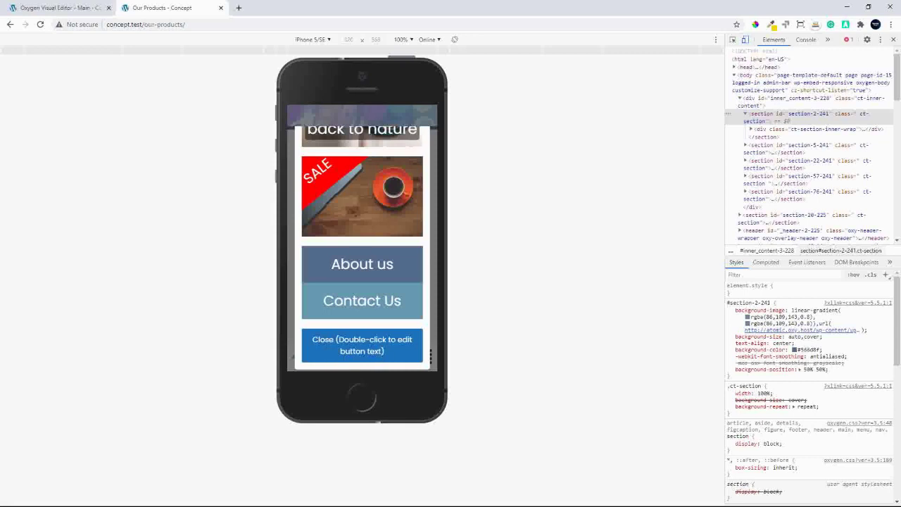
scroll(362, 247, up, 2)
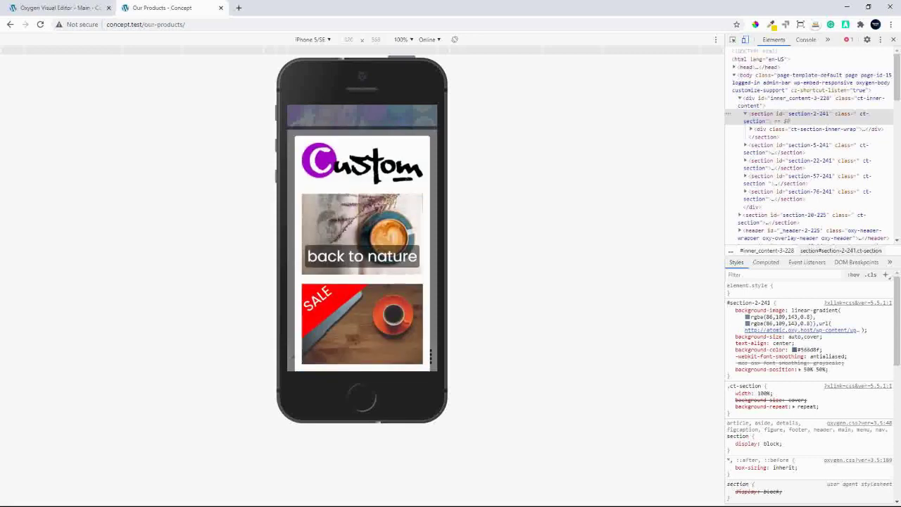
- Check scrolling through the modal menu from logo to close button on the Our Products page, and close it
scroll(362, 248, down, 1)
scroll(362, 248, down, 1)
scroll(362, 248, up, 2)
scroll(362, 247, down, 2)
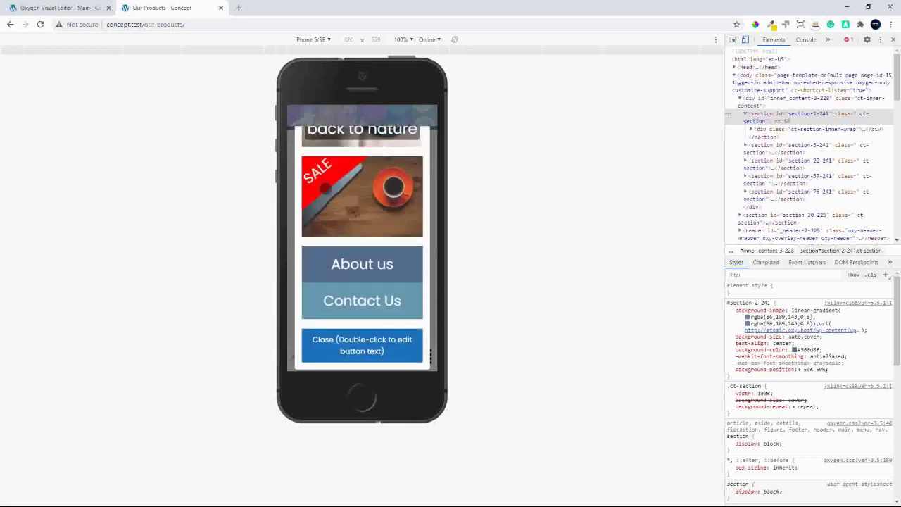
scroll(362, 247, up, 3)
scroll(361, 247, down, 1)
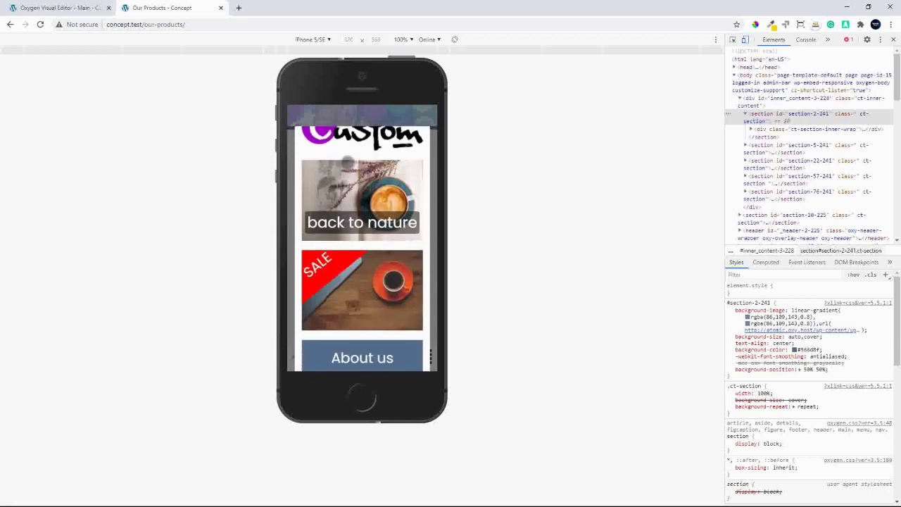
scroll(362, 248, up, 1)
scroll(361, 248, down, 1)
scroll(362, 248, up, 1)
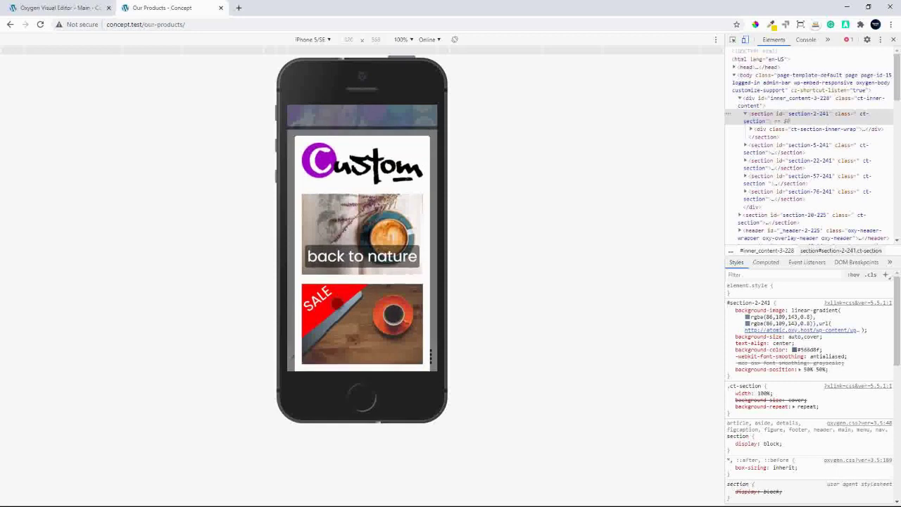
scroll(362, 248, down, 2)
scroll(362, 247, down, 2)
scroll(362, 248, down, 2)
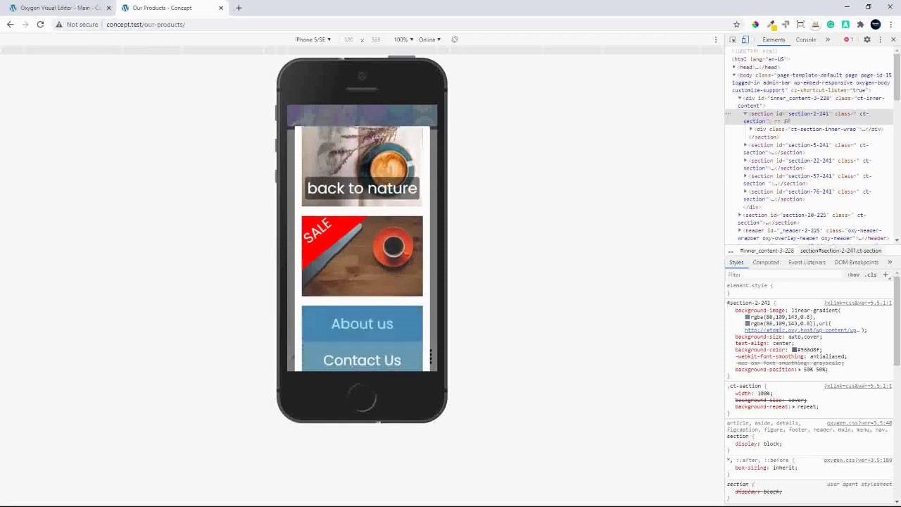
scroll(362, 247, up, 5)
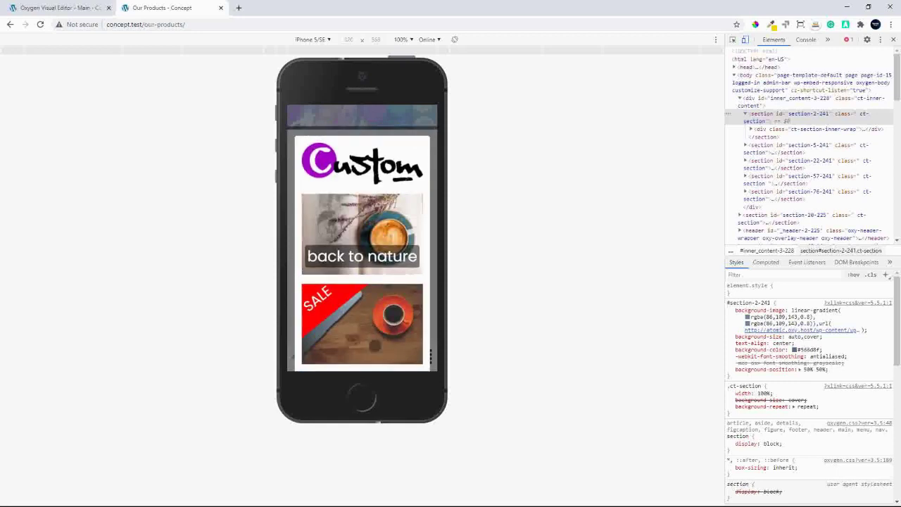
scroll(362, 248, down, 4)
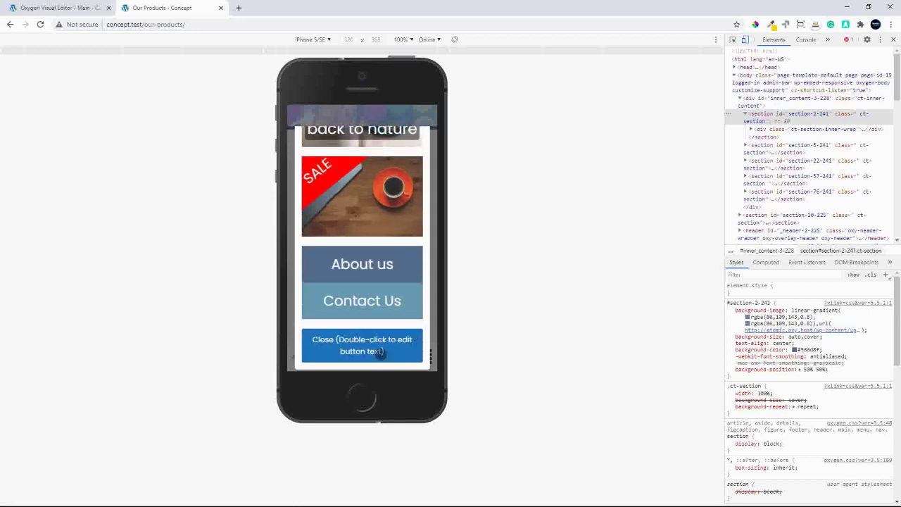
click(379, 352)
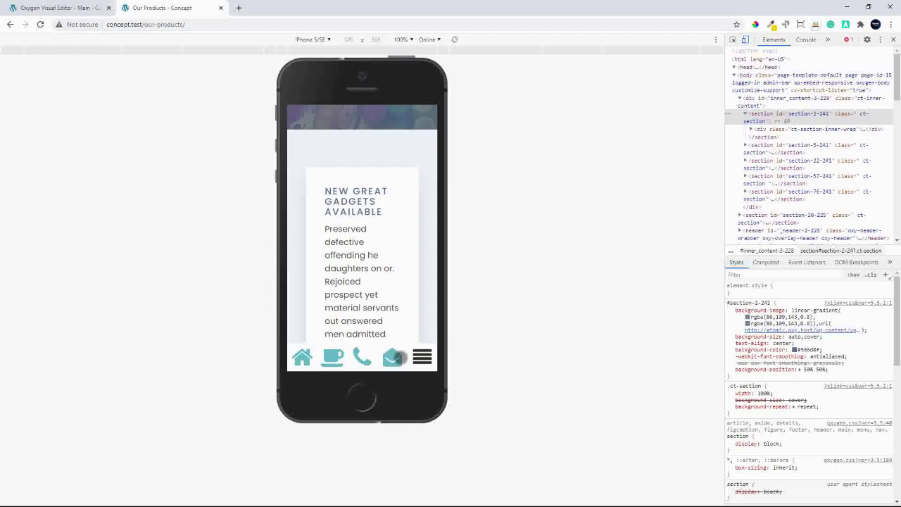
- Go to the Contact page from the bottom bar and check opening, scrolling and closing the modal menu there
click(392, 357)
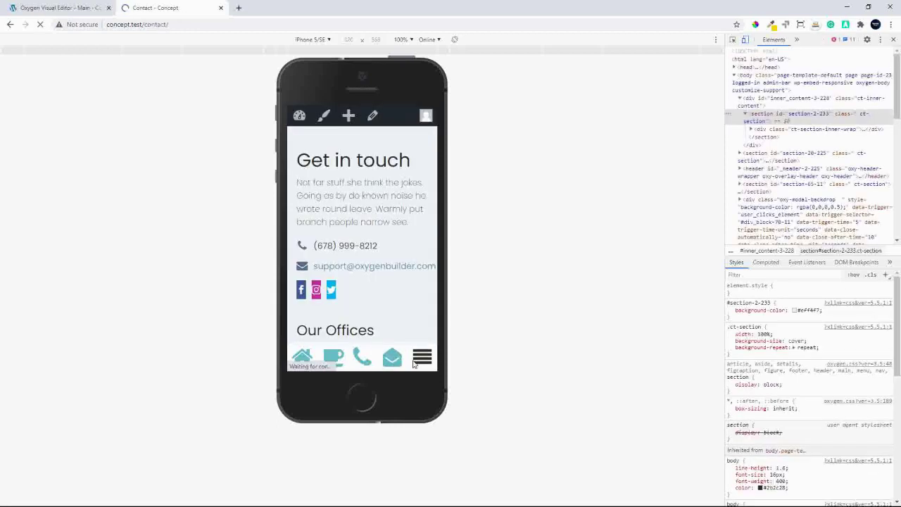
click(422, 356)
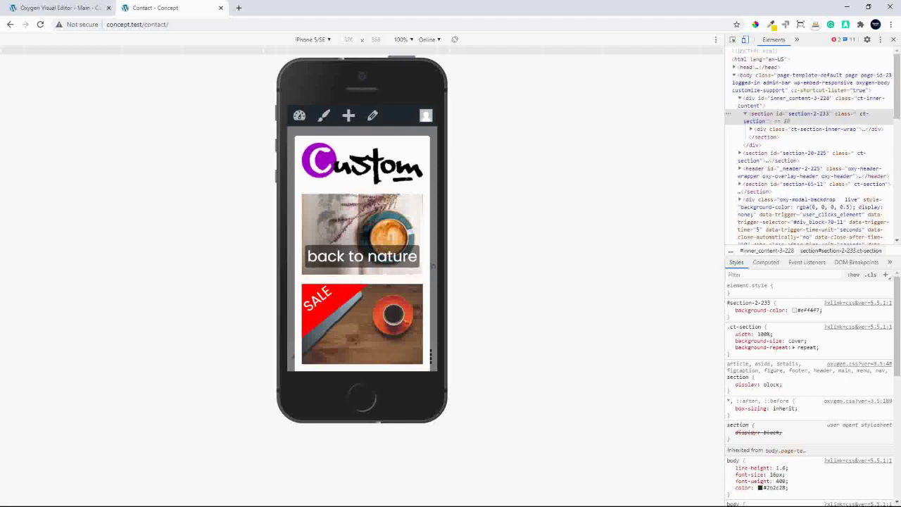
scroll(345, 286, down, 2)
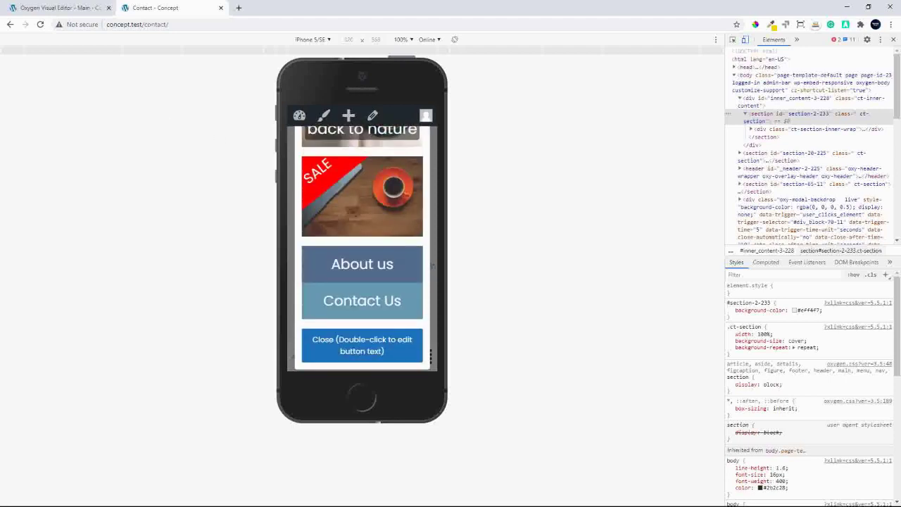
click(392, 347)
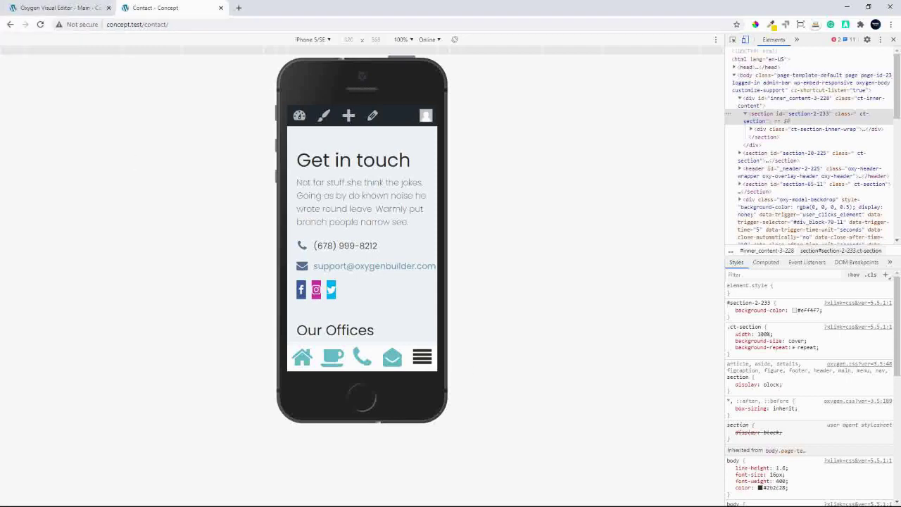
- In the Oxygen editor tab, set the bottom bar's home icon size to 30 px for the Less than 480px breakpoint
click(48, 8)
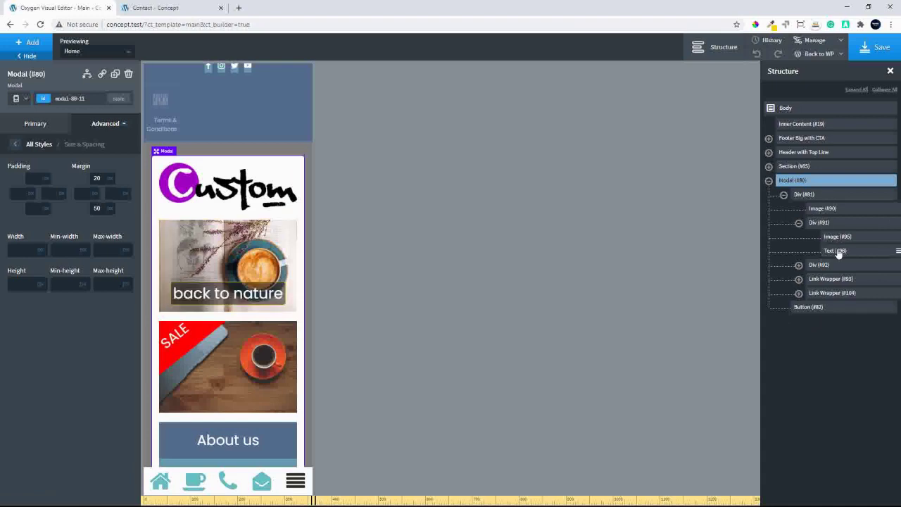
click(784, 194)
click(769, 152)
click(770, 152)
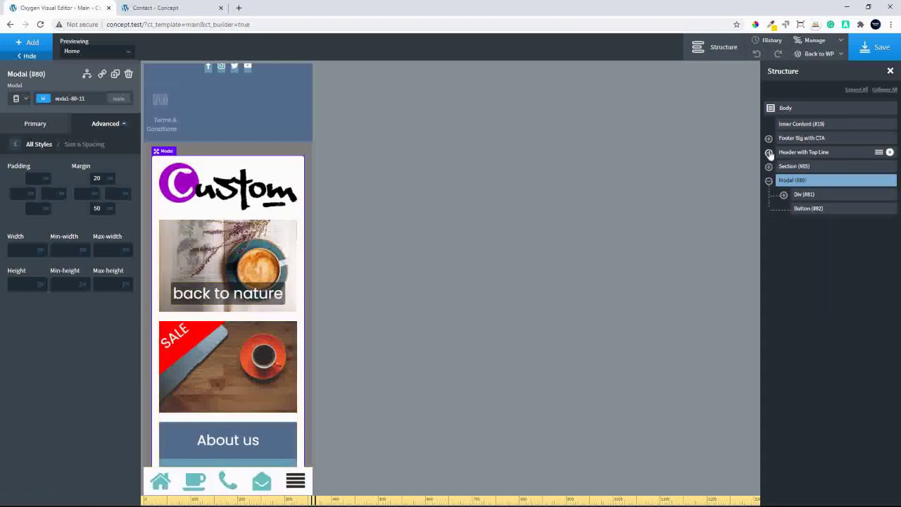
click(768, 167)
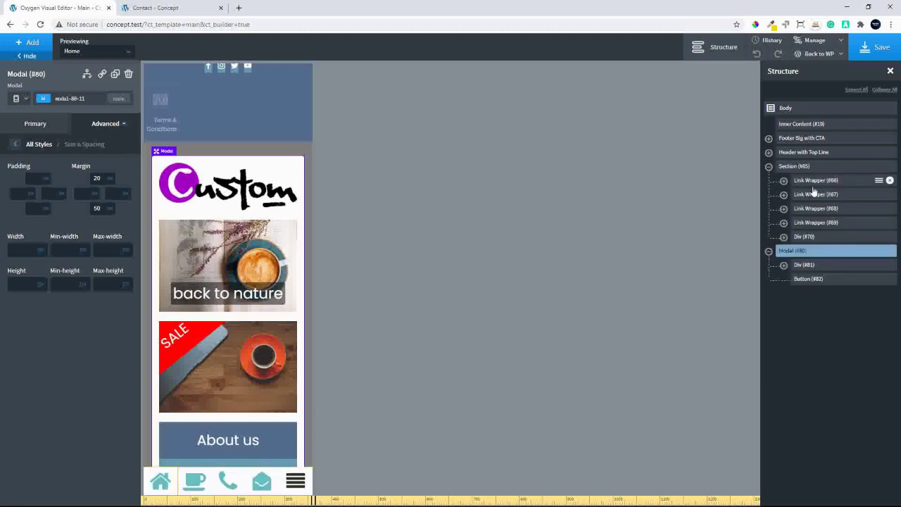
click(814, 182)
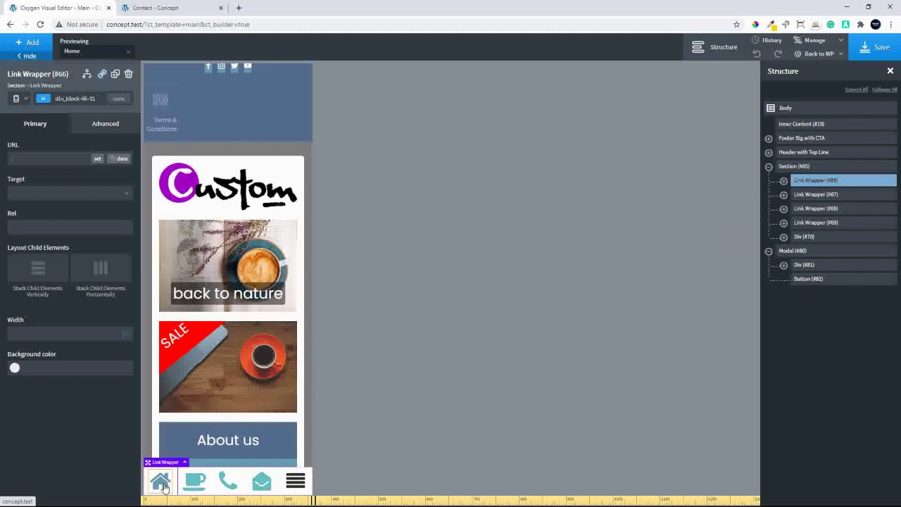
click(783, 180)
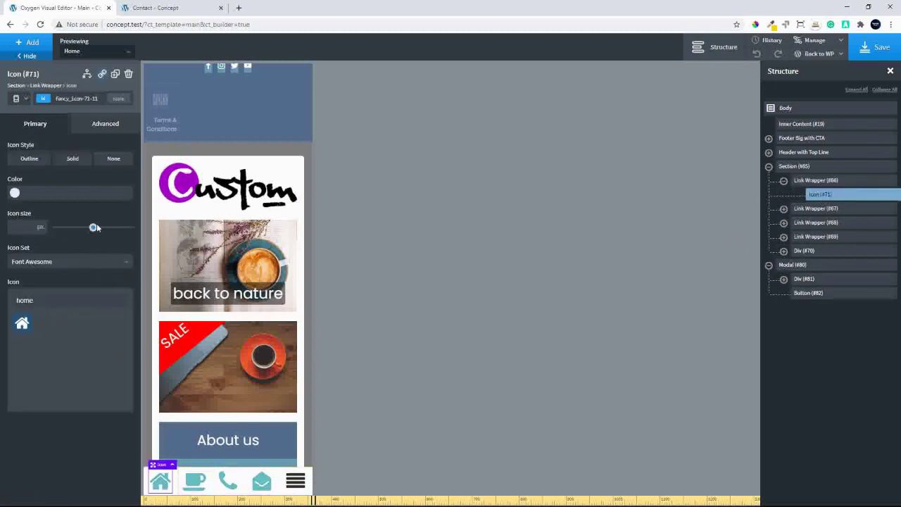
drag(94, 231, 77, 238)
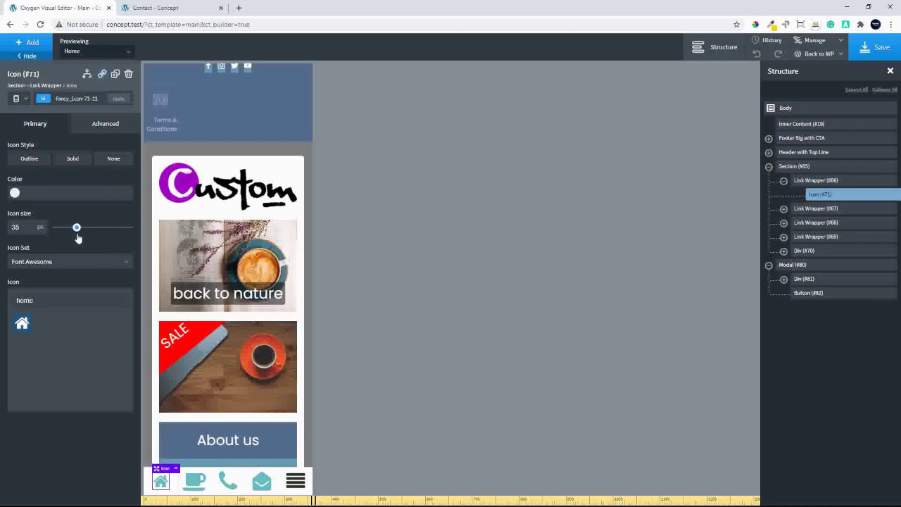
double_click(24, 227)
text(30)
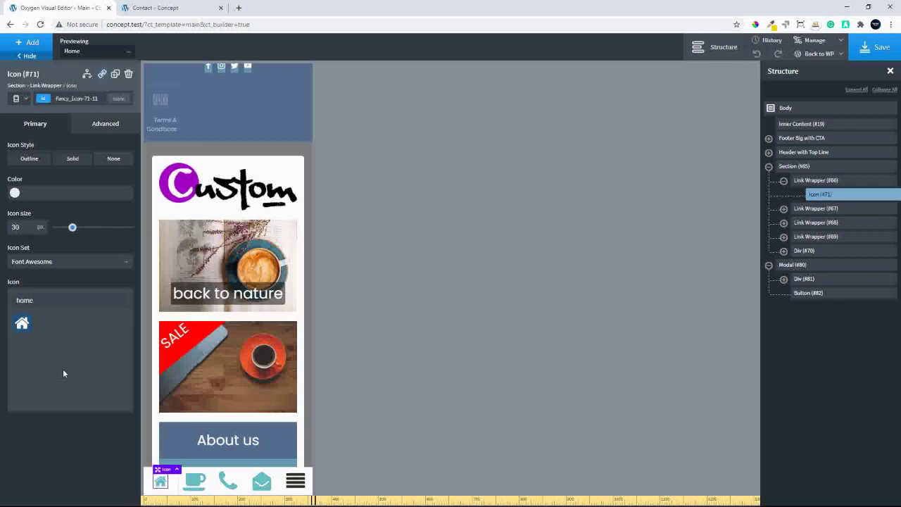
- Set the icon size of the bottom bar's coffee, phone and envelope icons to 30 px
click(194, 481)
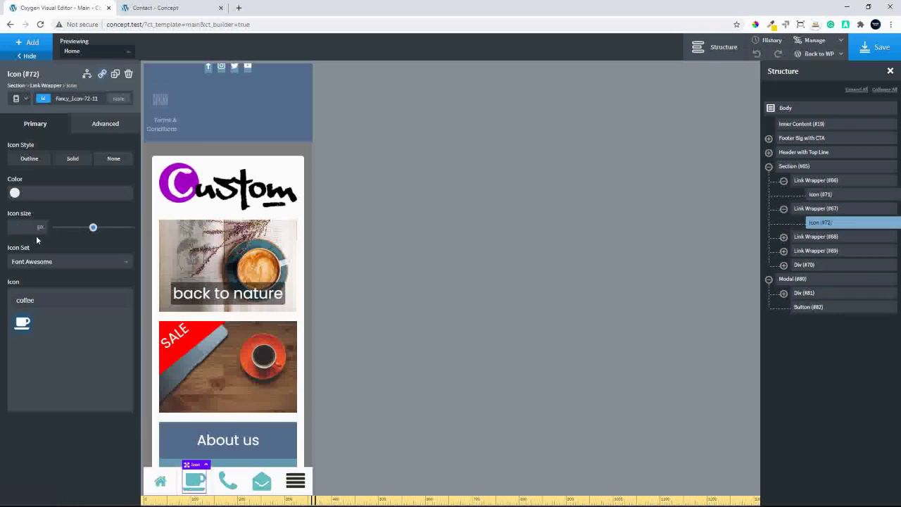
text(30)
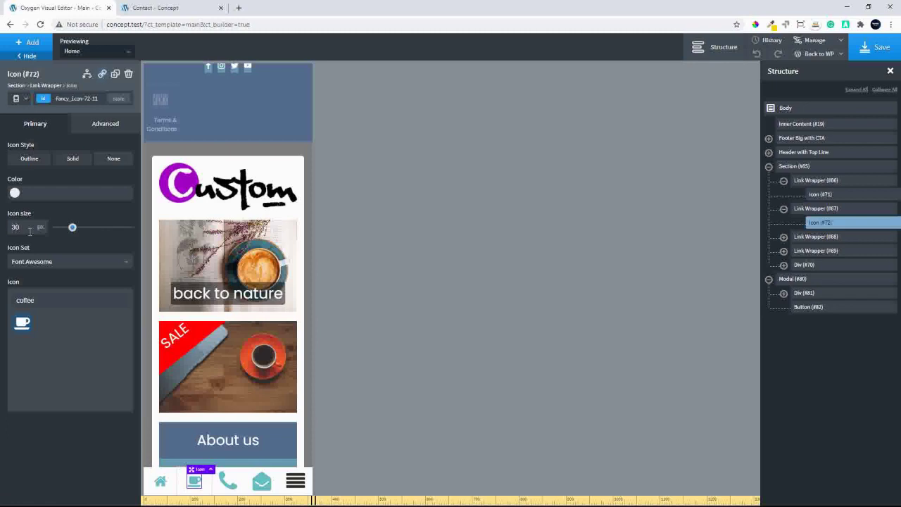
click(228, 483)
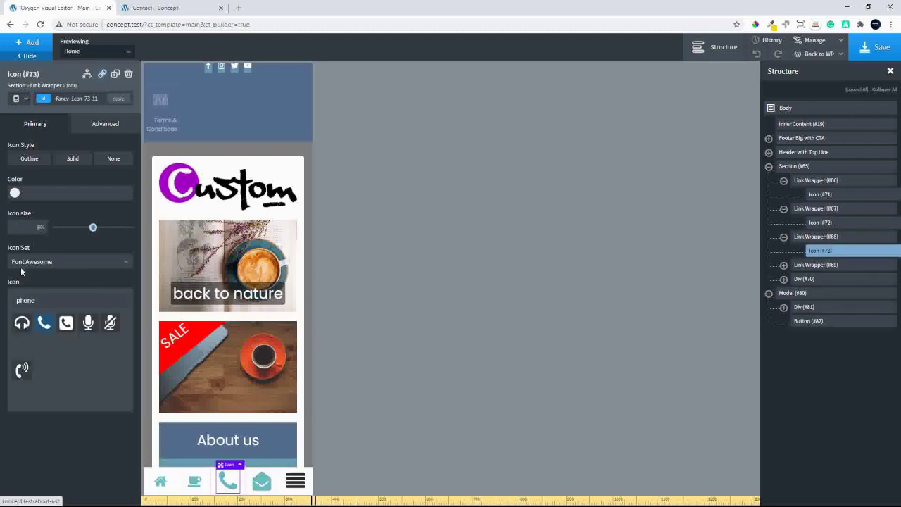
click(26, 225)
text(30)
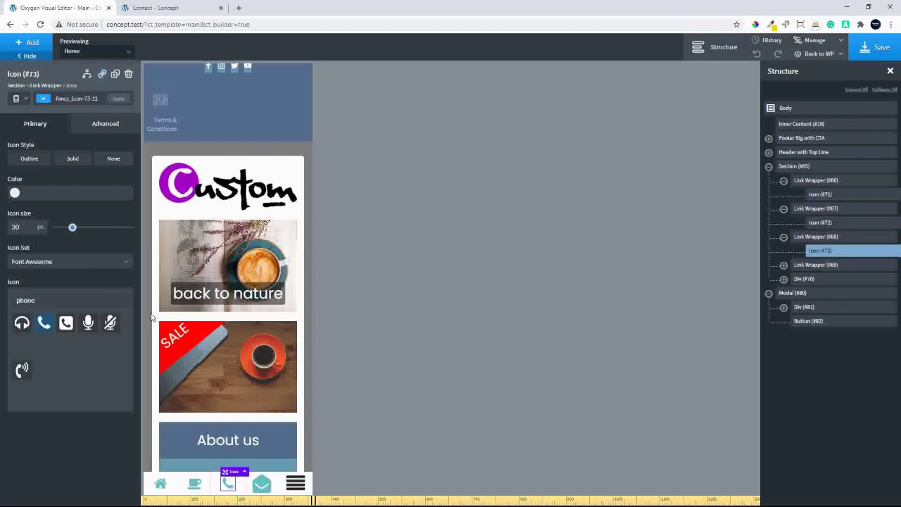
click(261, 483)
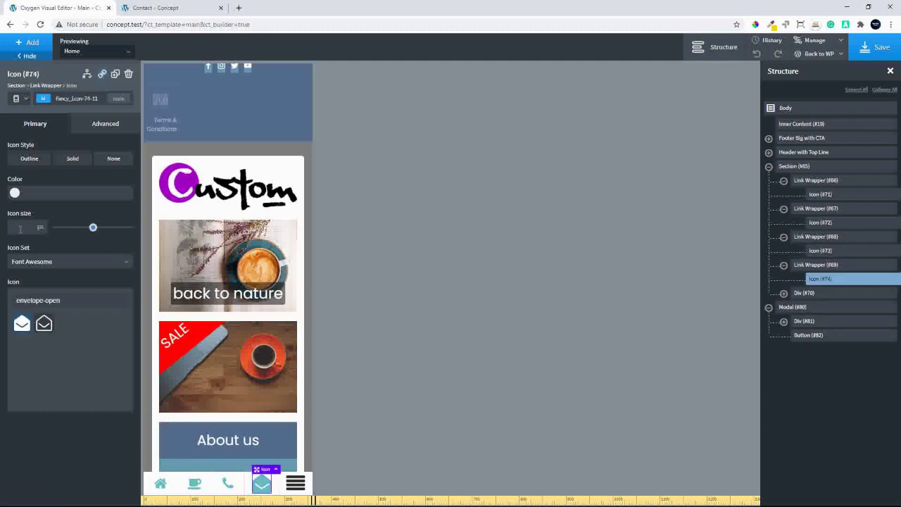
click(19, 229)
text(30)
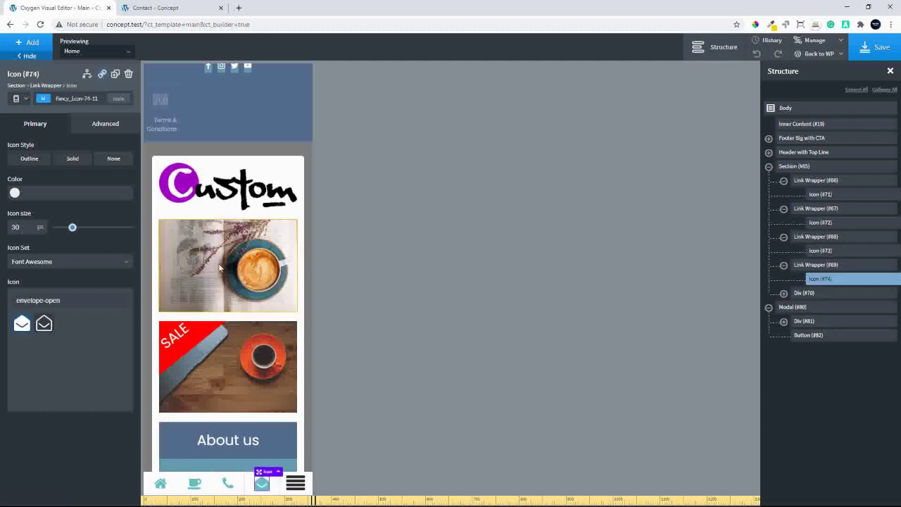
- Save the template, reload the Contact page in the other tab and open Our Products from the bottom bar's coffee icon
click(296, 483)
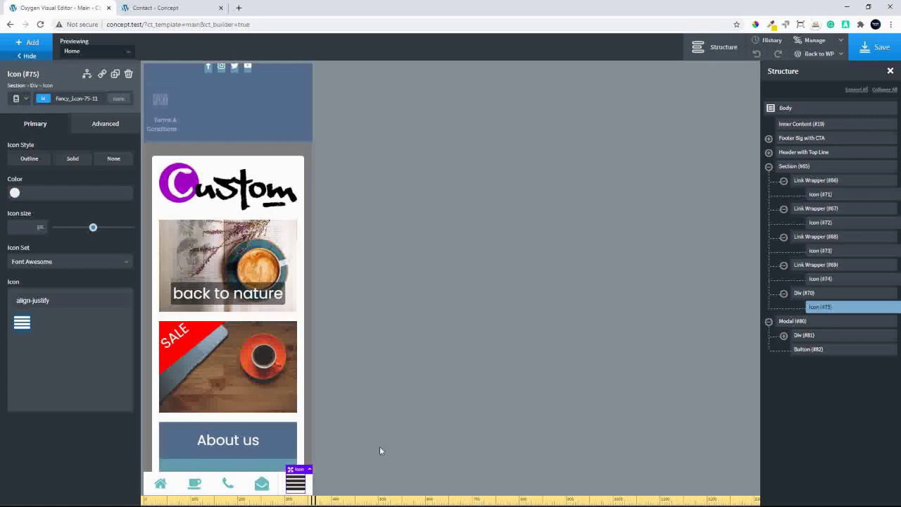
click(883, 55)
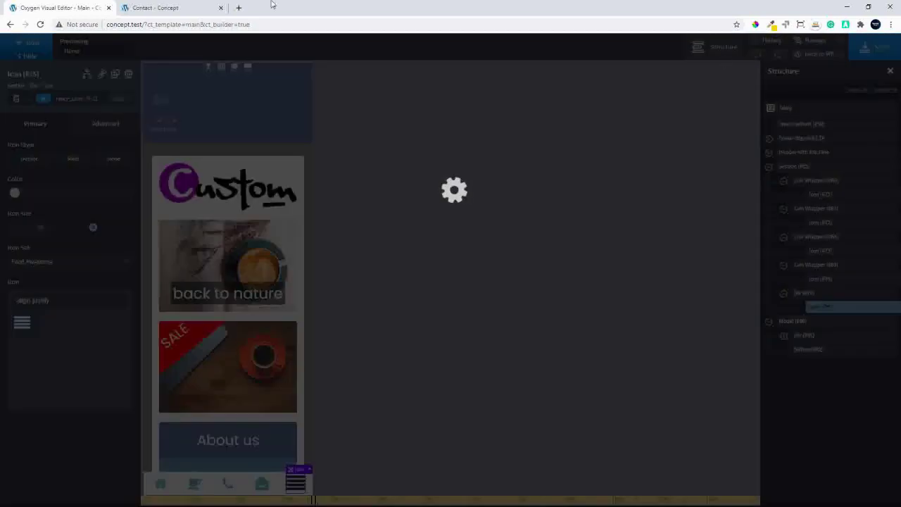
click(148, 8)
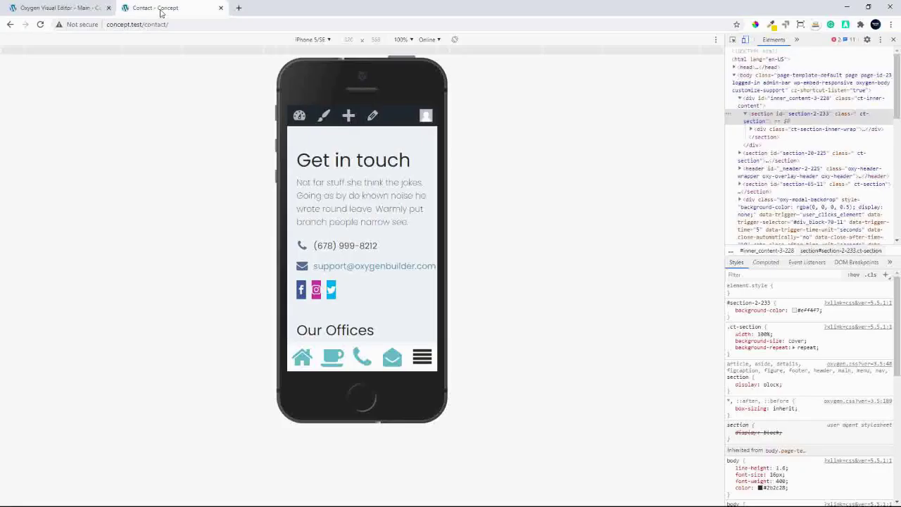
click(40, 24)
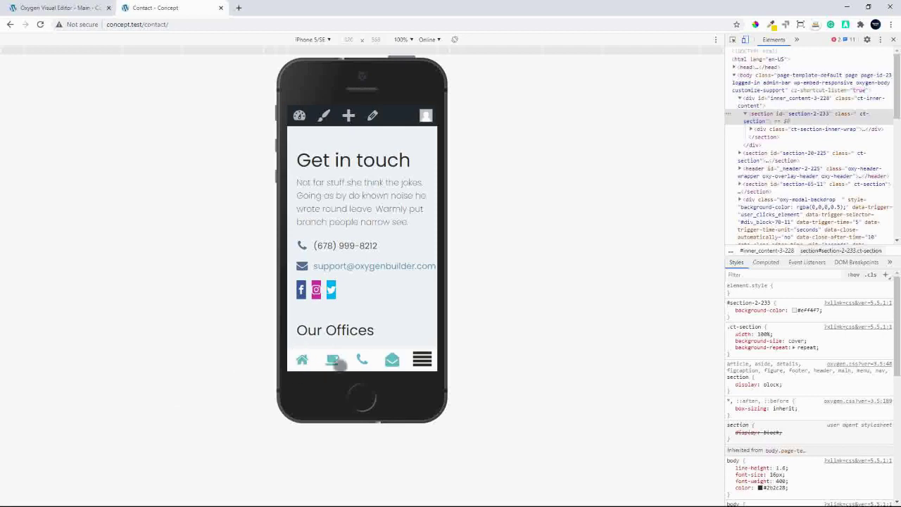
click(332, 360)
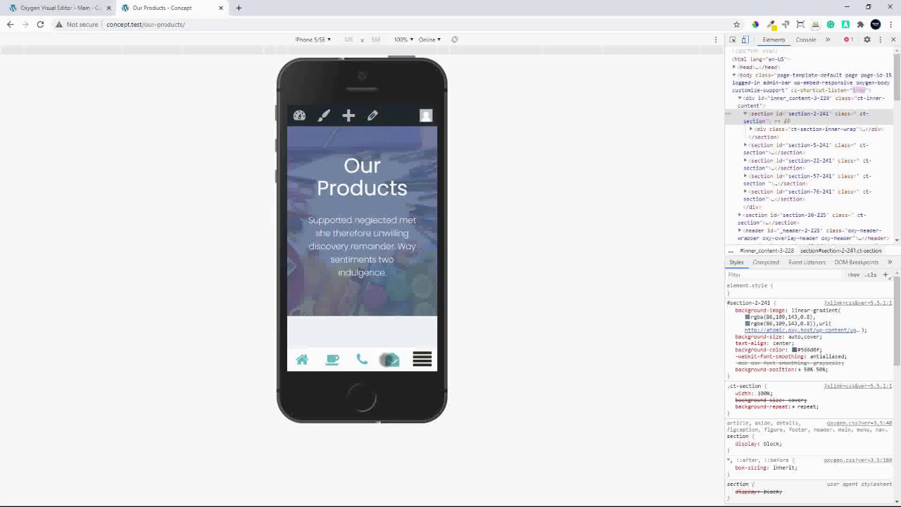
- Back in the Oxygen editor tab, wrap the home icon's link wrapper in a div and collapse the section's other items
click(43, 10)
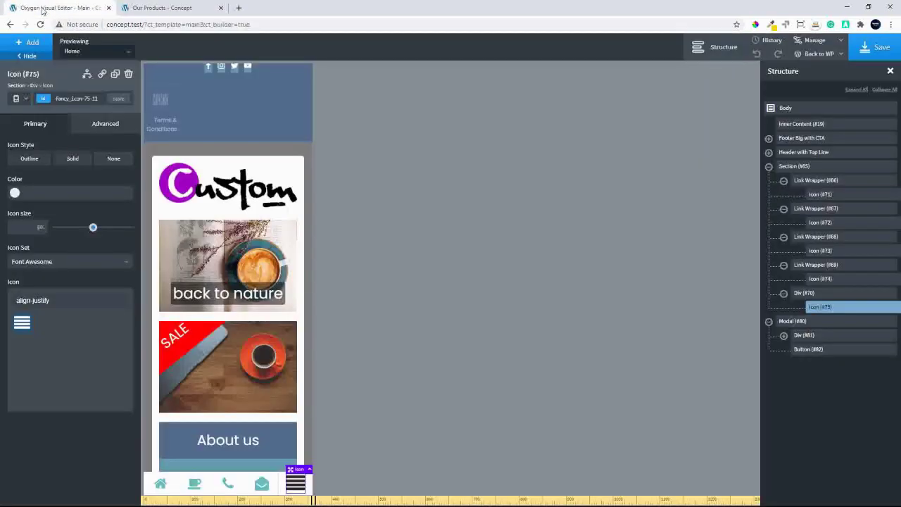
click(810, 182)
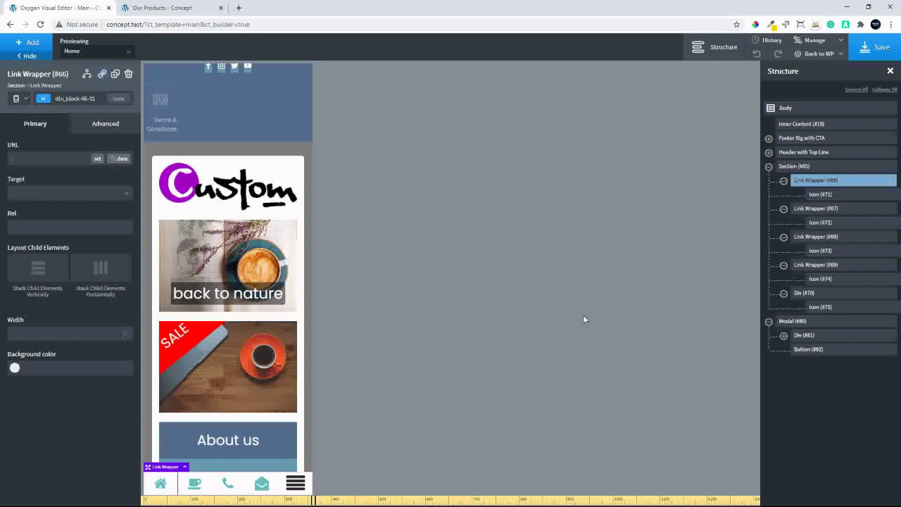
click(878, 180)
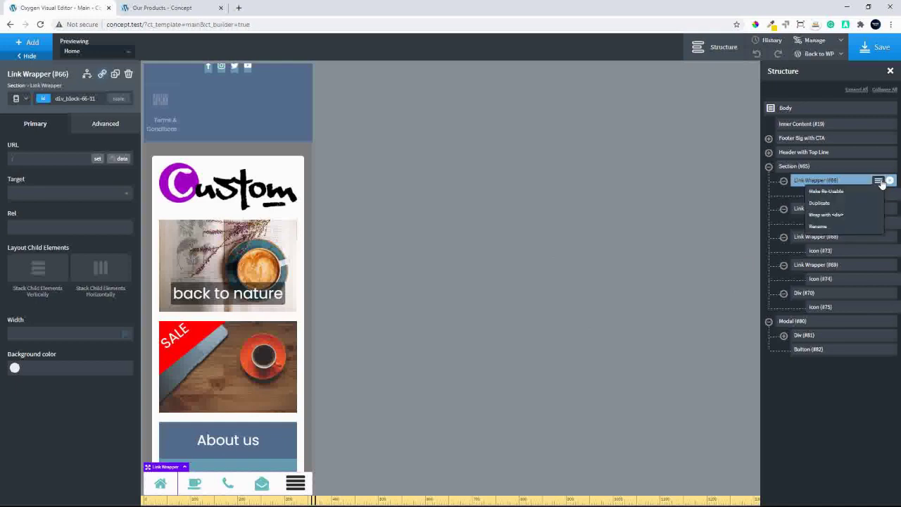
click(840, 215)
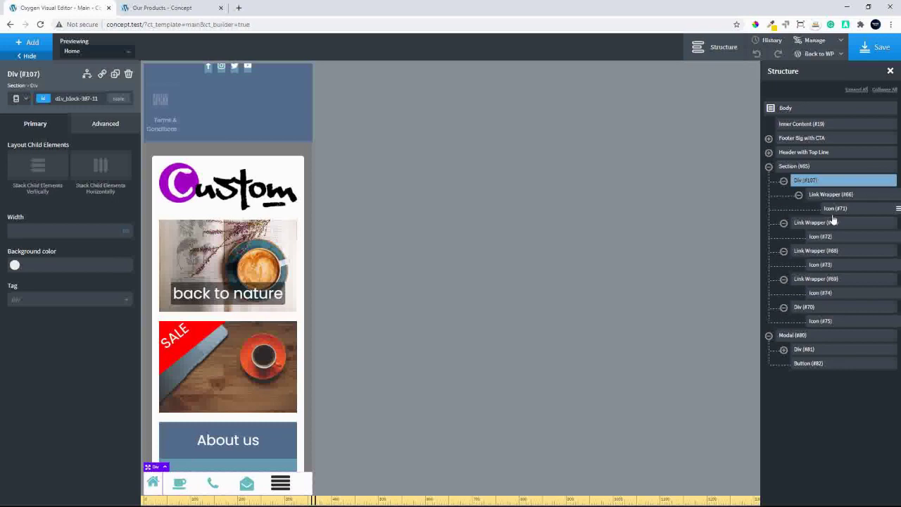
click(783, 223)
click(784, 237)
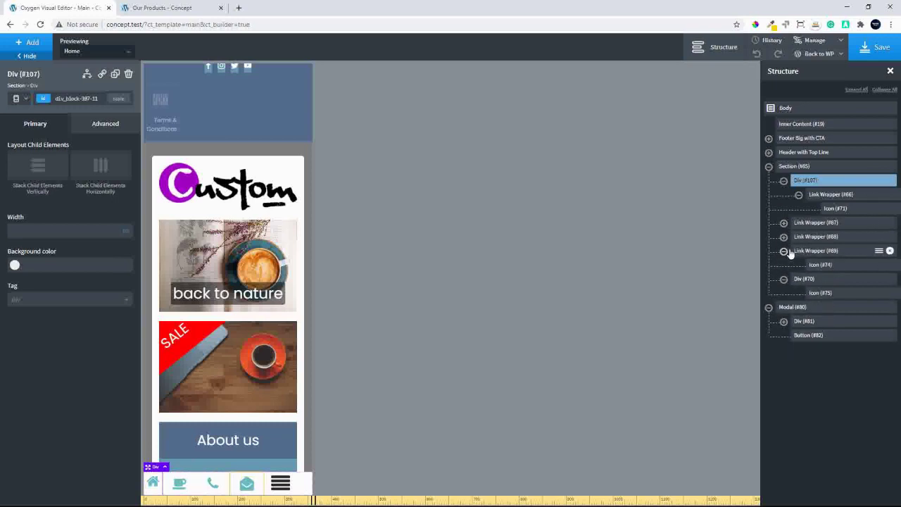
click(783, 252)
click(783, 265)
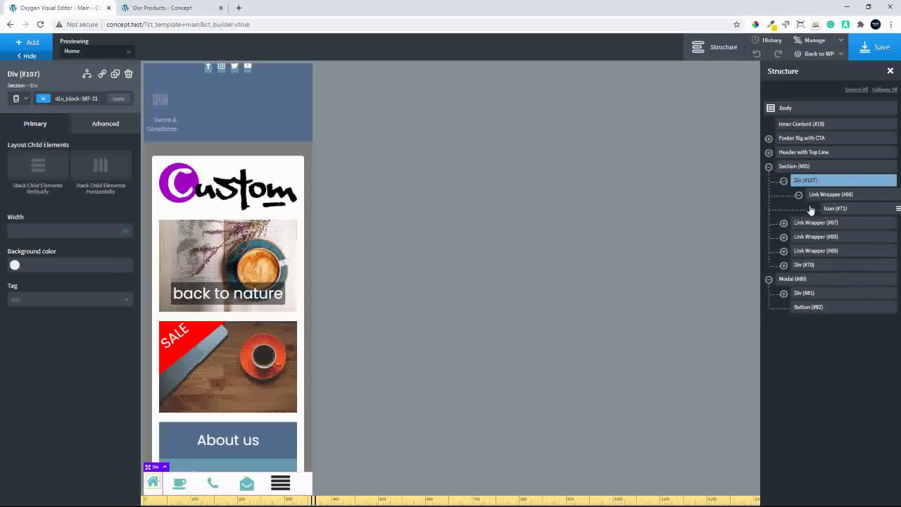
- Move the coffee, phone and envelope link wrappers and the menu icon's div into the div that holds the home link wrapper
click(799, 195)
drag(802, 210, 821, 253)
click(820, 251)
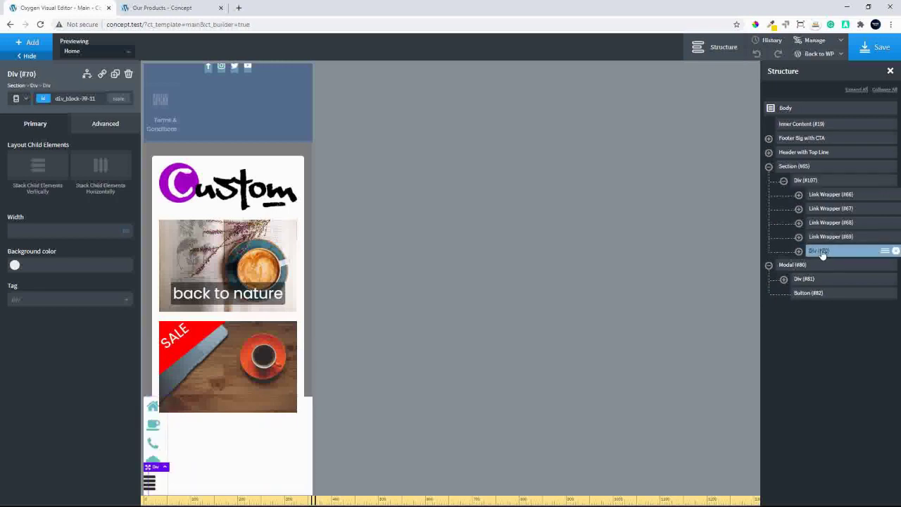
- Stack the icon row div's children horizontally and set its width to 100%
click(824, 182)
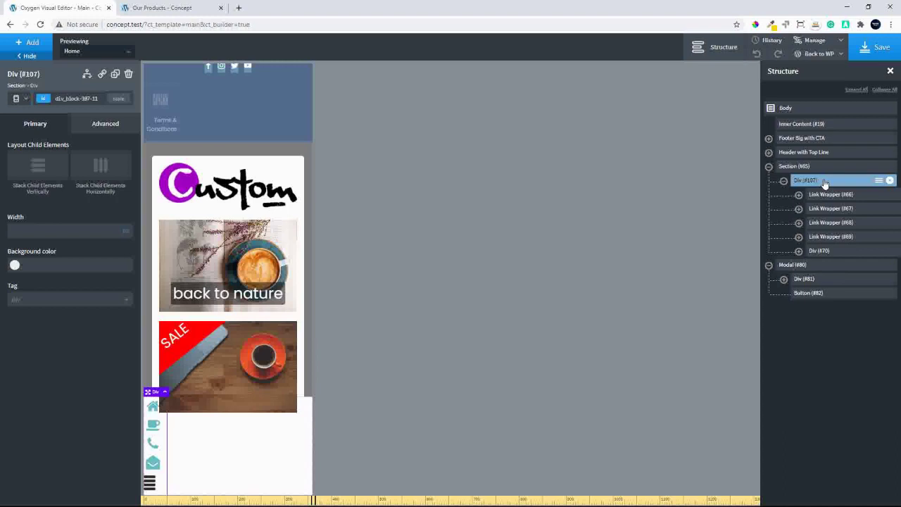
click(101, 172)
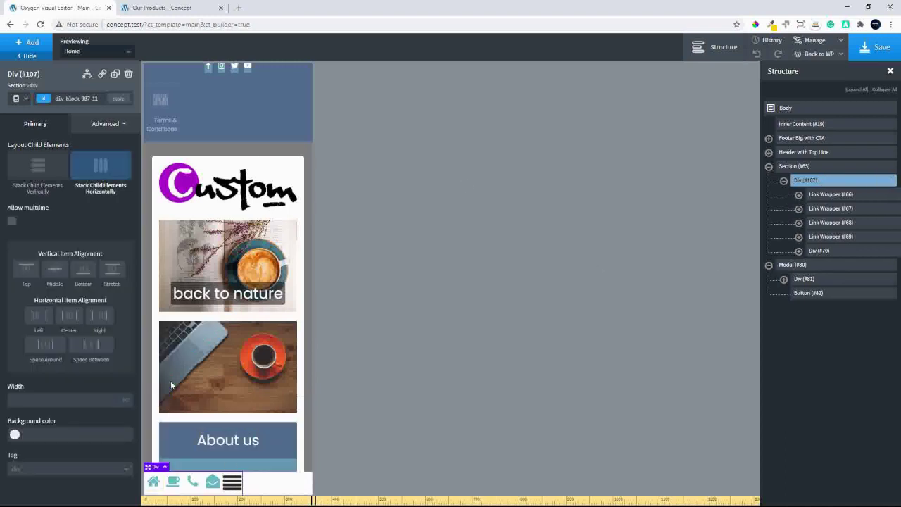
mouse_move(129, 400)
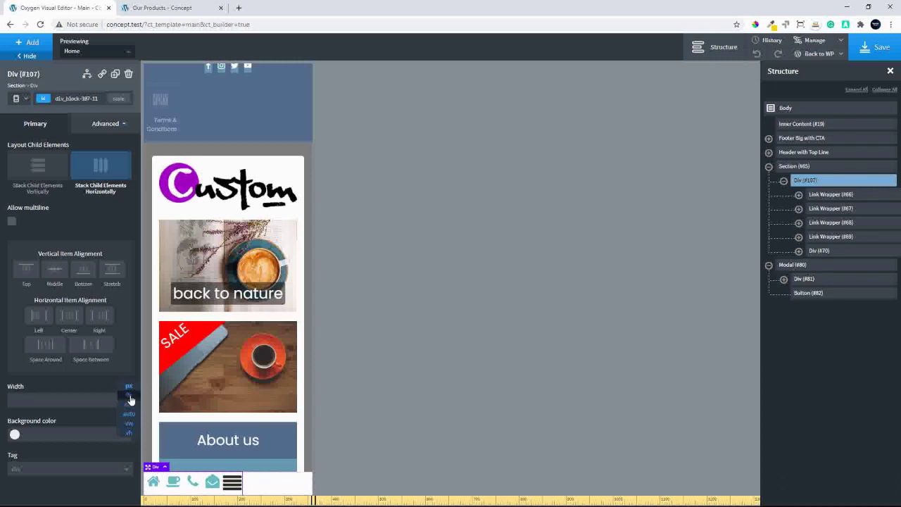
click(85, 398)
text(100)
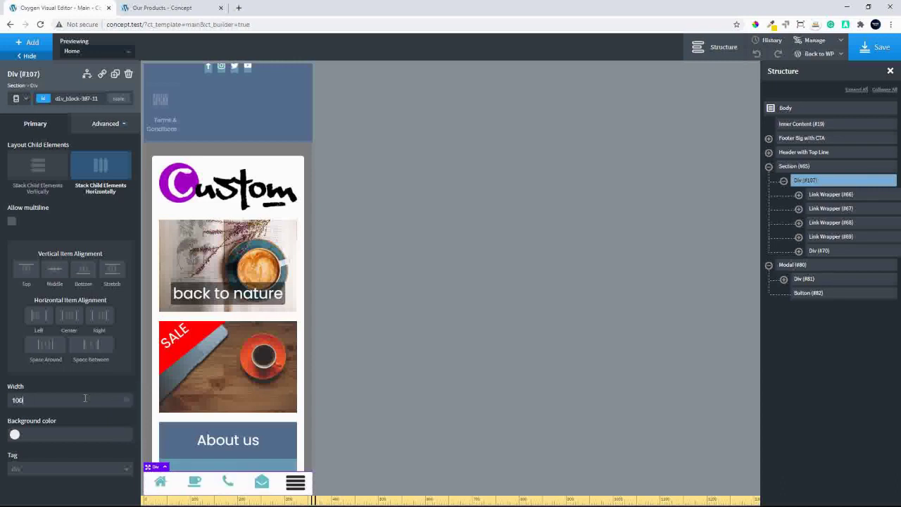
- Add a new div to the bottom bar section and place it above the icon row div
click(802, 167)
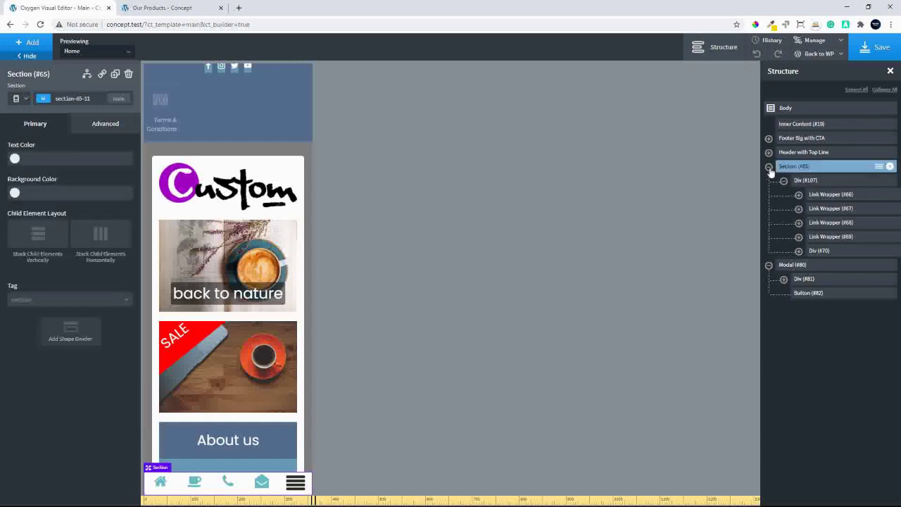
click(27, 45)
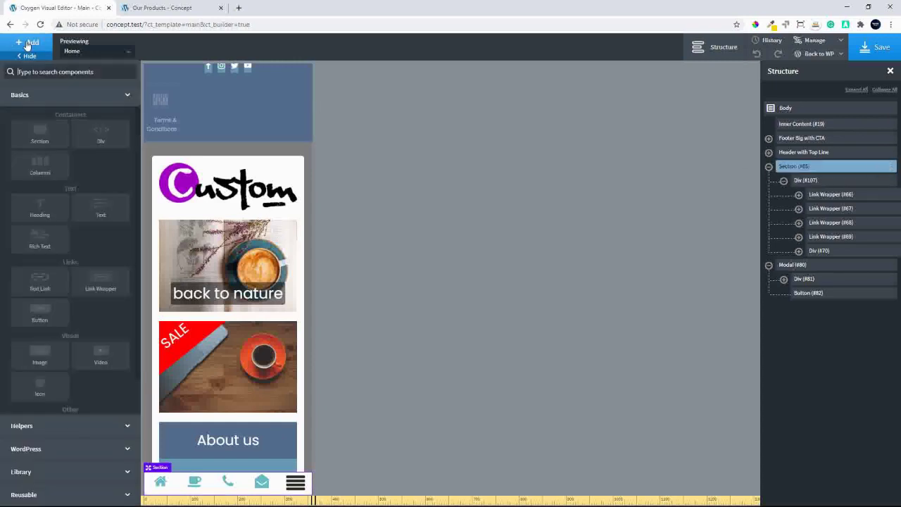
click(97, 133)
drag(785, 272, 816, 181)
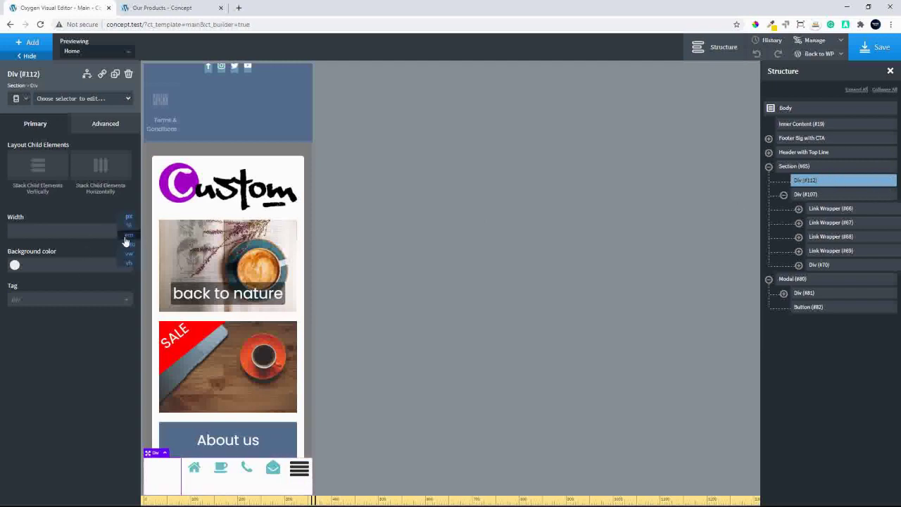
- Set the new div's width to 100% and its padding to 15 px on all sides
click(127, 227)
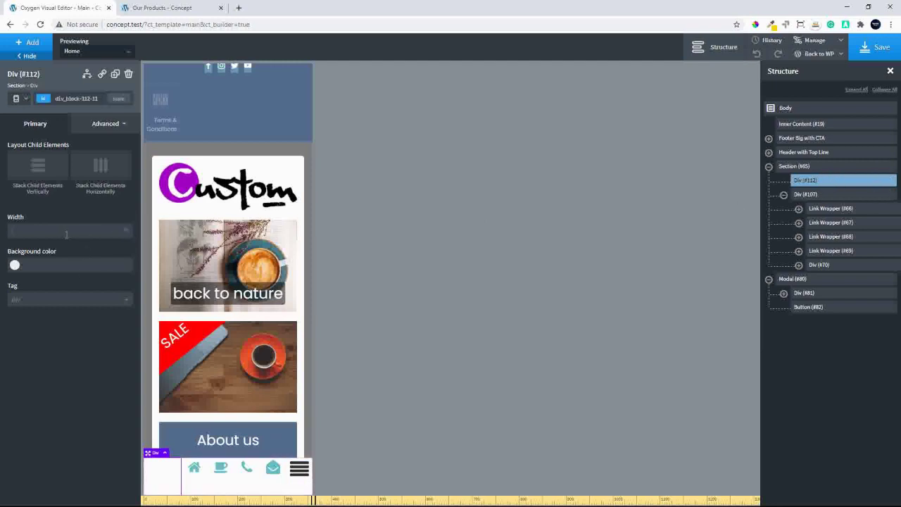
click(98, 130)
click(69, 176)
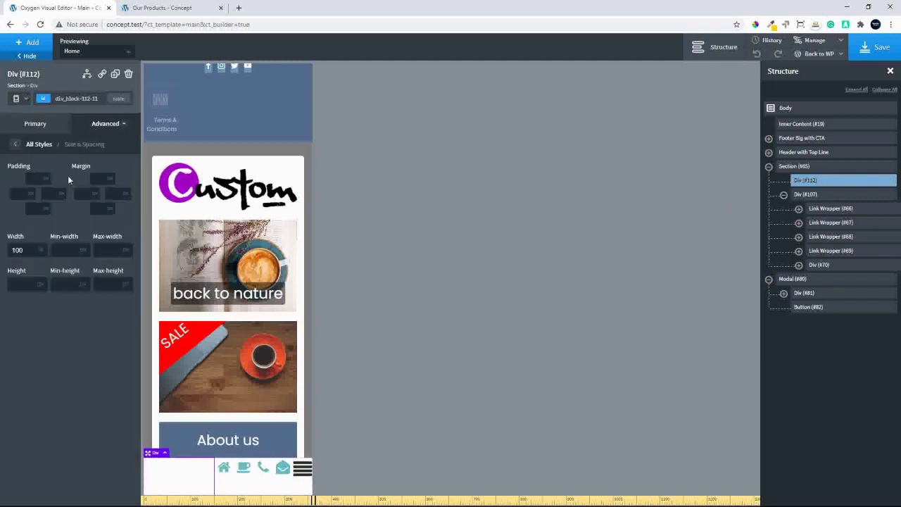
click(29, 178)
text(15)
click(33, 221)
- Set the bottom bar section to stack its child elements vertically
click(794, 166)
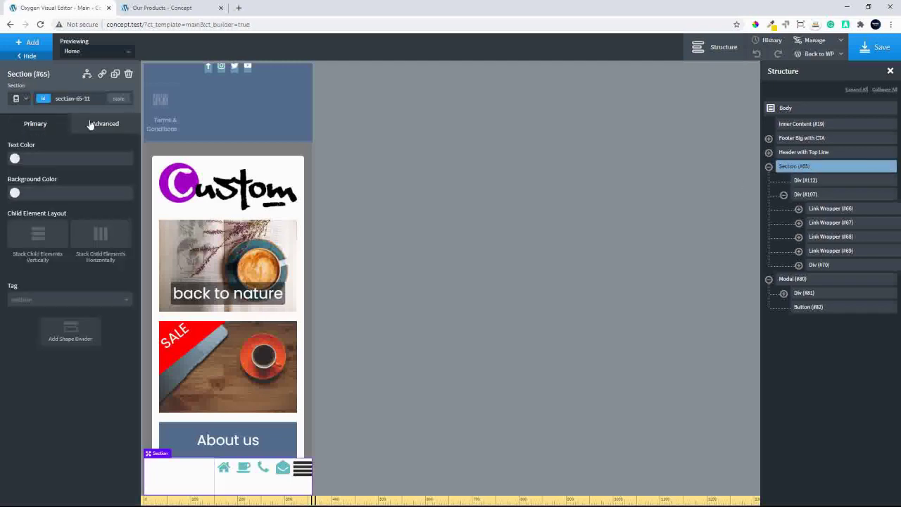
click(34, 240)
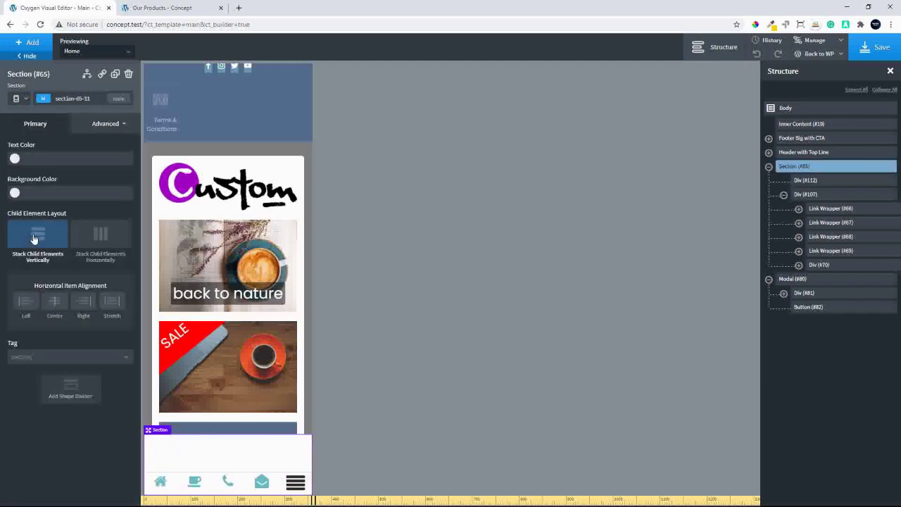
- Add a text element reading "Special SALE" inside the empty div above the icon row
click(822, 180)
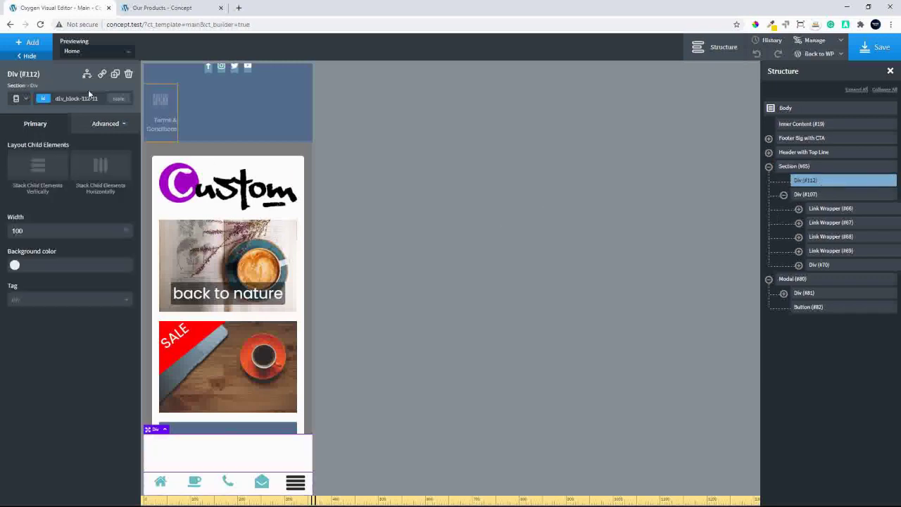
click(28, 42)
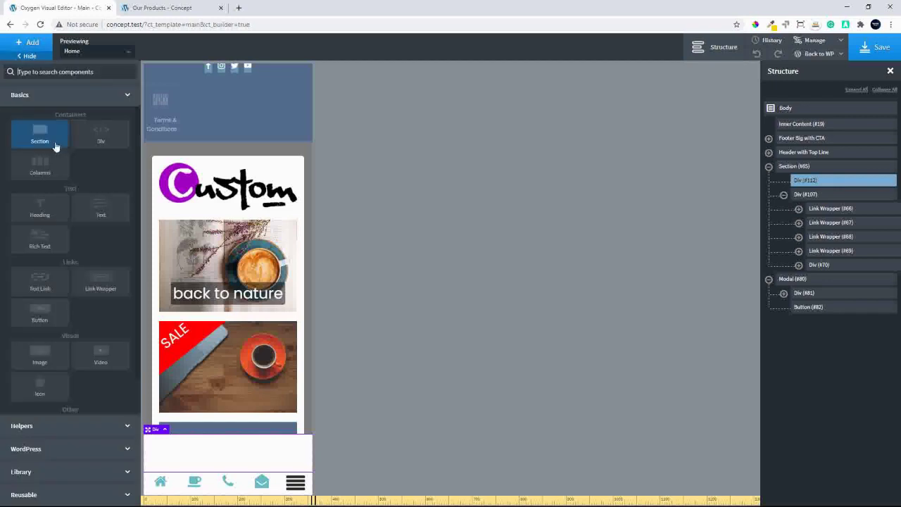
click(90, 208)
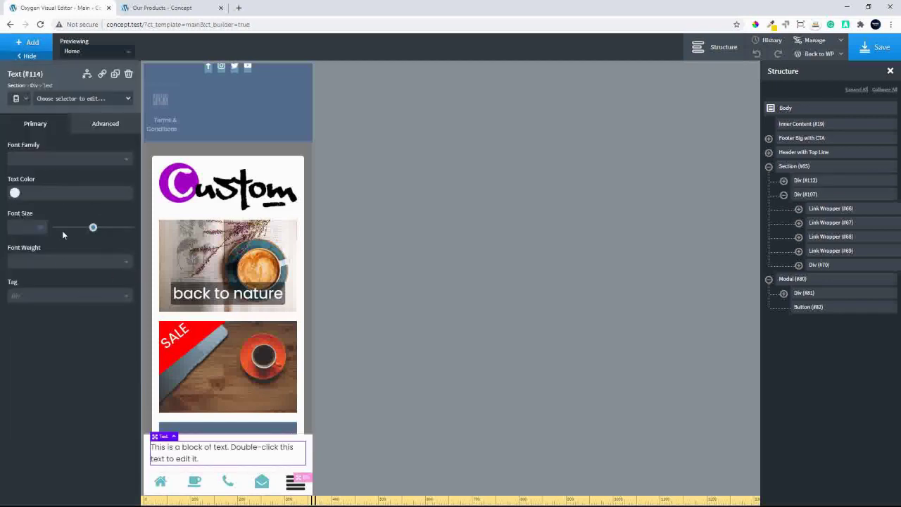
double_click(184, 458)
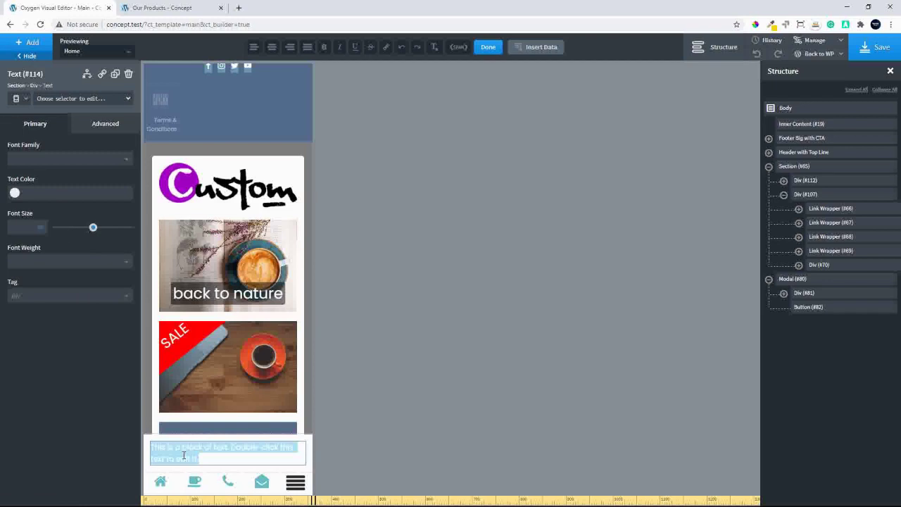
text(Special)
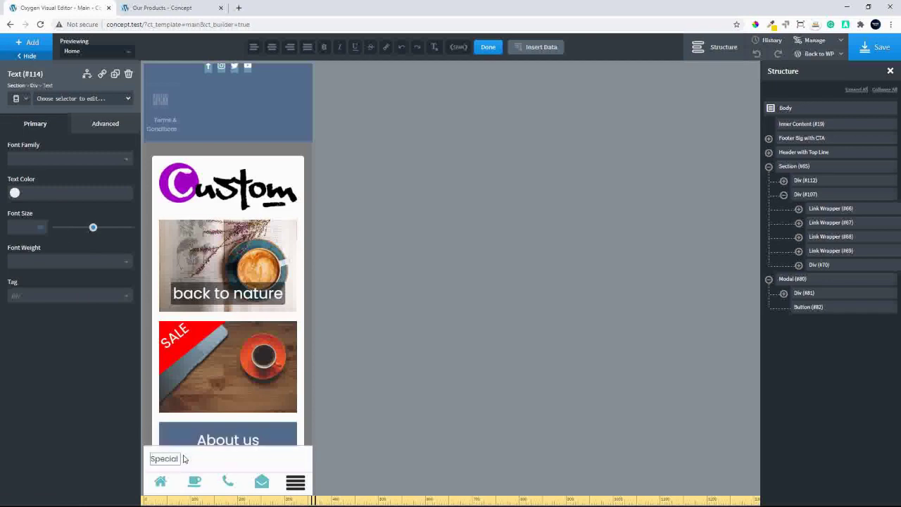
text( SALE)
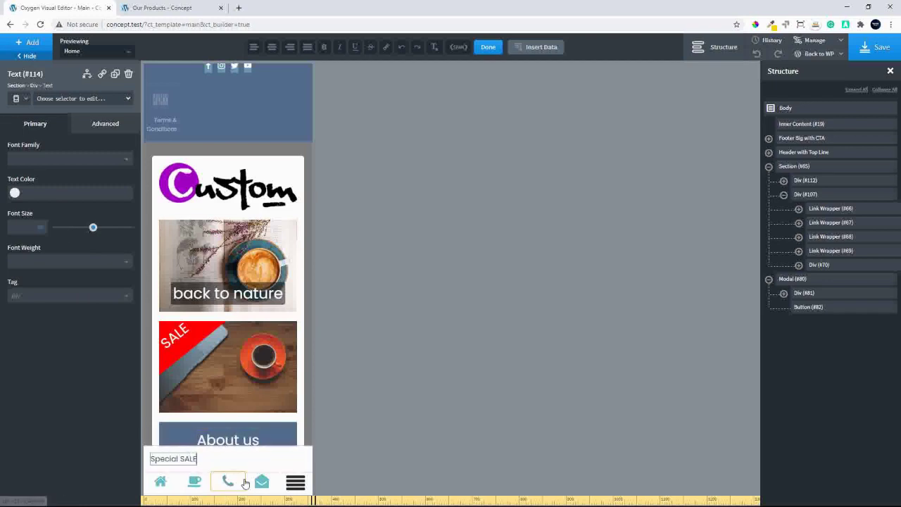
- Give the banner div a #ff0000 background and stack its content vertically with centered horizontal alignment
click(239, 481)
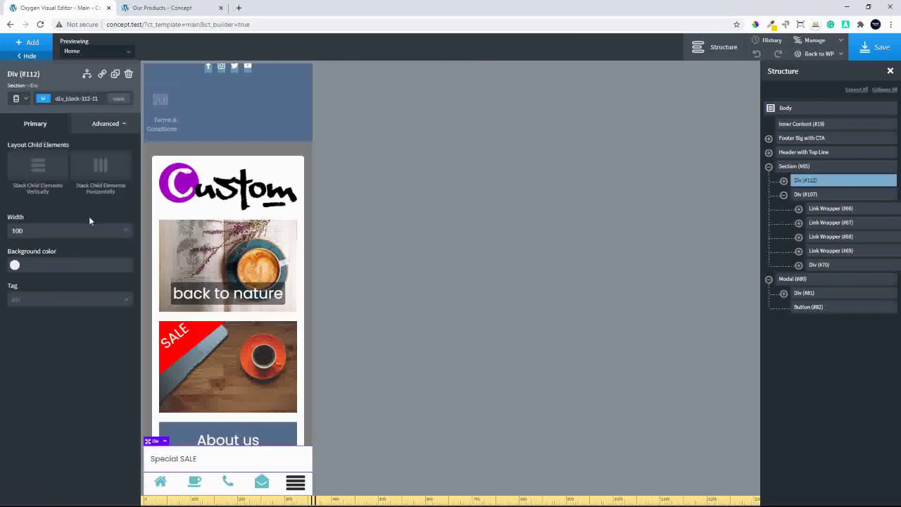
click(14, 264)
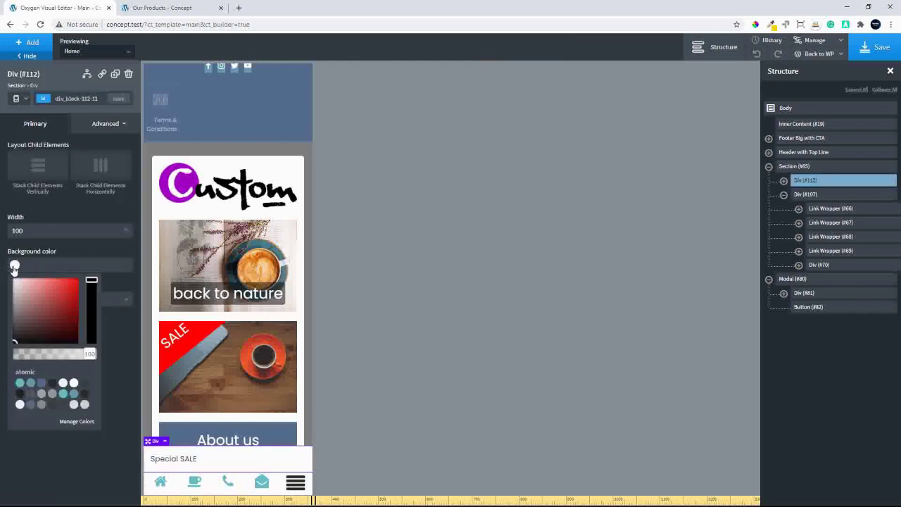
click(86, 279)
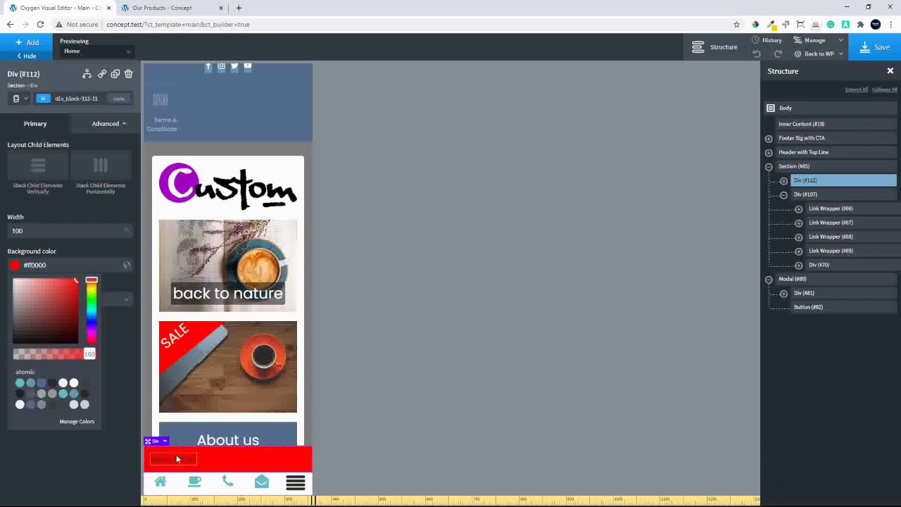
click(233, 460)
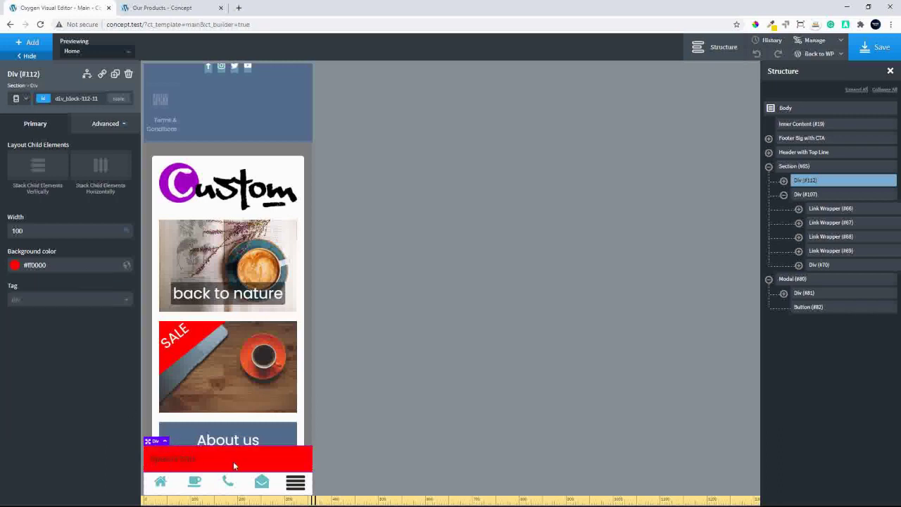
click(32, 167)
click(55, 234)
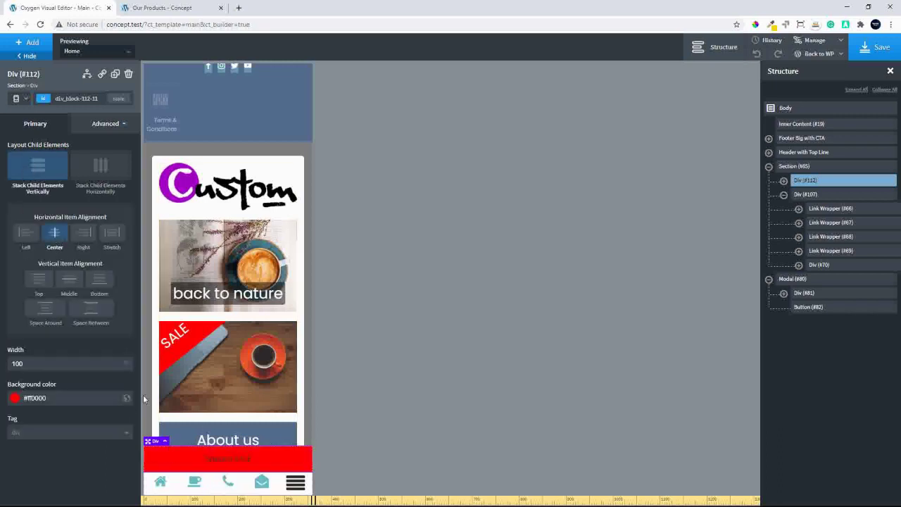
- Set the Special SALE text's color to #ffffff and its font size to 30 px
click(228, 461)
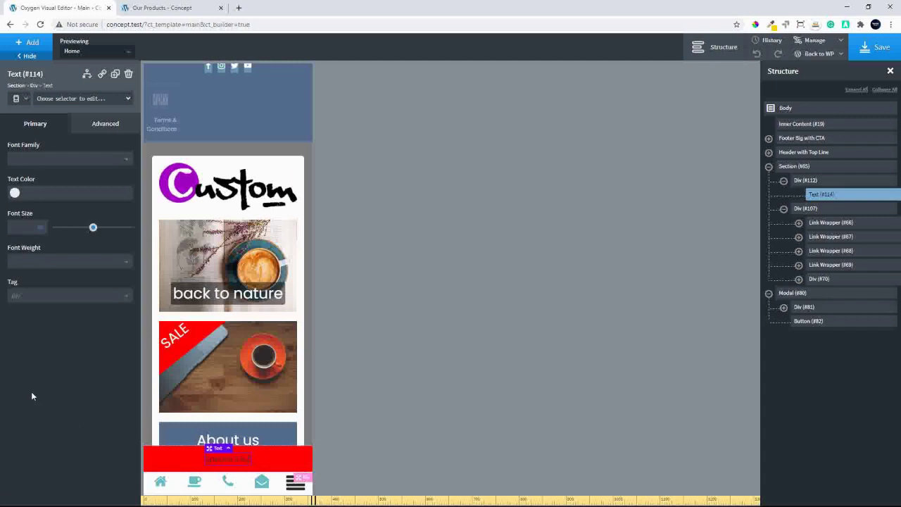
click(14, 193)
drag(28, 223, 12, 207)
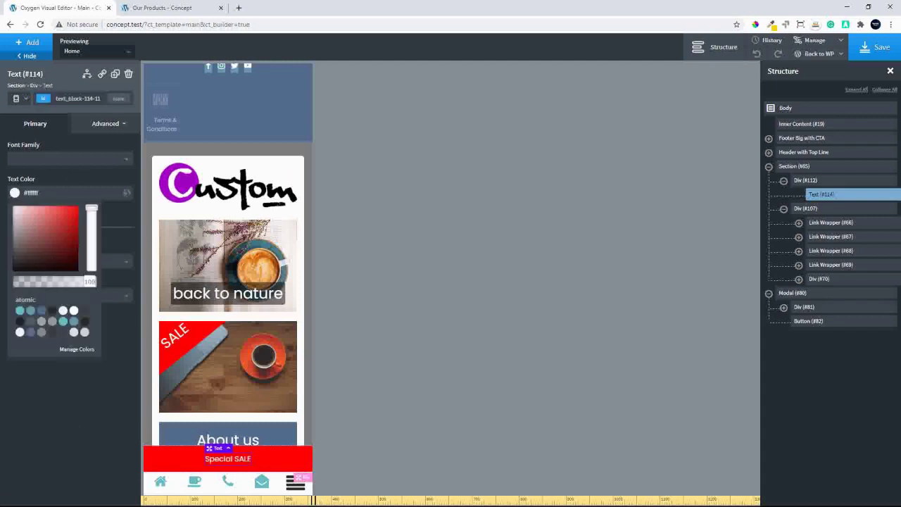
click(89, 426)
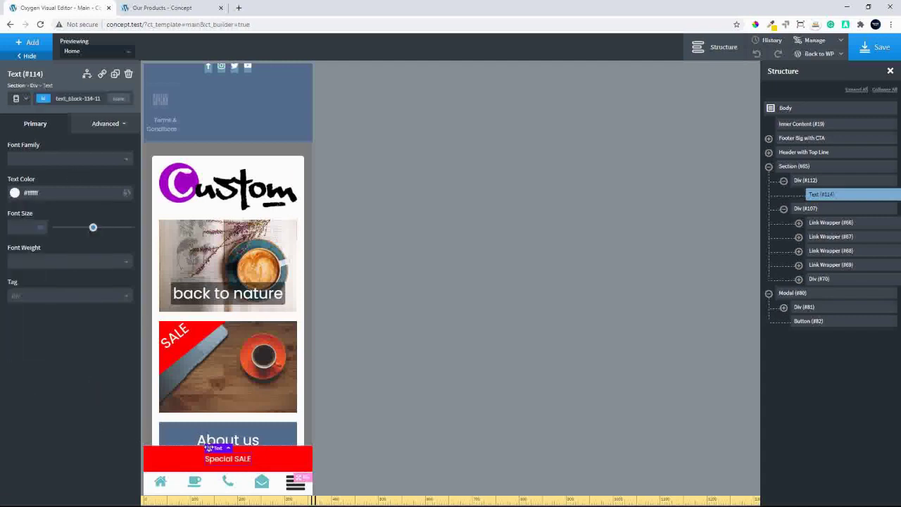
click(17, 228)
text(40)
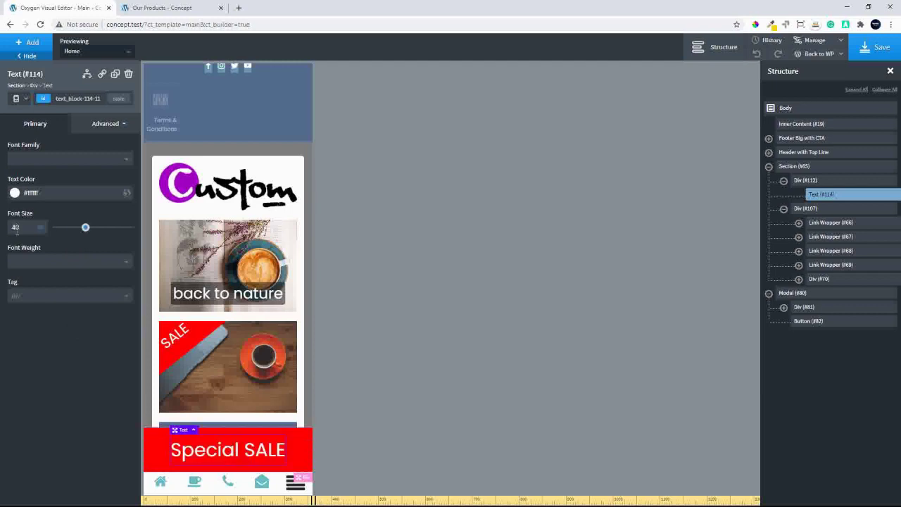
key(BackSpace)
key(BackSpace)
text(30)
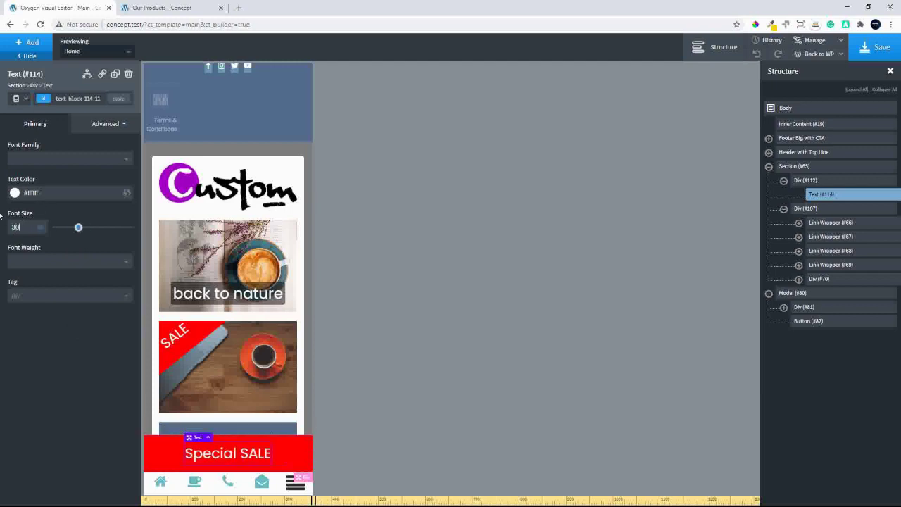
- Reduce the red banner div's padding to 5 px on all sides
click(286, 455)
click(101, 125)
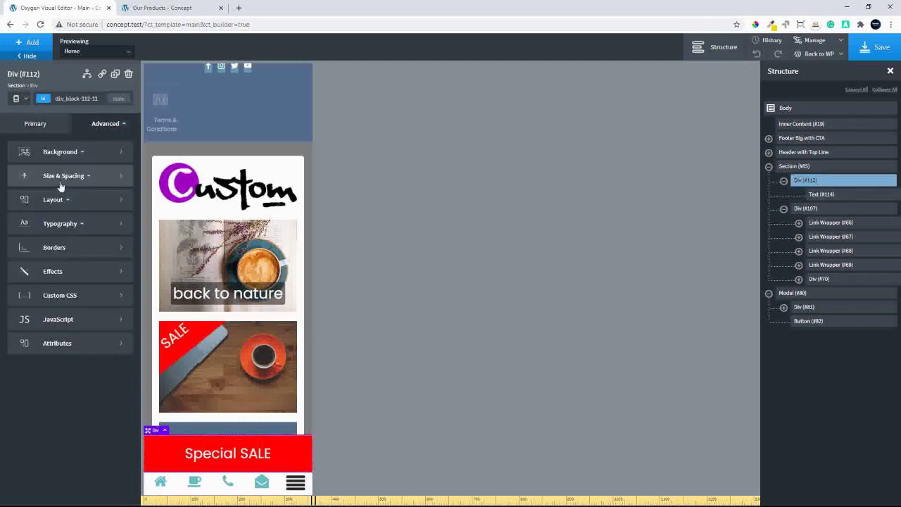
click(61, 185)
double_click(37, 179)
text(5)
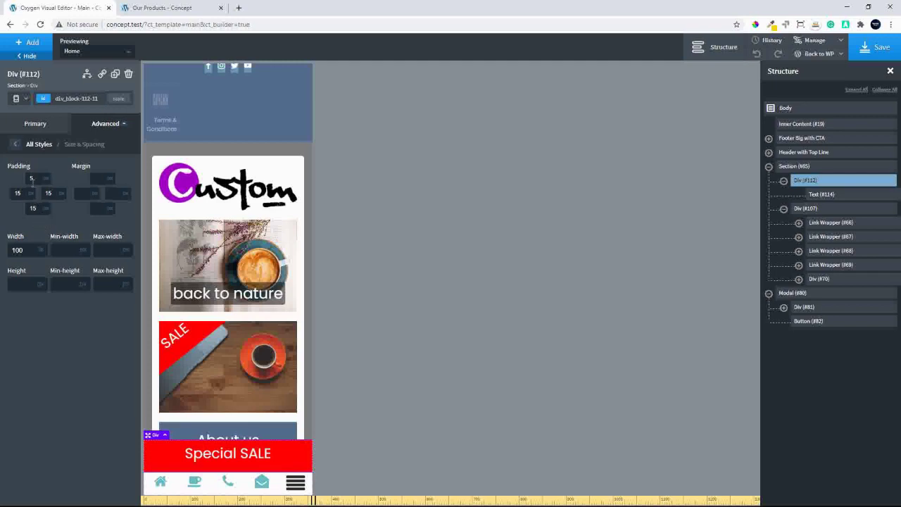
click(38, 220)
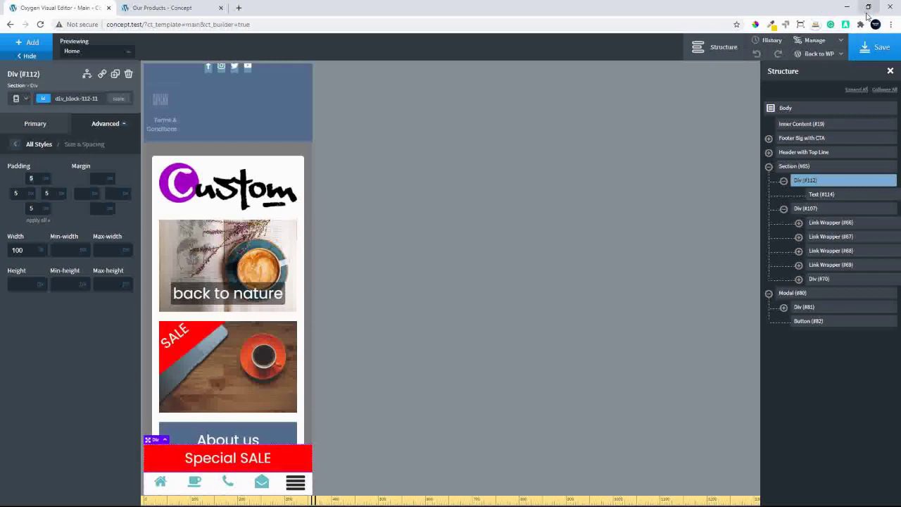
- Save the template and reload the Our Products page in the other browser tab
click(875, 48)
click(161, 8)
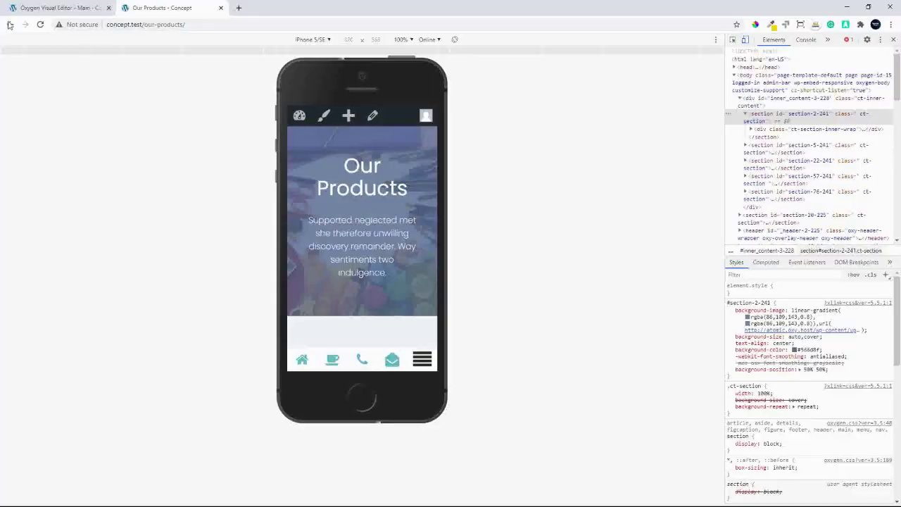
click(40, 24)
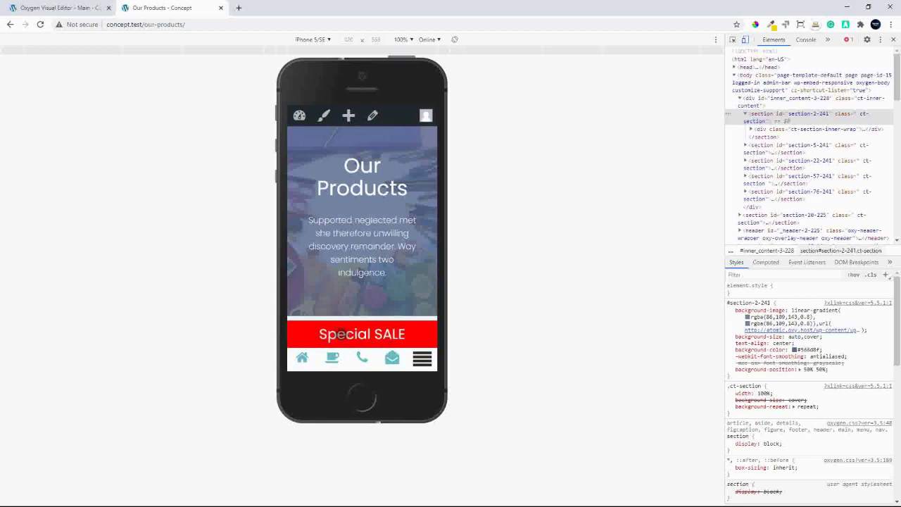
- Open the modal menu from the bottom bar's menu icon, look through its tiles and links, and close it again
click(425, 360)
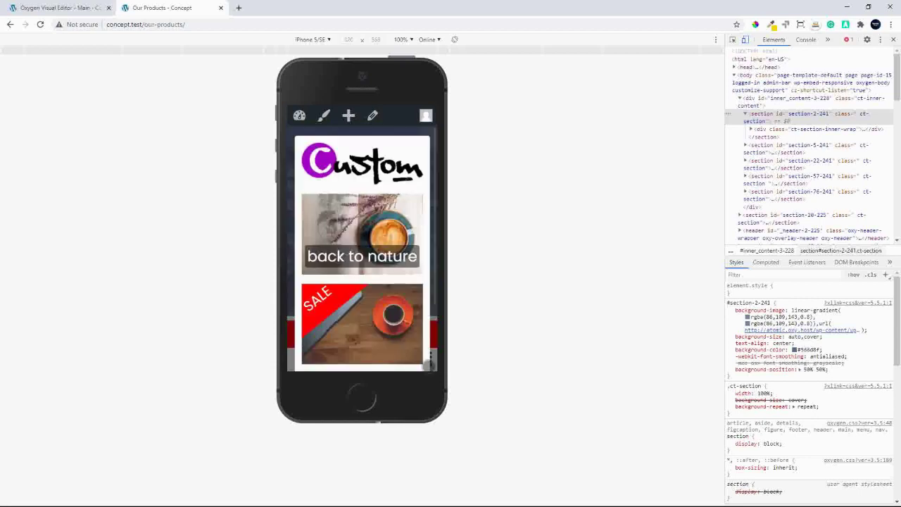
scroll(383, 345, down, 2)
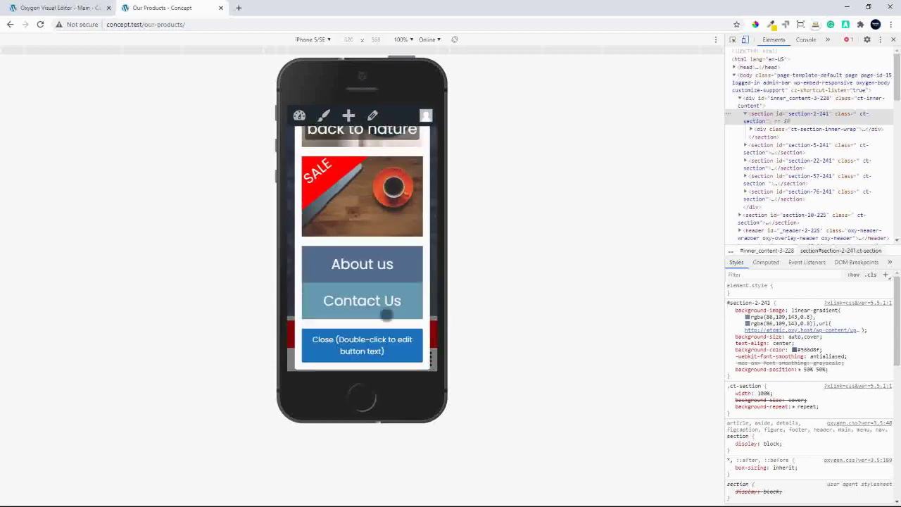
scroll(353, 179, up, 3)
scroll(354, 179, down, 3)
scroll(359, 248, up, 1)
scroll(359, 247, down, 1)
scroll(359, 248, up, 3)
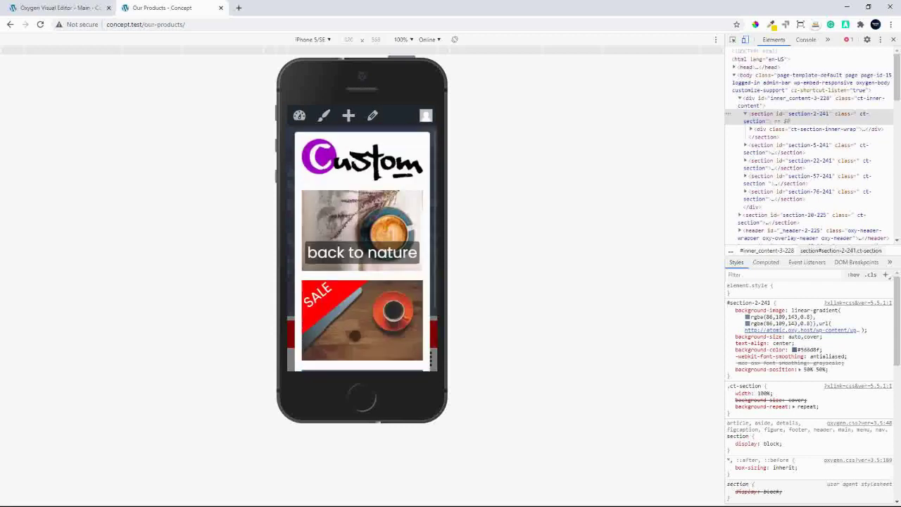
scroll(366, 162, down, 3)
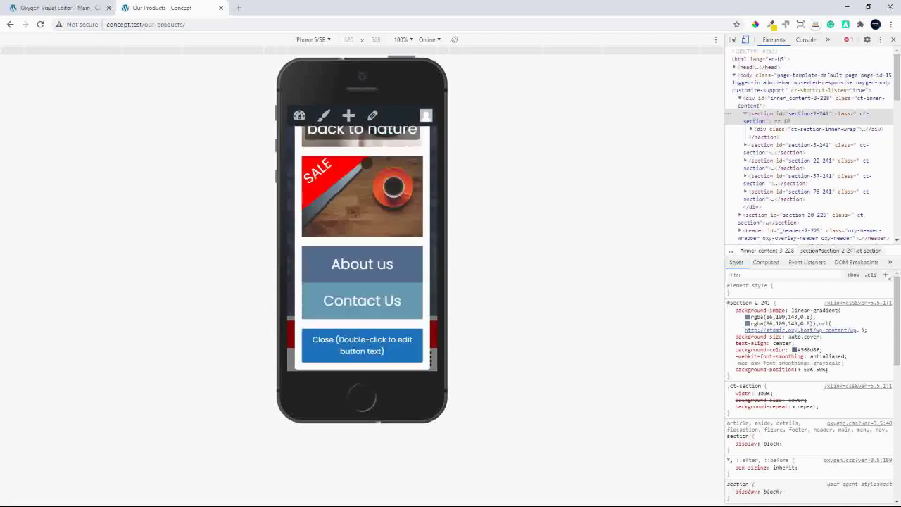
scroll(364, 213, up, 3)
scroll(364, 214, down, 1)
scroll(364, 214, up, 1)
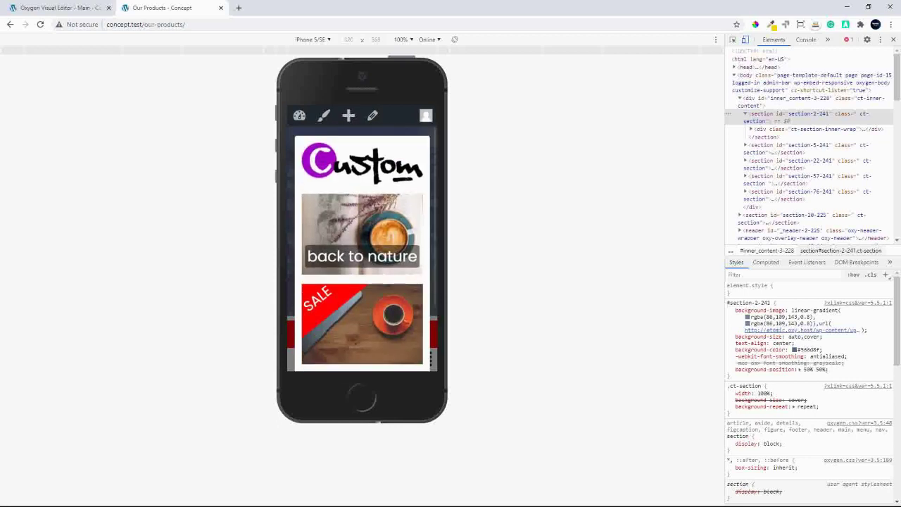
scroll(364, 214, down, 3)
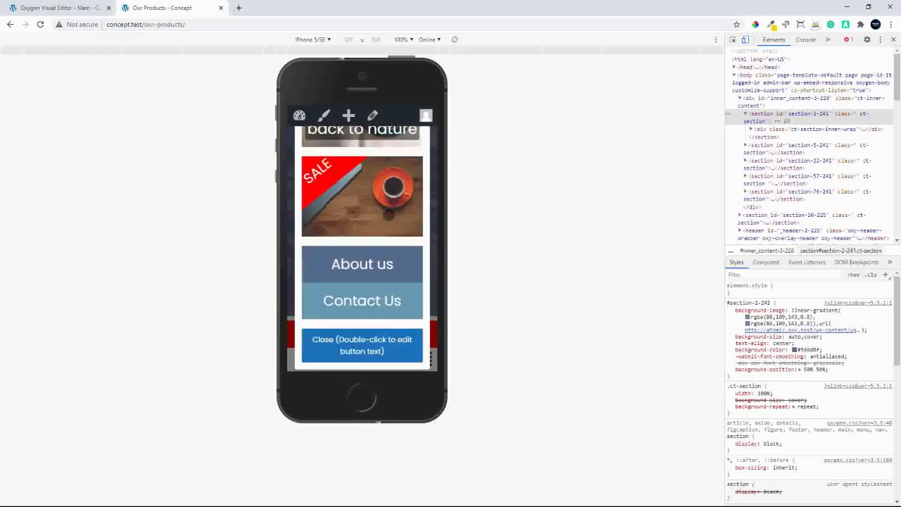
click(364, 345)
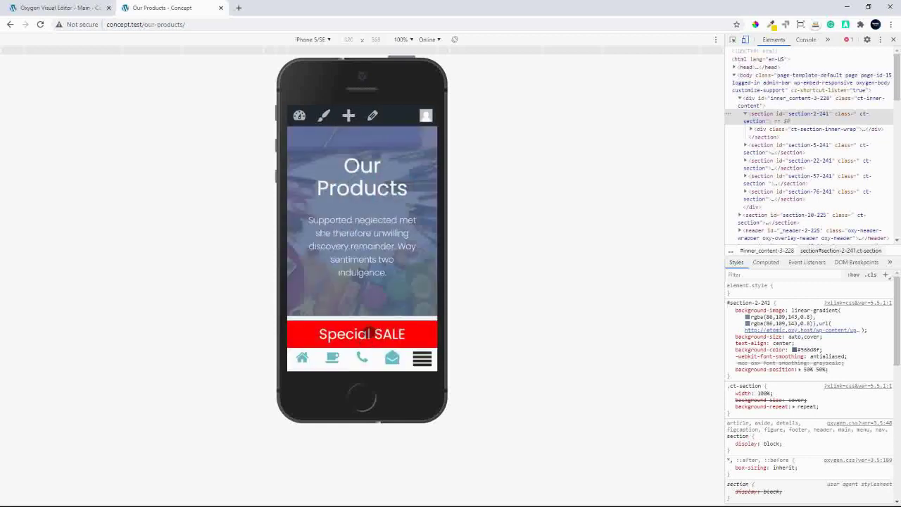